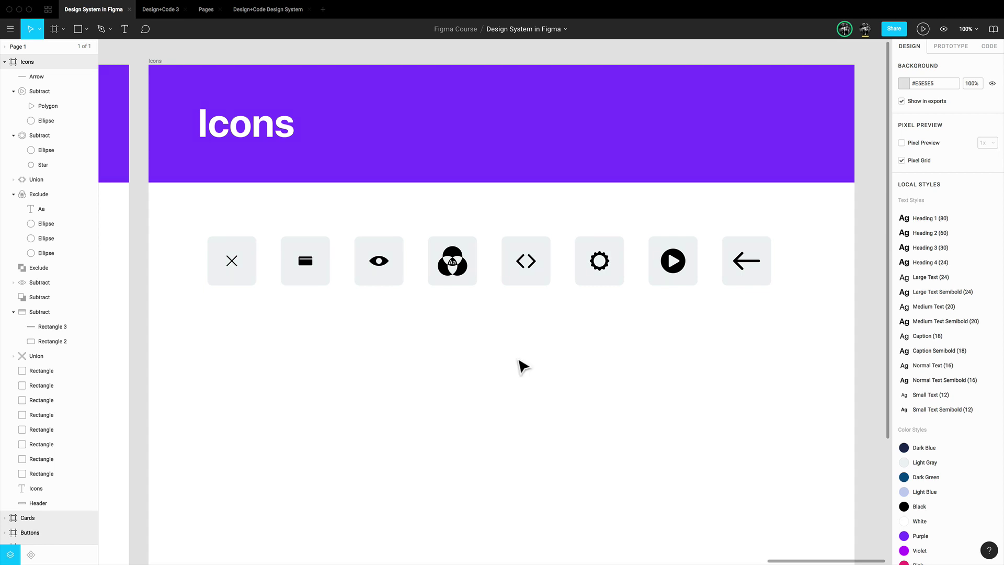
Step: Duplicate the first gray icon tile into a second row at Y 500 and repeat it at 150 px intervals to make eight tiles
left_click(255, 284)
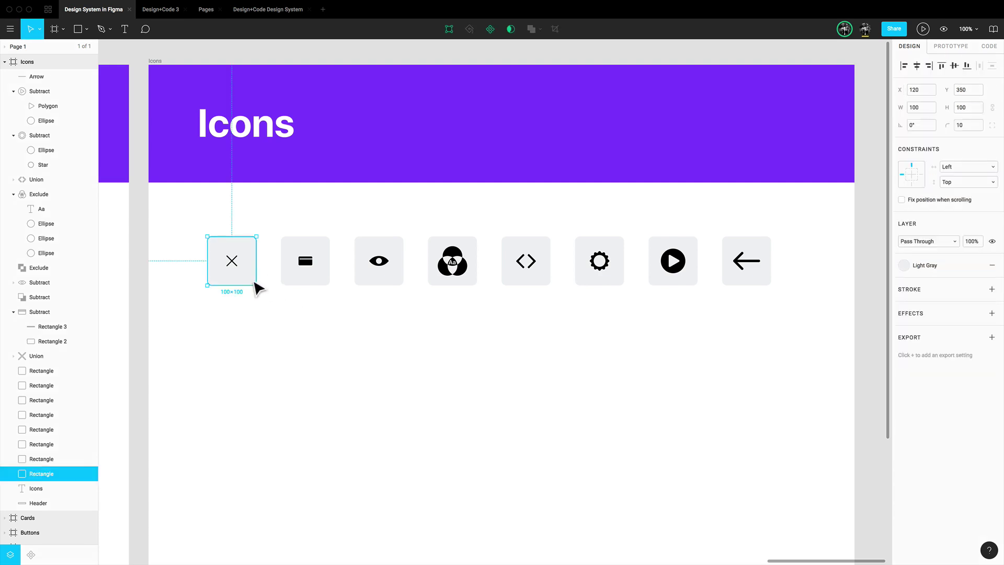
left_click_drag(257, 288, 325, 340)
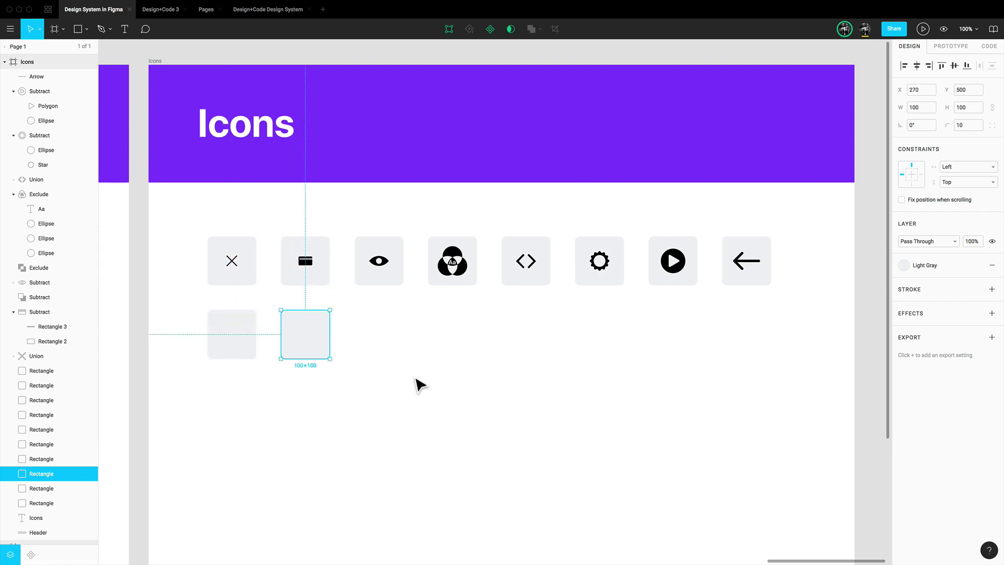
key("super+d")
key("super+d")
key("super+d")
key("super+d")
key("super+d")
key("super+d")
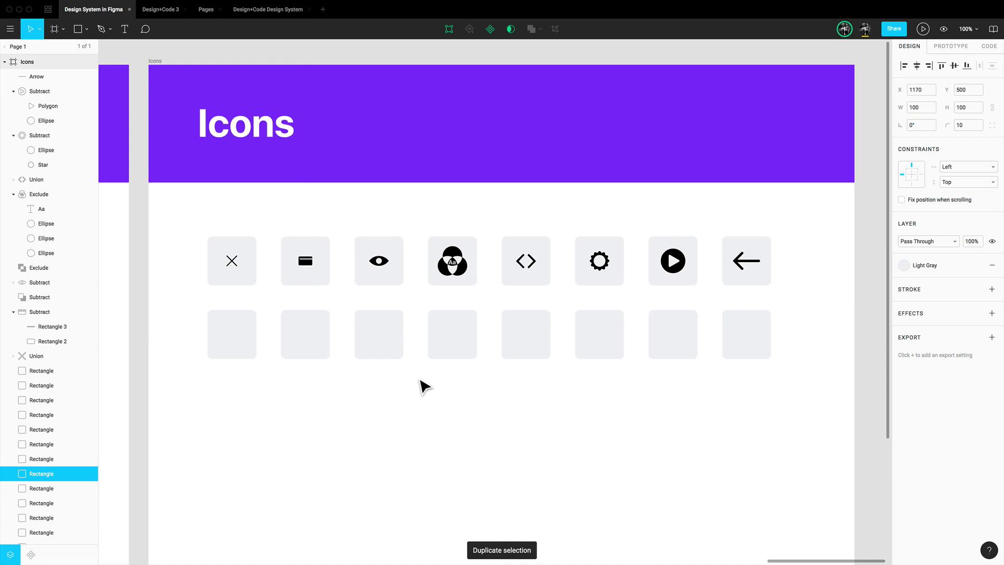
Step: Draw a 24×24 square in the upper half of the second row's first tile, centred horizontally at X 158, Y 526
left_click(254, 353)
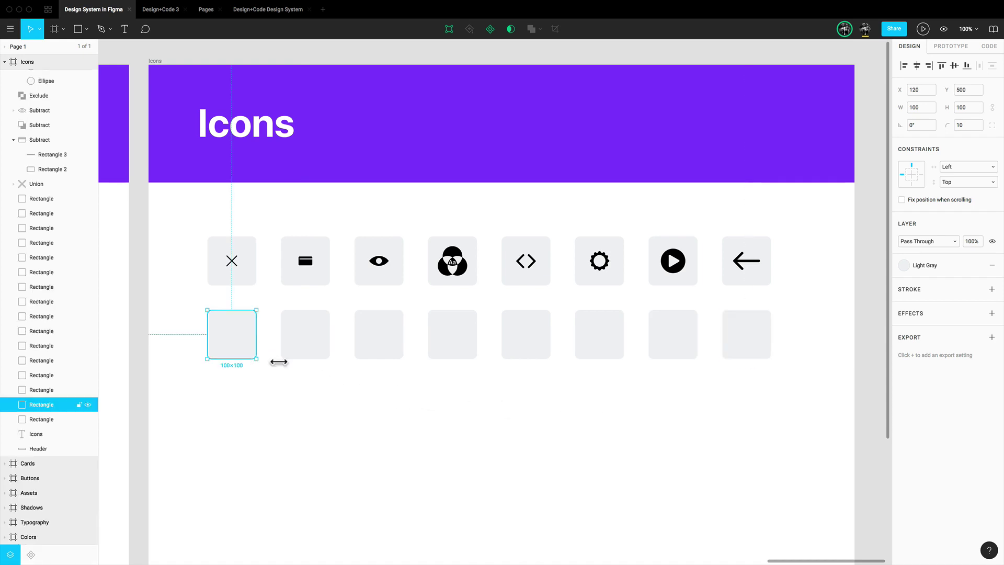
key("shift+2")
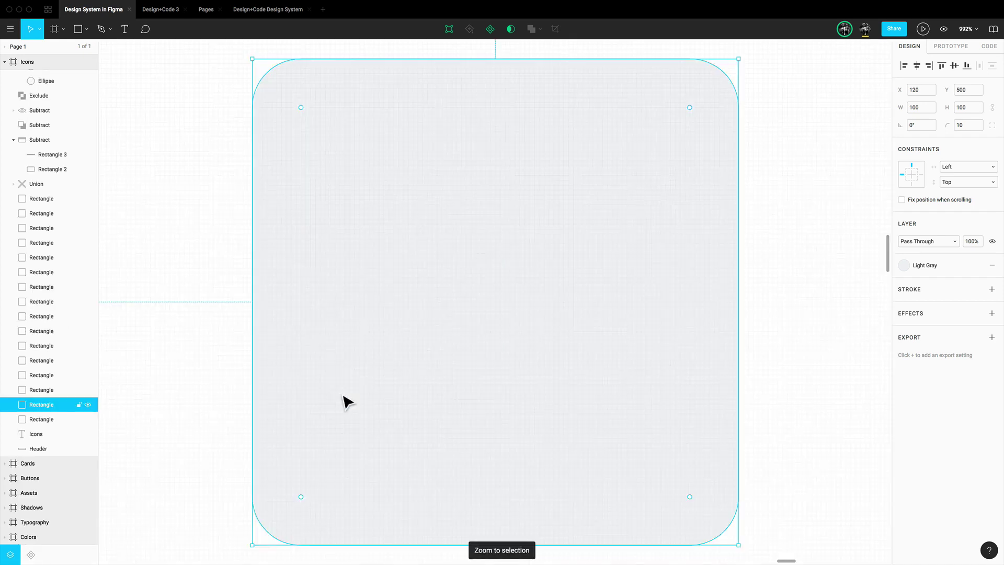
key("r")
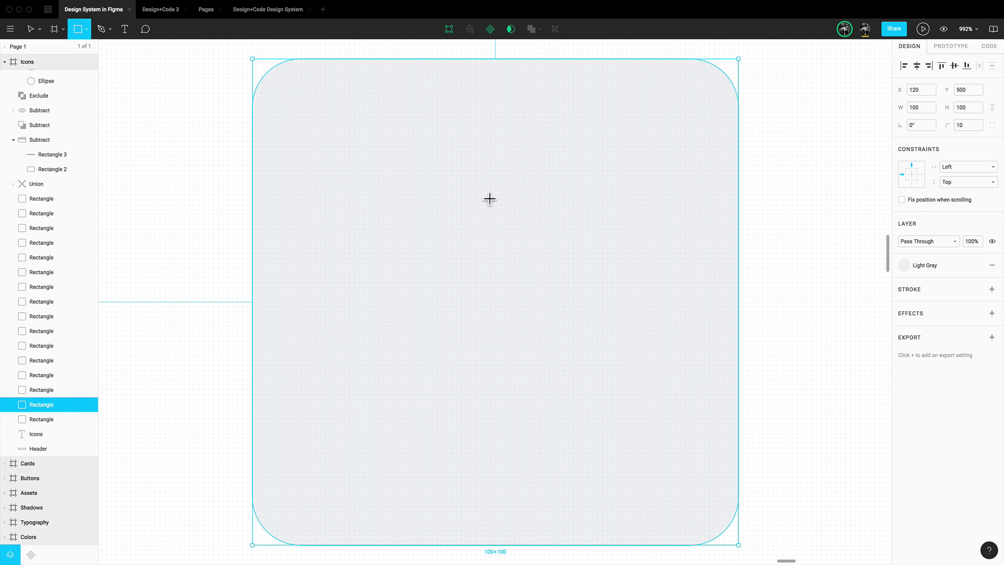
mouse_move(409, 168)
left_mouse_down()
mouse_move(568, 325)
mouse_move(522, 271)
left_mouse_up()
left_click_drag(472, 251, 505, 272)
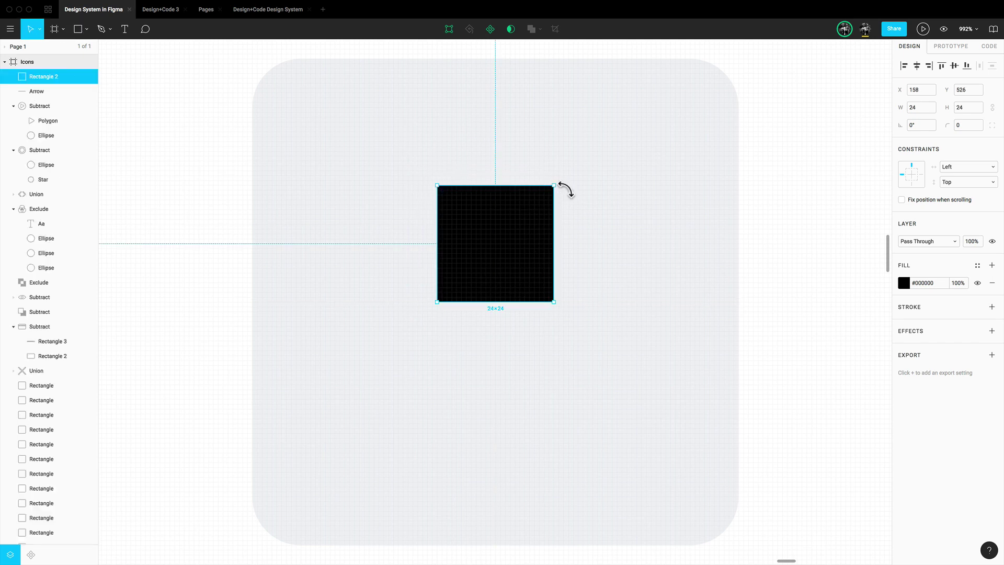
Step: Rotate the square to -45° so it forms a diamond, and open it for vector editing
left_click_drag(565, 189, 580, 258)
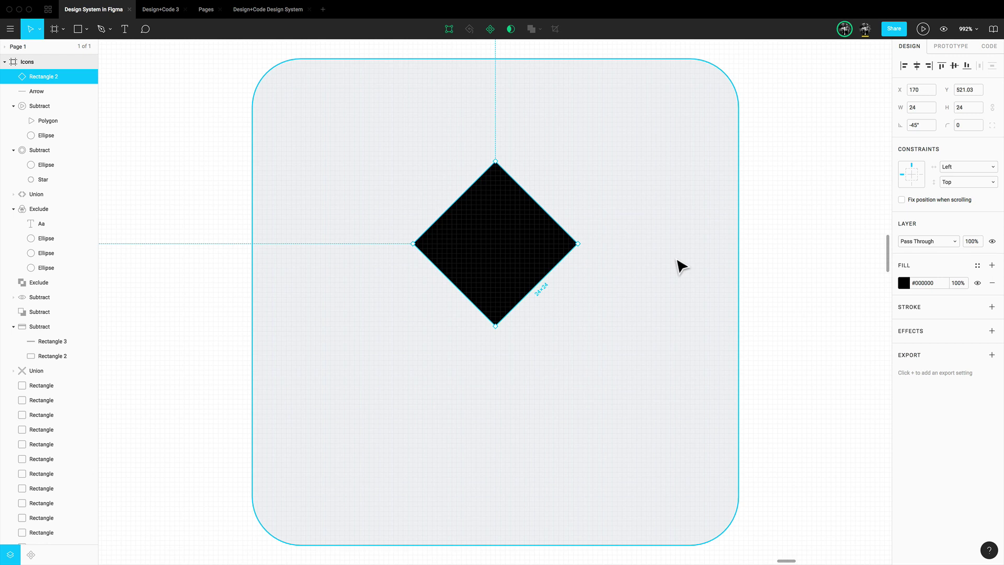
key("Return")
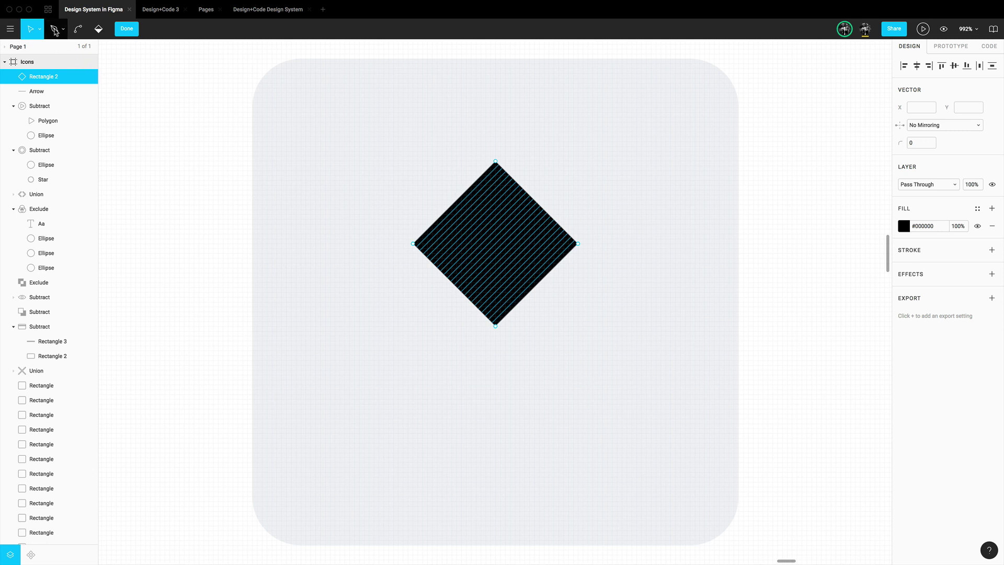
left_click(56, 31)
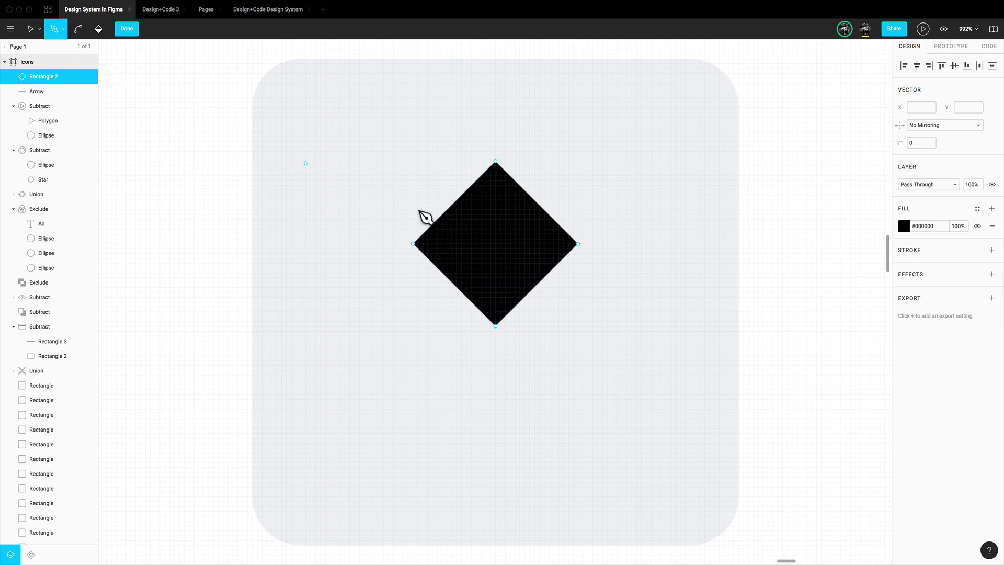
left_click(507, 224)
scroll(512, 246, "right", 1)
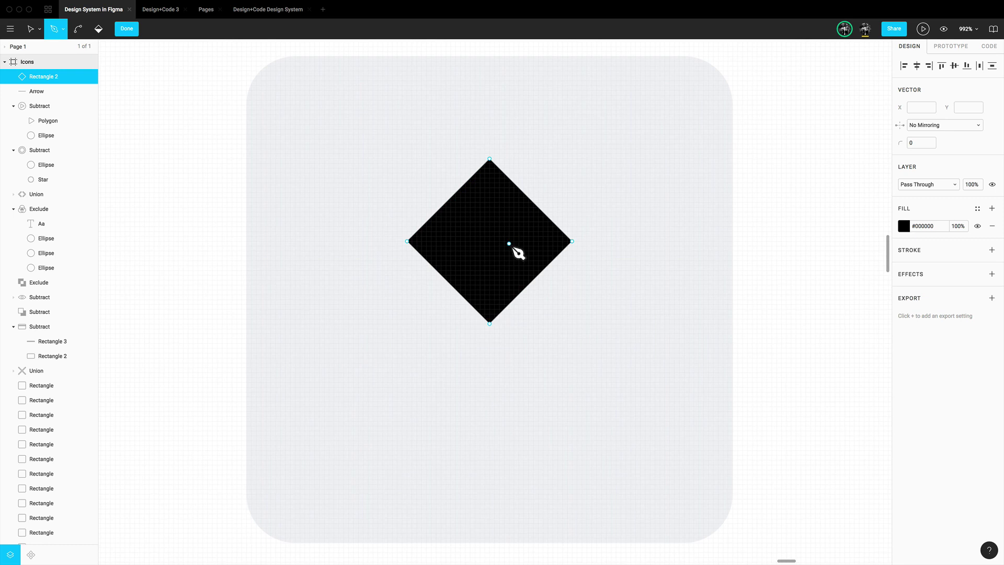
left_click(610, 322)
left_click(551, 380)
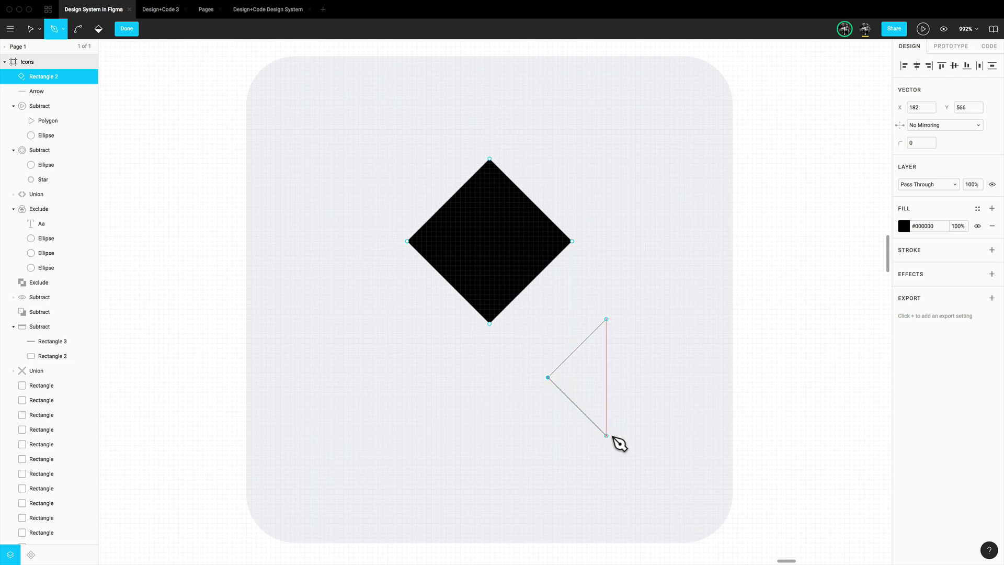
left_click(606, 435)
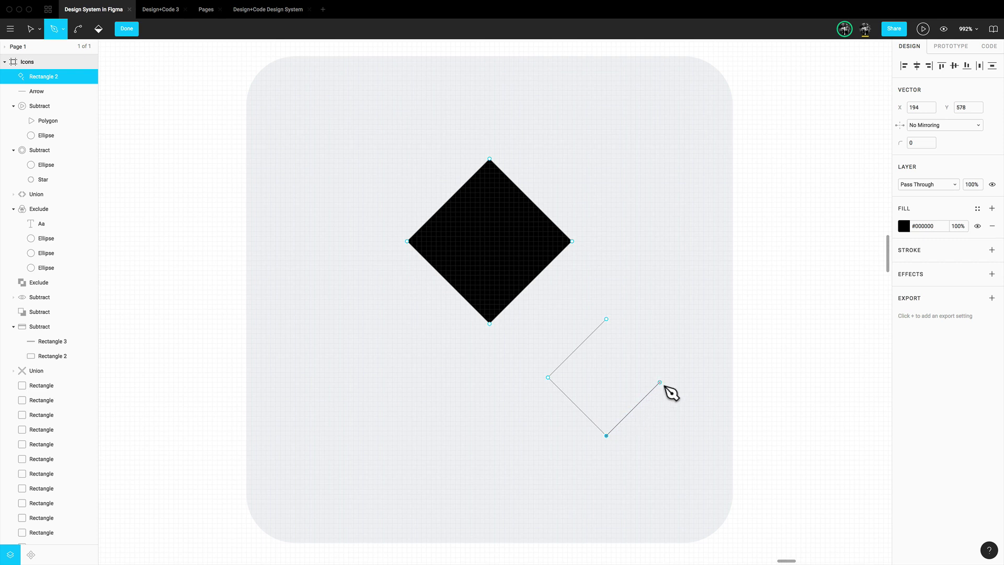
left_click(665, 379)
left_click(611, 323)
left_click(606, 318)
key("v")
scroll(703, 447, "right", 1)
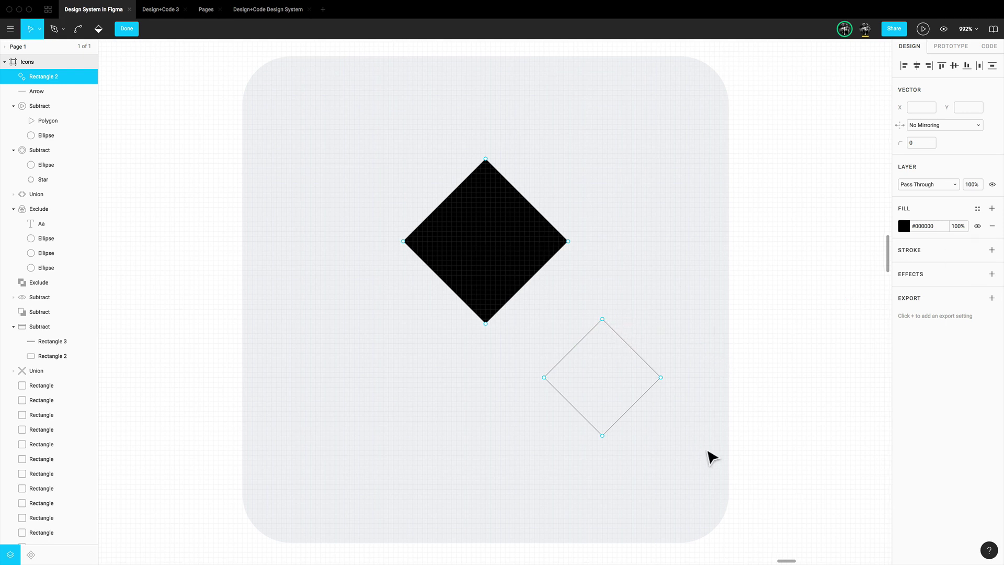
left_click_drag(720, 456, 542, 322)
key("Delete")
Step: Draw a straight vertical line about 20 px long down from the diamond's bottom corner with the Pen tool, ending the path there
left_click(54, 28)
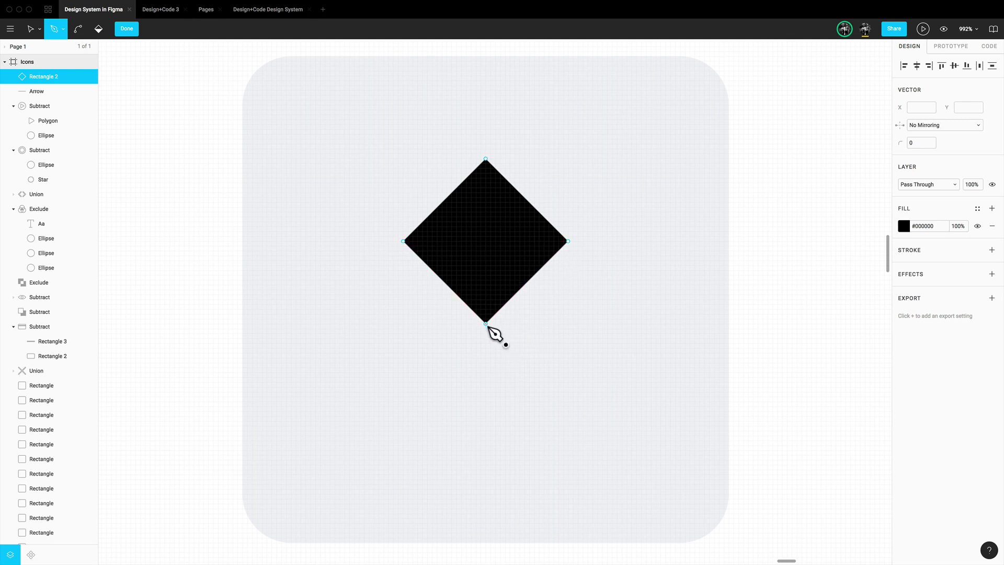
left_click(486, 324)
scroll(494, 352, "up", 5)
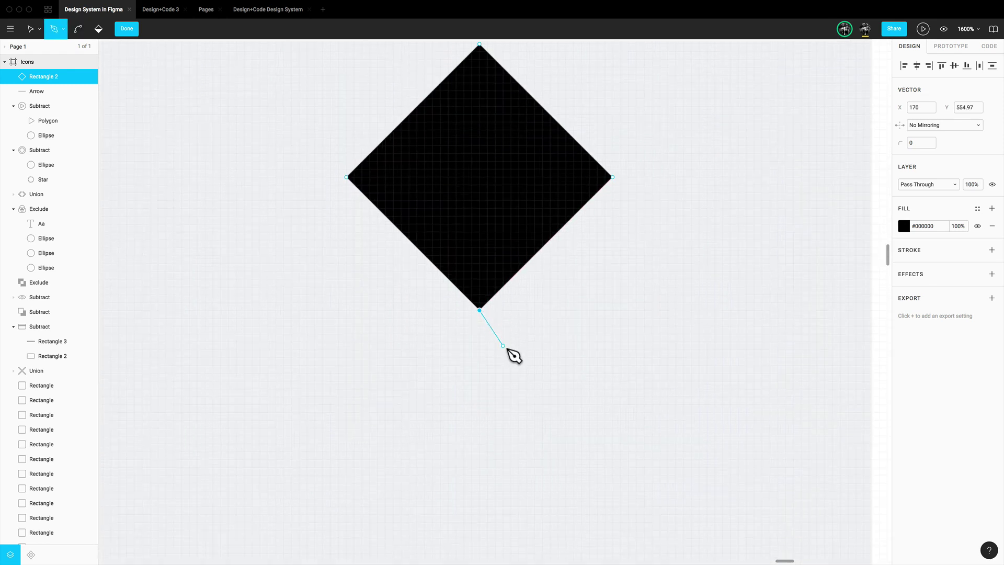
left_click(479, 314)
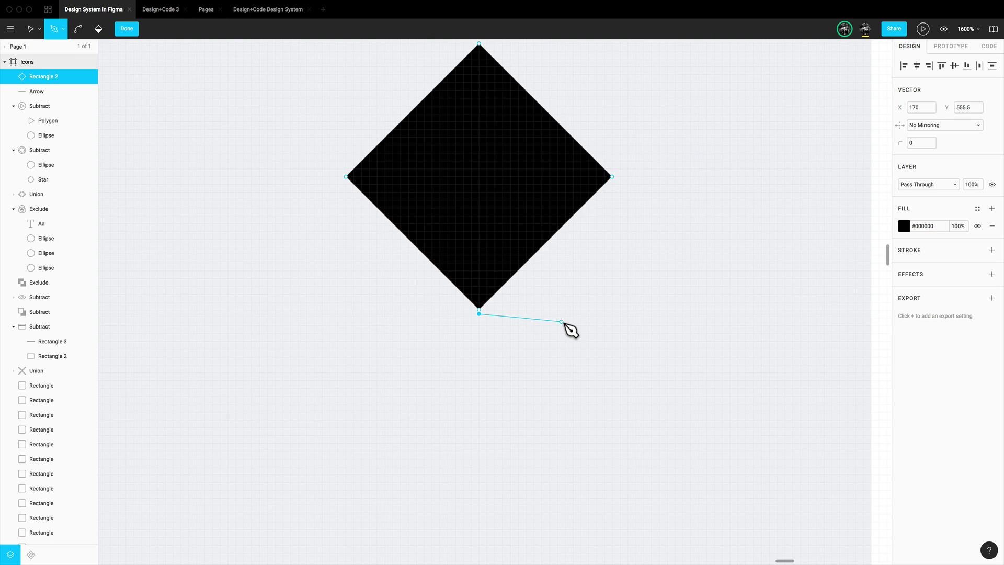
key("shift")
key("shift+Down")
key("shift+Down")
key("Escape")
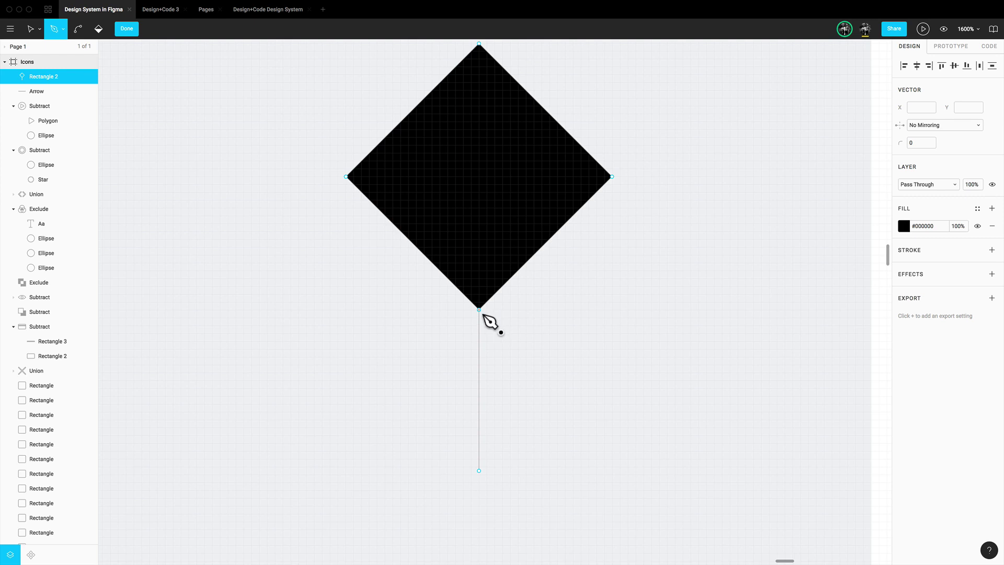
left_click(30, 29)
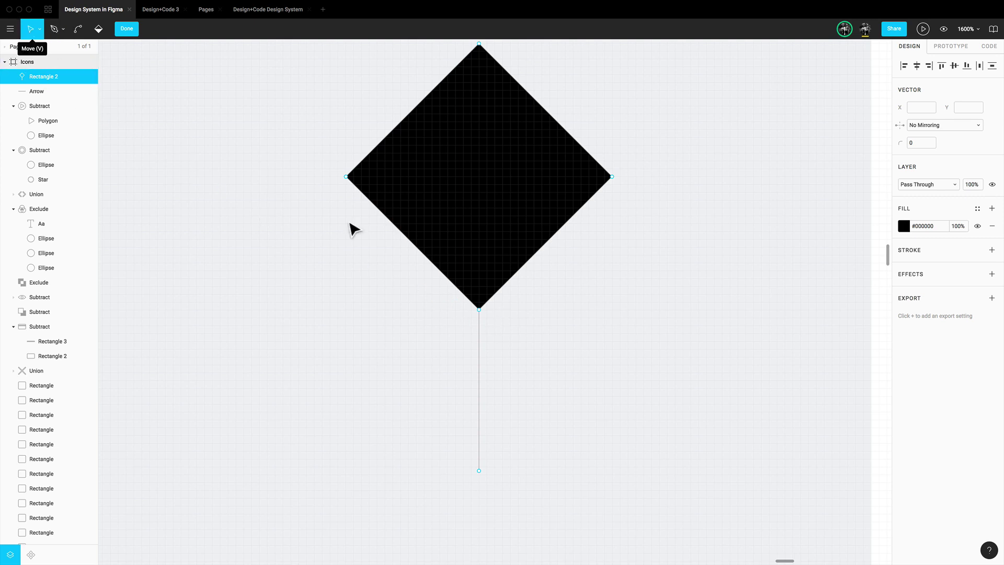
left_click_drag(480, 310, 522, 317)
key("super+z")
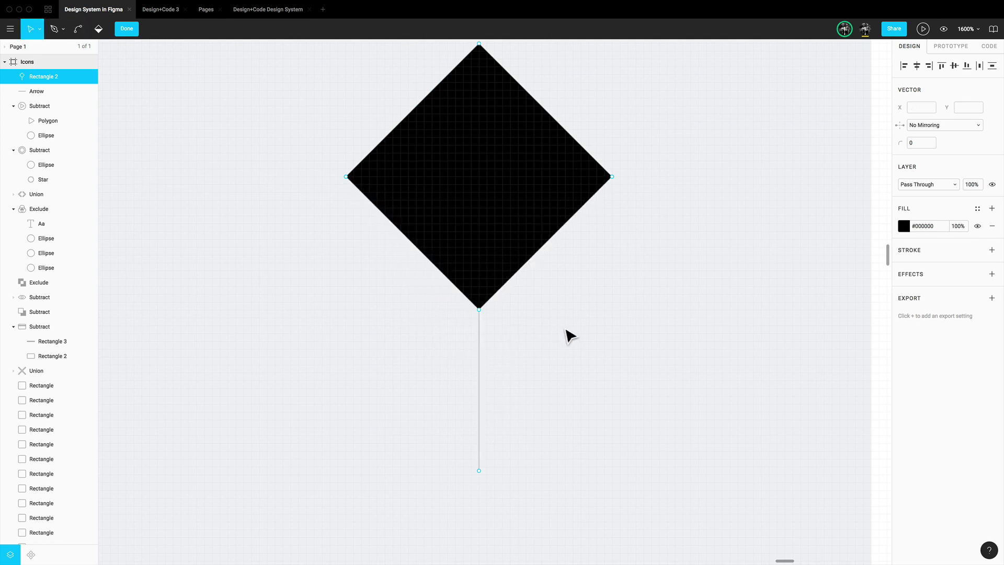
Step: Draw vertical lines down to Y 558.5 from the diamond's right and left corners with the Pen tool
left_click(54, 29)
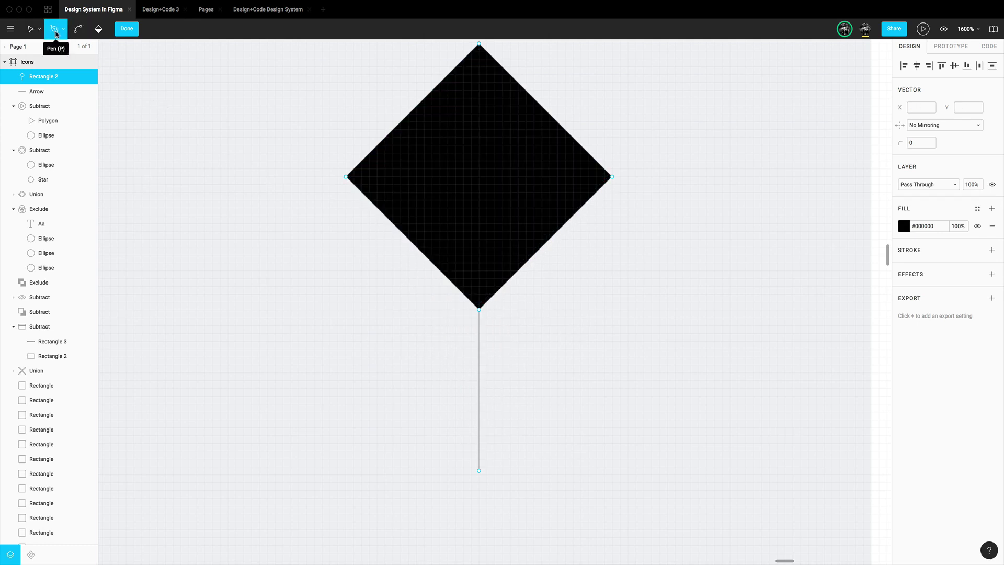
left_click(613, 178)
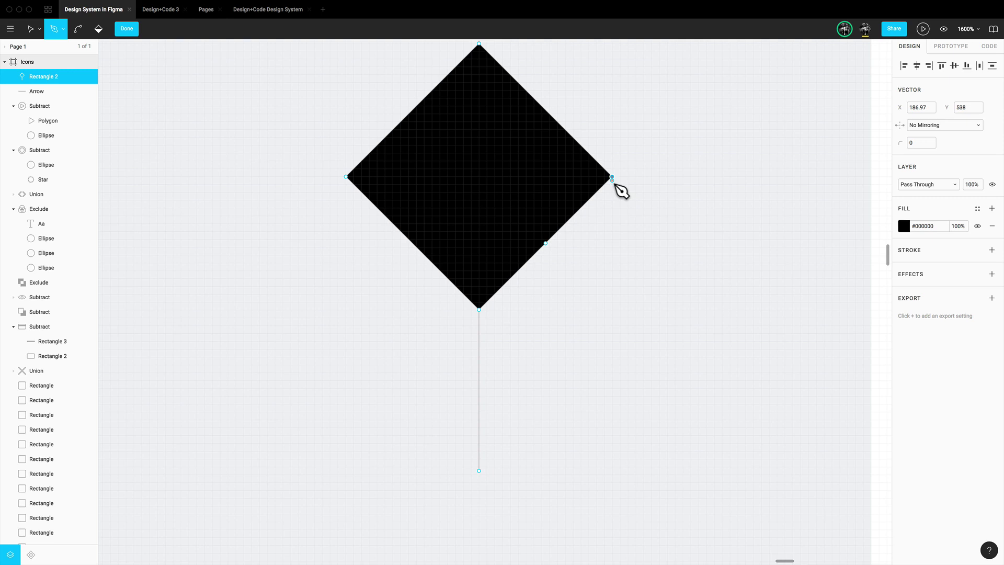
left_click(616, 184)
key("shift+Down")
key("Escape")
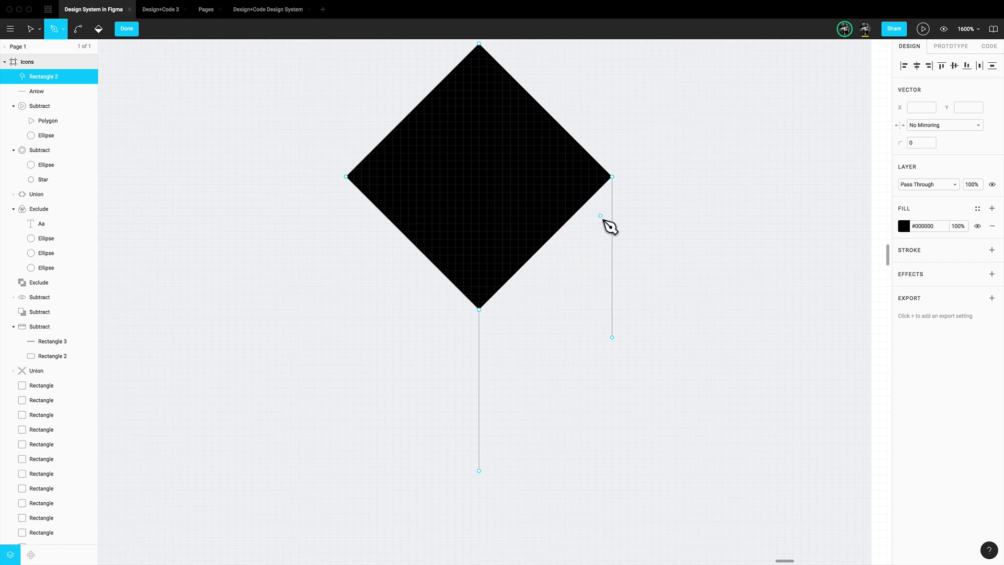
left_click(347, 178)
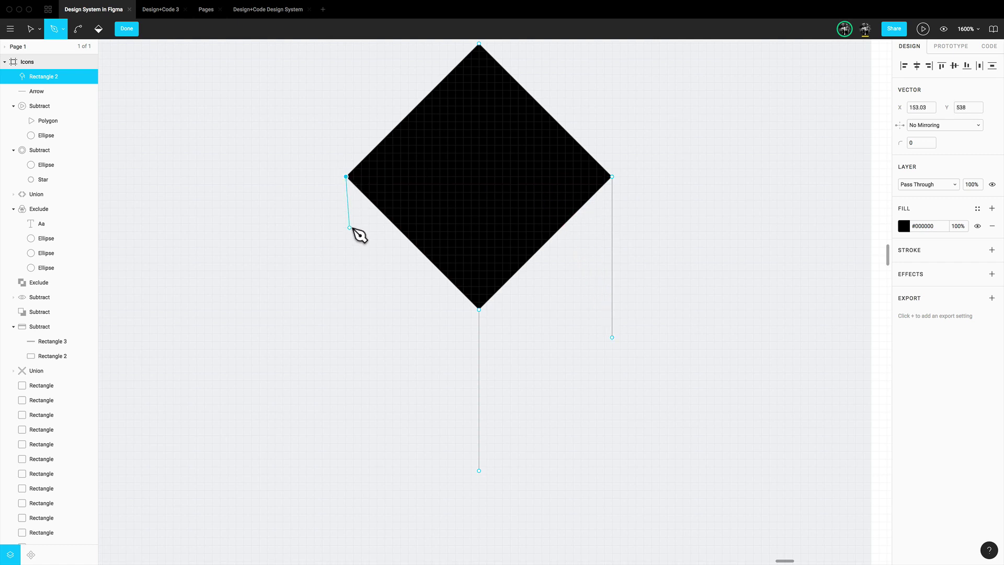
left_click(347, 183)
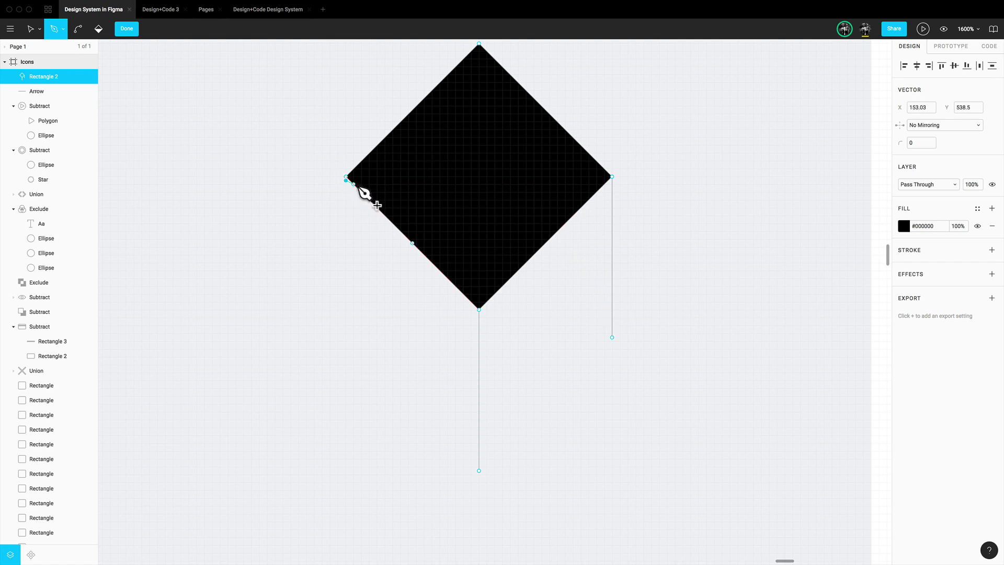
key("shift+Down")
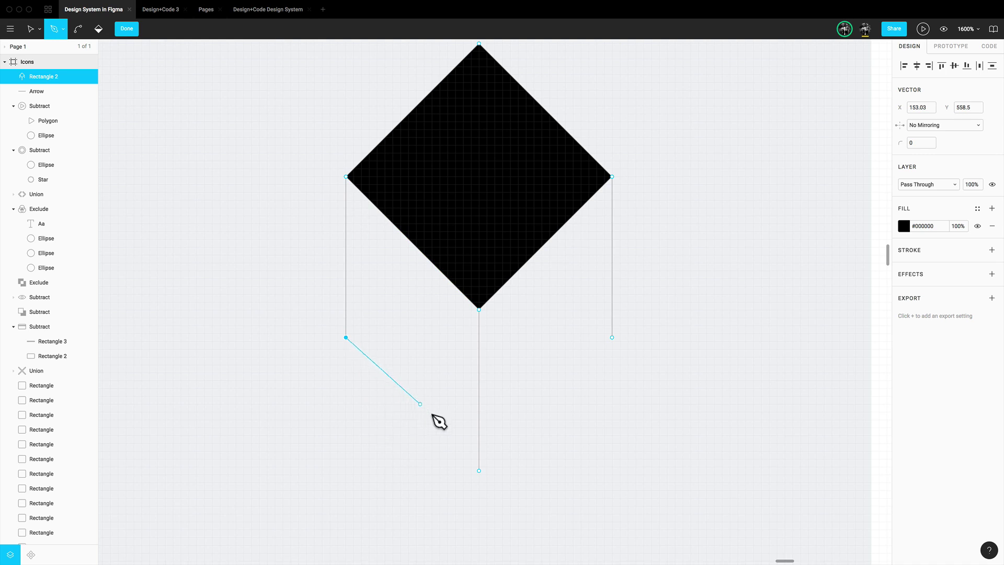
Step: Connect the lower ends of the left and right lines to the centre line's lower end to close the cube outline
left_click(480, 471)
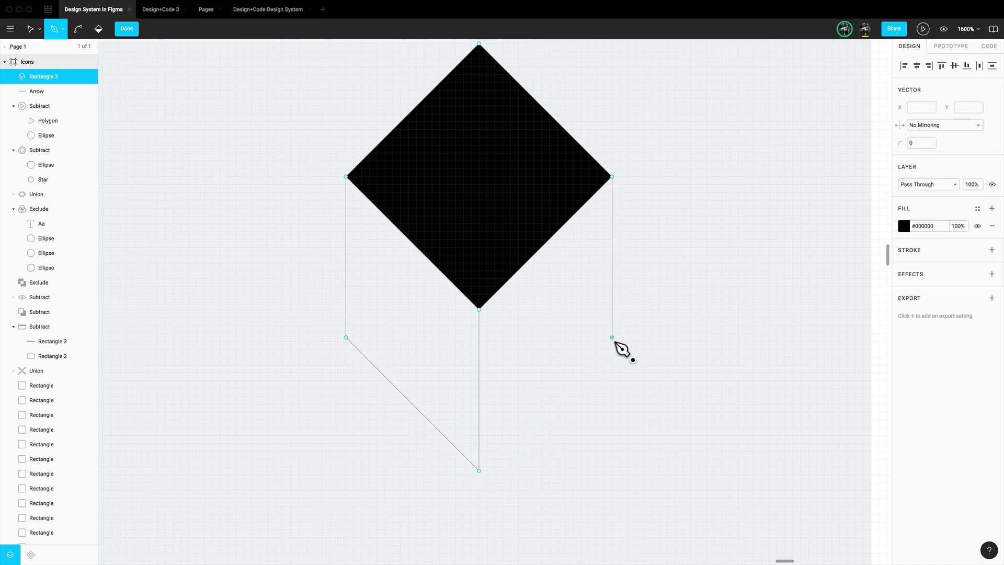
left_click(612, 337)
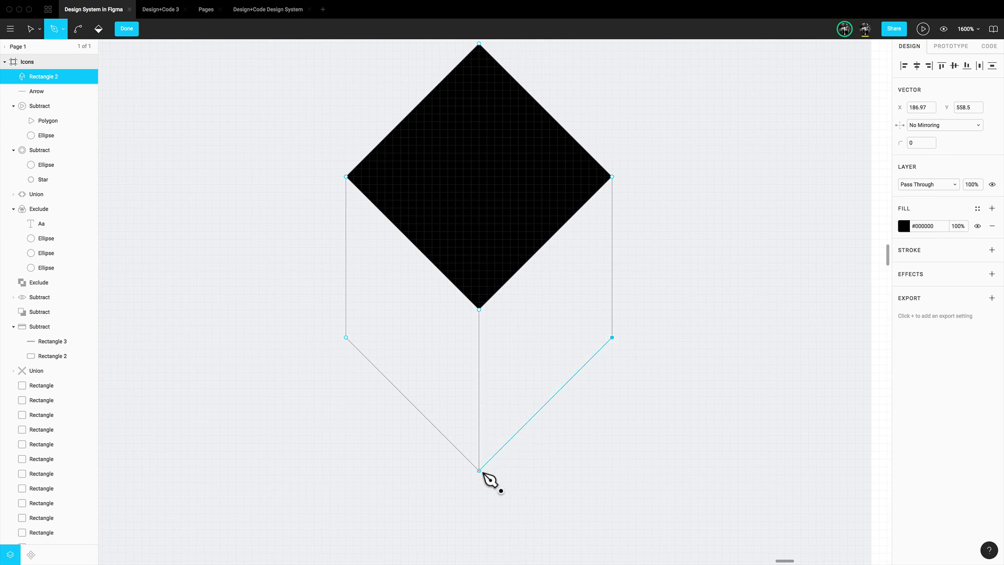
left_click(479, 471)
Step: Fill the cube's left and right side faces with the Paint Bucket
scroll(641, 259, "up", 2)
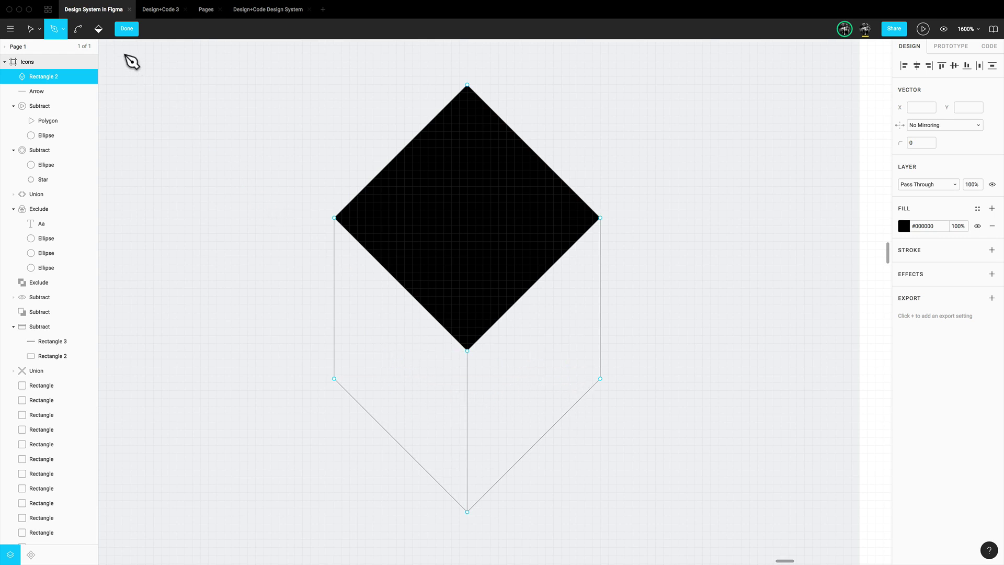
left_click(98, 30)
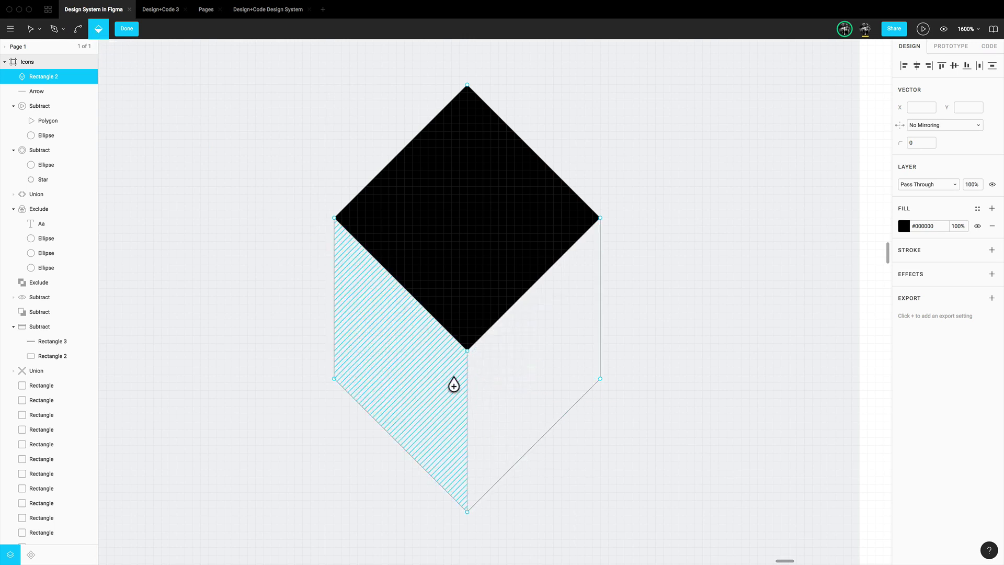
scroll(471, 314, "down", 1)
scroll(470, 313, "right", 1)
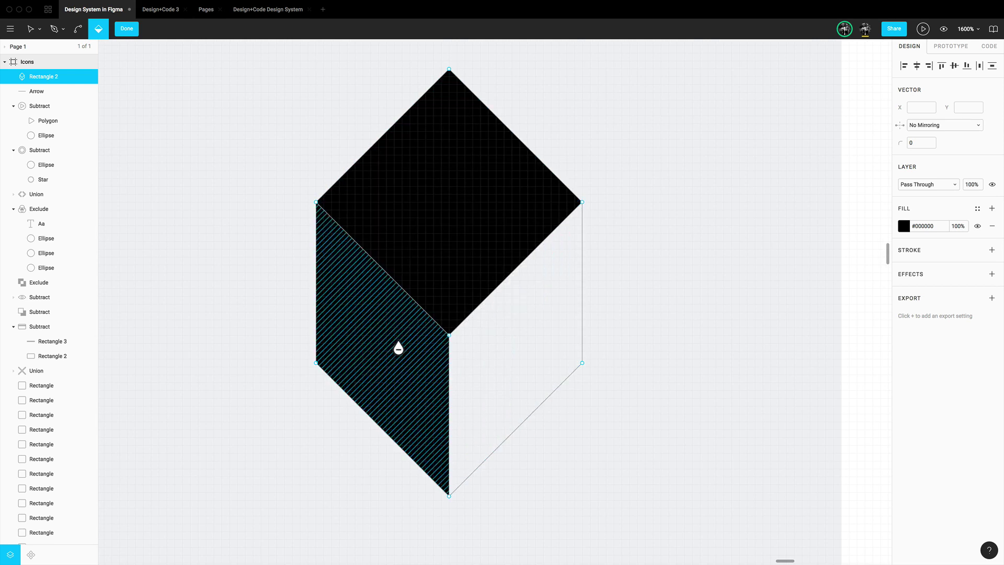
left_click(535, 340)
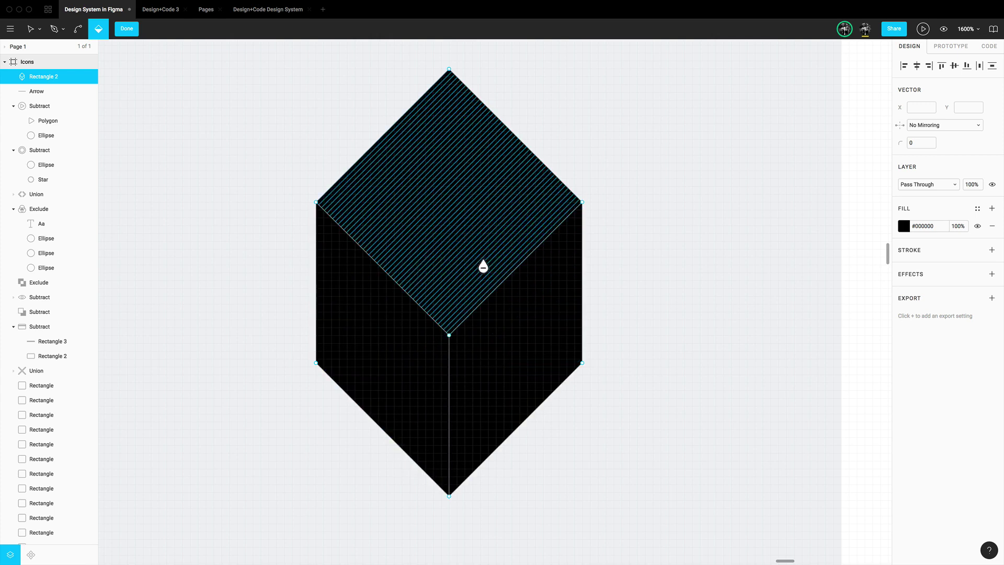
left_click(506, 341)
left_click(403, 338)
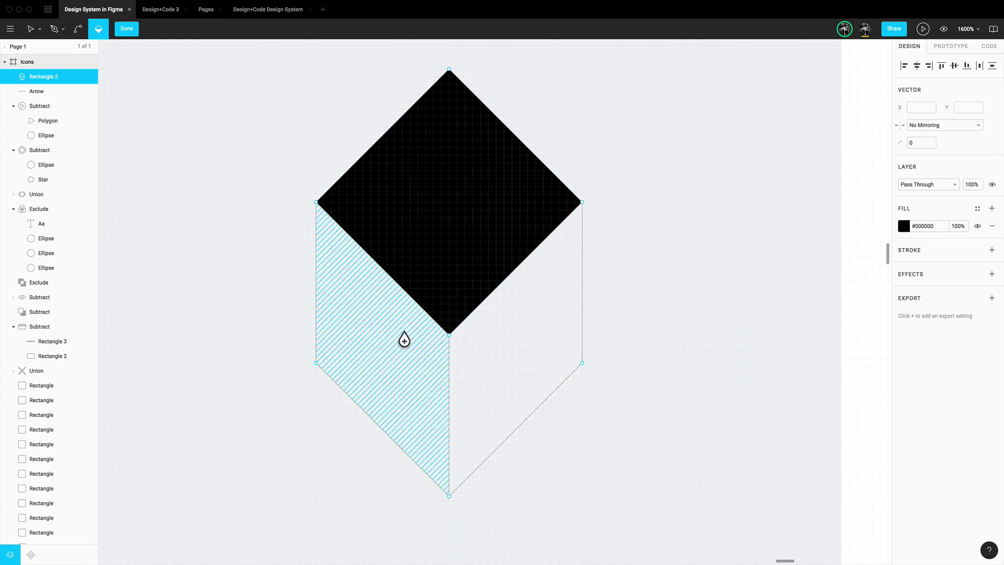
left_click(392, 340)
left_click(517, 351)
Step: Switch back to the Move tool and finish editing the cube's vector shape
key("v")
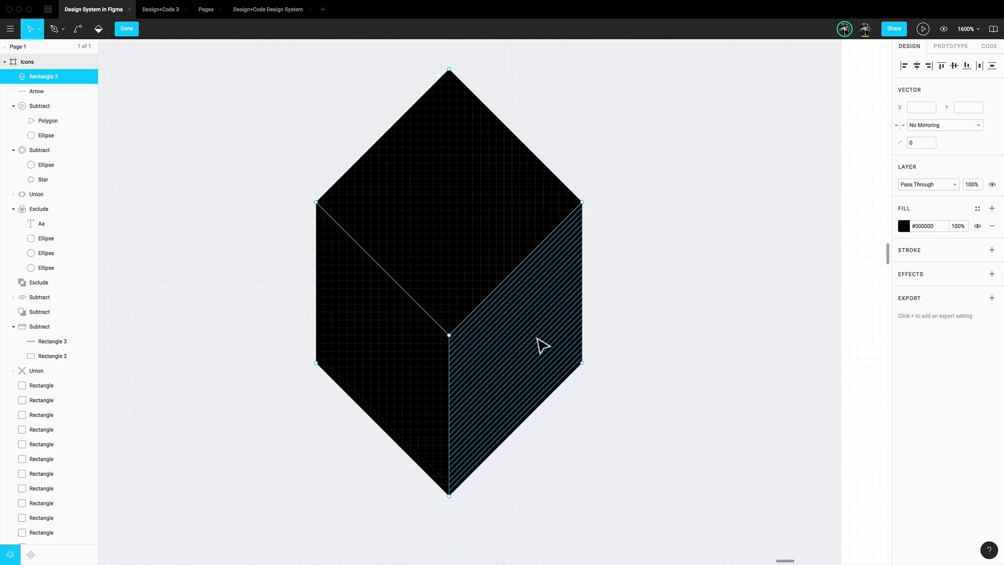
key("Escape")
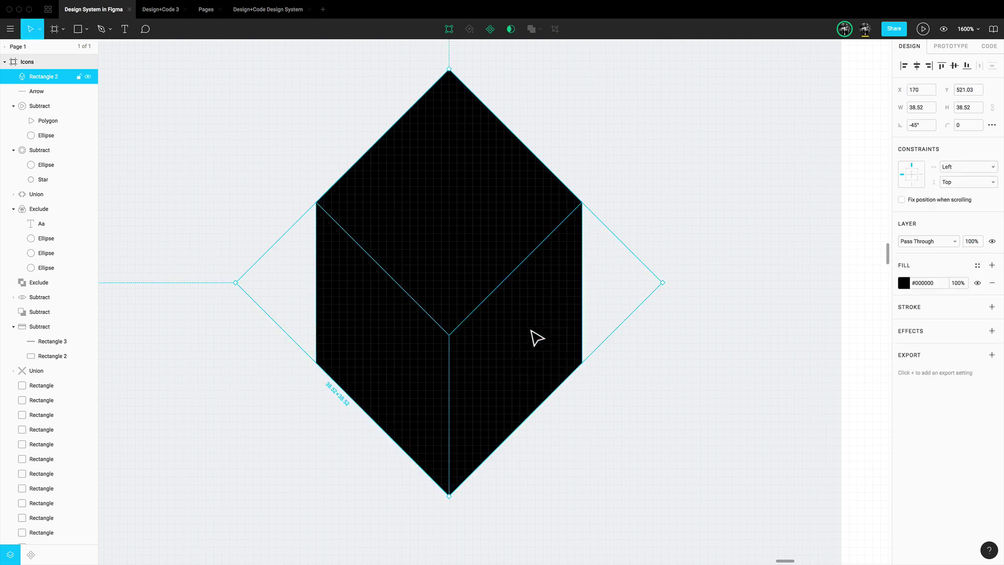
Step: Apply the Purple Violet color style and a 1 px black inside stroke to the cube, opening its vector for editing
left_click(977, 265)
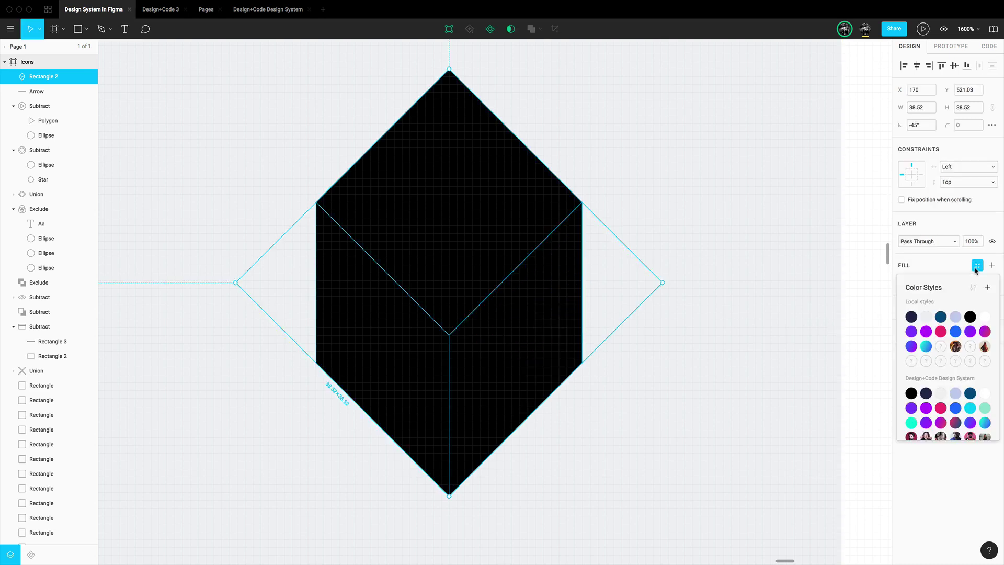
left_click(970, 333)
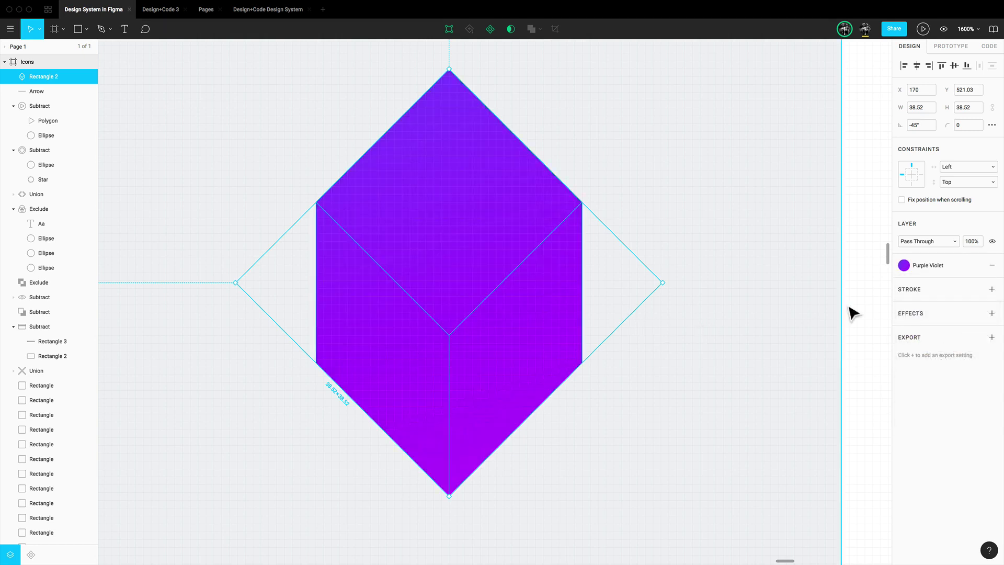
left_click(992, 289)
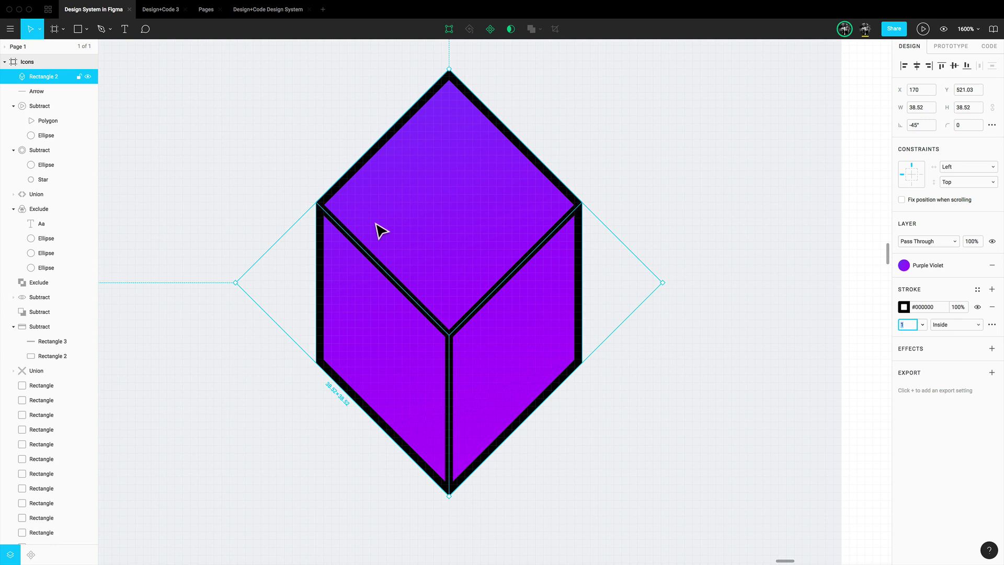
double_click(530, 278)
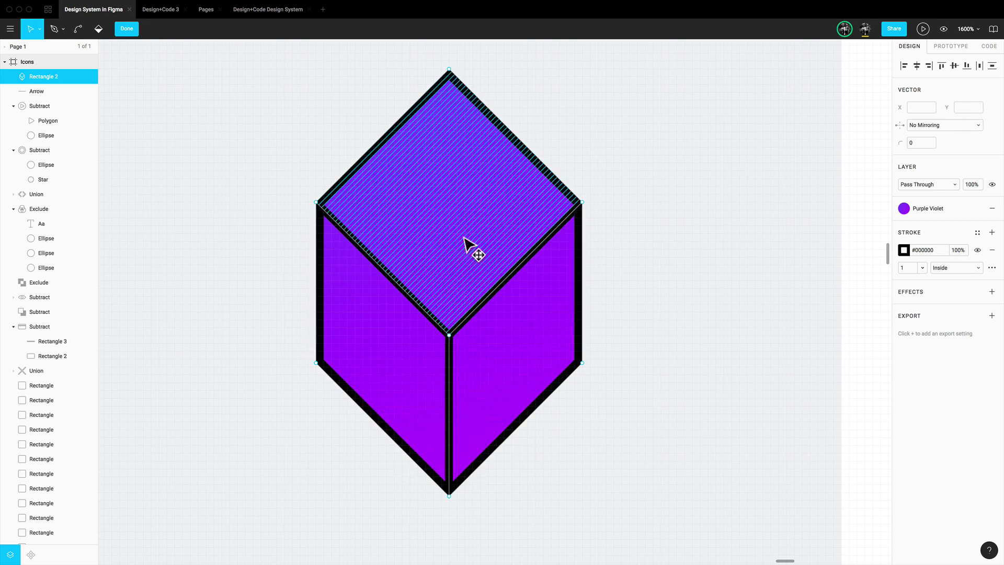
Step: Try moving the cube's top face and individual vector points, undoing these moves
left_click_drag(465, 242, 478, 268)
key("ctrl+z")
left_click(449, 335)
mouse_move(451, 337)
left_mouse_down()
mouse_move(495, 314)
mouse_move(491, 359)
mouse_move(410, 278)
mouse_move(552, 270)
mouse_move(442, 342)
mouse_move(449, 336)
left_mouse_up()
mouse_move(587, 364)
left_mouse_down()
mouse_move(742, 386)
mouse_move(594, 362)
left_mouse_up()
key("ctrl+z")
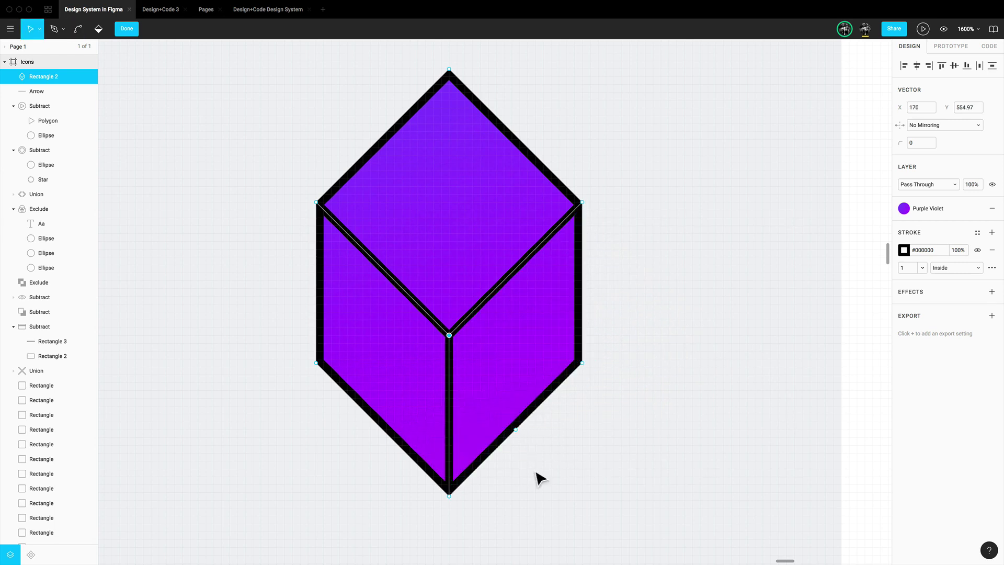
Step: Move the cube's centre point and lowest point up together by 5 px
left_click_drag(514, 520, 393, 327)
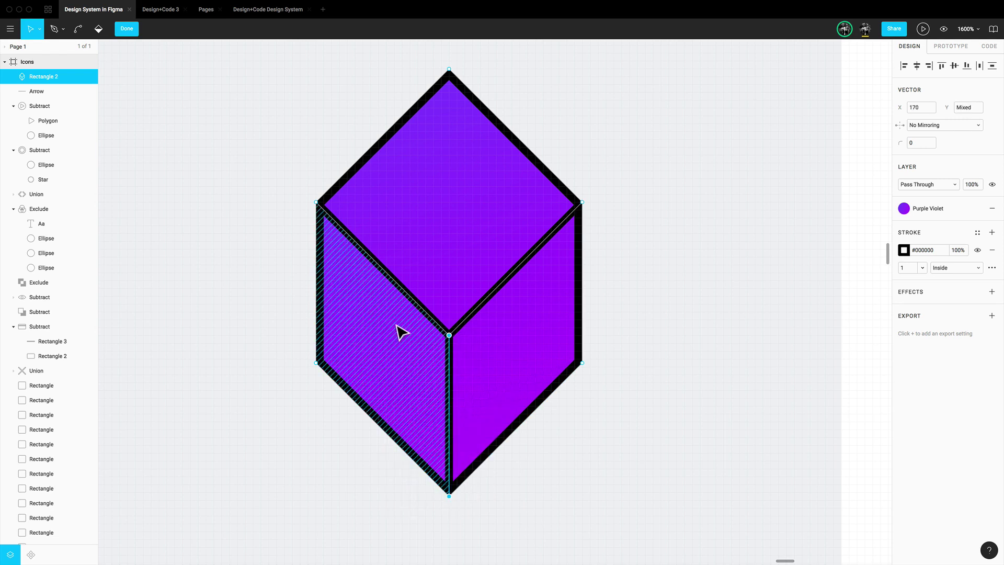
key("Up")
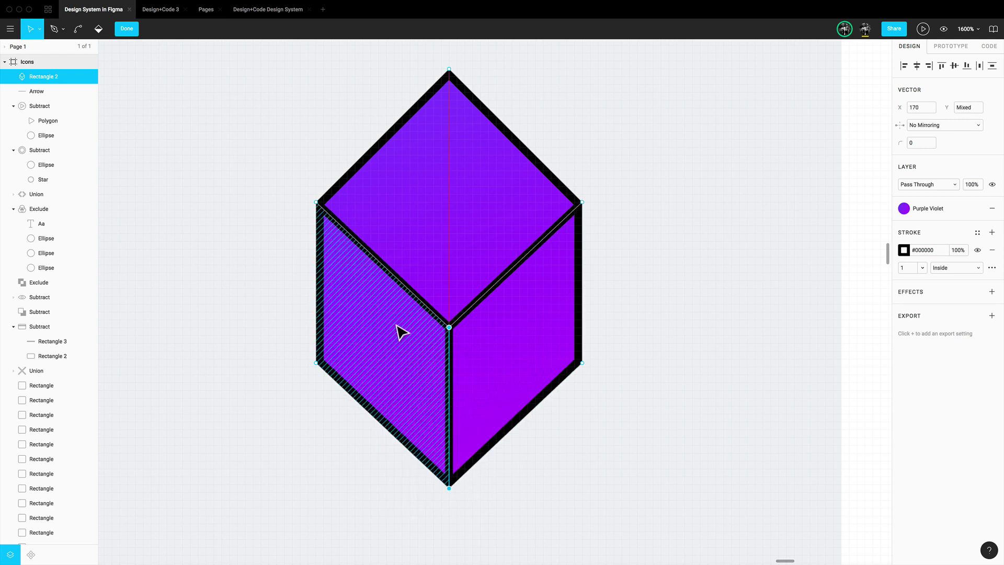
key("Up")
key("Up")
key("Up")
key("Up")
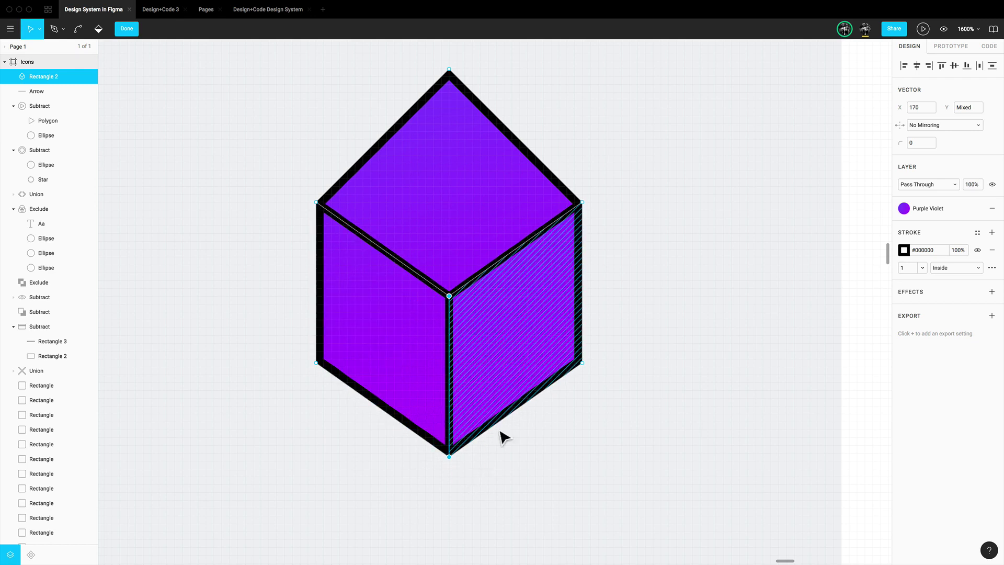
Step: Move the cube's topmost point down by 5 px
left_click_drag(562, 122, 393, 58)
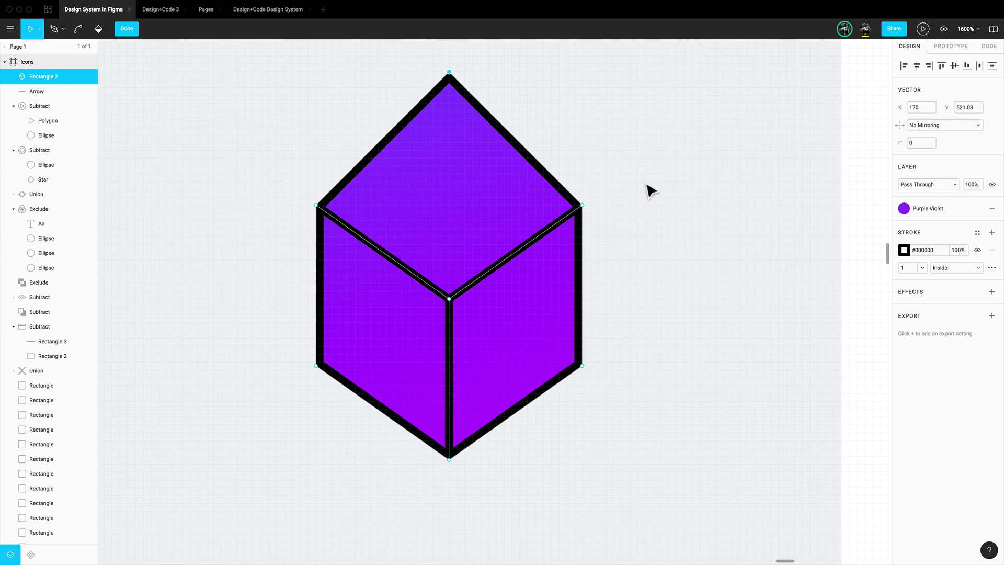
key("Down")
key("Down")
key("Down")
key("Down")
key("Down")
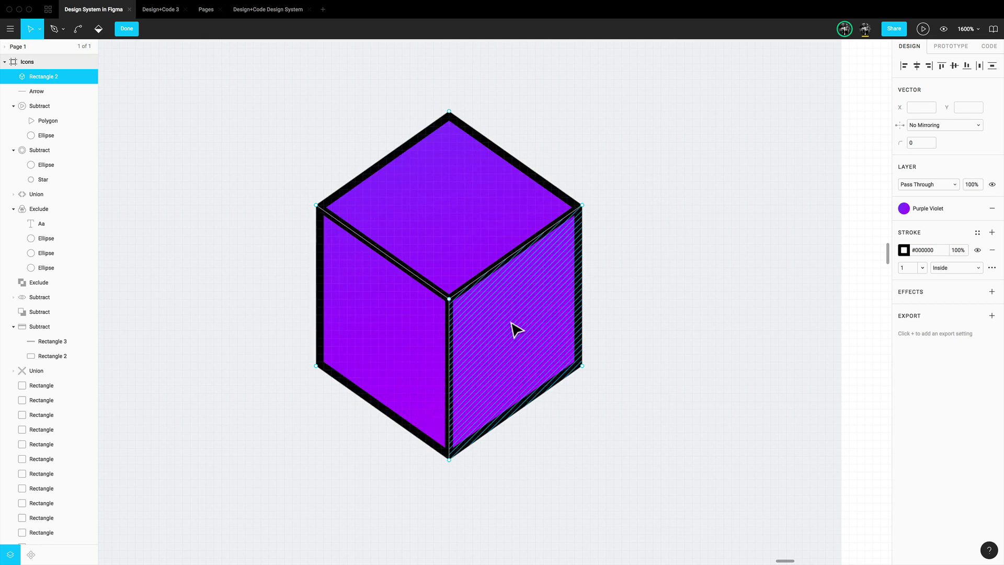
Step: Try stretching the cube into a long box by moving a side face, and undo it
left_click_drag(509, 341, 190, 376)
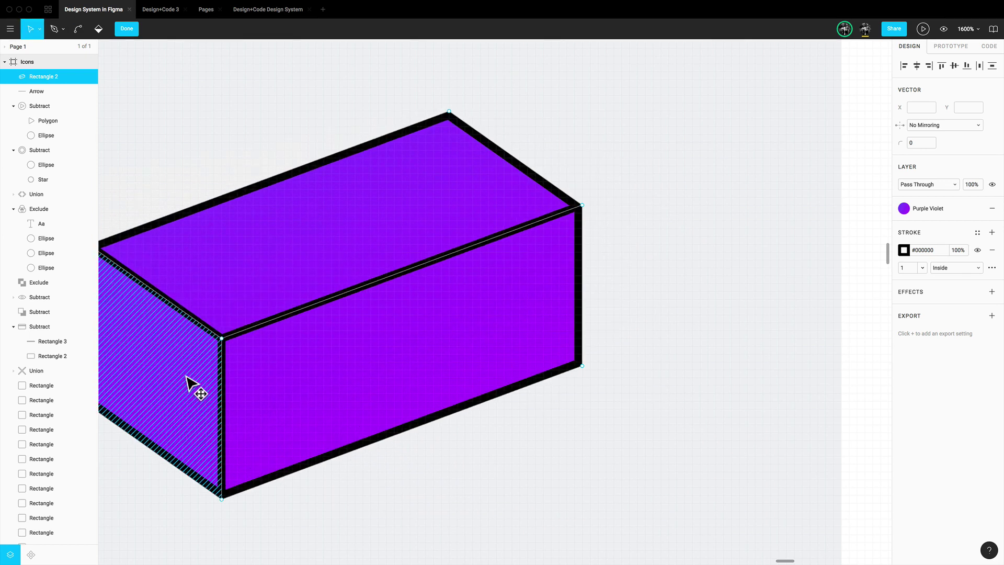
key("super+z")
key("super+z")
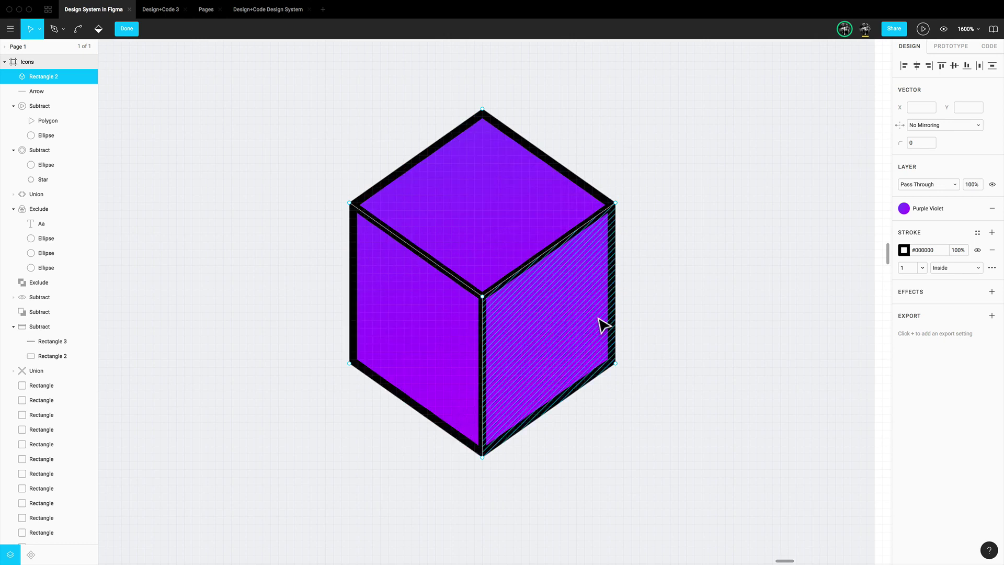
Step: Copy the cube's right face and paste it as a separate shape in place, undoing a trial move of the copy
scroll(595, 304, "down", 1)
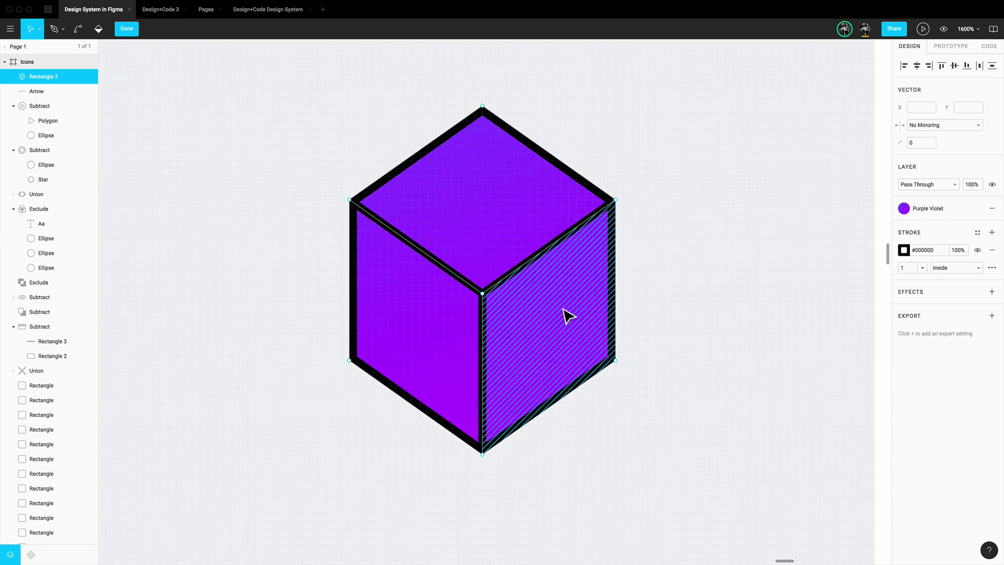
key("super")
key("Escape")
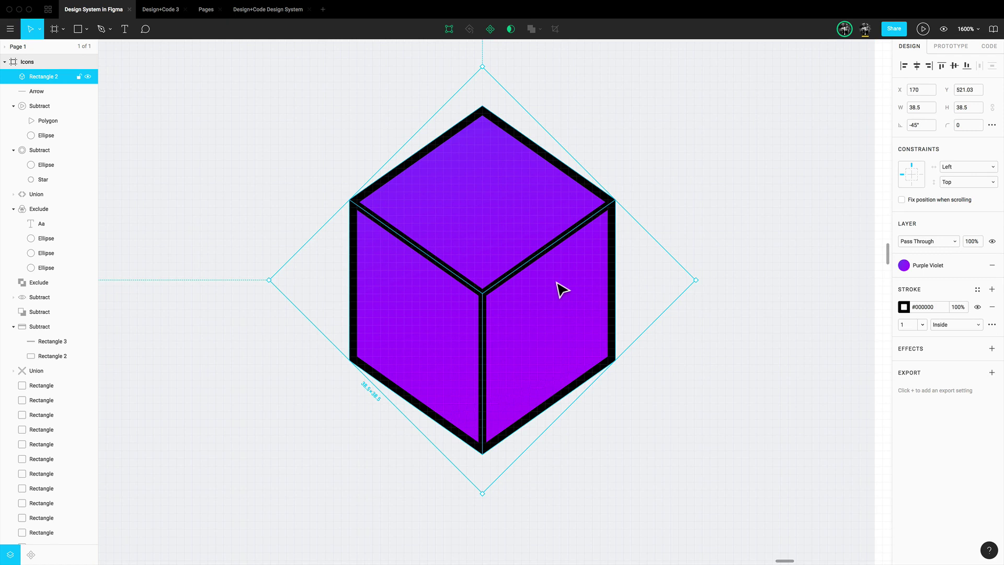
key("super+v")
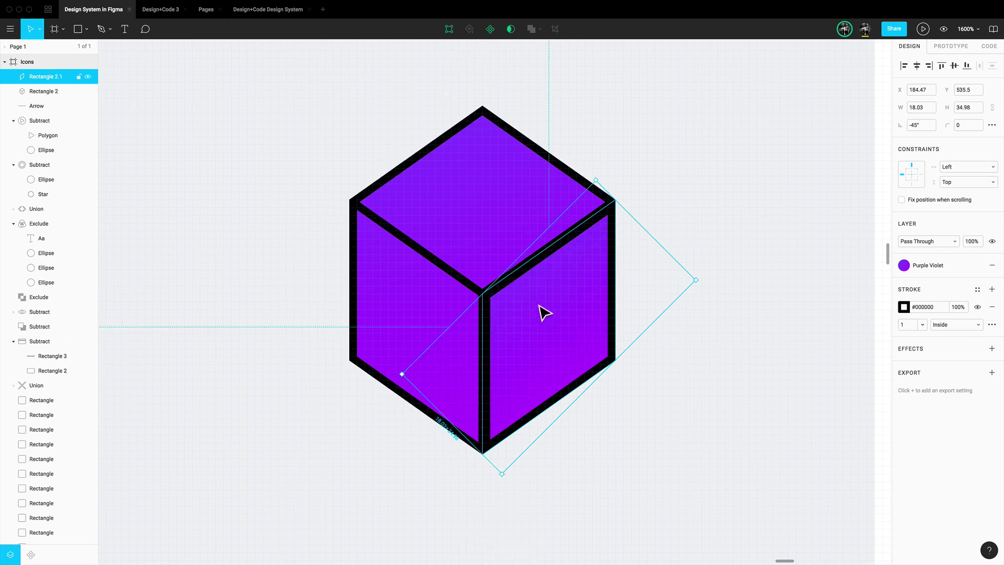
left_click_drag(541, 309, 567, 321)
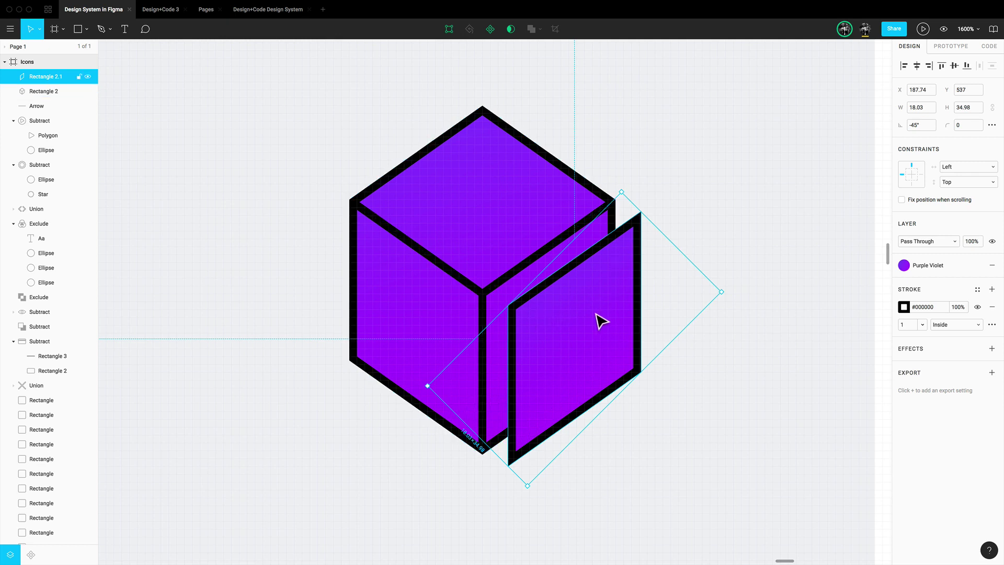
key("ctrl+z")
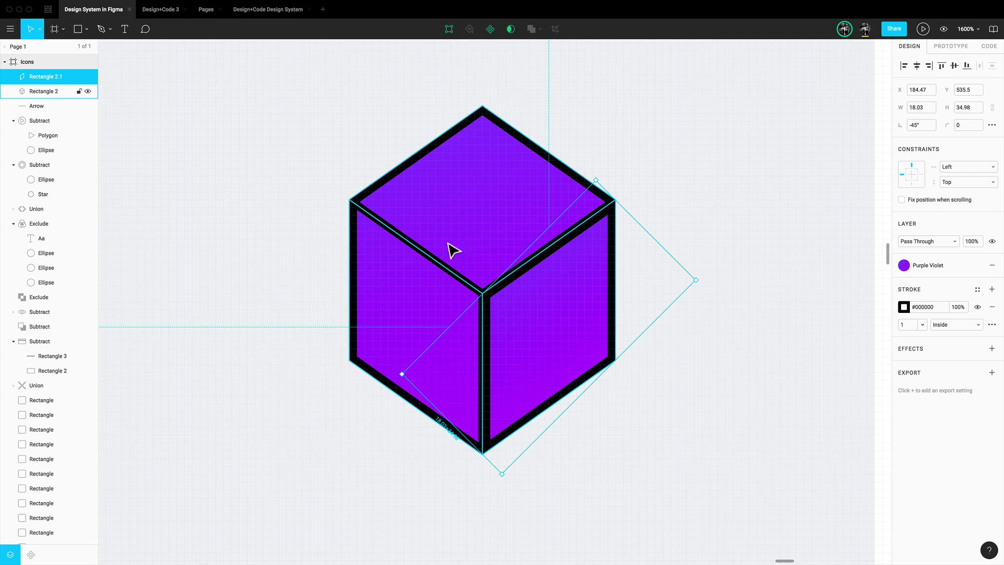
Step: Copy the top face from the original cube vector and paste it as a separate shape in place
left_click(448, 243)
double_click(473, 241)
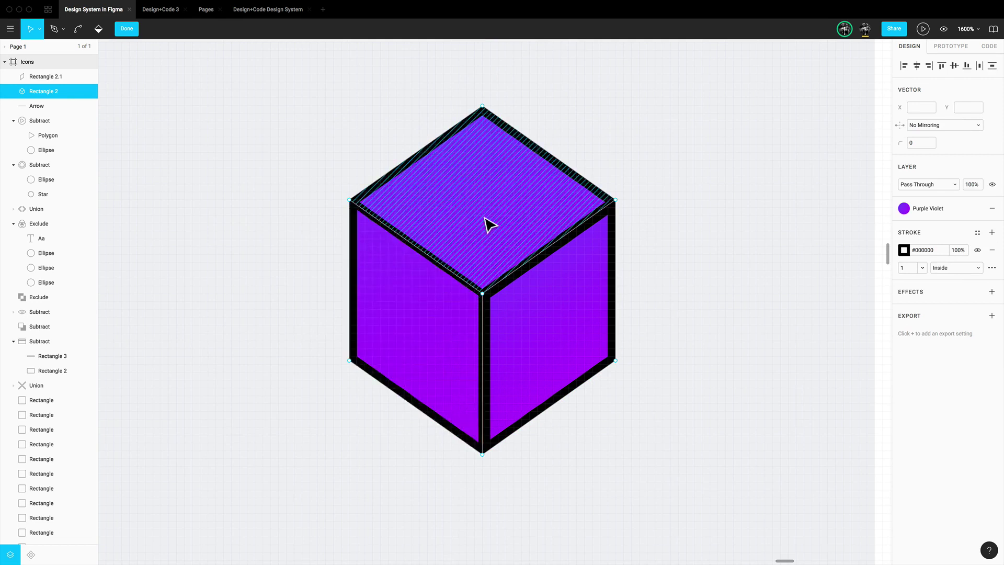
key("super")
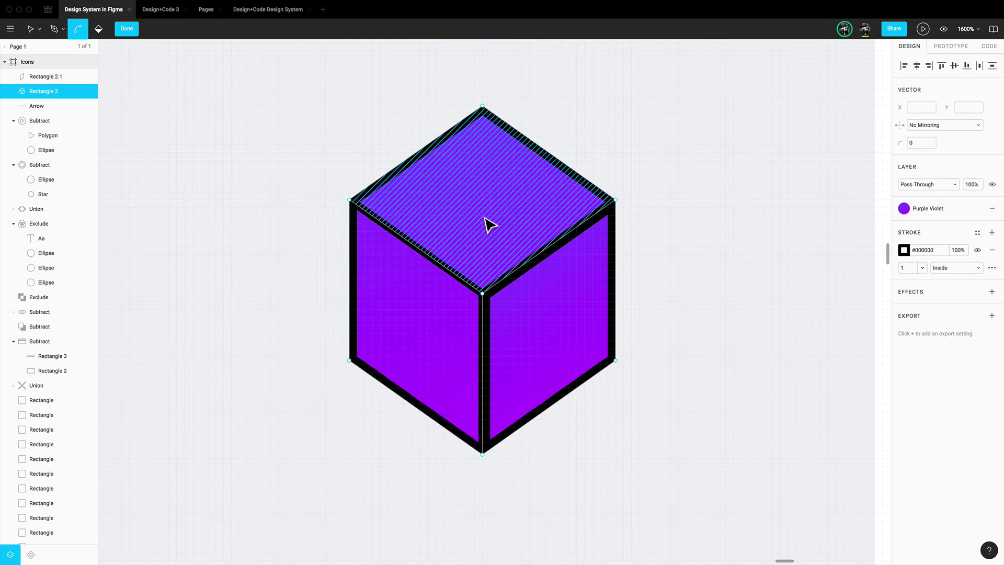
key("Escape")
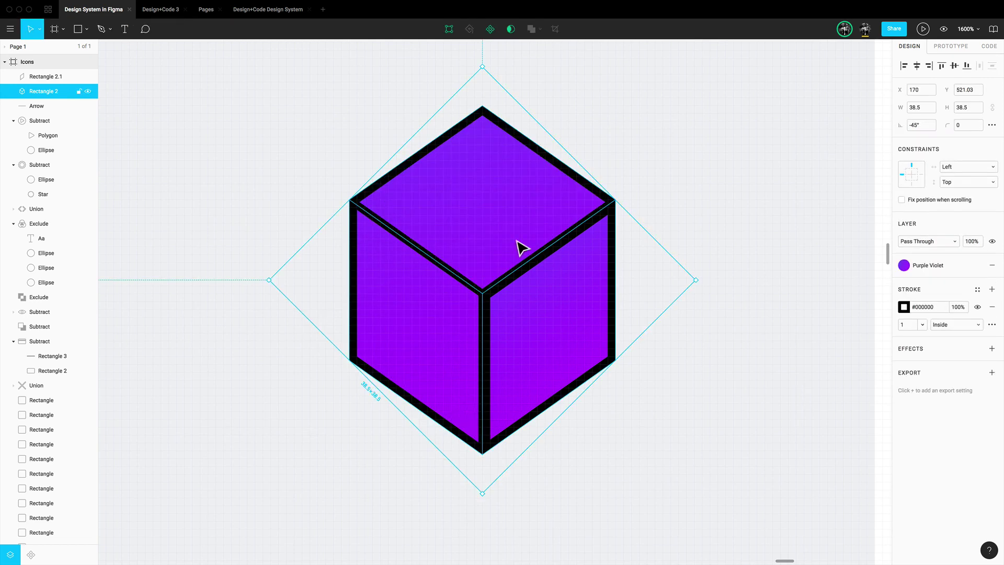
key("super+v")
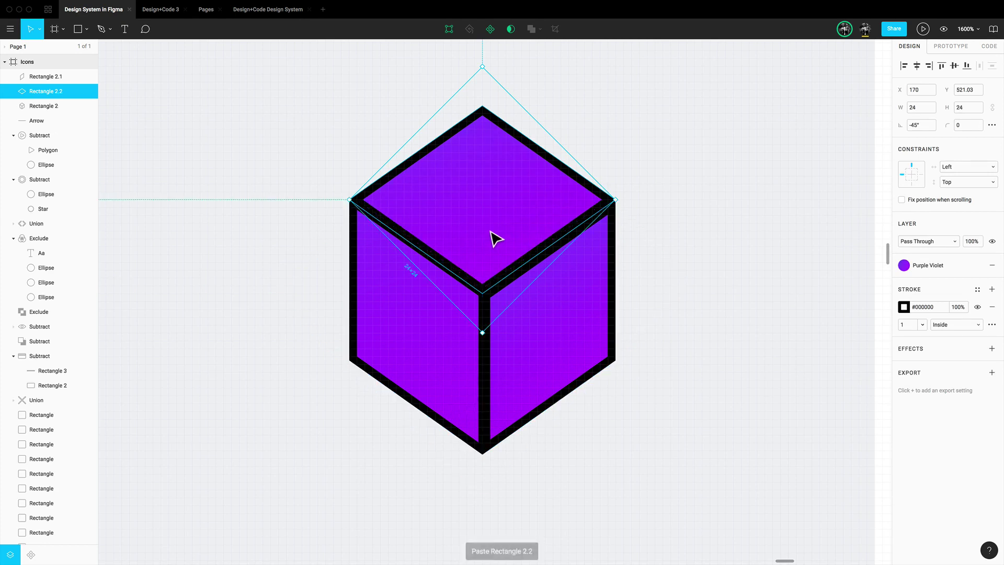
Step: Copy the left face from the original cube vector and paste it as a separate shape in place
left_click(434, 308)
double_click(408, 313)
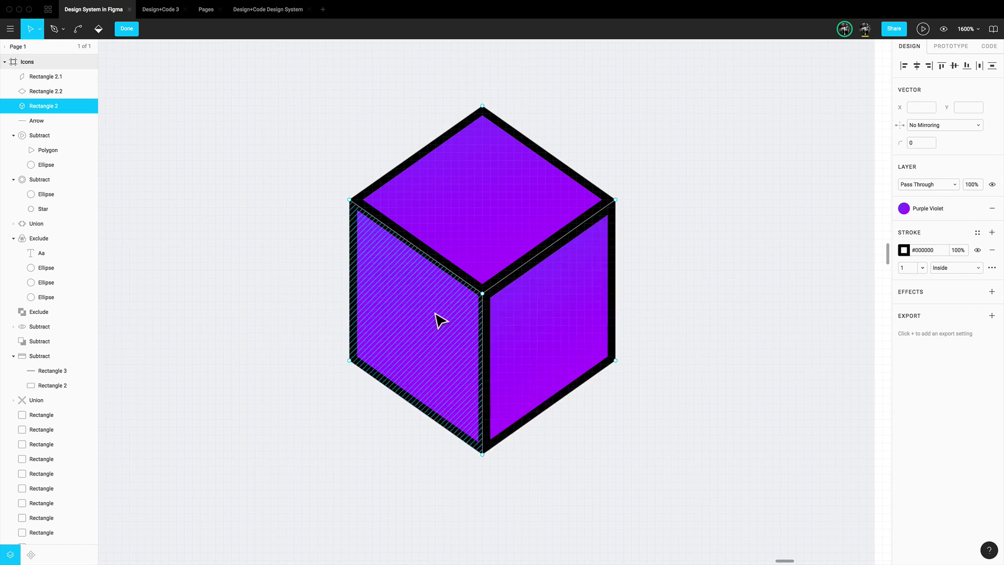
key("super")
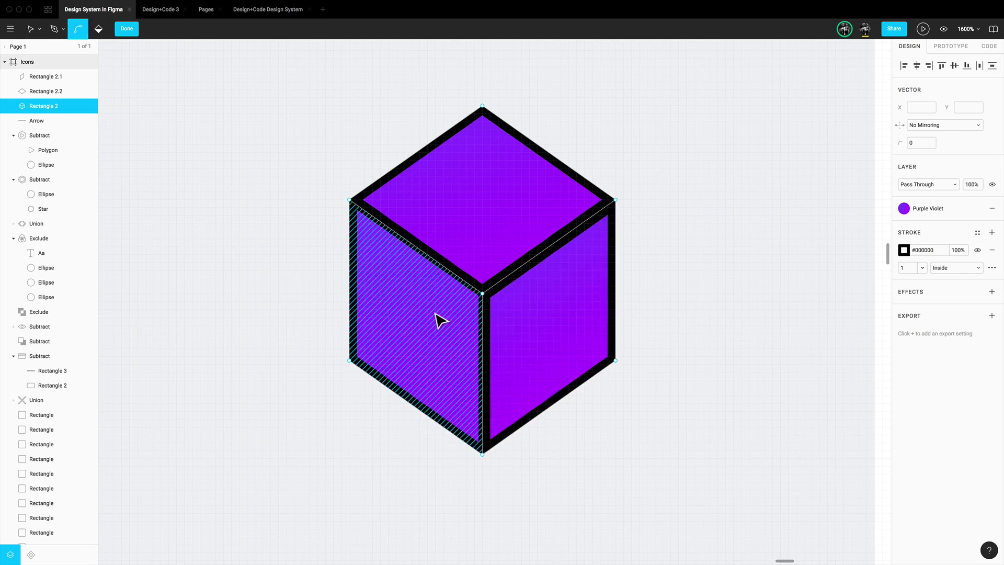
key("Escape")
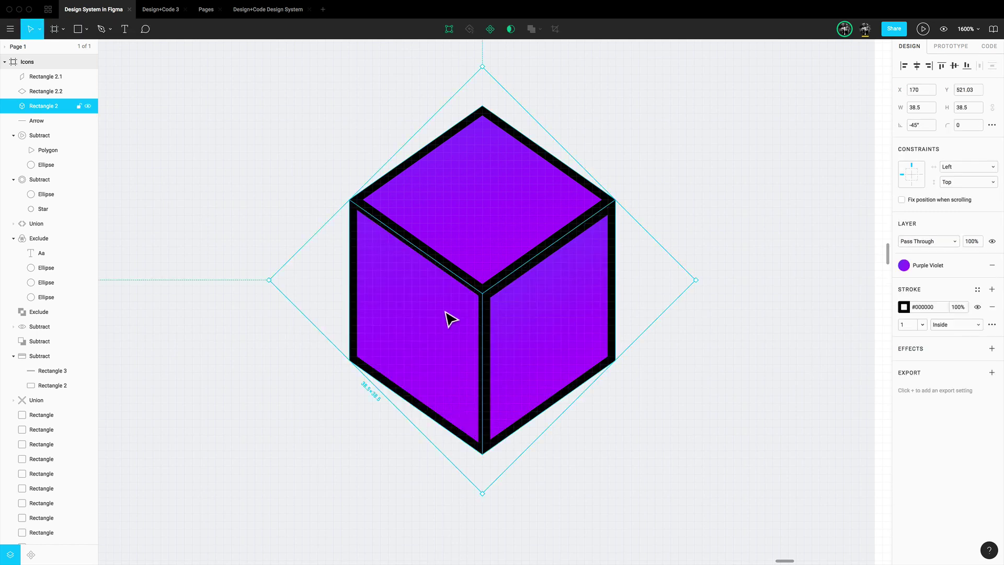
key("super+v")
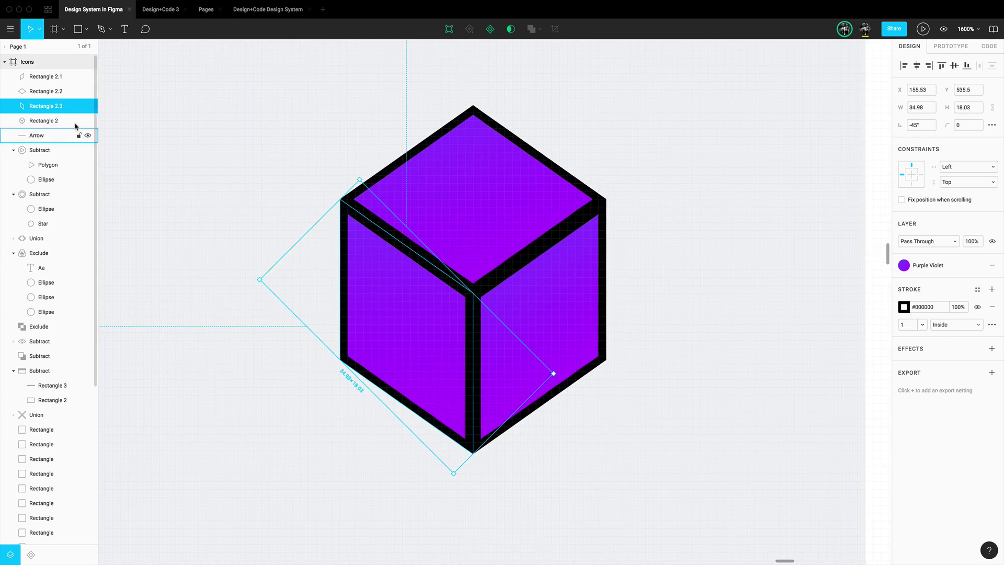
Step: Remove the black stroke from all three separated cube faces, Rectangle 2.1, 2.2 and 2.3
left_click(50, 81, "shift")
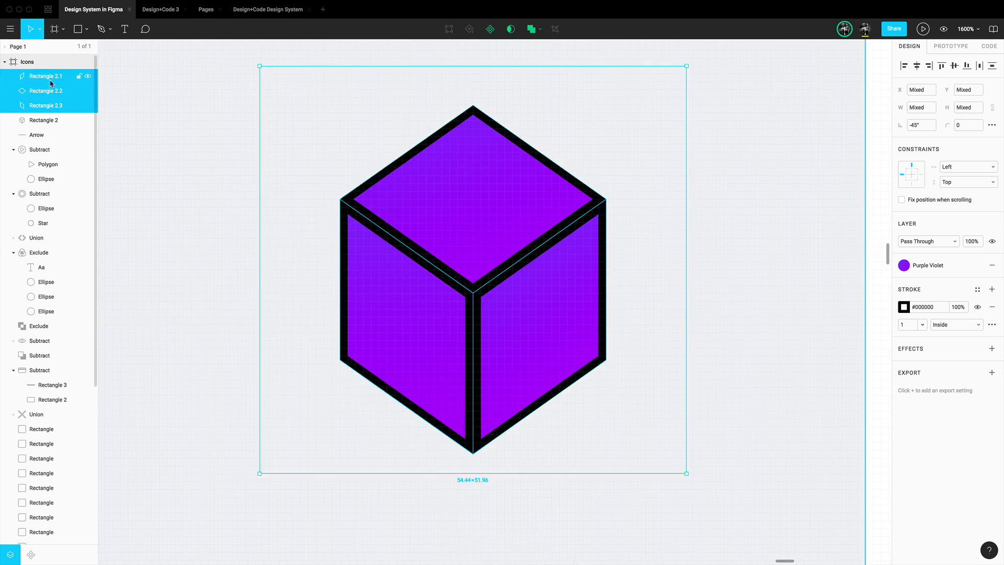
left_click(50, 89)
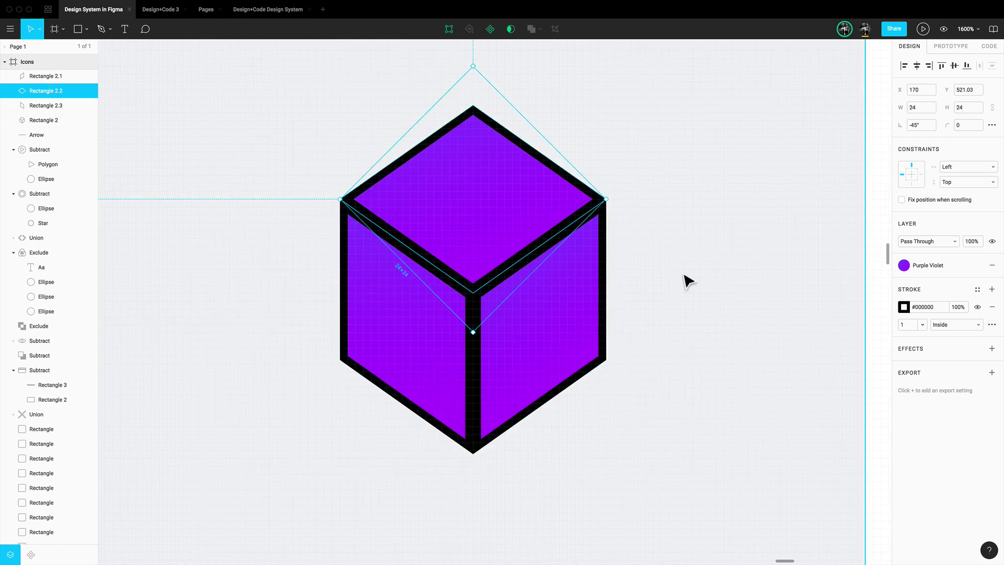
left_click(528, 319, "shift")
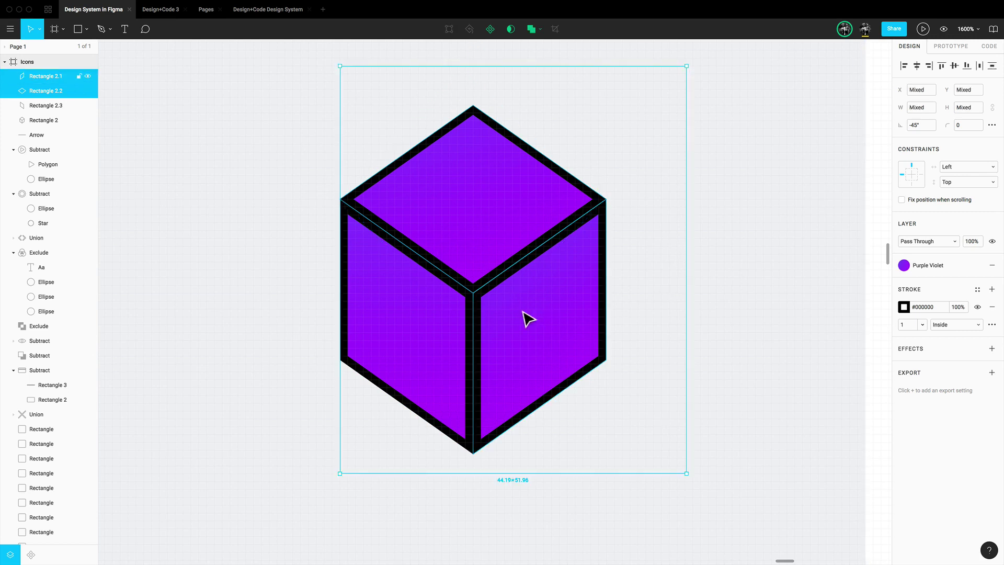
left_click(423, 307, "shift")
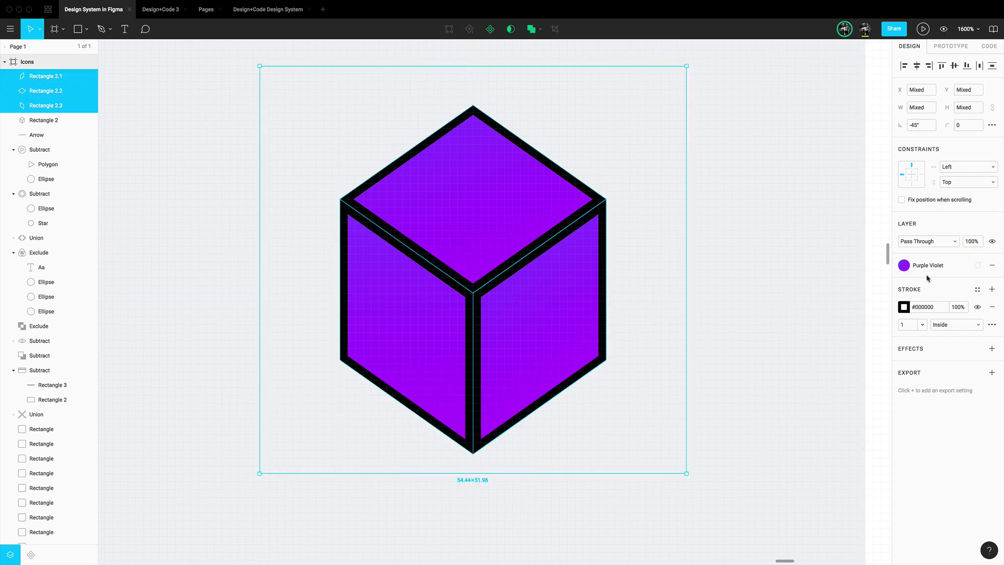
left_click(991, 308)
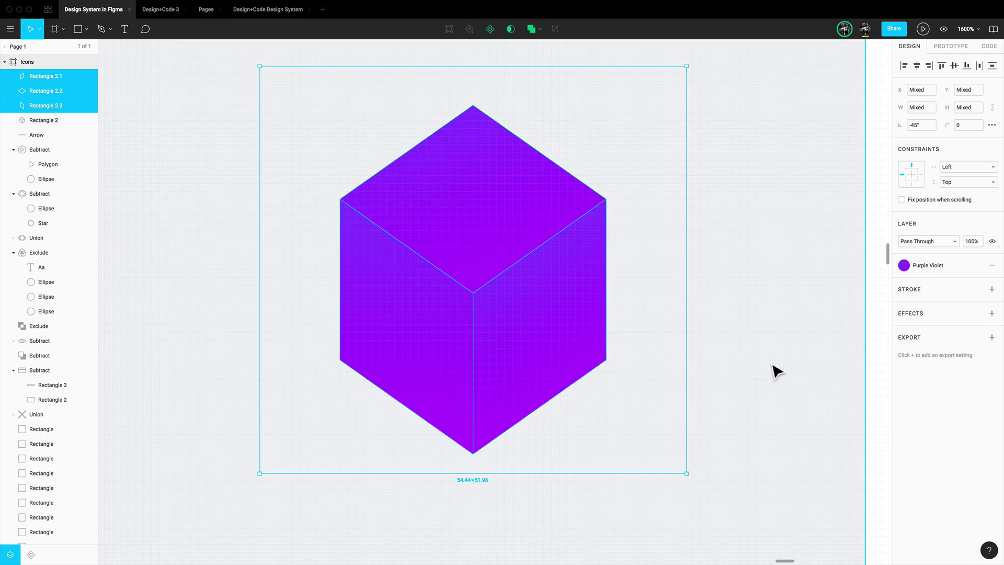
Step: Replace the right face's Purple Violet style with a solid fill sampled from the purple of the top face
left_click(744, 305)
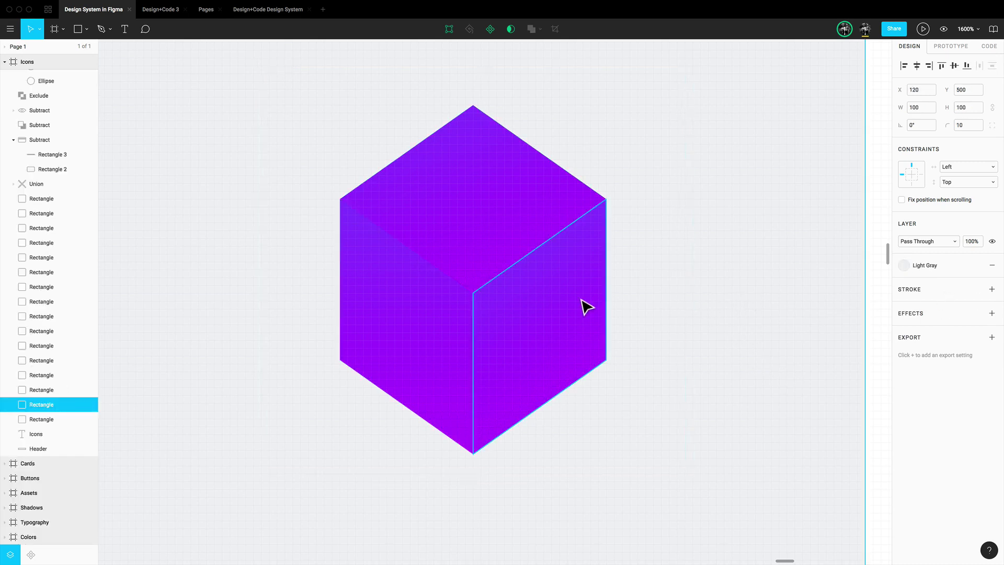
left_click(395, 372)
left_click(992, 267)
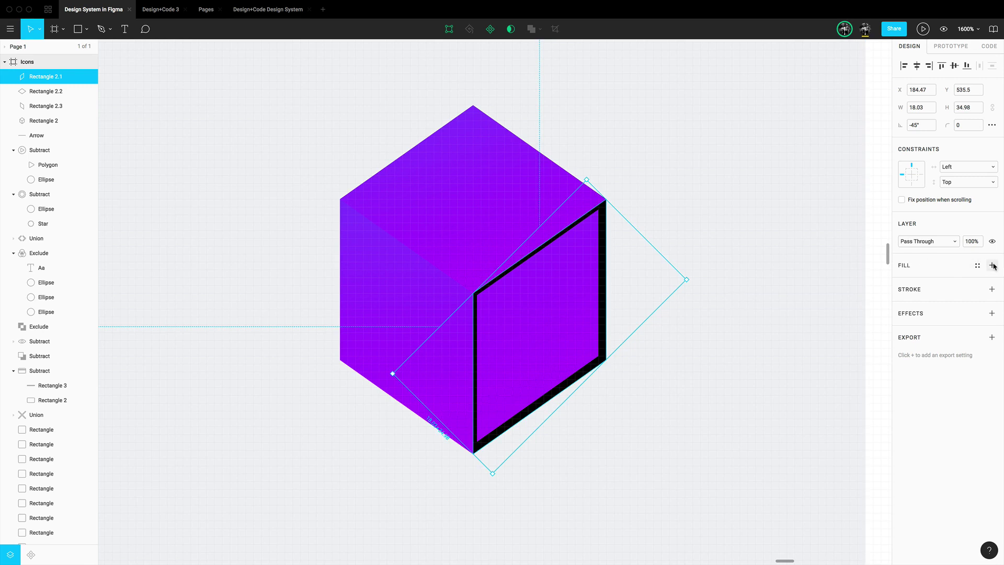
left_click(992, 267)
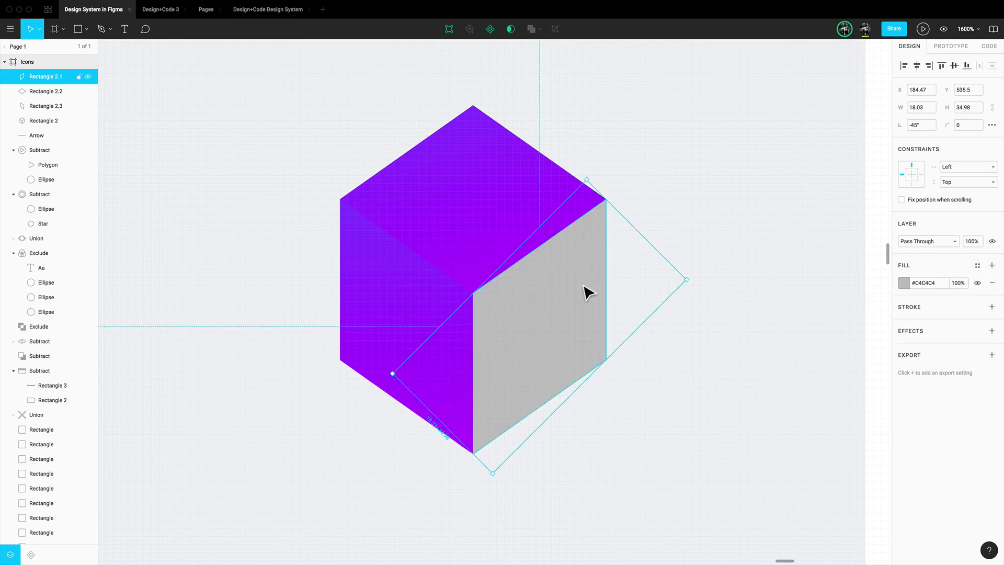
key("i")
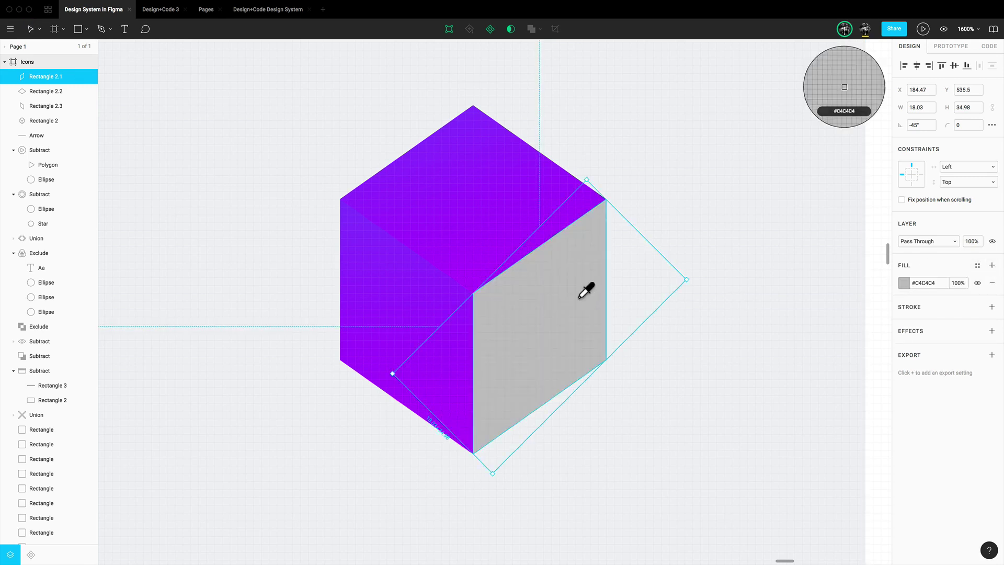
left_click(474, 152)
key("Escape")
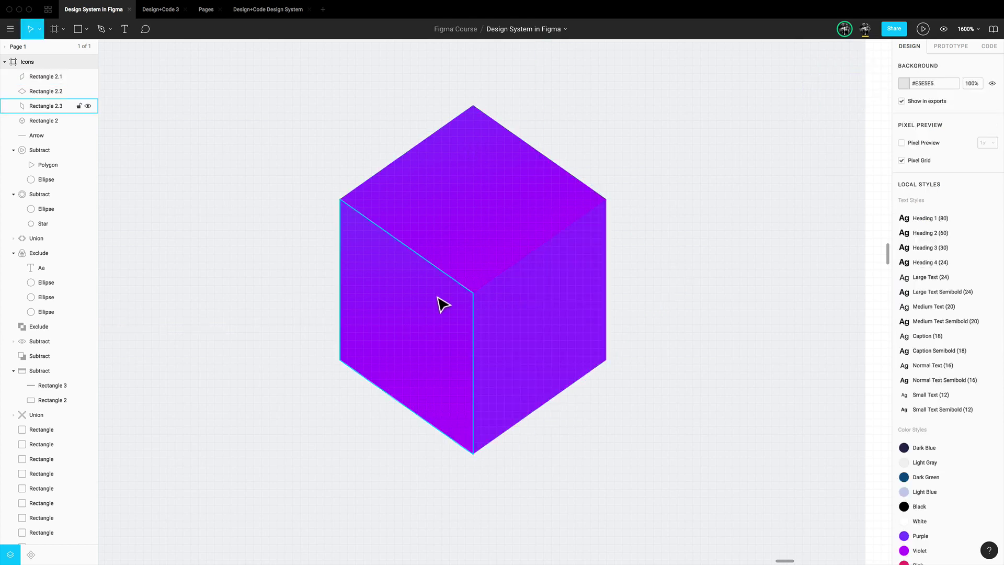
Step: Replace the left face's Purple Violet style with a solid fill sampled from the violet of the top face's lower edge
left_click(442, 300)
left_click(992, 265)
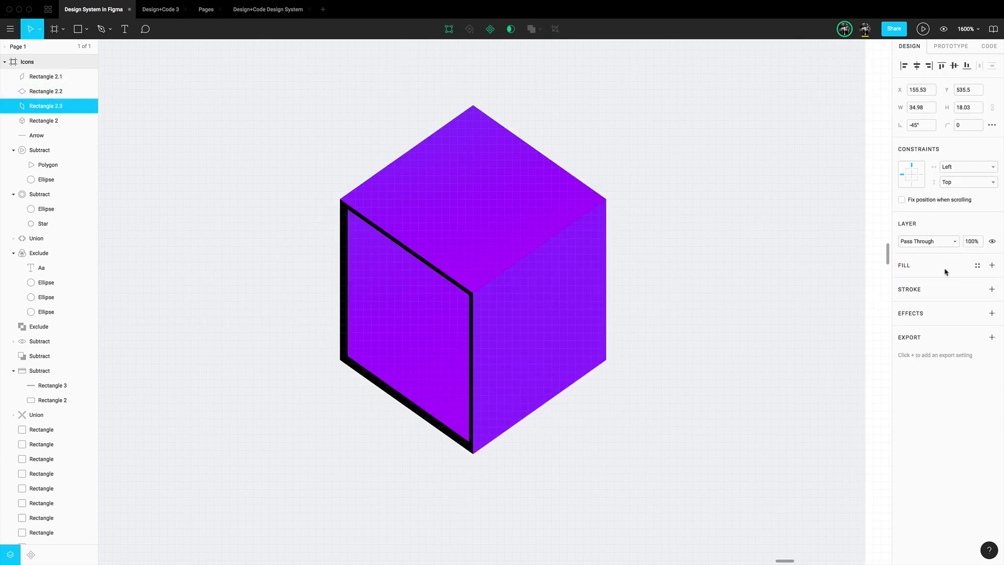
key("i")
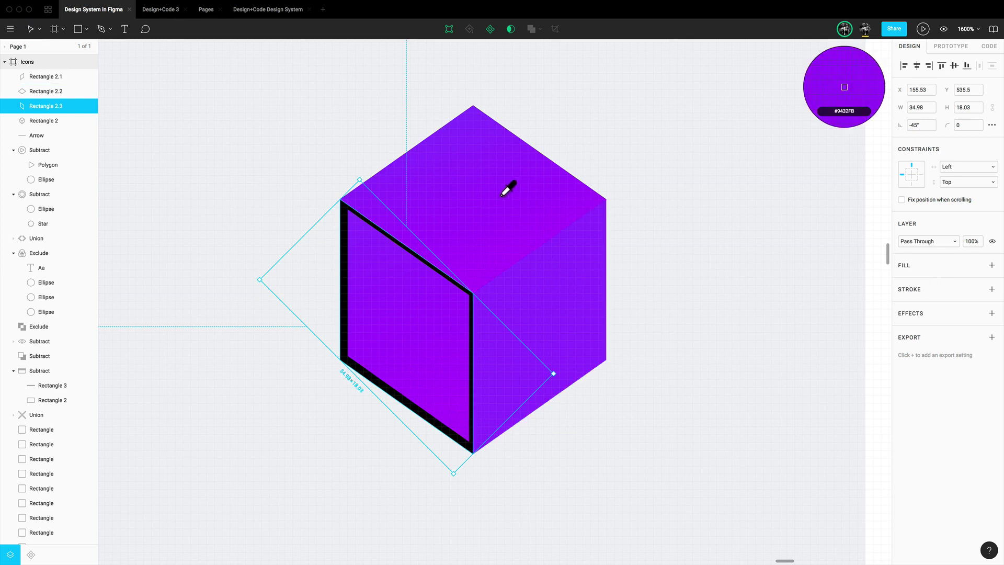
left_click(509, 266)
key("Escape")
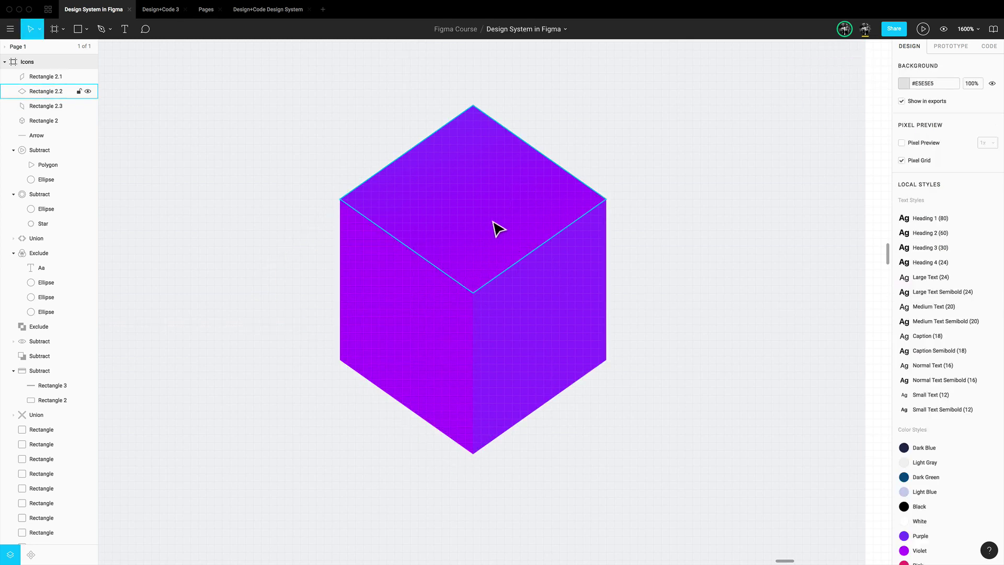
Step: Replace the top face's Purple Violet style with a solid fill sampled from the right face's purple
left_click(494, 227)
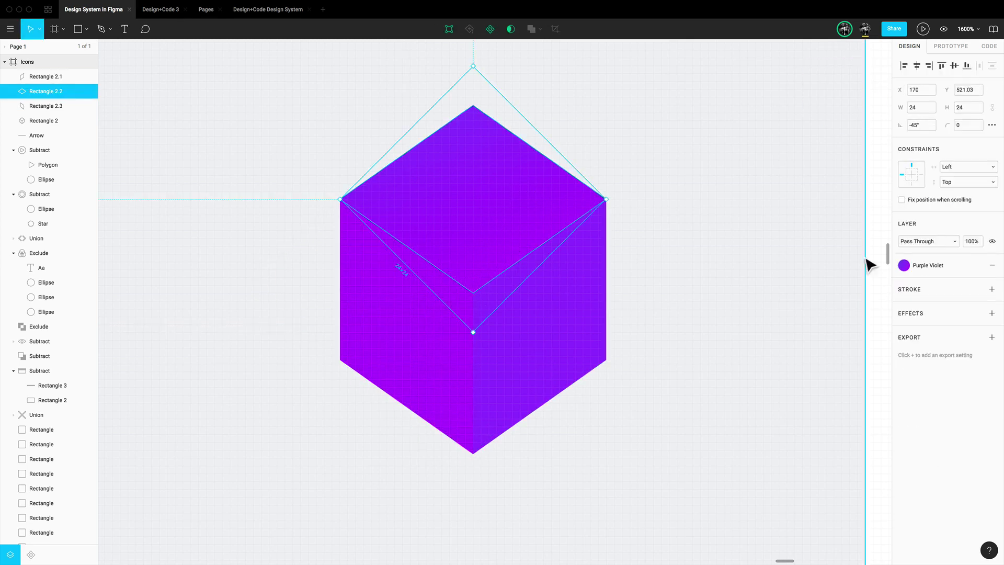
left_click(919, 268)
left_click(992, 265)
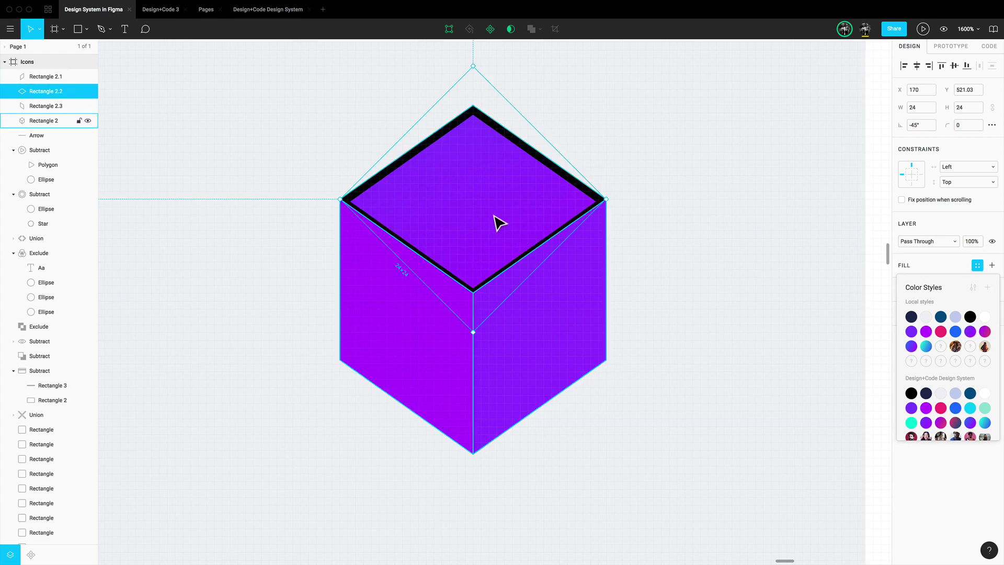
key("i")
left_click(529, 363)
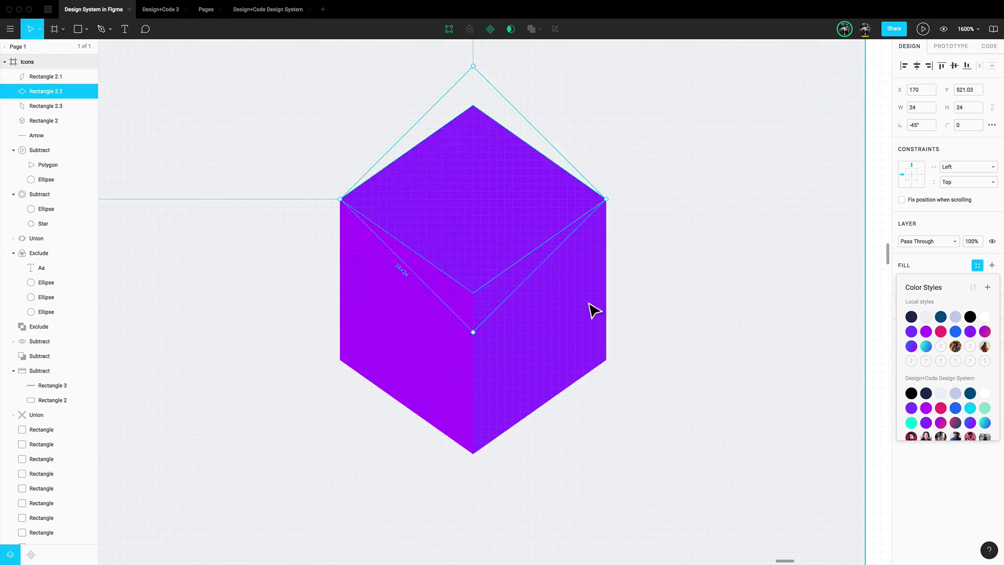
Step: Darken the right face's solid fill to #6820C7
left_click(568, 306)
left_click(587, 306)
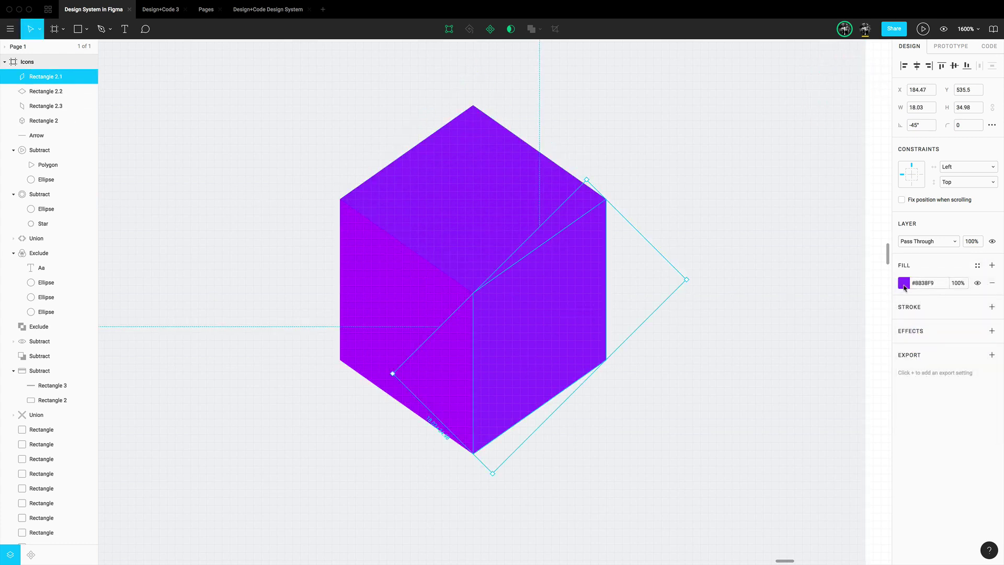
left_click(904, 285)
left_click(871, 302)
left_click_drag(872, 309, 873, 317)
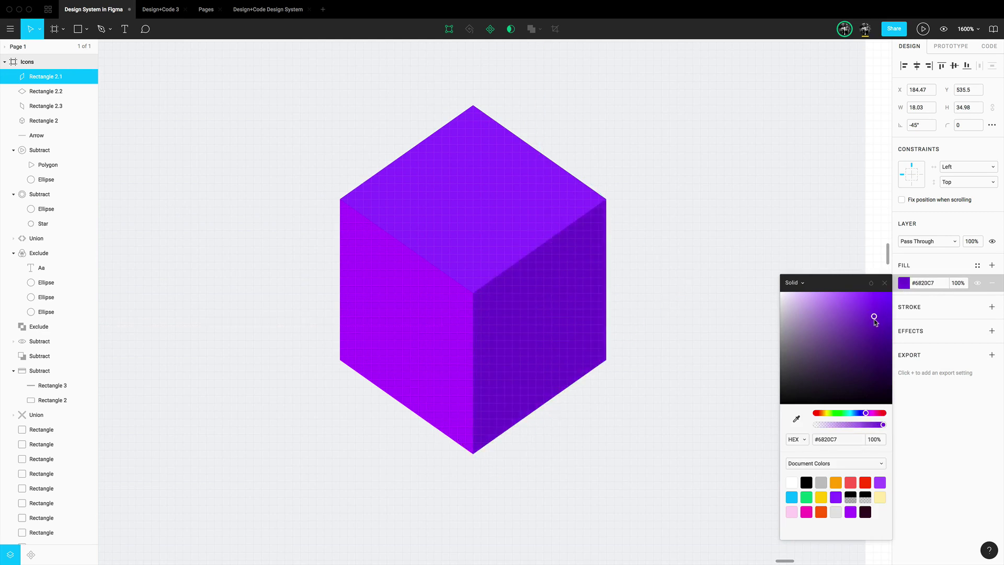
left_click(651, 283)
left_click(693, 281)
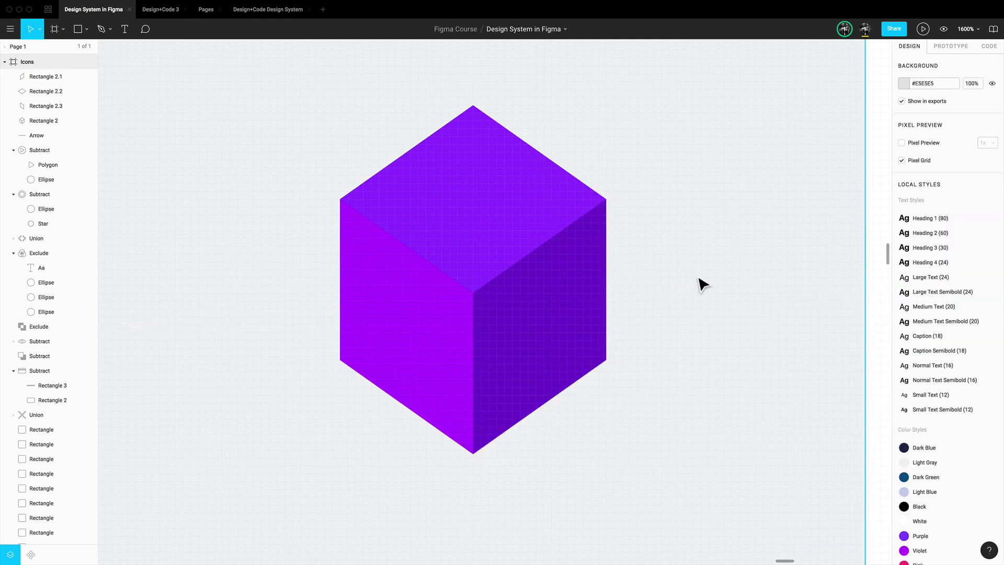
Step: Cut the three colored cube faces and paste them into the second tile of the row
key("minus")
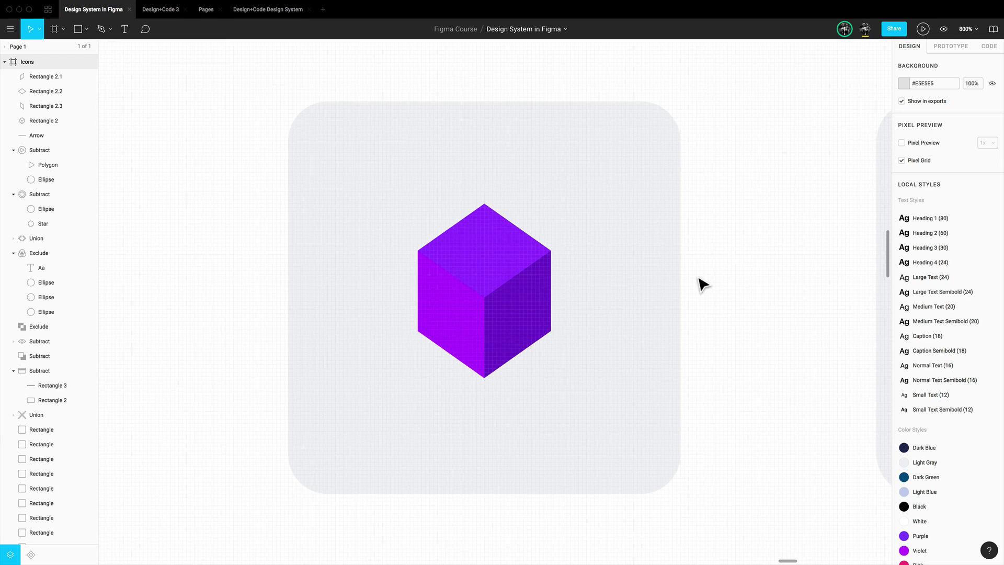
left_click(488, 303)
left_click(449, 314, "shift")
left_click(502, 258, "shift")
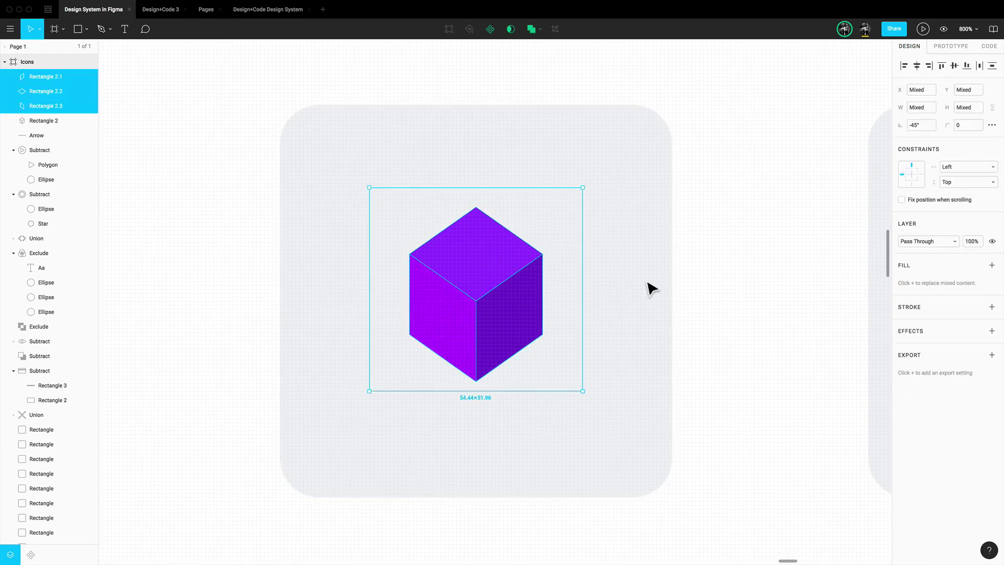
scroll(695, 285, "right", 5)
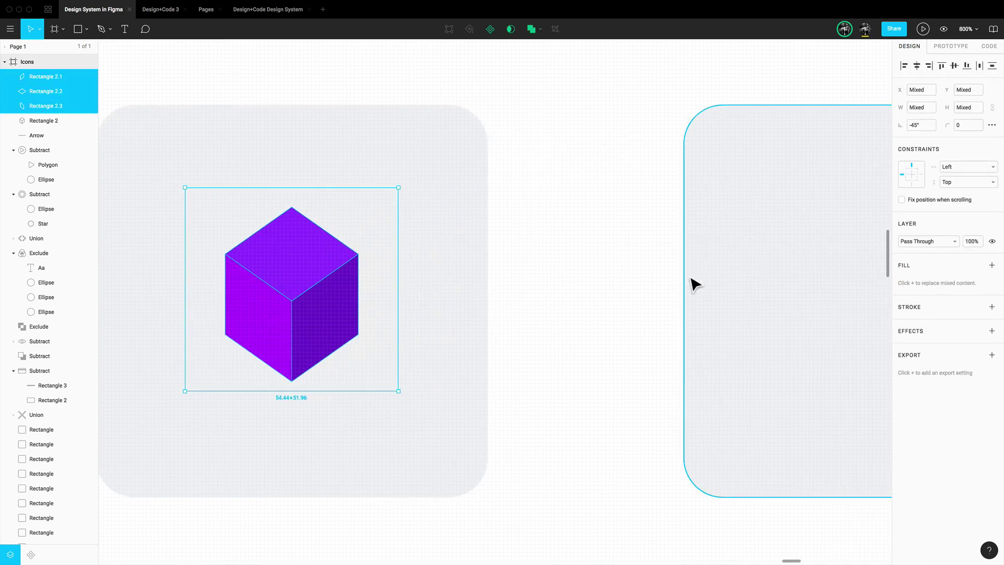
left_click(755, 284)
scroll(747, 286, "right", 2)
key("super+v")
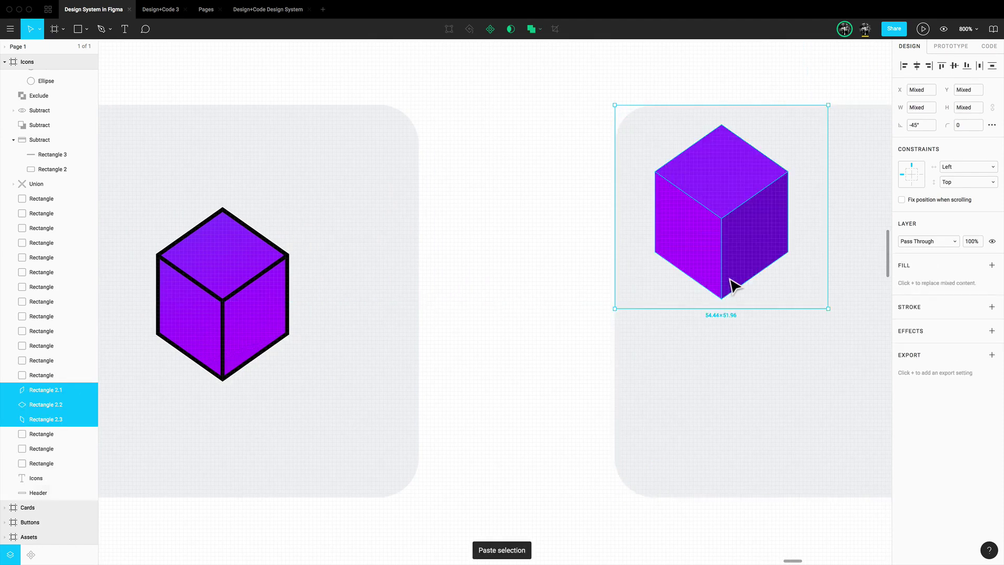
Step: Group the pasted cube faces and center the group horizontally and vertically on the second tile
scroll(731, 285, "right", 5)
left_click_drag(601, 264, 656, 329)
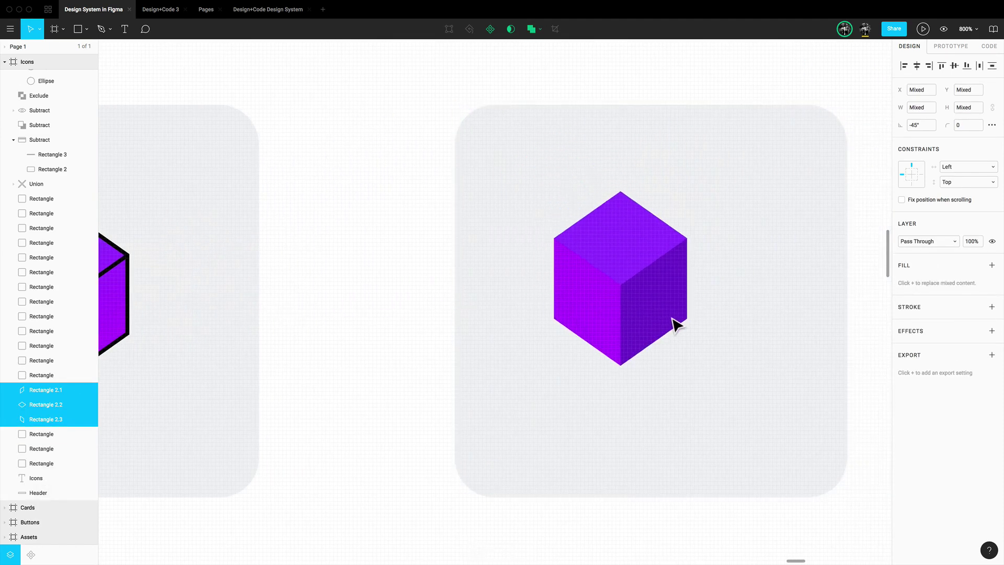
key("super+g")
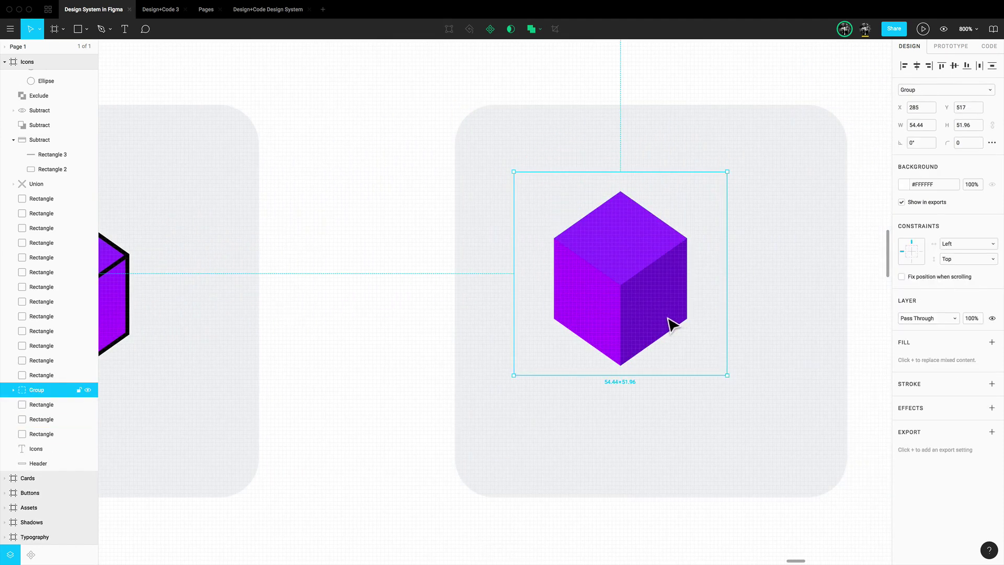
left_click(812, 180, "shift")
left_click(917, 67)
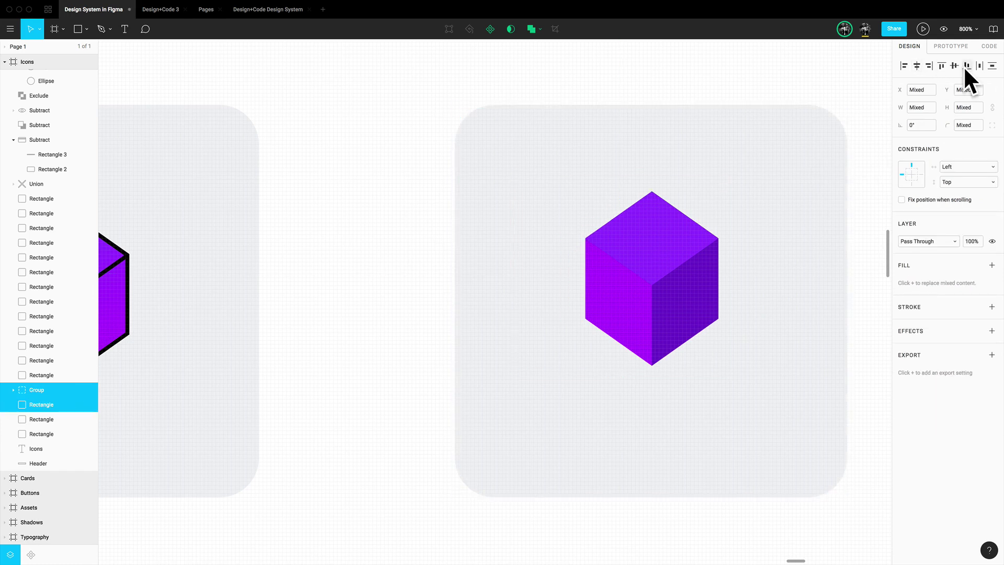
Step: Flatten the outlined cube by moving its top vertex down to Y 528.03 and its center and bottom vertices up about 2 px
scroll(574, 251, "left", 10)
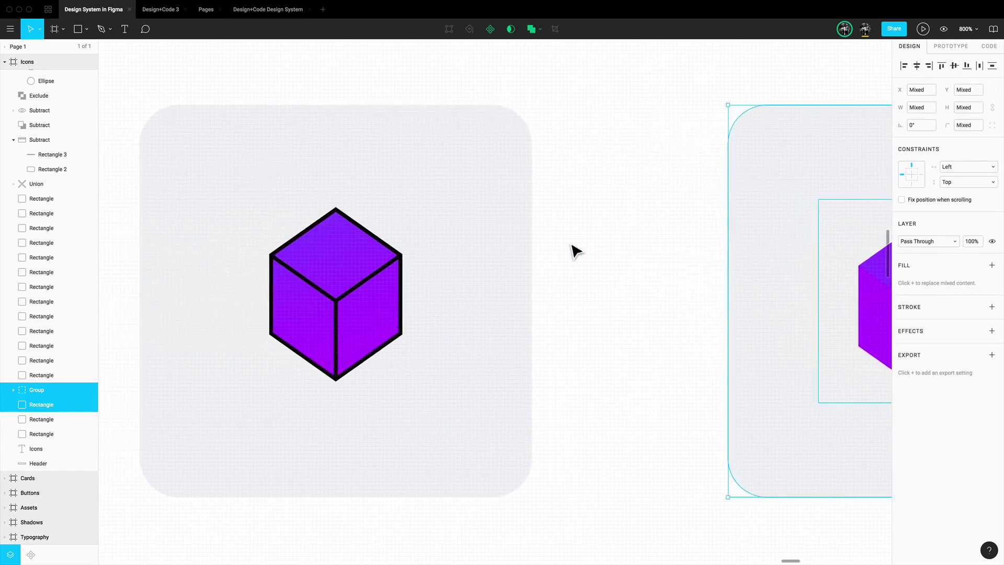
left_click(647, 253)
left_click(422, 282)
scroll(421, 280, "right", 3)
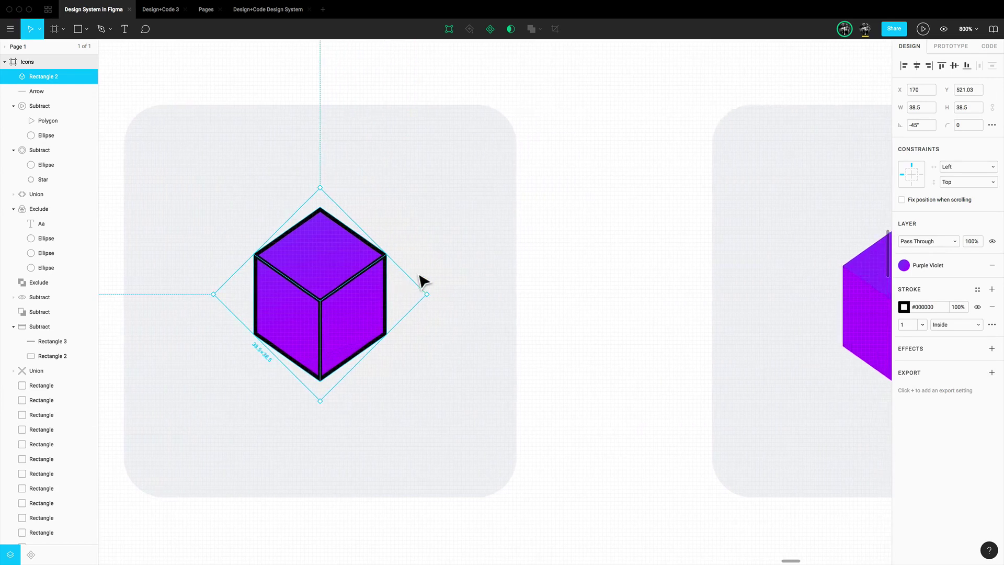
double_click(355, 268)
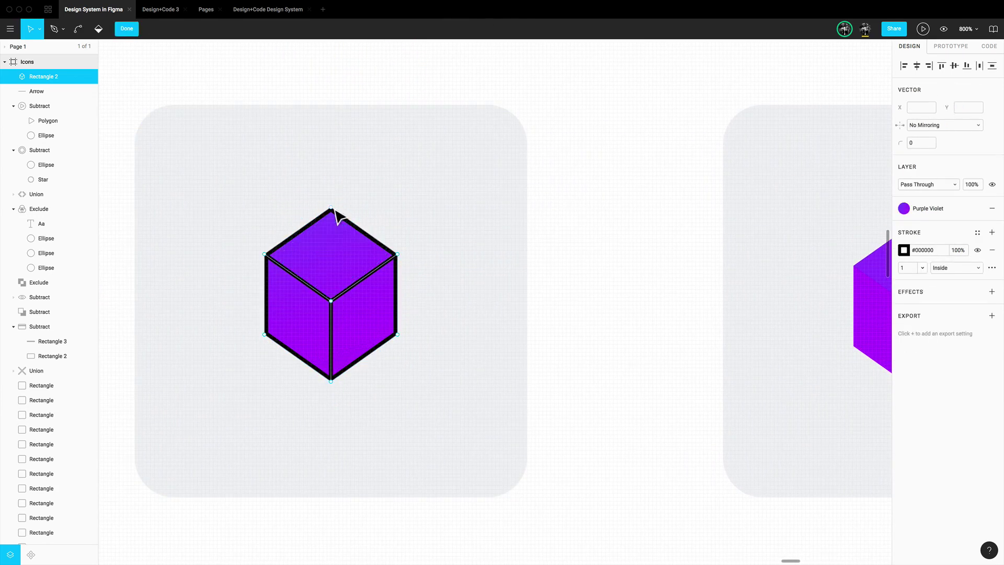
left_click_drag(336, 211, 336, 218)
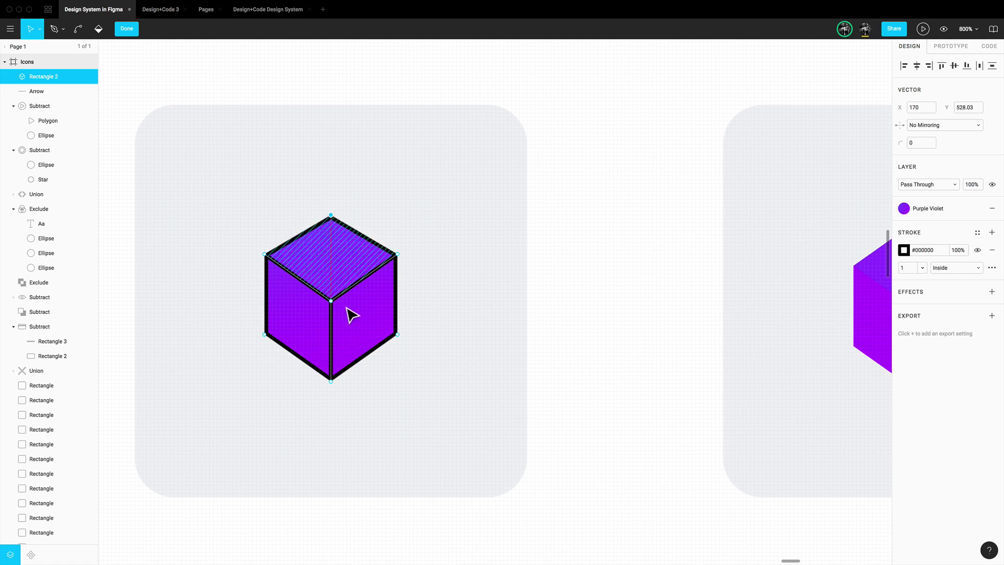
left_click_drag(346, 393, 309, 285)
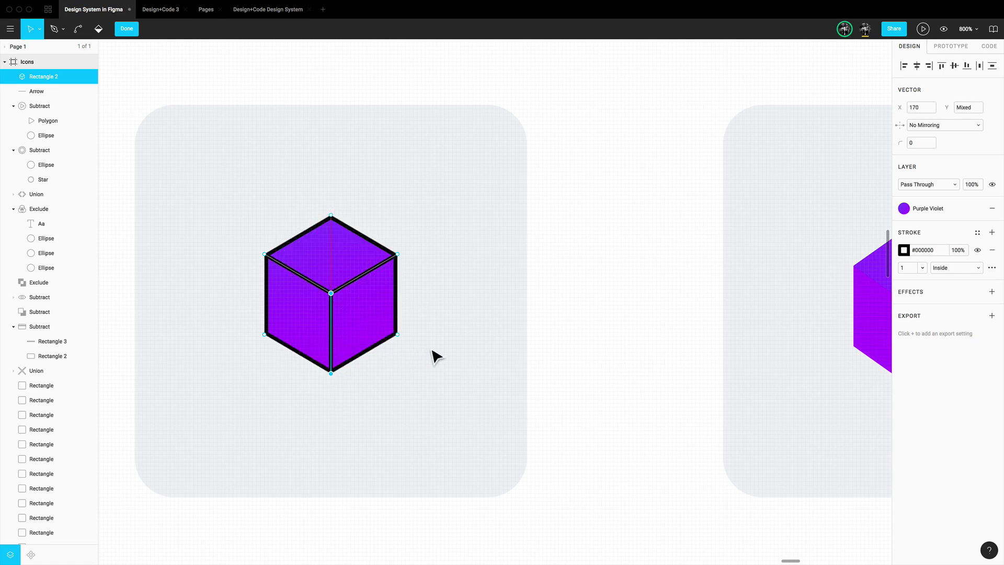
key("Escape")
key("Escape")
left_click(585, 351)
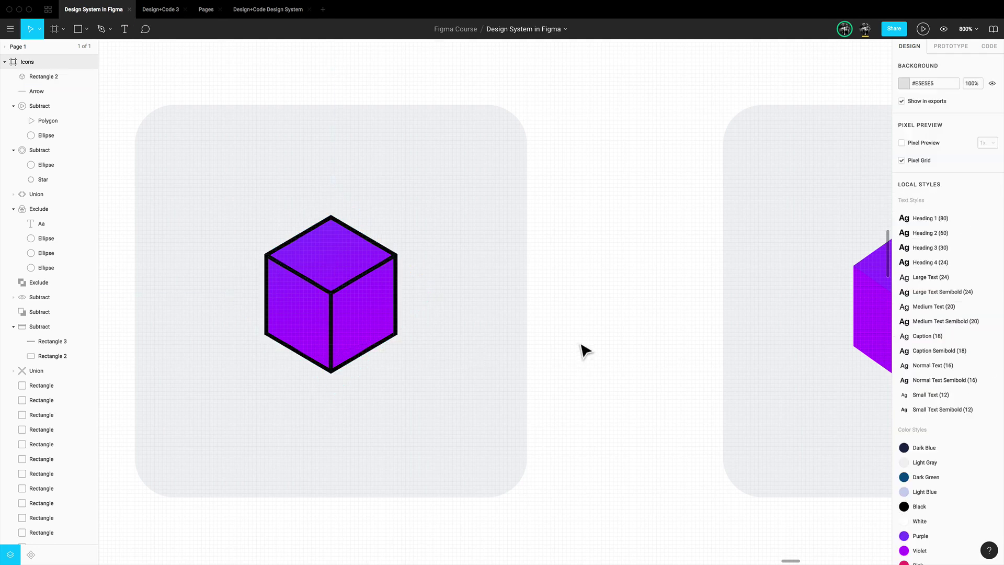
Step: Draw a closed teardrop with the Pen tool on the third tile, from the tip at 472, 523 to a curved bottom anchor at 472, 570
key("minus")
scroll(627, 325, "right", 5)
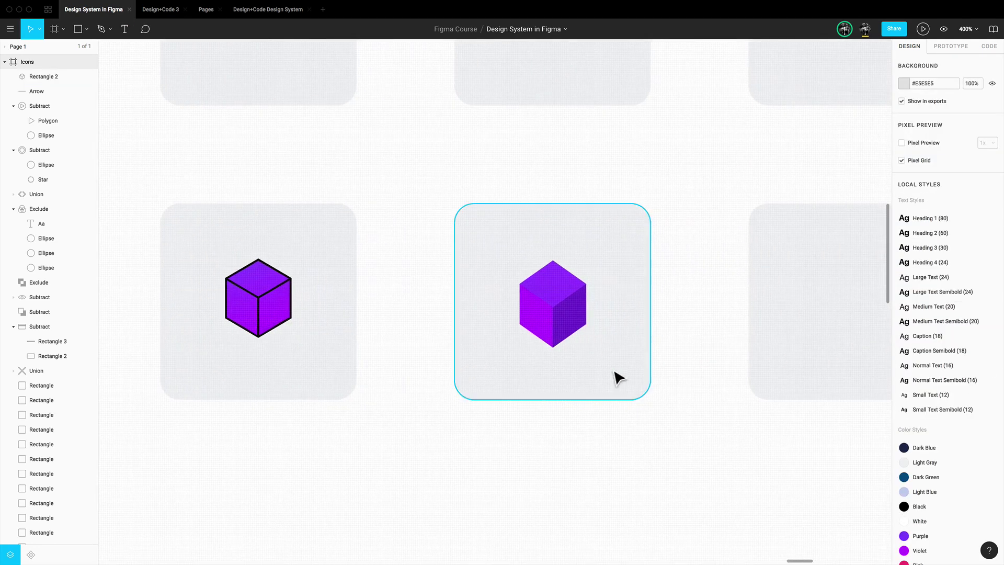
scroll(605, 442, "right", 7)
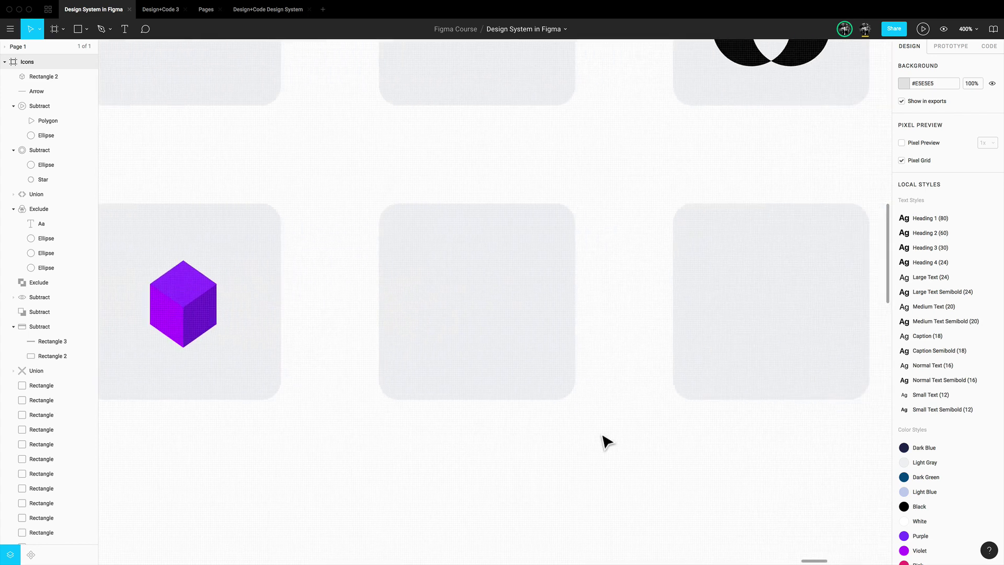
key("plus")
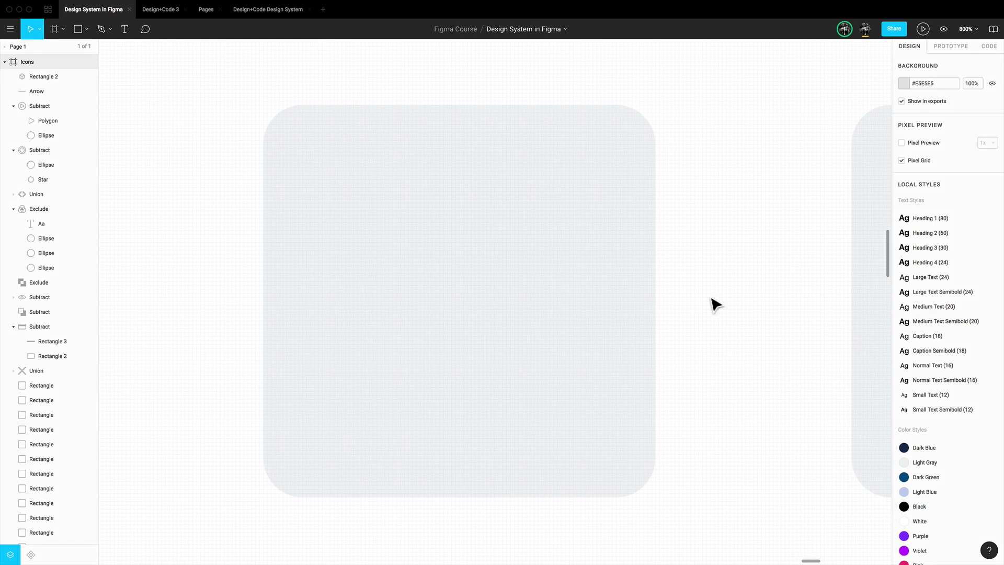
key("p")
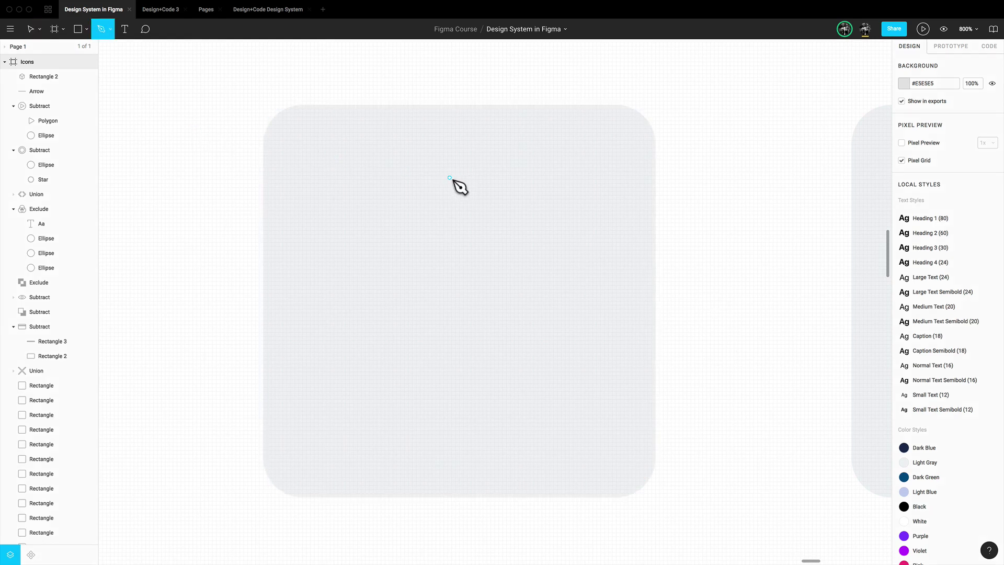
scroll(453, 181, "up", 5)
scroll(450, 179, "left", 3)
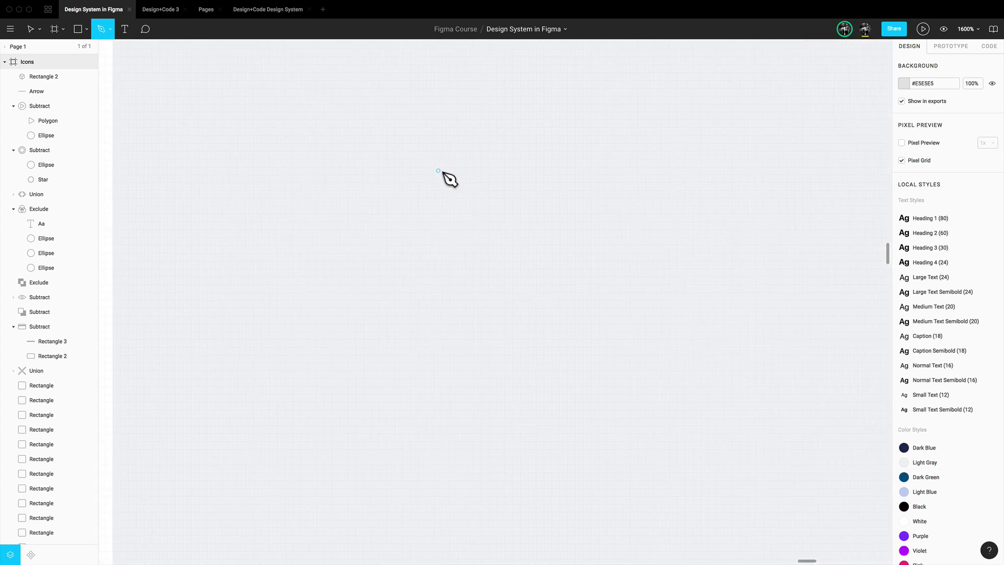
left_click(521, 89)
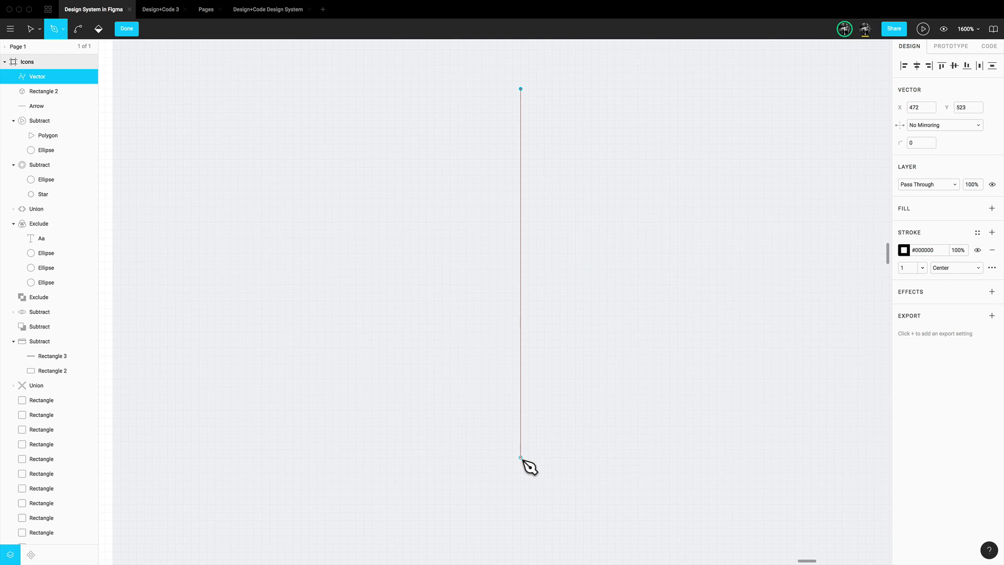
left_click_drag(524, 460, 603, 426)
left_click_drag(606, 367, 697, 463)
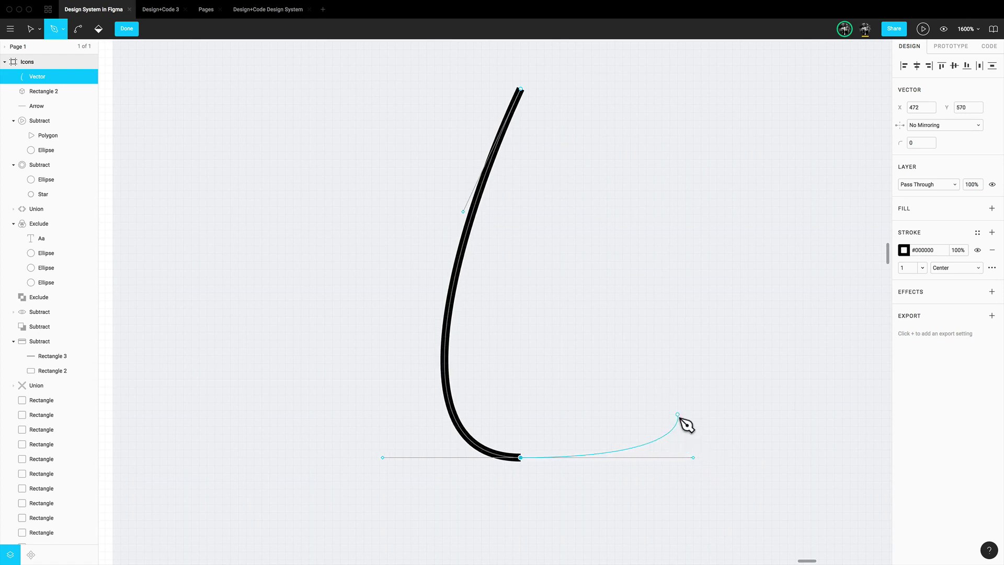
left_click(520, 88)
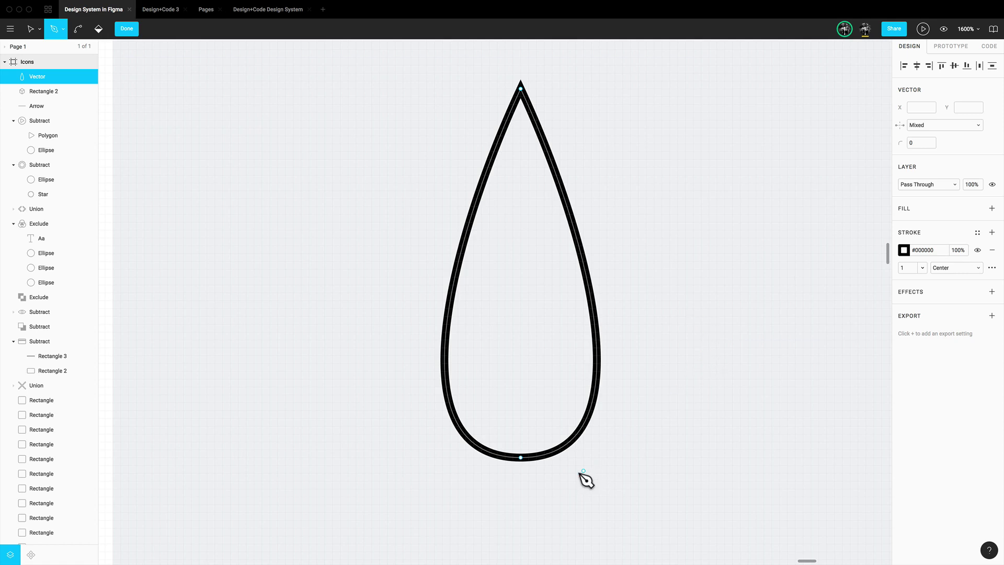
Step: Try reshaping the teardrop by moving the bottom anchor's right handle, and undo the change
left_click(521, 458)
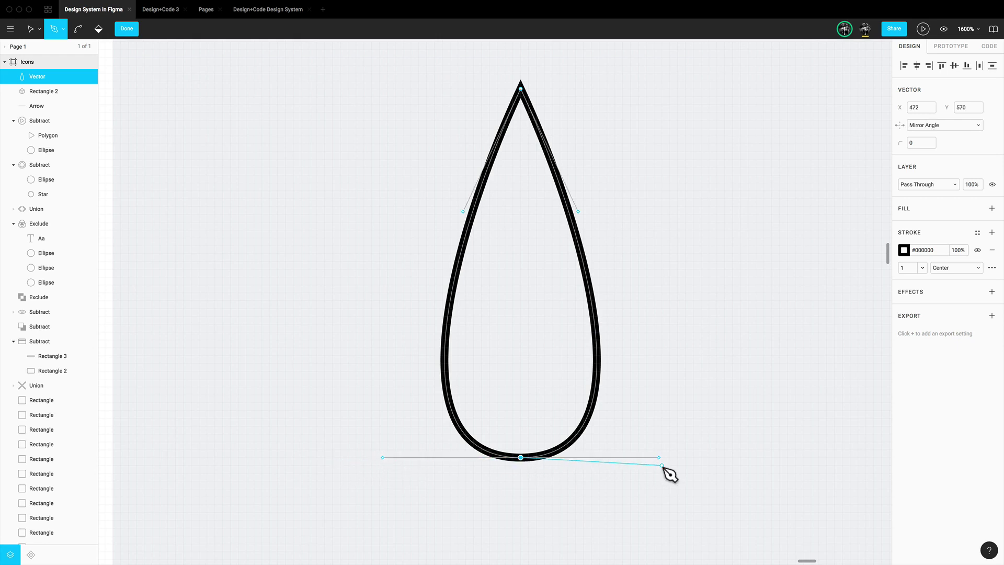
left_click_drag(662, 460, 748, 443)
key("super")
key("super+z")
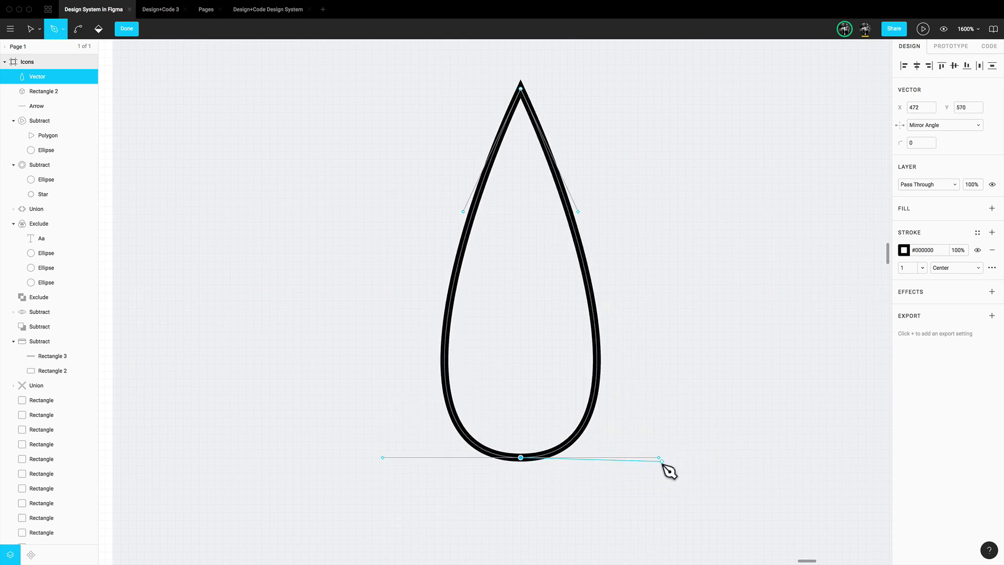
Step: Set the teardrop's bottom anchor handles to No Mirroring
mouse_move(661, 460)
left_mouse_down()
mouse_move(728, 460)
mouse_move(628, 460)
mouse_move(673, 460)
mouse_move(670, 473)
mouse_move(677, 446)
mouse_move(654, 494)
mouse_move(663, 424)
mouse_move(663, 480)
mouse_move(678, 445)
mouse_move(672, 460)
mouse_move(659, 457)
left_mouse_up()
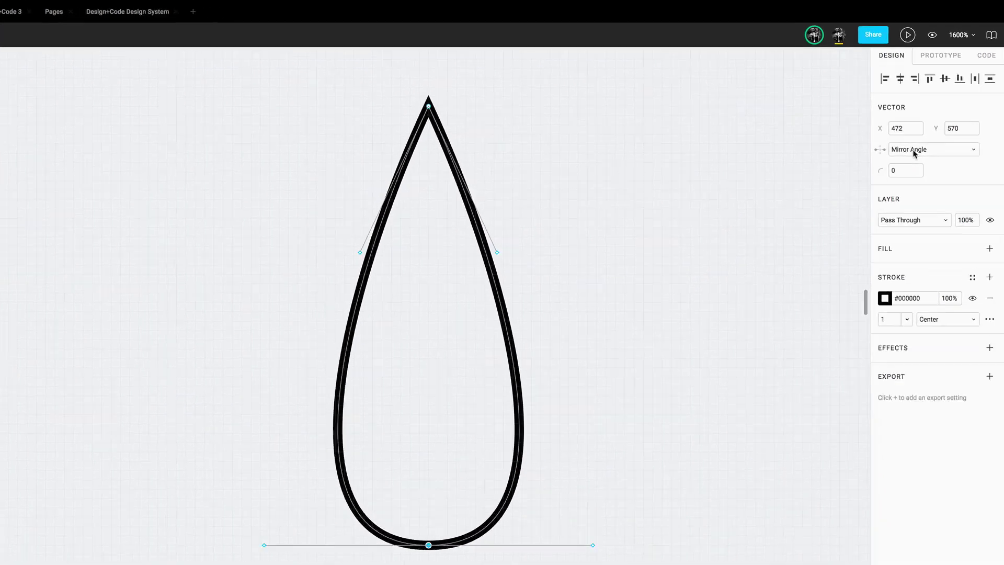
left_click(927, 126)
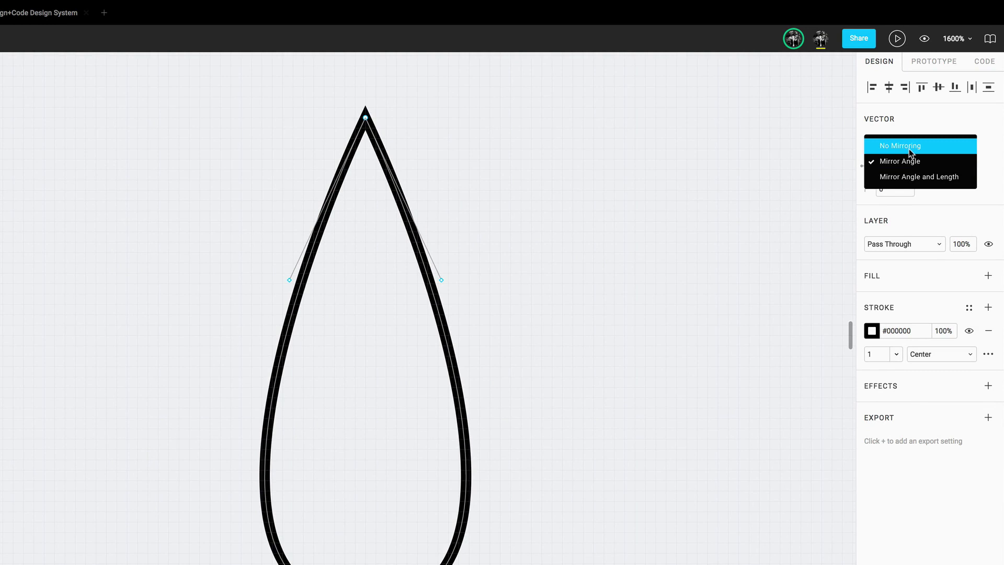
left_click(909, 149)
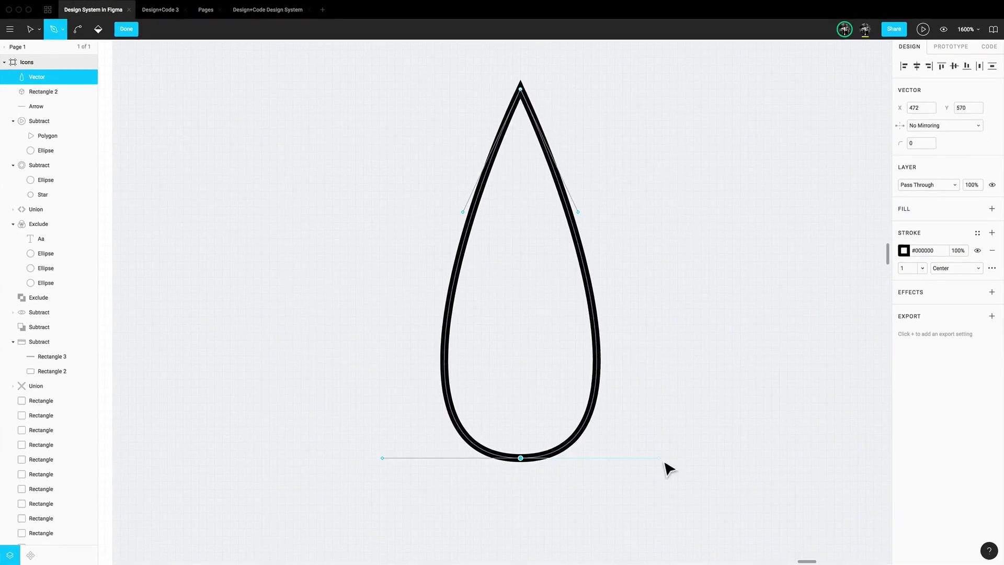
Step: Try bending one side of the teardrop by moving the bottom anchor's right handle to 483, 541.5, and undo it
left_click_drag(662, 461, 610, 237)
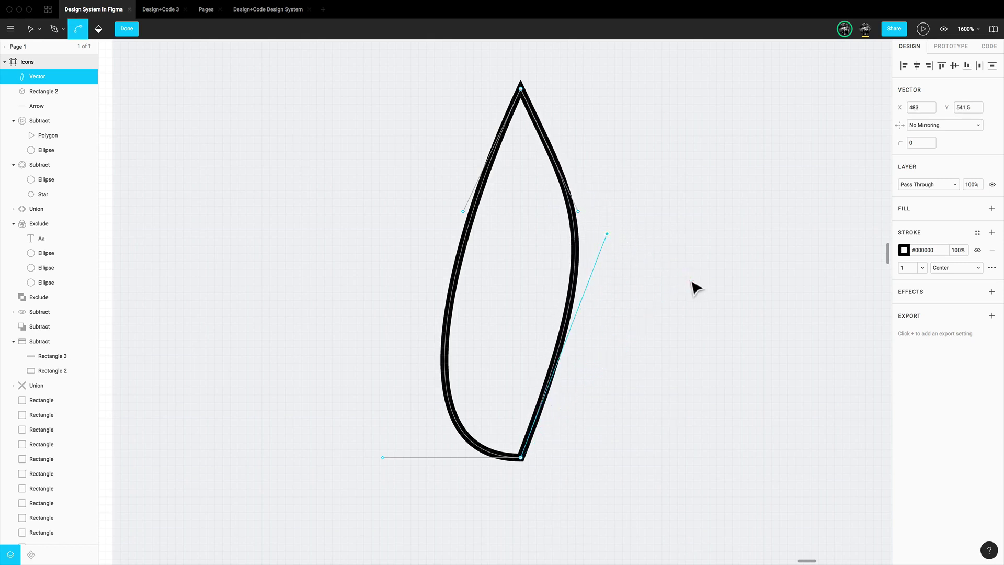
key("super+z")
Step: Set the teardrop's bottom anchor to Mirror Angle and Length and widen the base by extending its right handle to X 493.5
left_click(947, 126)
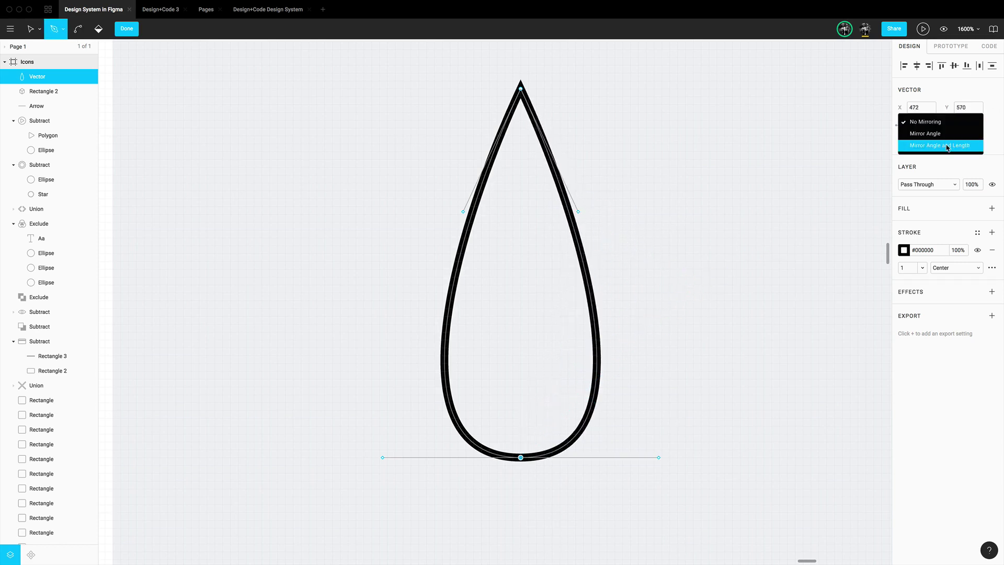
left_click(947, 146)
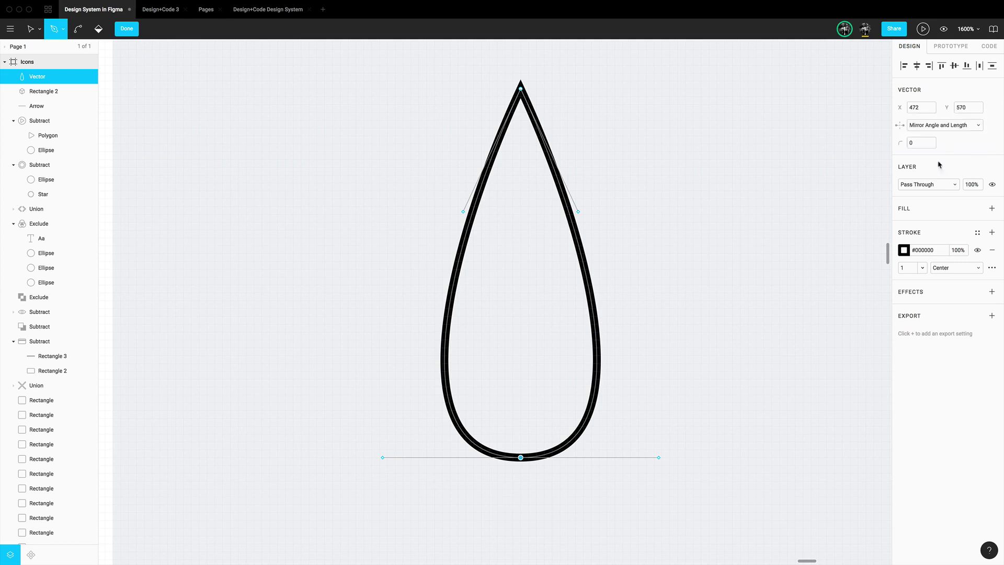
left_click_drag(660, 458, 693, 461)
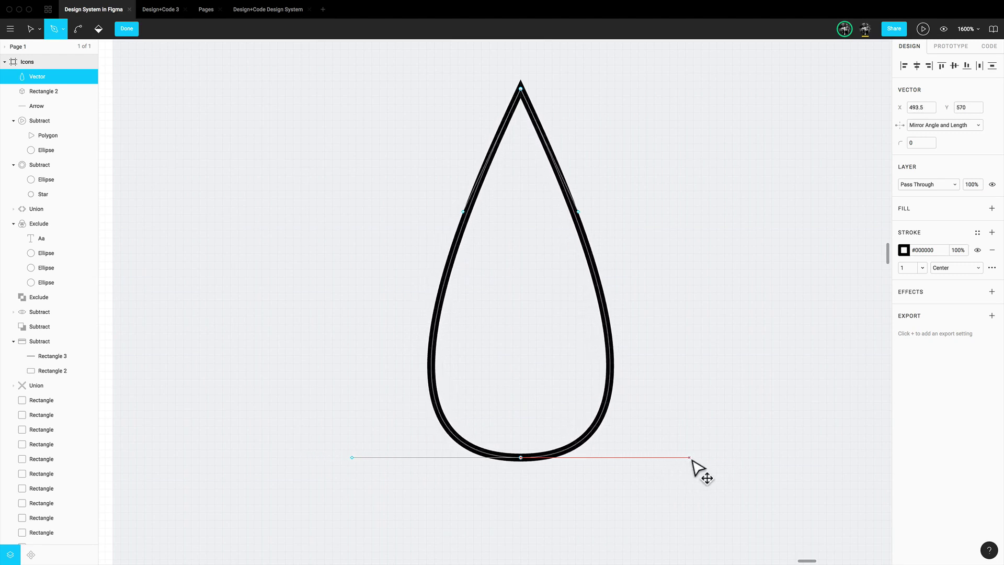
key("Escape")
key("super+minus")
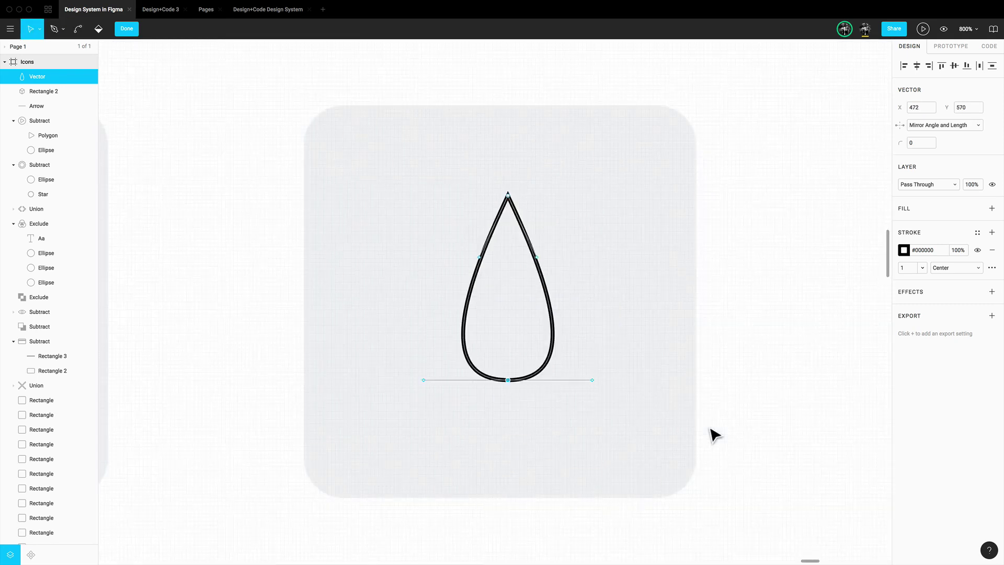
key("Escape")
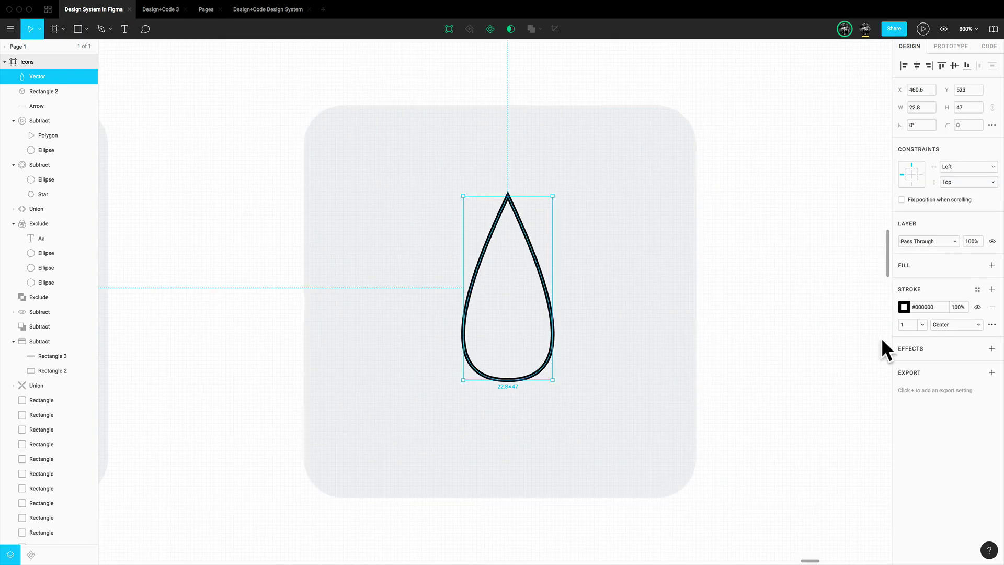
Step: Remove the teardrop's stroke and give it a black #000000 fill
left_click(992, 306)
left_click(992, 265)
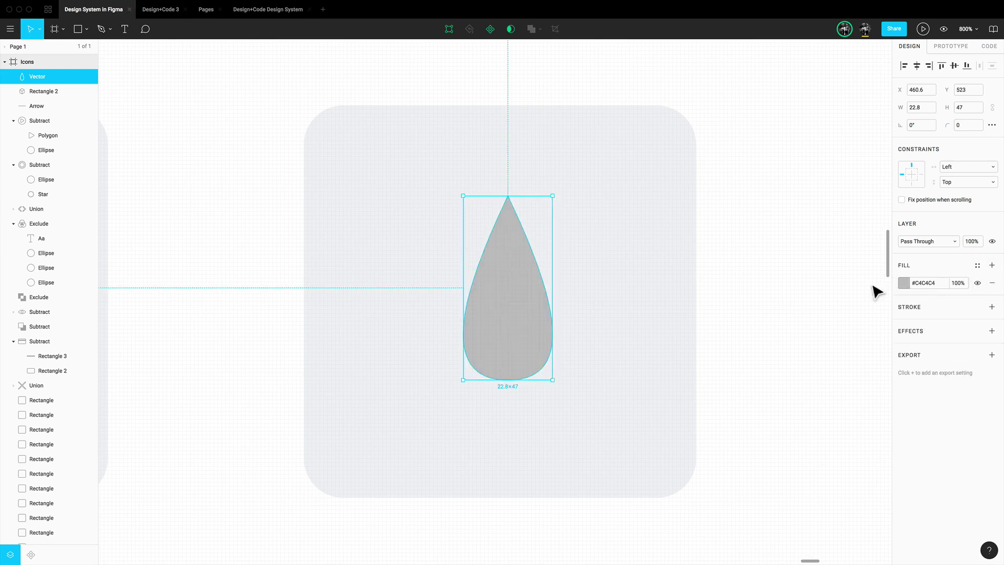
left_click(900, 283)
left_click_drag(849, 346, 775, 402)
left_click(774, 394)
left_click(779, 388)
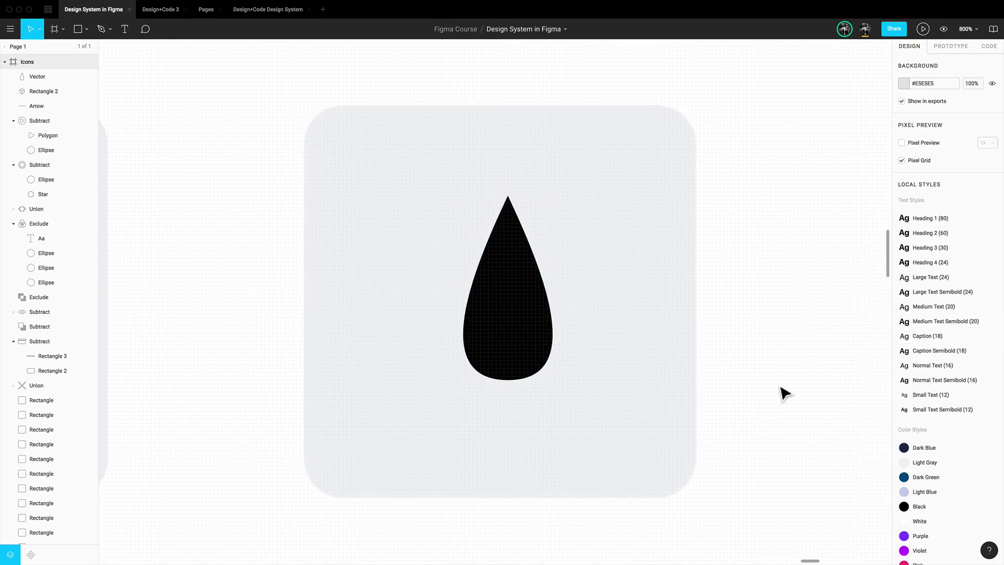
Step: Resize the teardrop on the third tile to 18 × 37
key("shift+0")
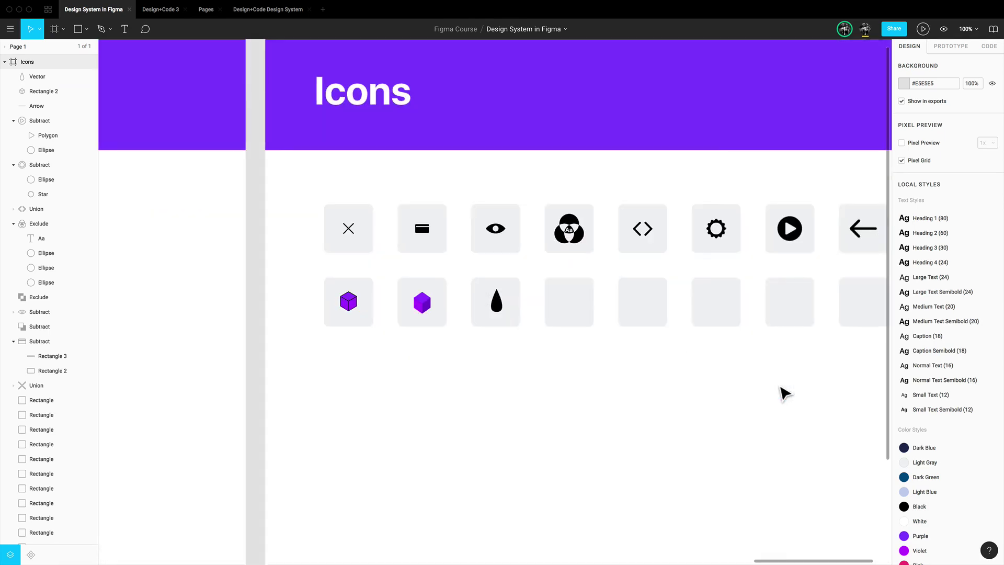
left_click(501, 309)
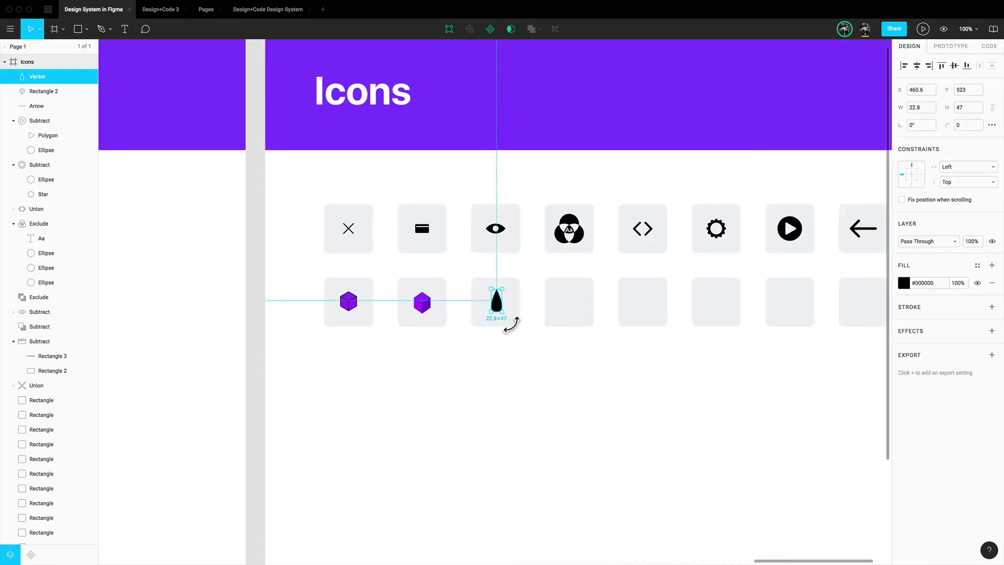
left_click_drag(503, 313, 505, 316)
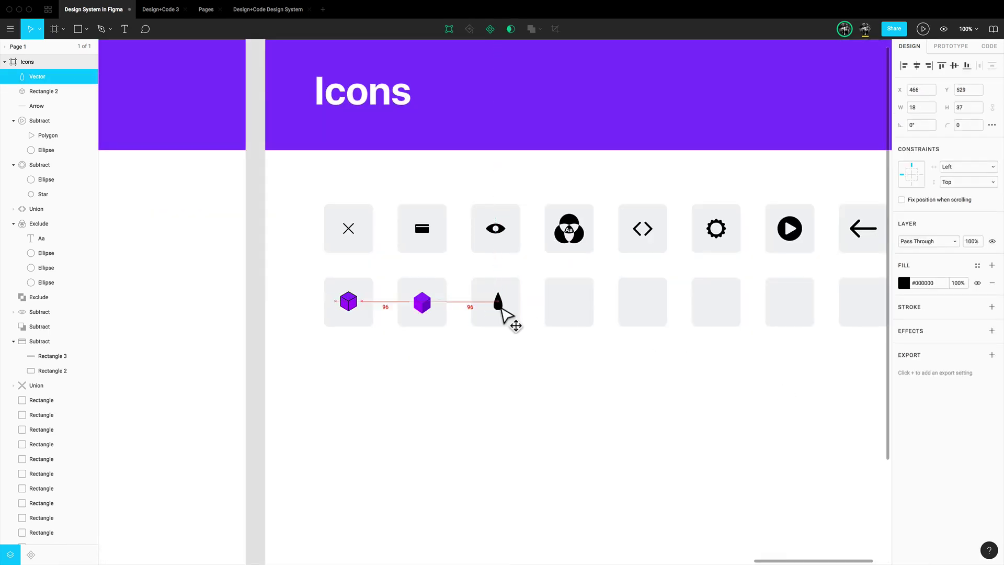
Step: Center the teardrop horizontally and vertically on its tile
left_click(511, 320, "shift")
left_click(919, 65)
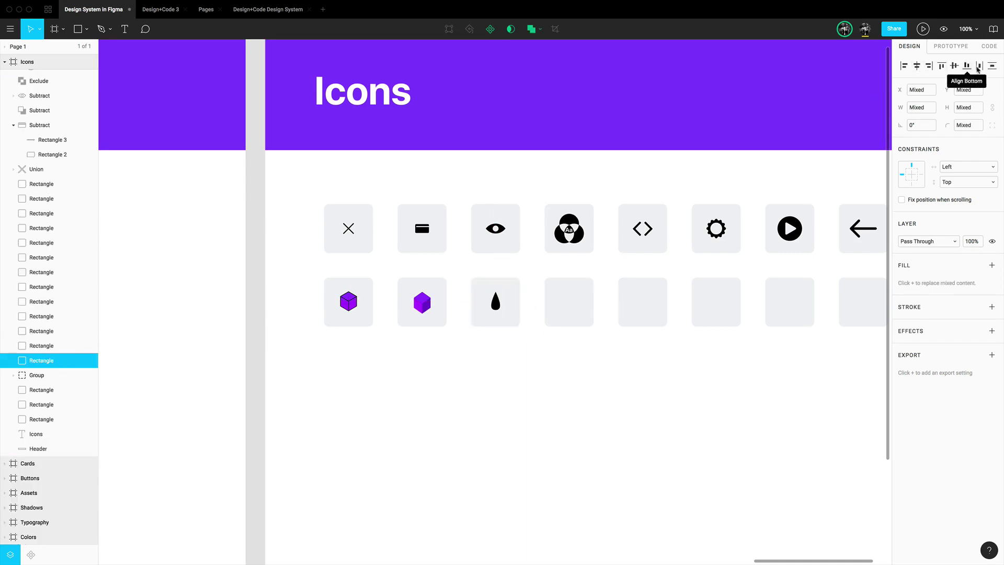
left_click(954, 65)
left_click(632, 415)
Step: Draw a freehand signature across the fourth tile of the second row with the Pencil tool and inspect its smoothed strokes
left_click(592, 324)
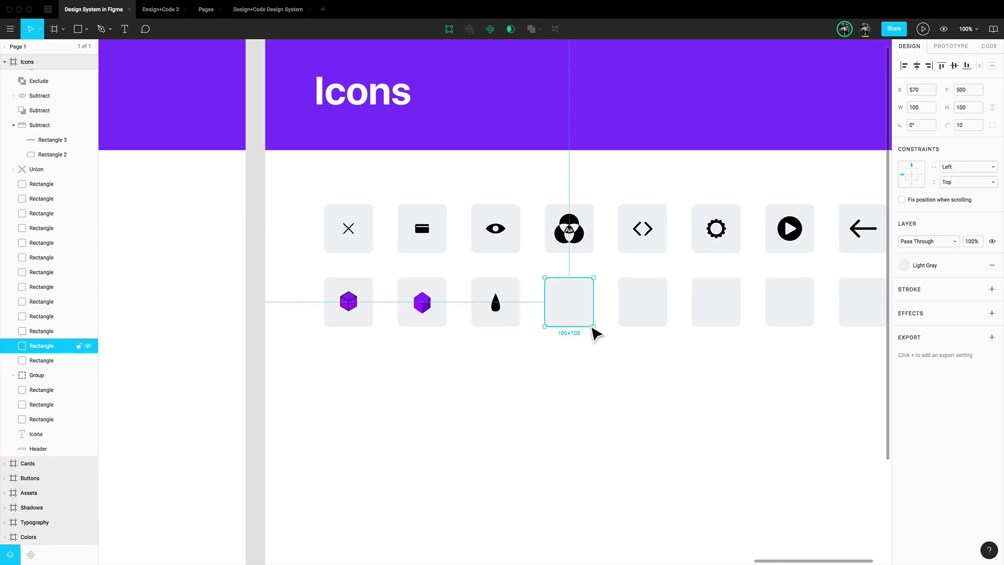
key("shift+2")
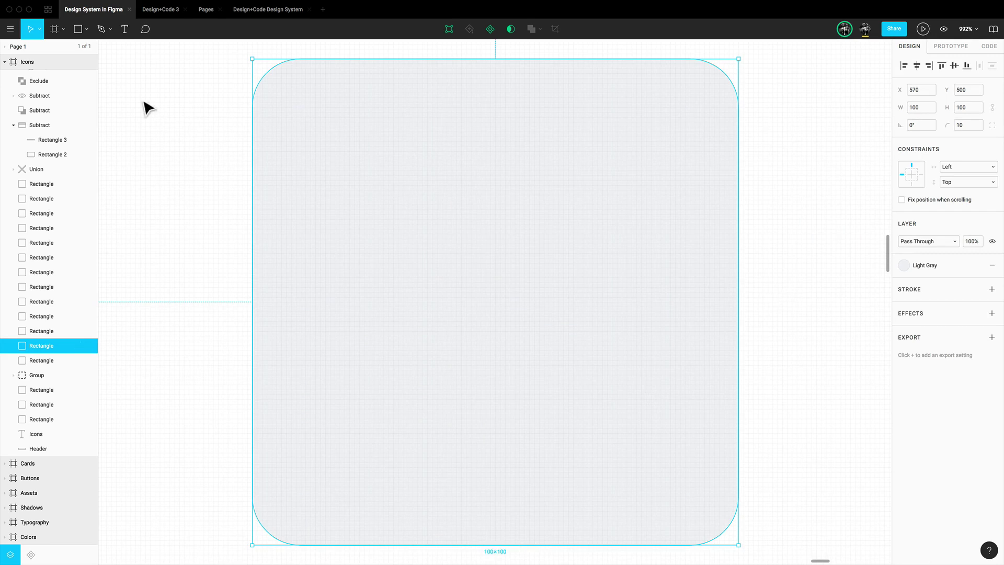
left_click(110, 29)
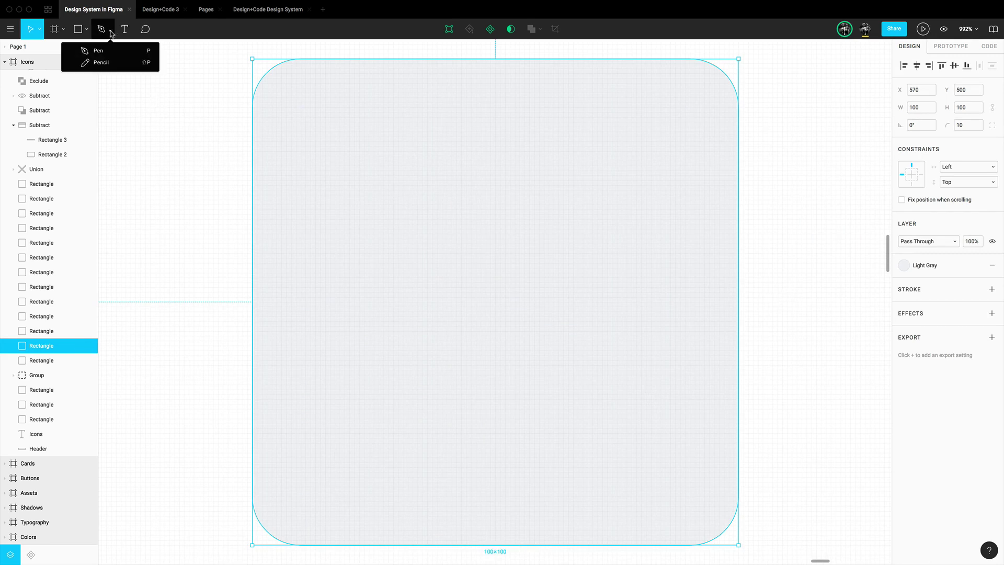
left_click(109, 64)
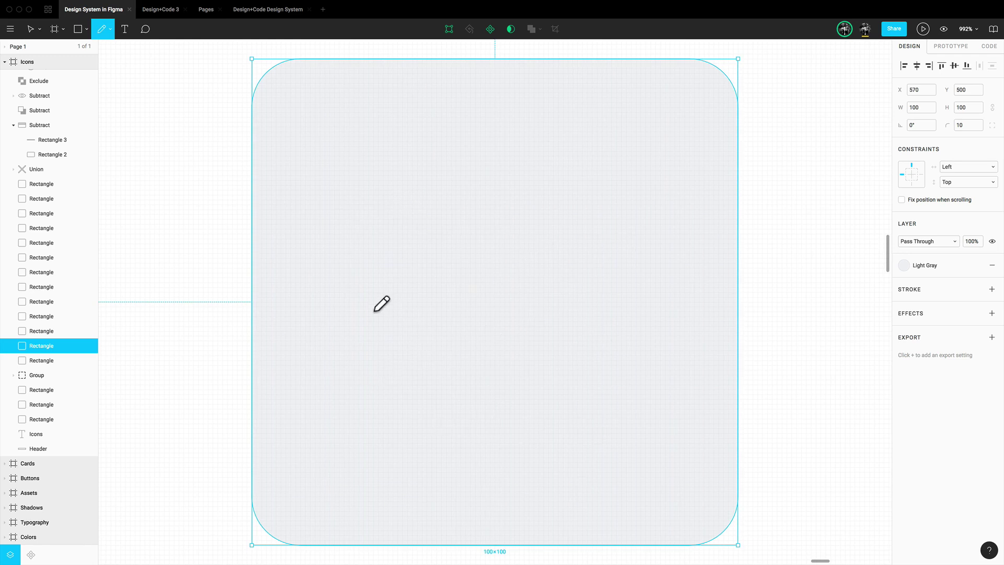
mouse_move(326, 332)
left_mouse_down()
mouse_move(362, 345)
mouse_move(405, 292)
mouse_move(426, 341)
mouse_move(463, 314)
mouse_move(504, 319)
mouse_move(432, 383)
mouse_move(514, 314)
left_mouse_up()
mouse_move(462, 275)
left_mouse_down()
mouse_move(594, 231)
mouse_move(567, 312)
left_mouse_up()
mouse_move(592, 289)
left_mouse_down()
mouse_move(587, 309)
mouse_move(589, 296)
left_mouse_up()
key("super+minus")
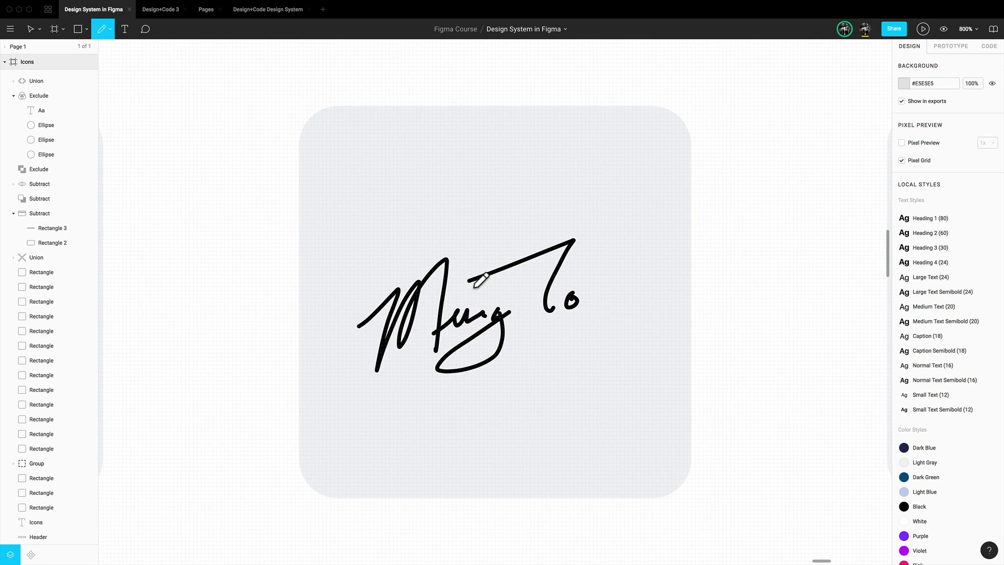
key("super+plus")
key("super+plus")
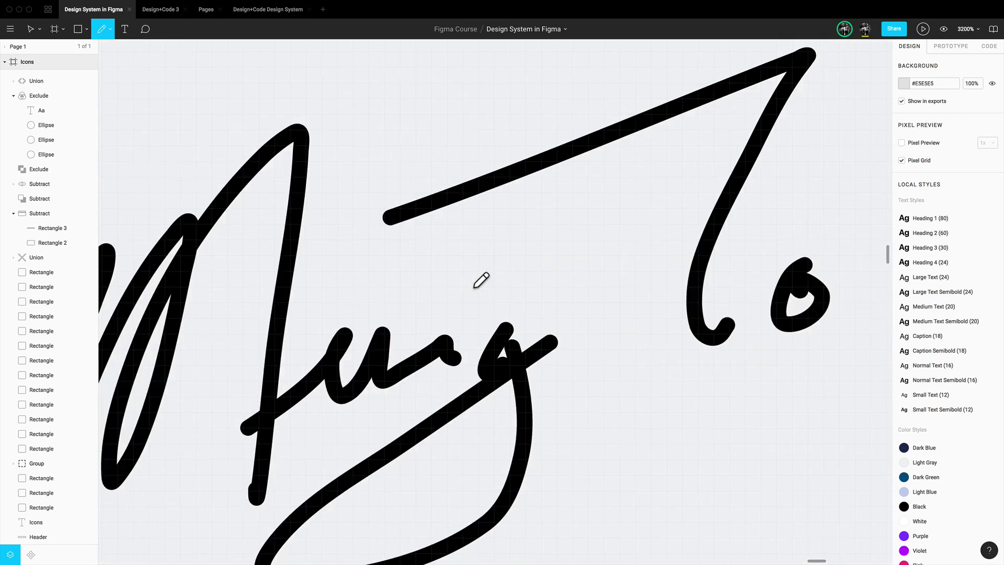
key("super+minus")
key("super+minus")
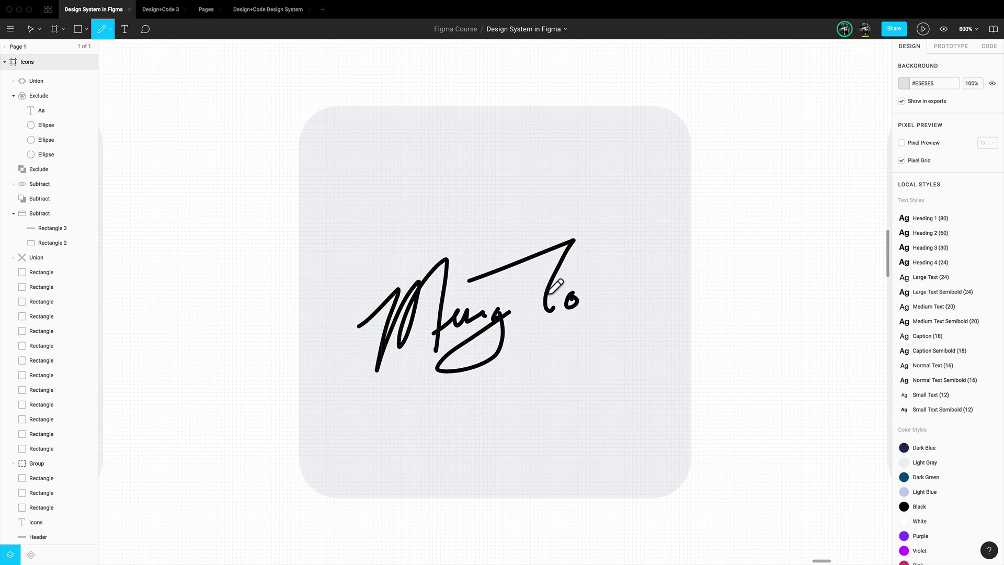
Step: Undo all the pencil strokes of the signature on the fourth tile
key("ctrl+z")
key("ctrl+z")
key("ctrl+z")
key("ctrl+z")
key("ctrl+z")
key("ctrl+z")
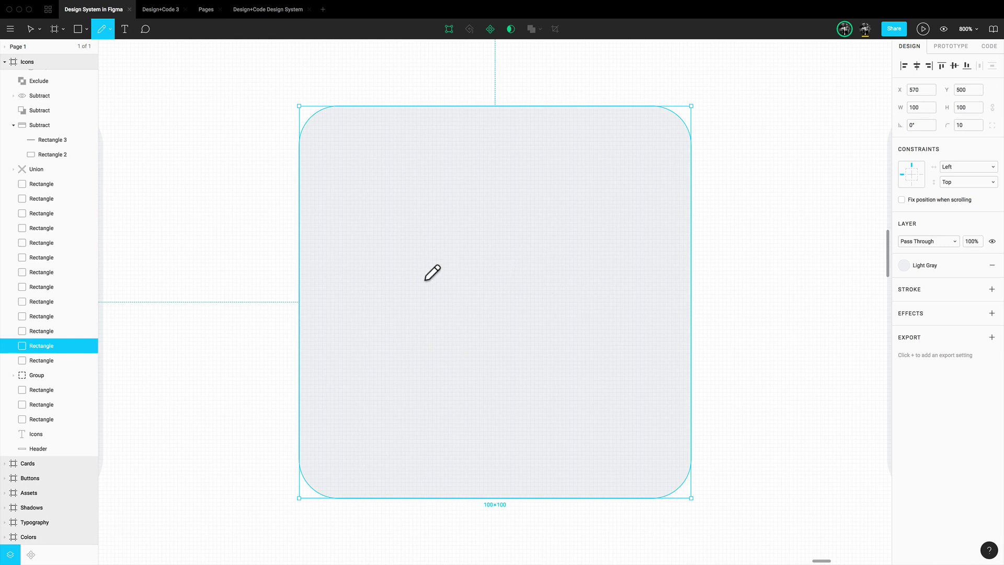
Step: Draw a freehand S-shaped curve about 18.7 × 21.9 near the middle of the fourth tile with the Pencil tool
scroll(425, 281, "down", 1)
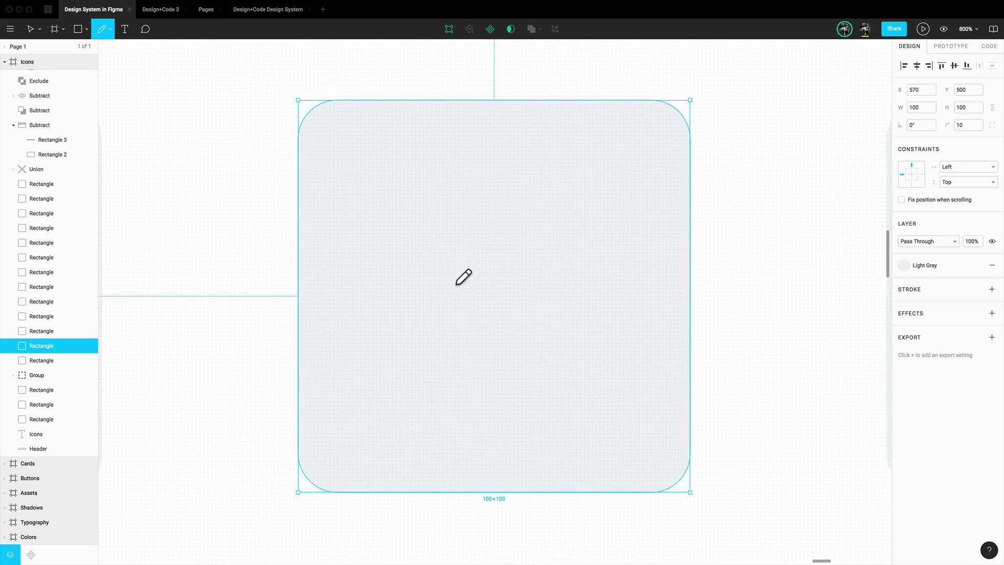
left_click_drag(448, 240, 524, 326)
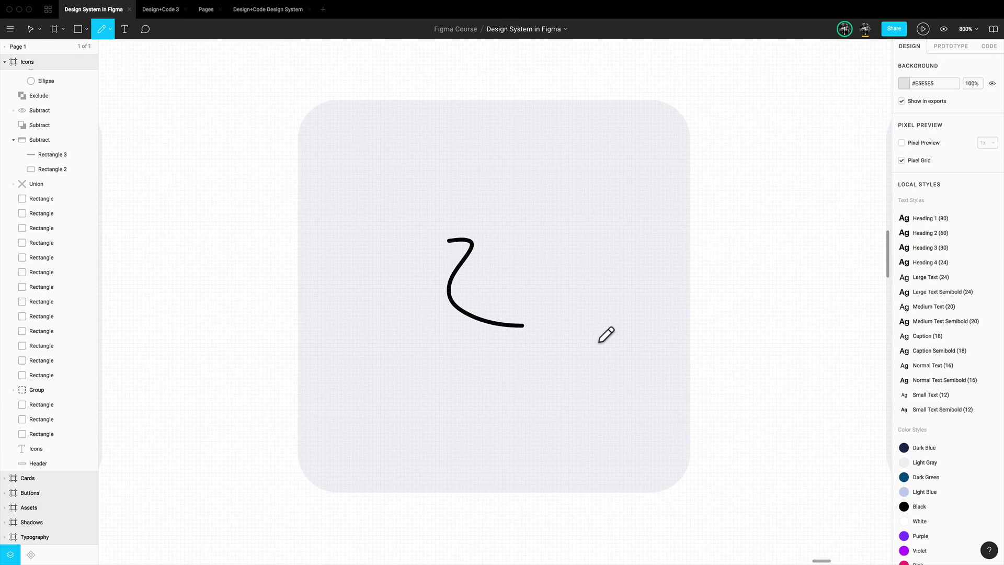
key("Escape")
Step: Set the S-curve's stroke cap to Line Arrow
left_click(522, 327)
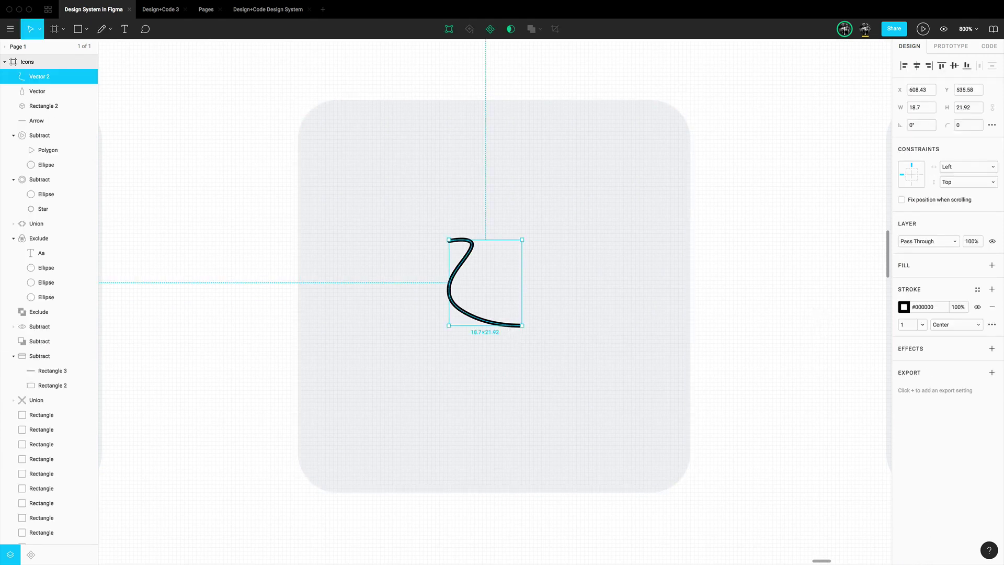
left_click(992, 325)
left_click(822, 356)
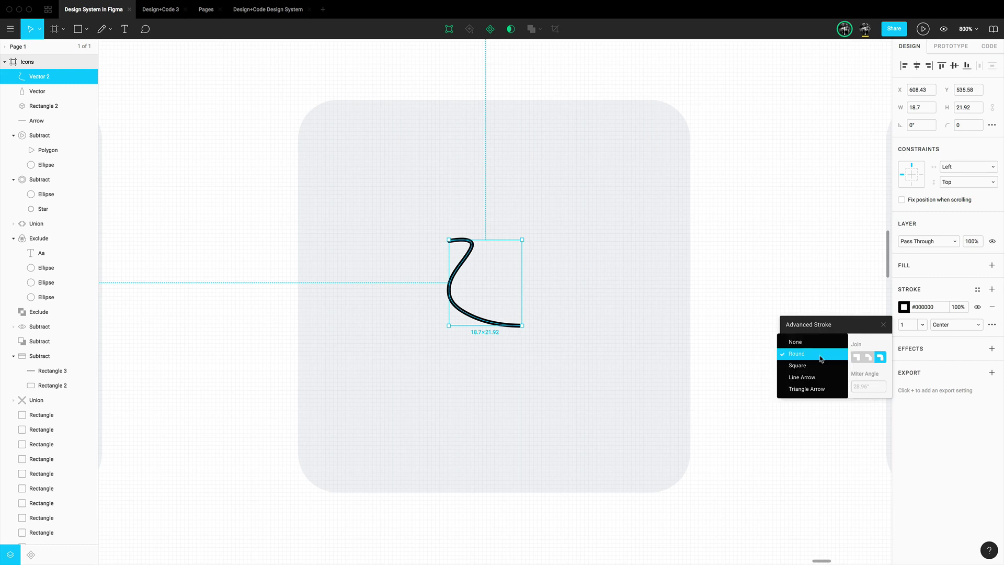
left_click(825, 380)
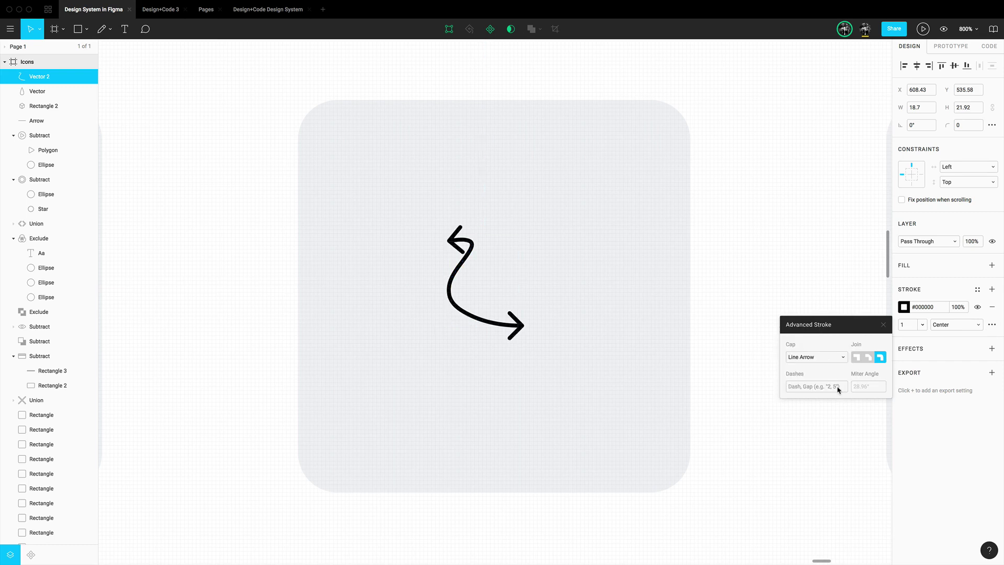
Step: Reshape the curved arrow by moving its upper end anchor slightly outward, up and to the left
double_click(445, 282)
mouse_move(449, 240)
left_mouse_down()
mouse_move(426, 239)
mouse_move(490, 280)
mouse_move(473, 256)
mouse_move(479, 244)
left_mouse_up()
left_click(569, 277)
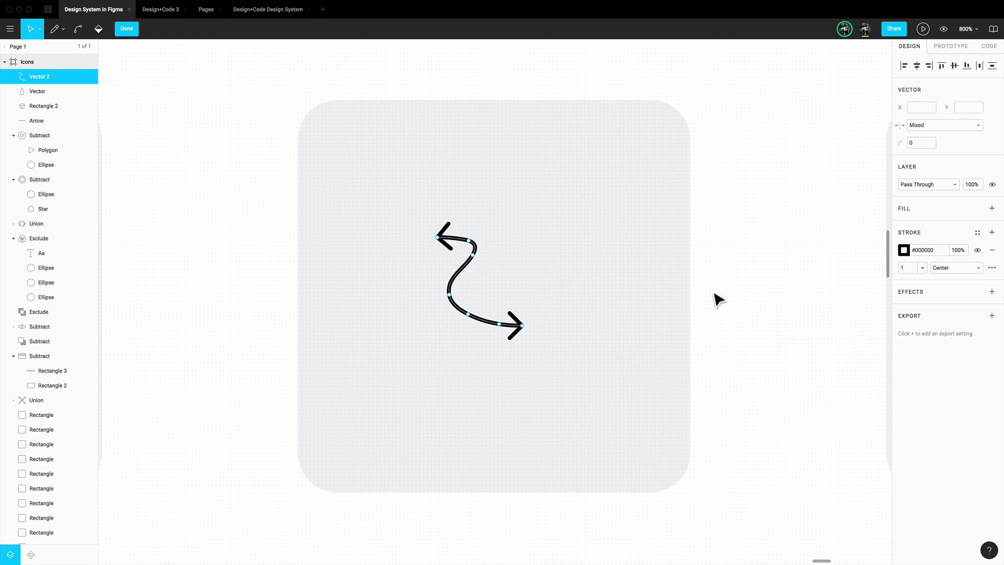
left_click(748, 302)
Step: Move the curved arrow toward the middle of the fourth tile and center it there horizontally and vertically
left_click_drag(454, 296, 465, 308)
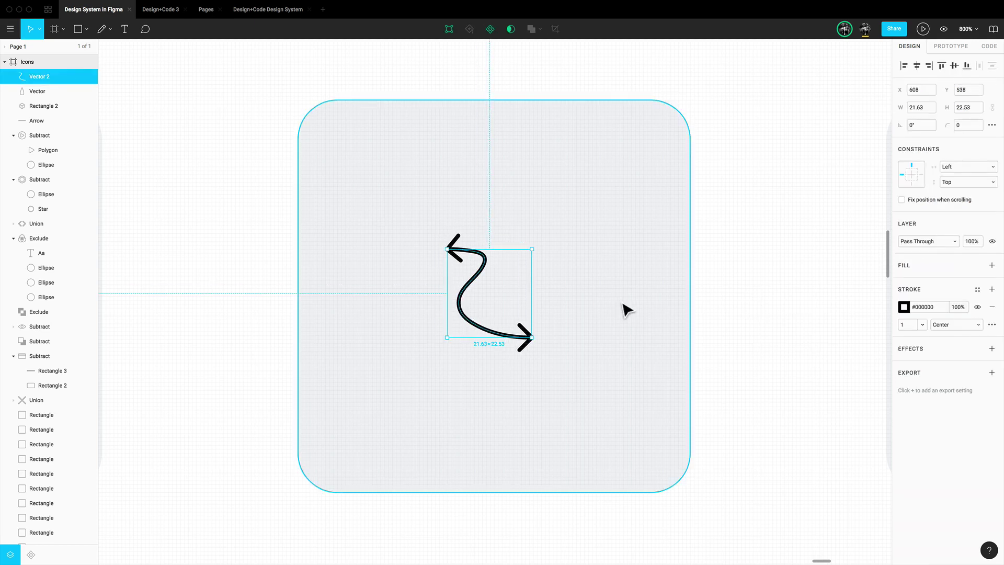
left_click(742, 304)
scroll(765, 308, "down", 1)
scroll(766, 308, "right", 1)
left_click_drag(756, 338, 444, 251)
left_click(916, 66)
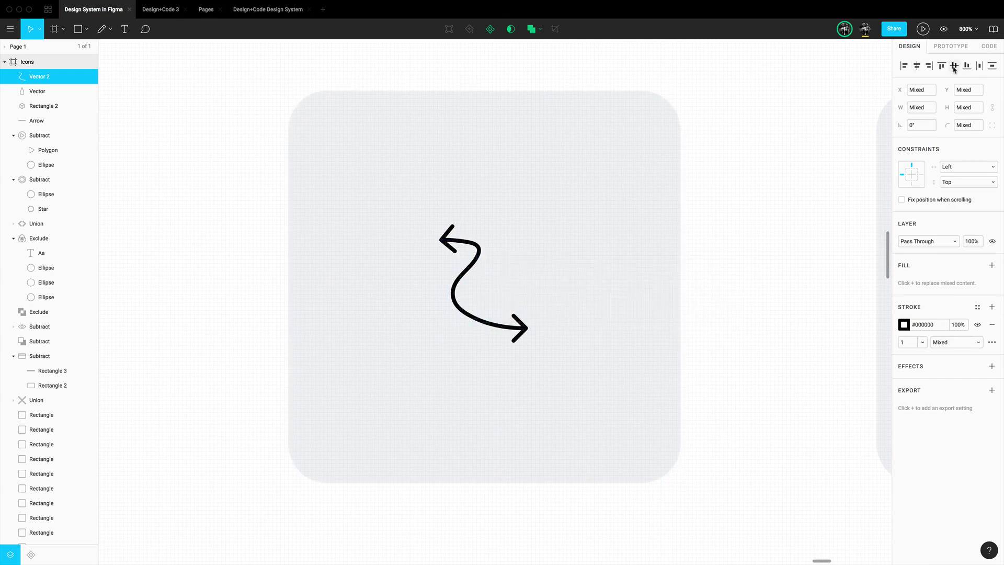
left_click(954, 65)
left_click(818, 255)
Step: Replace the arrowhead on the curve's upper end anchor with a Round cap
left_click(477, 266)
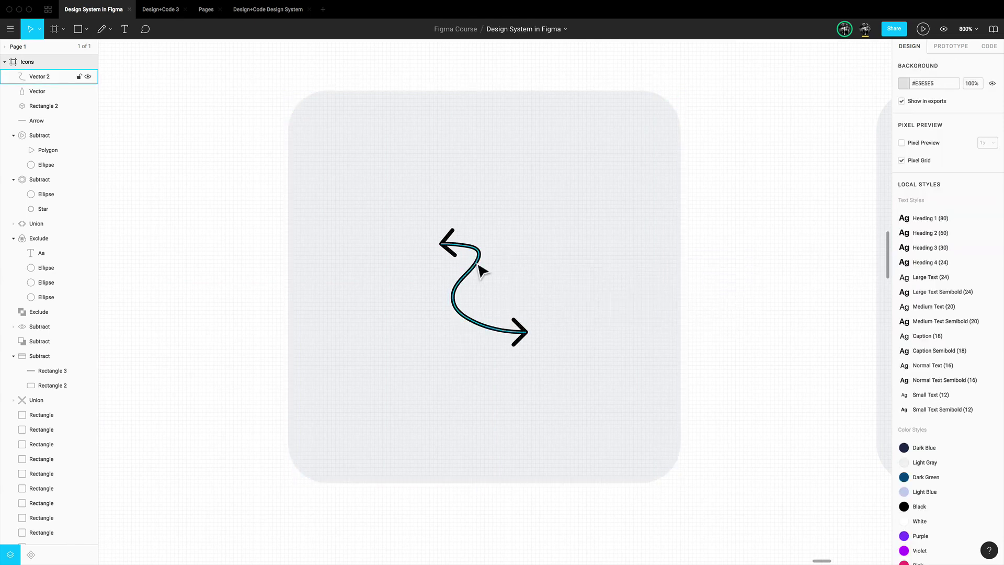
double_click(515, 274)
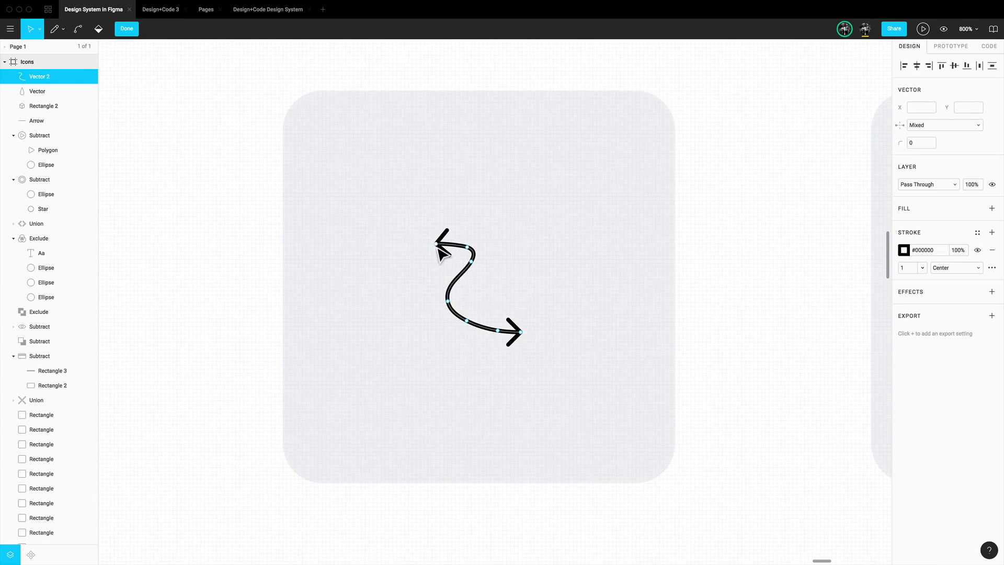
left_click(435, 244)
left_click(991, 268)
left_click(829, 300)
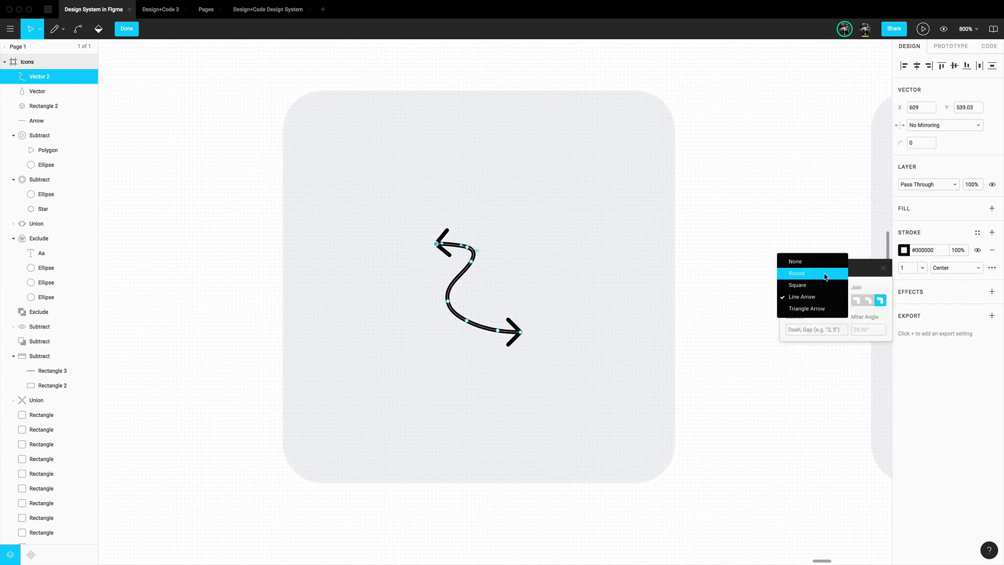
left_click(829, 274)
left_click(778, 308)
left_click(774, 309)
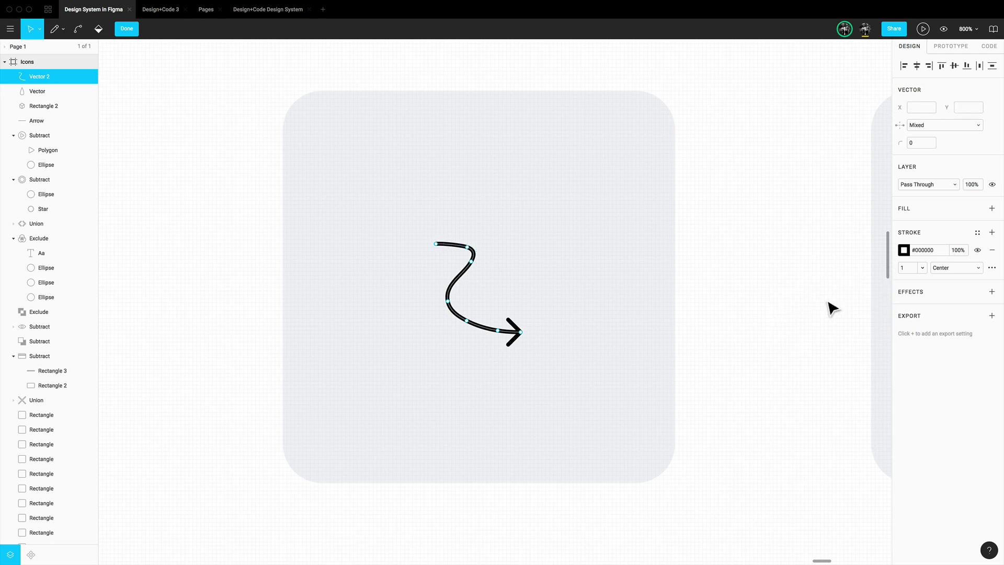
Step: Set the curved arrow's stroke weight to 2 and finish editing the vector
type("2")
key("Return")
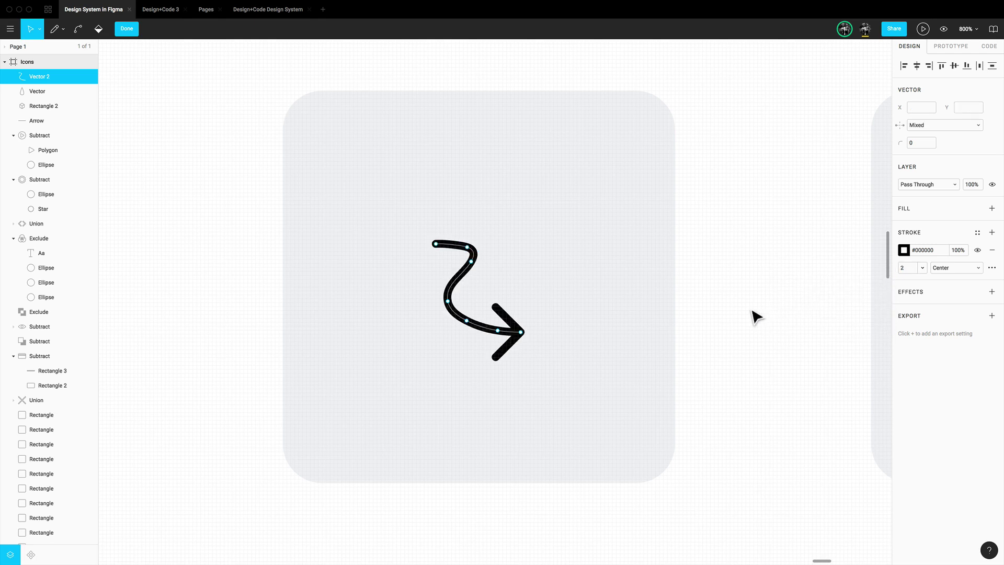
key("Escape")
key("Escape")
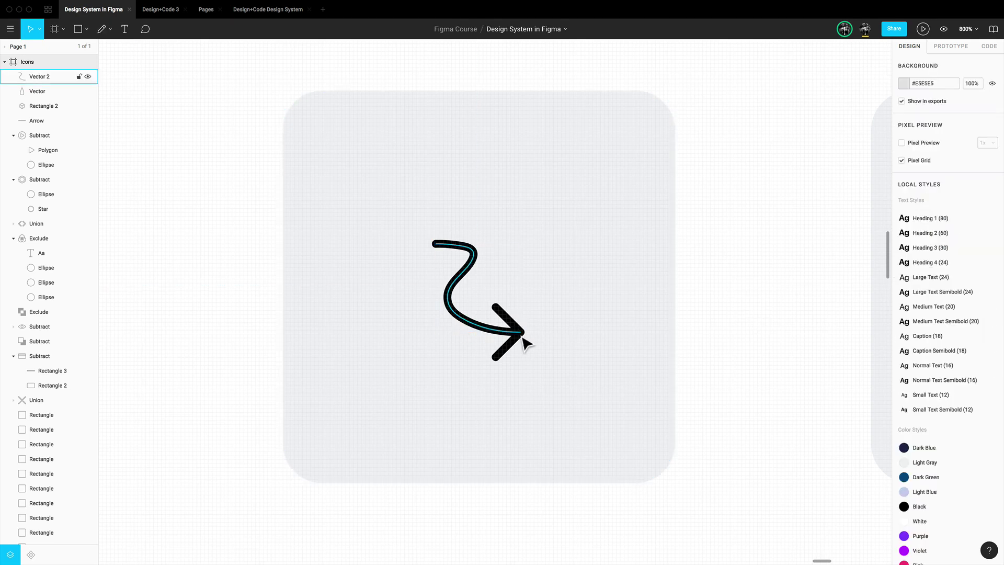
Step: Draw a 5×5 black circle over the upper end of the curved arrow in the fourth tile
left_click(521, 336)
key("o")
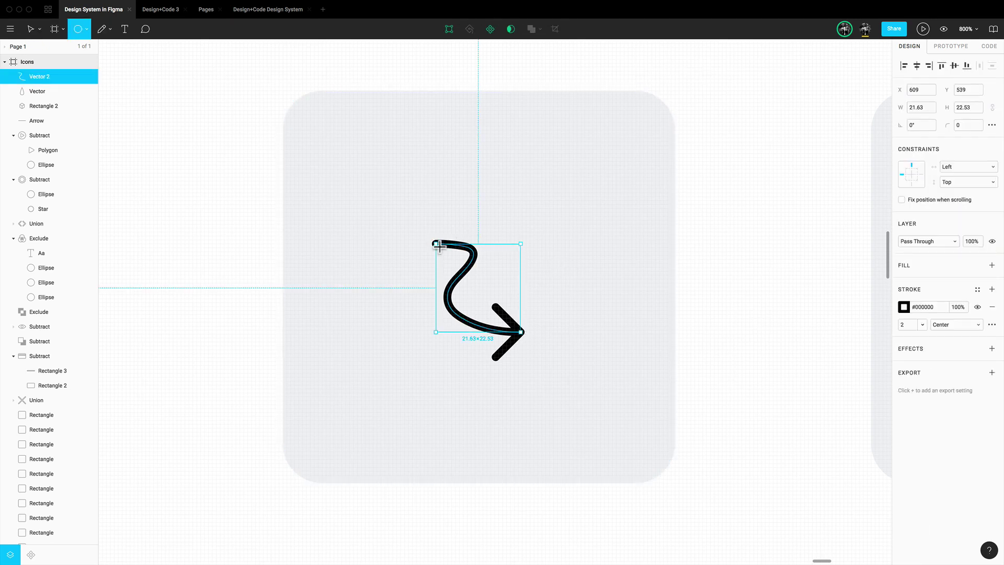
mouse_move(429, 233)
left_mouse_down()
mouse_move(444, 253)
mouse_move(437, 245)
left_mouse_up()
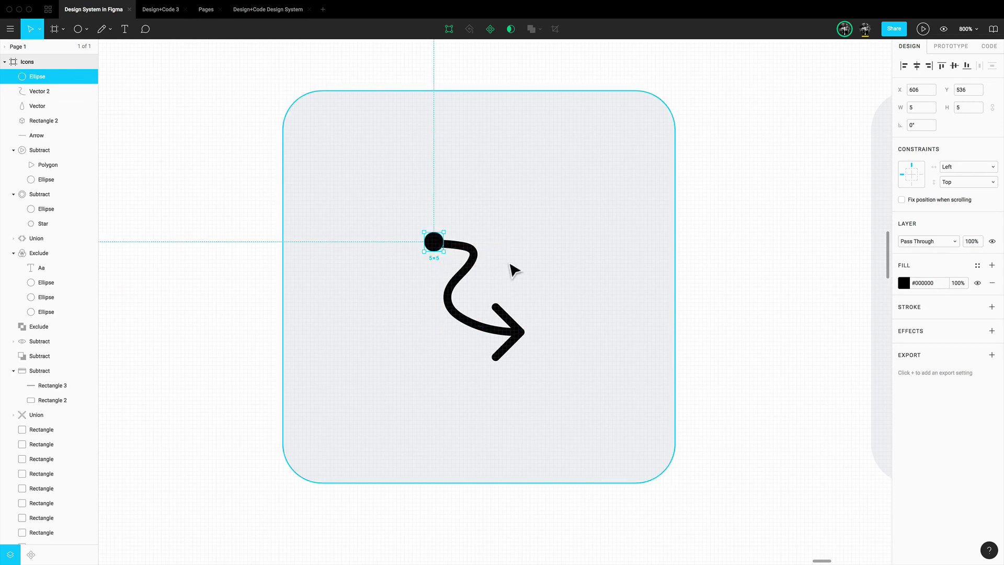
left_click(740, 290)
Step: Draw a 12×12 circle in the left half of the fifth tile and a 10×10 circle overlapping its upper right
scroll(778, 287, "right", 10)
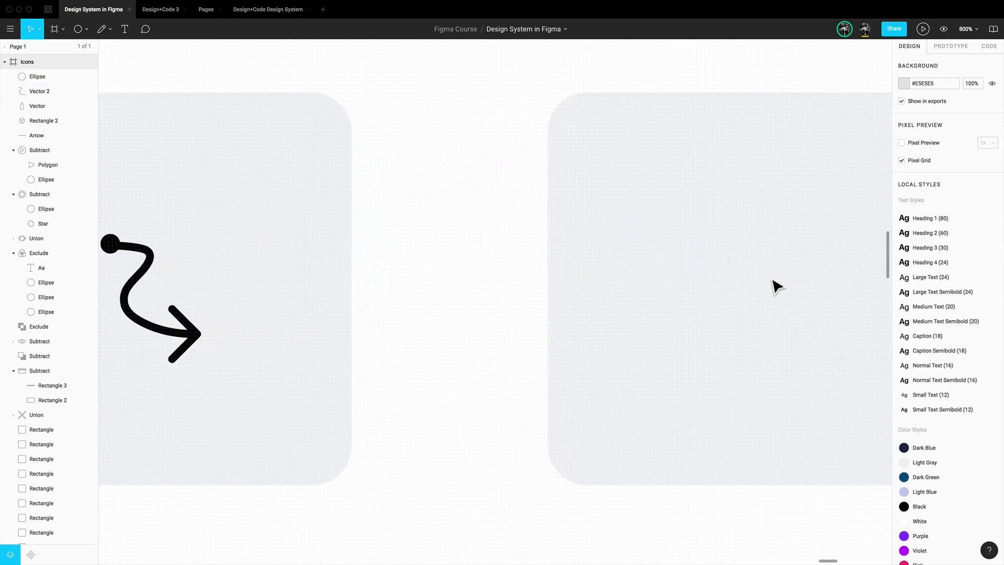
scroll(789, 287, "left", 1)
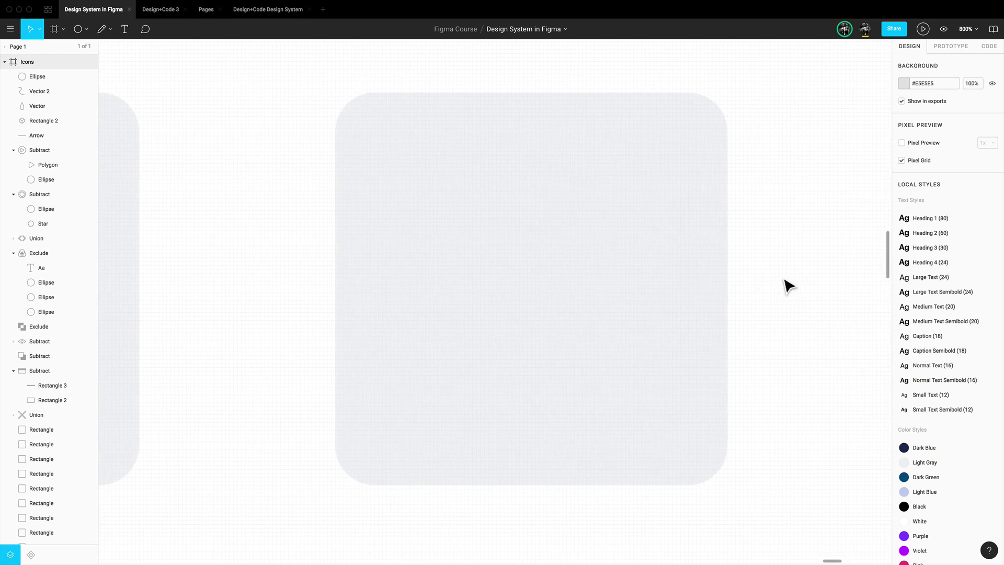
left_click(616, 237)
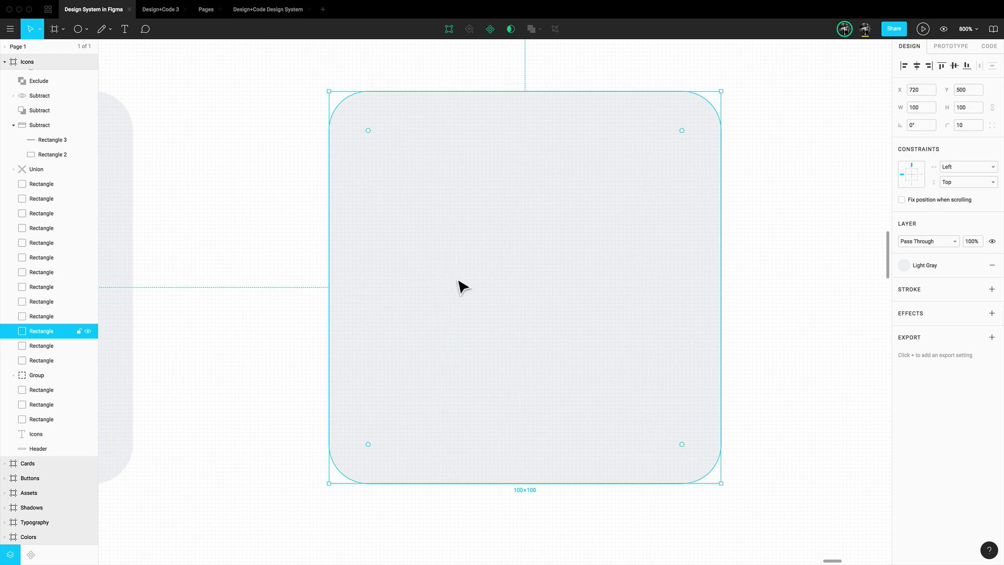
key("o")
mouse_move(404, 252)
left_mouse_down()
mouse_move(459, 298)
mouse_move(450, 299)
left_mouse_up()
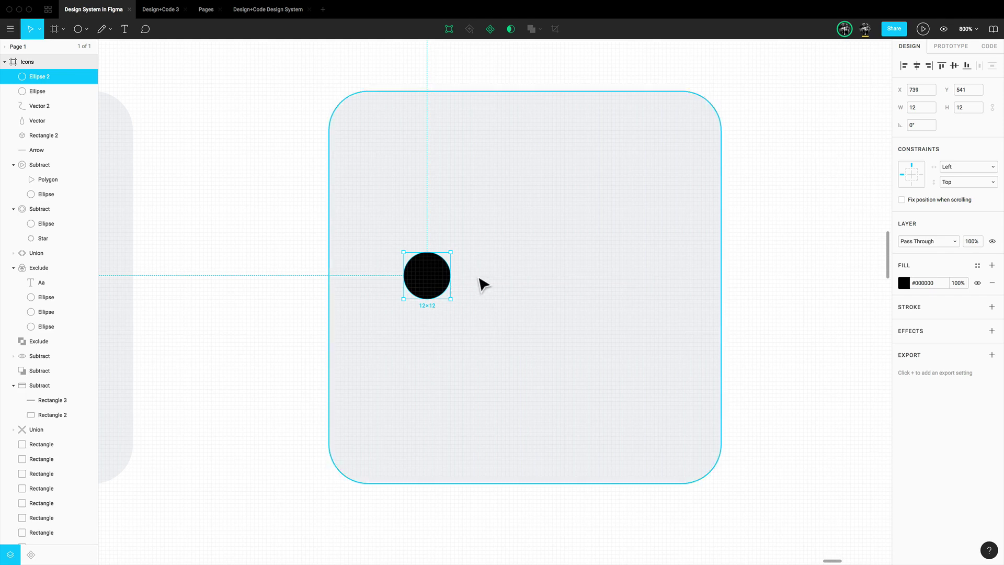
mouse_move(431, 221)
left_mouse_down()
mouse_move(473, 262)
mouse_move(452, 263)
left_mouse_up()
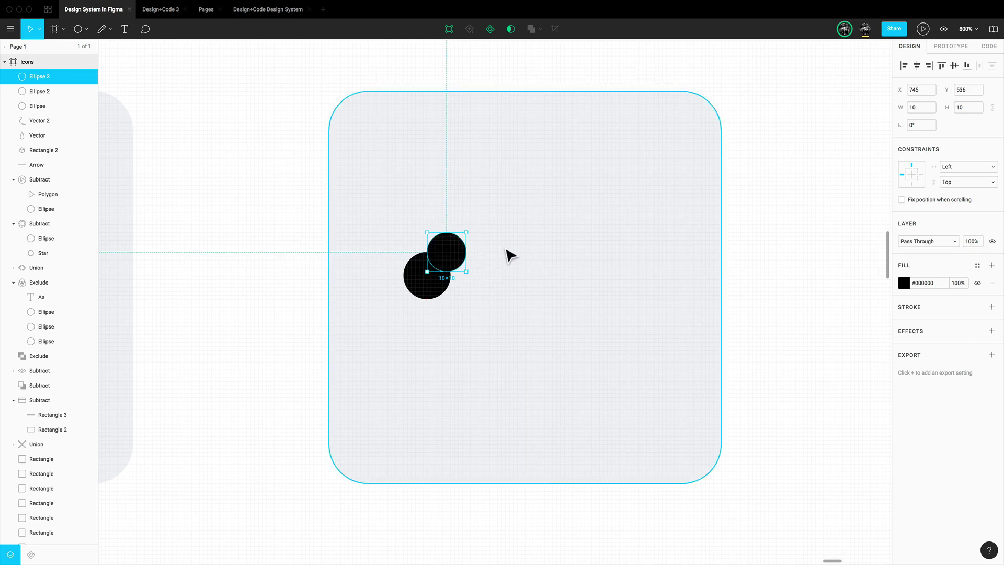
Step: Add an 18×18 circle to the right of the 10×10 circle and a 12×12 circle at its lower right, level with the first
key("o")
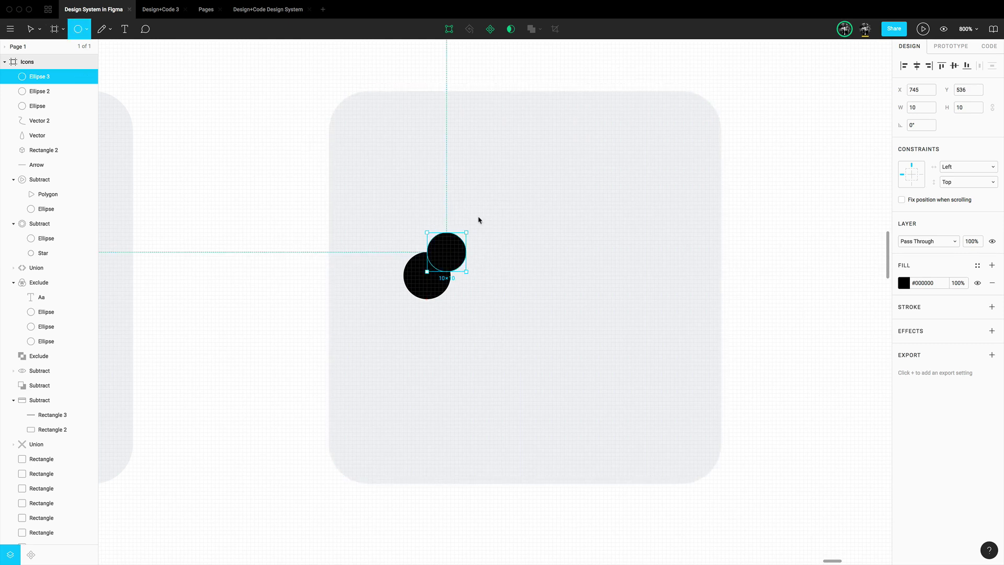
mouse_move(459, 200)
left_mouse_down()
mouse_move(531, 269)
mouse_move(496, 251)
mouse_move(544, 296)
left_mouse_up()
key("o")
left_click(440, 289)
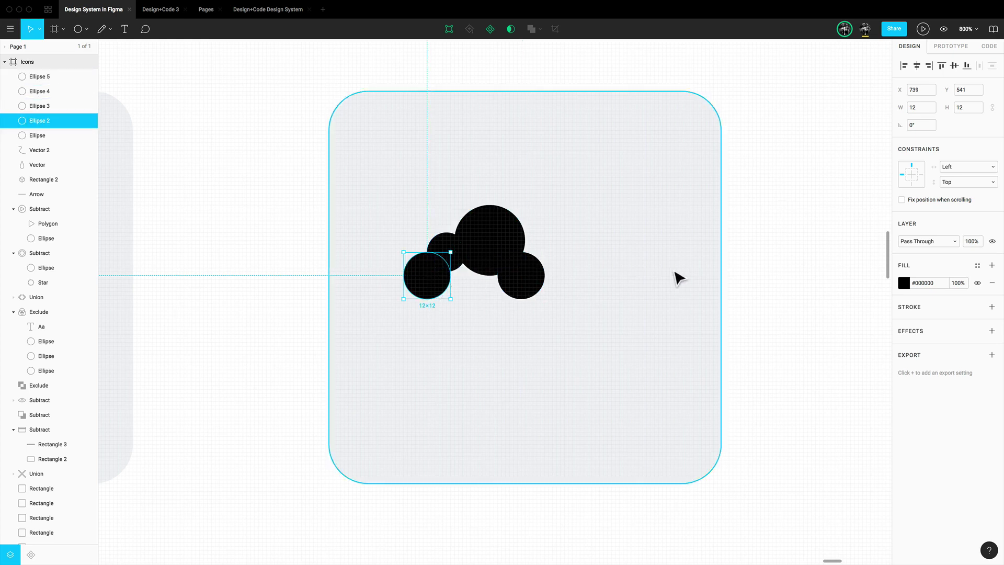
Step: Draw a 23×11 rectangle between the two 12×12 circles to fill the cloud's flat base
key("r")
left_click_drag(430, 256, 521, 300)
left_click(799, 314)
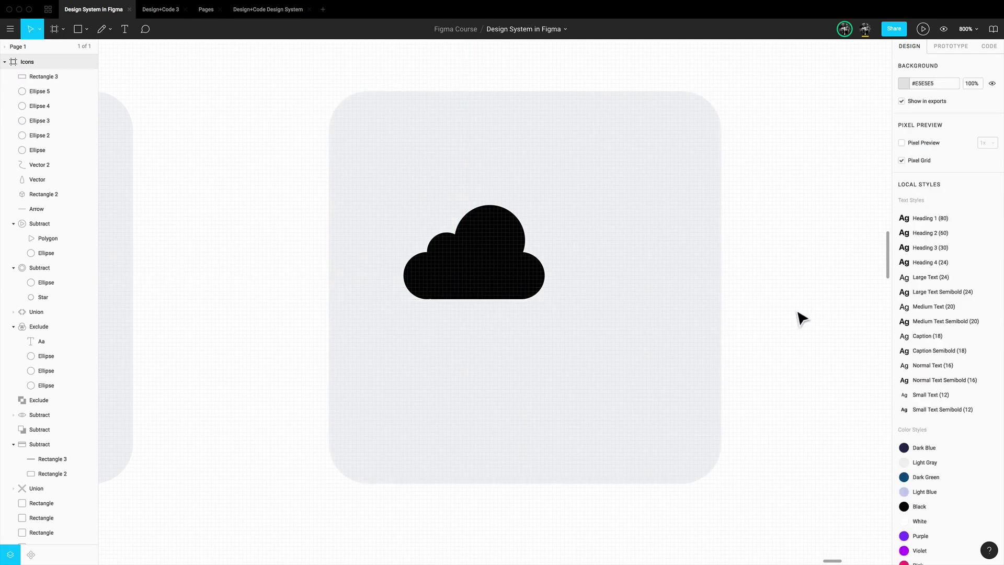
Step: Combine the base rectangle and the four cloud circles into a single Union shape
left_click(539, 291)
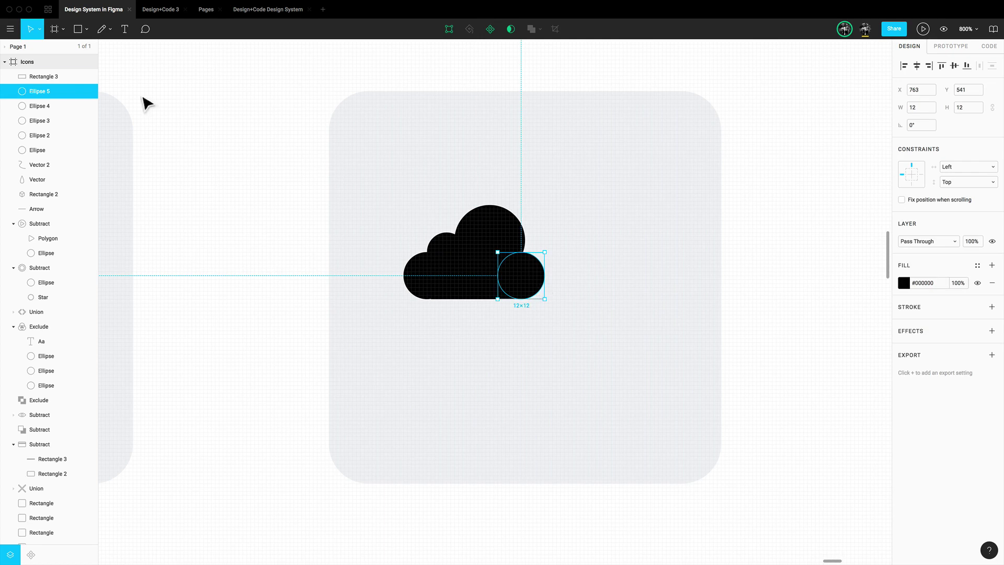
left_click(41, 77)
left_click(41, 135, "shift")
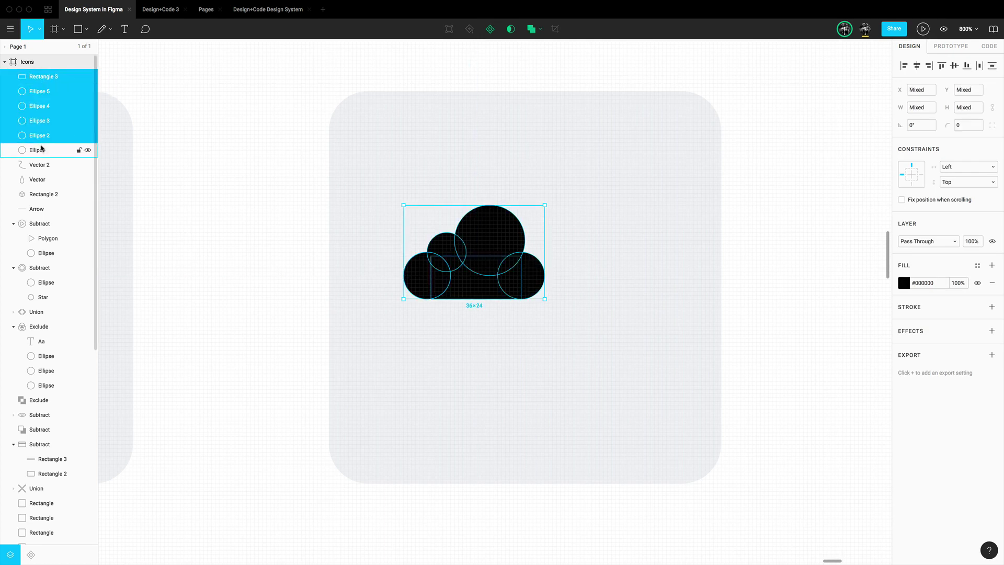
left_click(39, 150, "shift")
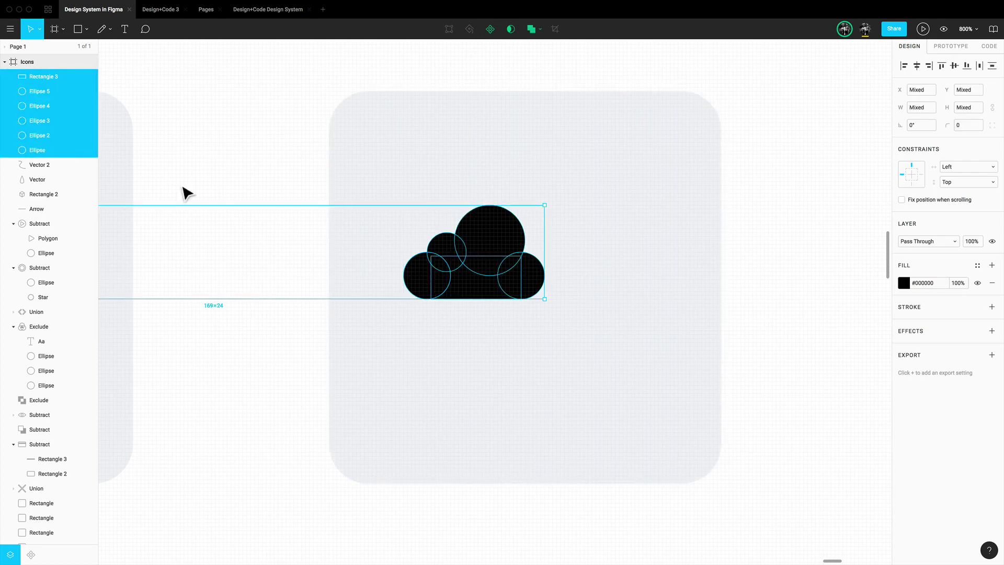
left_click(39, 151, "shift")
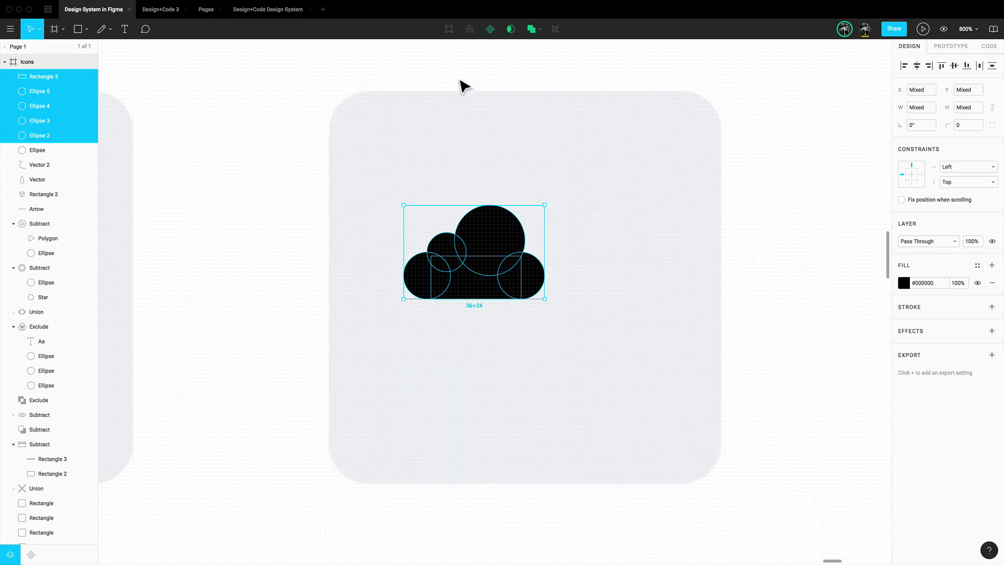
left_click(531, 30)
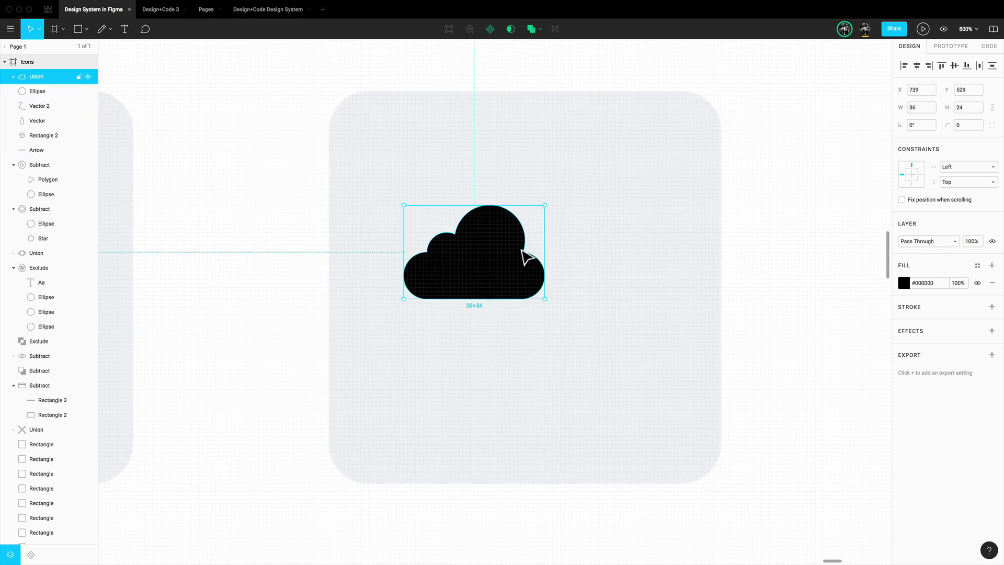
Step: Center the cloud union horizontally and vertically on the fifth tile
left_click(634, 253)
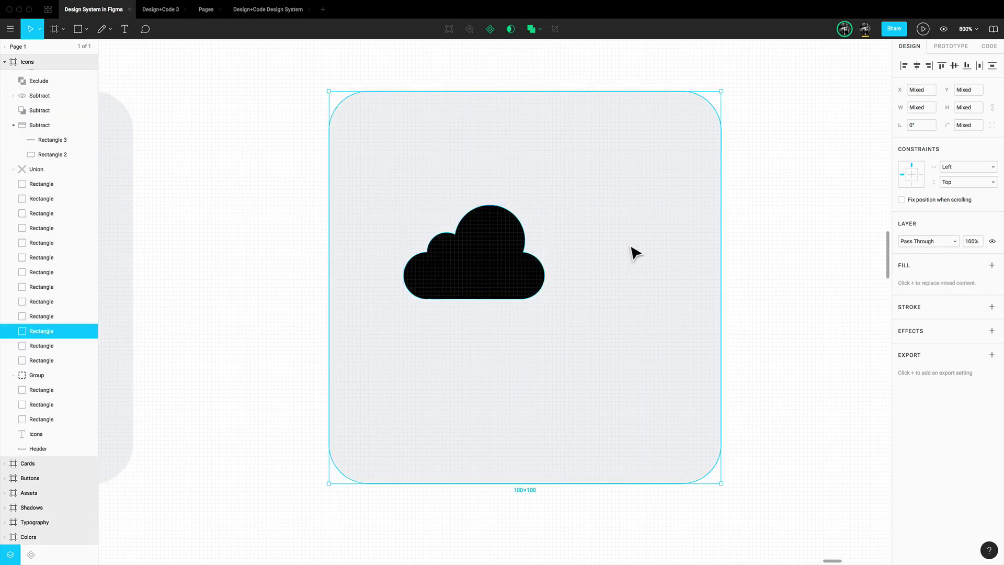
left_click(917, 66)
left_click(954, 66)
left_click(796, 213)
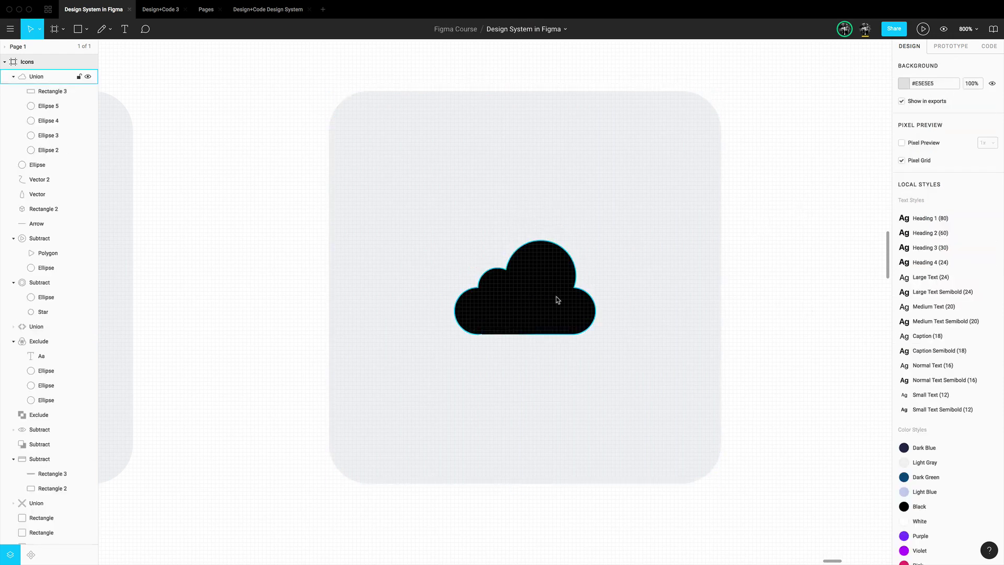
Step: Examine the individual circles and the base rectangle inside the cloud union
left_click(553, 299)
double_click(544, 284)
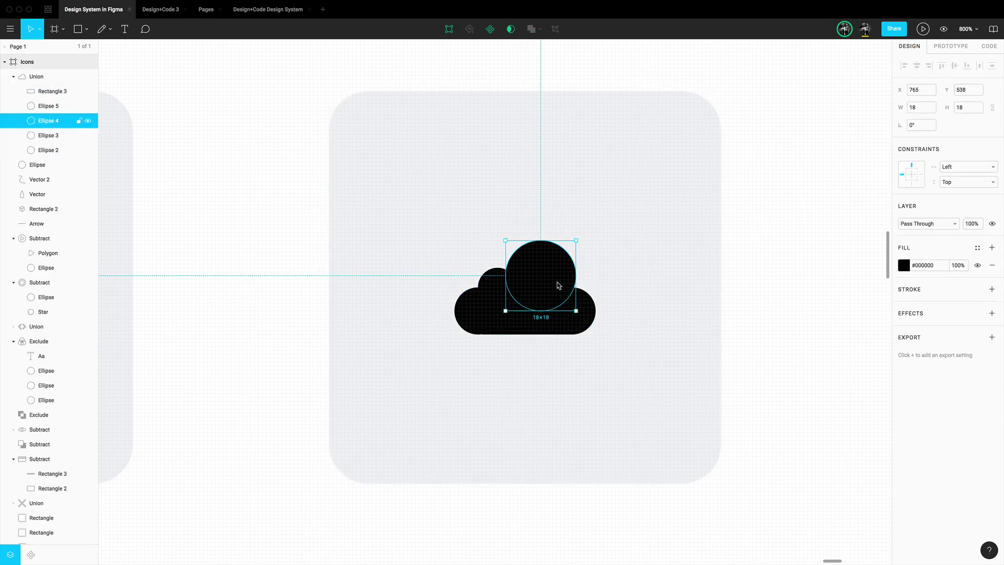
left_click(503, 293)
left_click(474, 306)
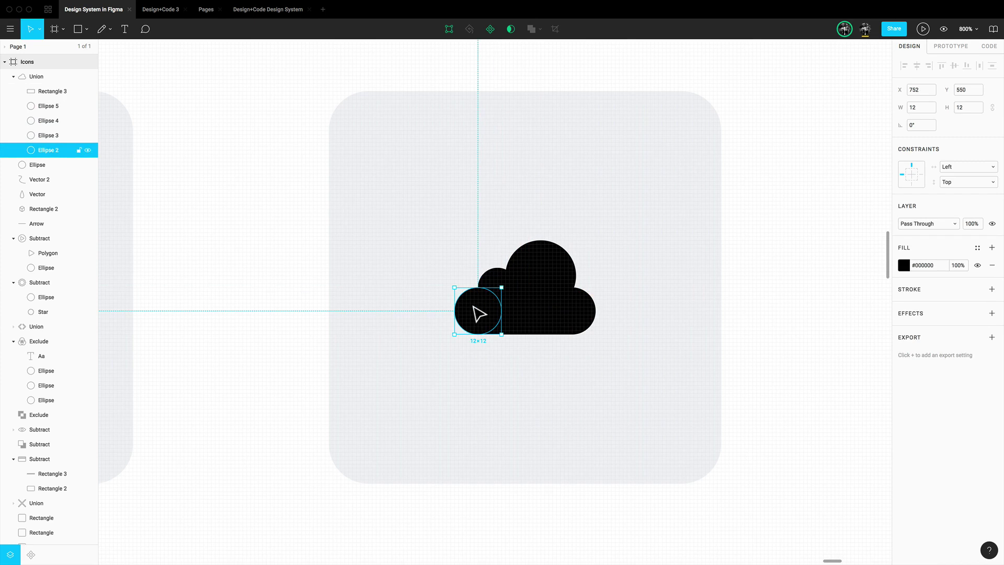
left_click(500, 277)
left_click(542, 283)
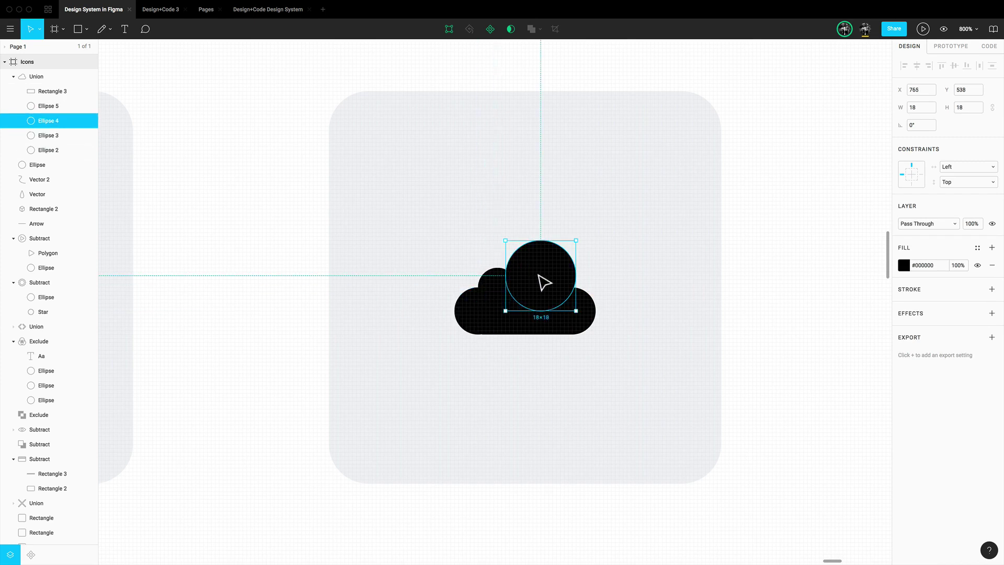
left_click(585, 313)
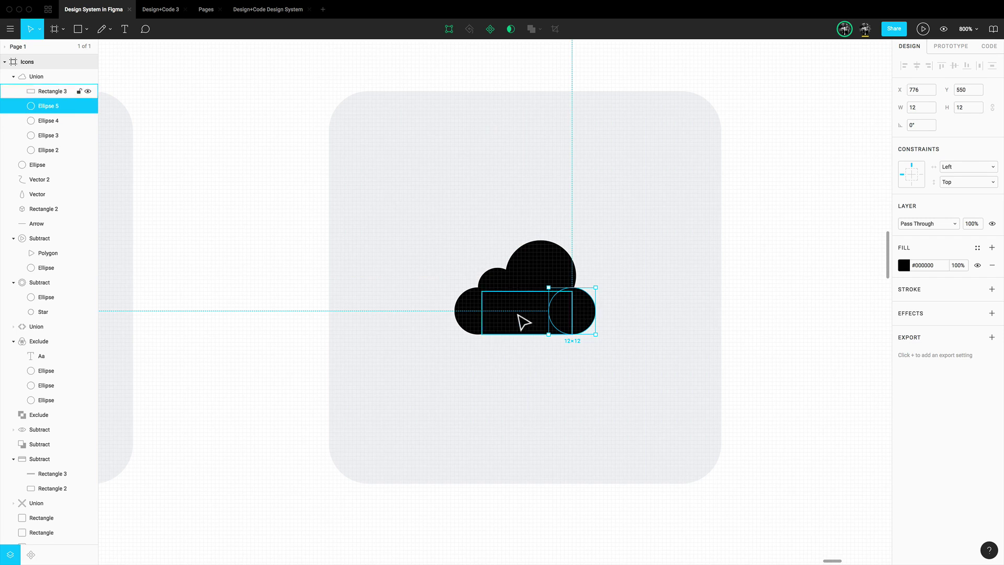
left_click(522, 320)
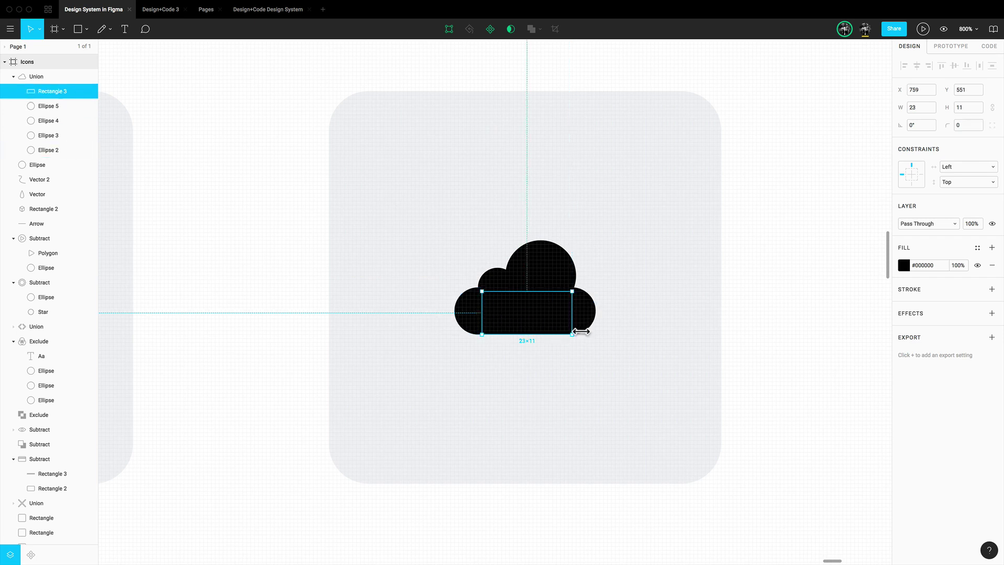
left_click(752, 328)
left_click(532, 304)
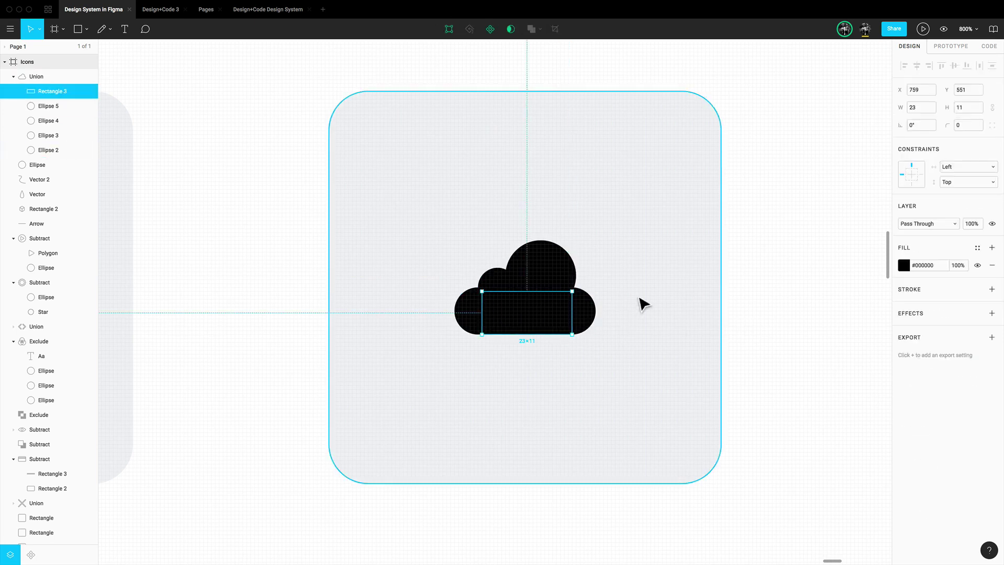
left_click(788, 303)
Step: Remove the cloud union's fill and give it a black inside stroke
left_click(570, 287)
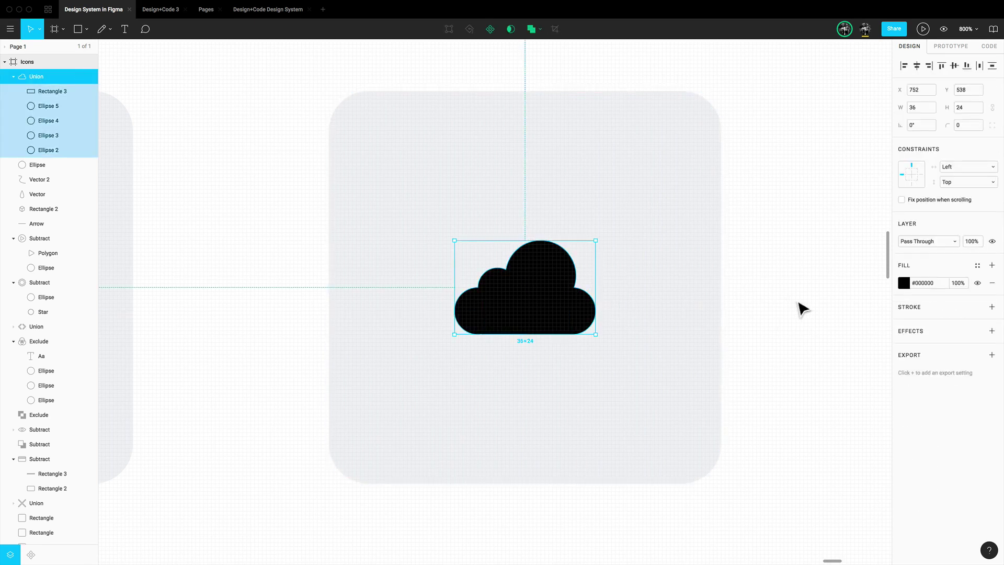
left_click(991, 282)
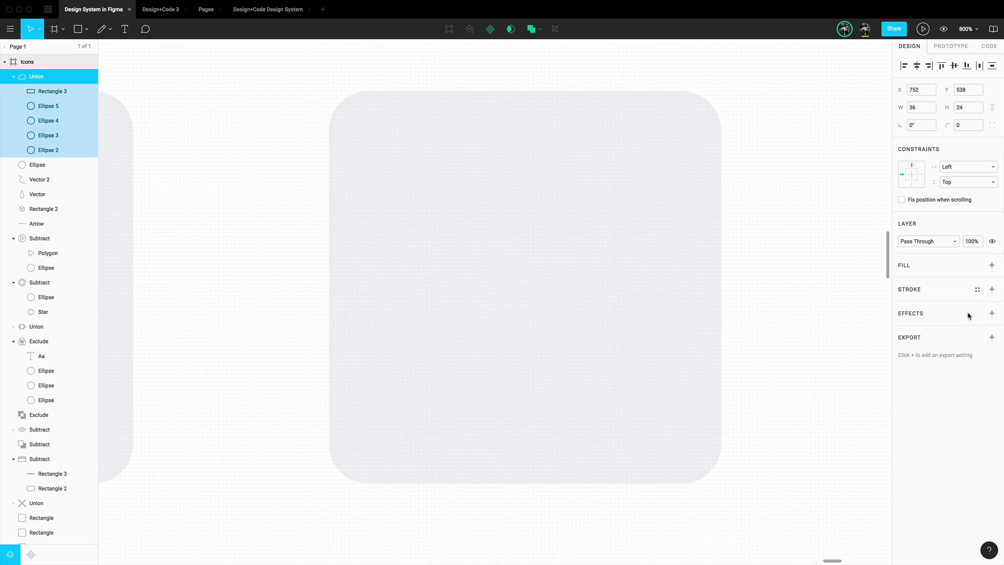
left_click(992, 289)
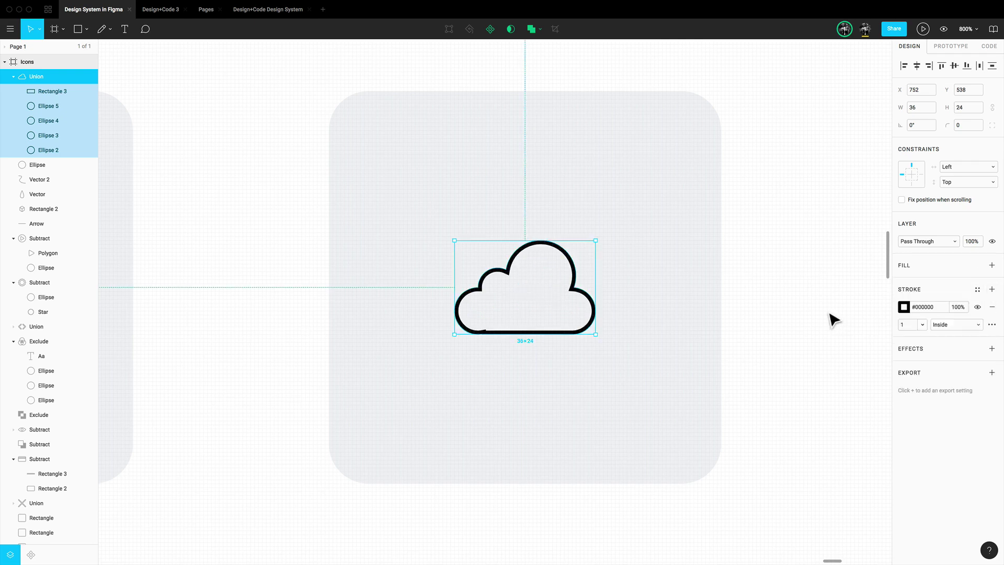
Step: Widen the base rectangle inside the cloud union to 24 by extending its left edge
double_click(525, 312)
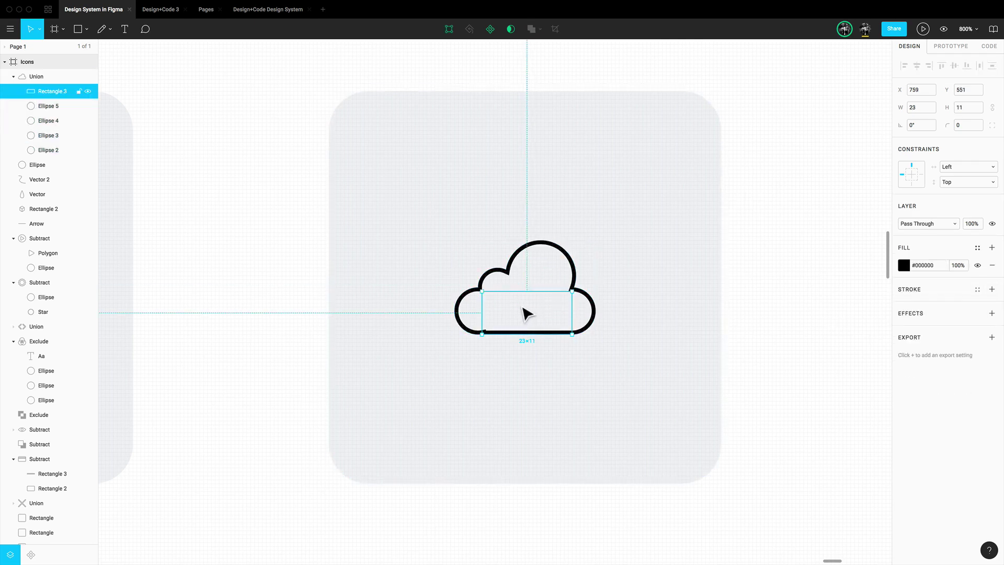
left_click_drag(488, 313, 484, 313)
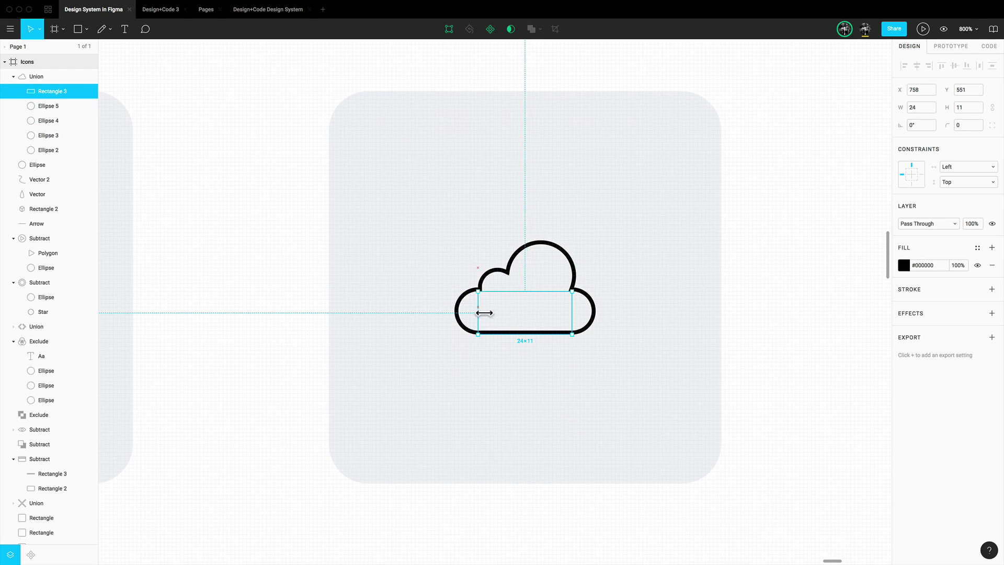
key("Escape")
Step: Set the cloud union's stroke weight to 2
left_click(546, 249)
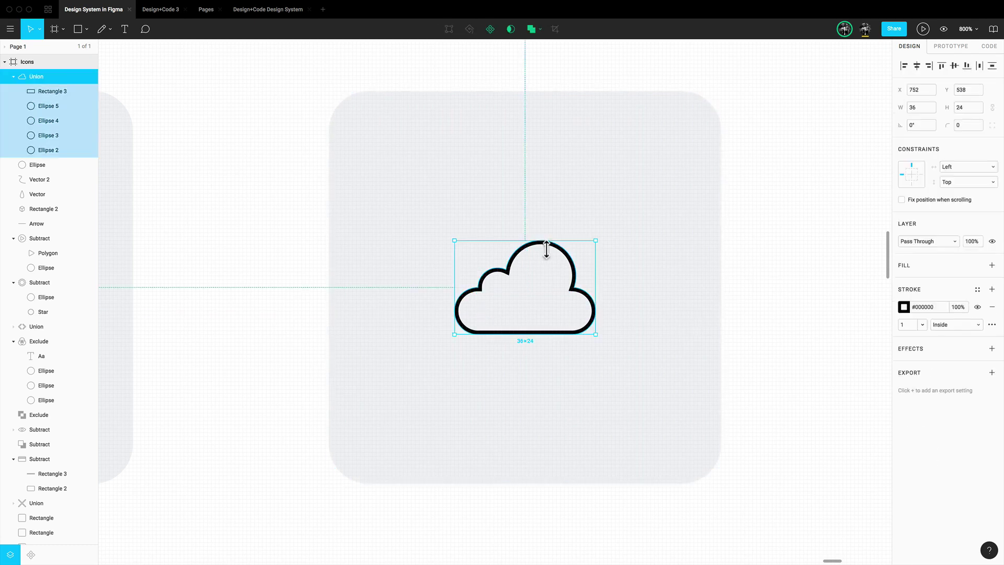
left_click(908, 325)
type("2")
key("Return")
left_click(780, 311)
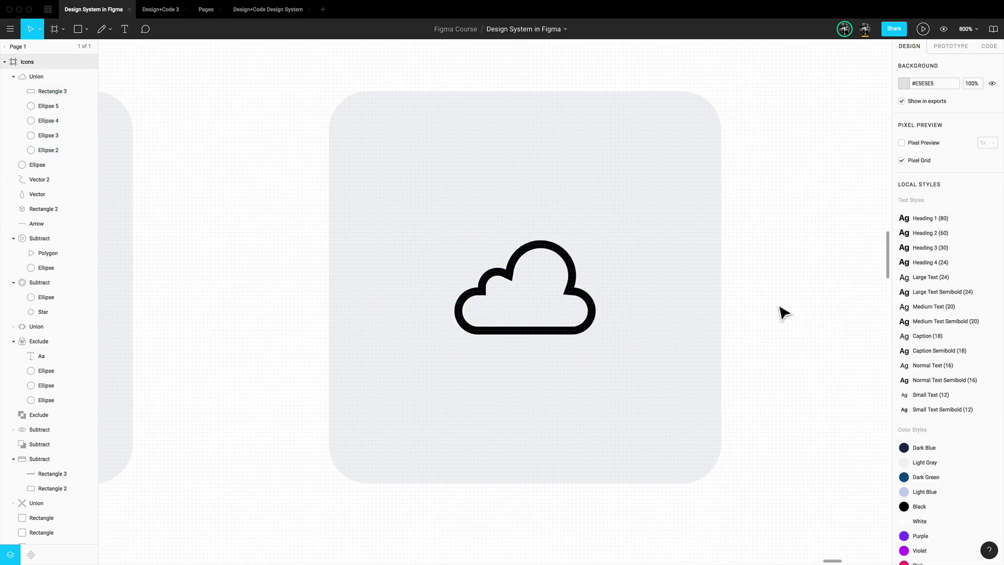
Step: Flatten the cloud union into a single vector layer and leave that layer selected
left_click(578, 290)
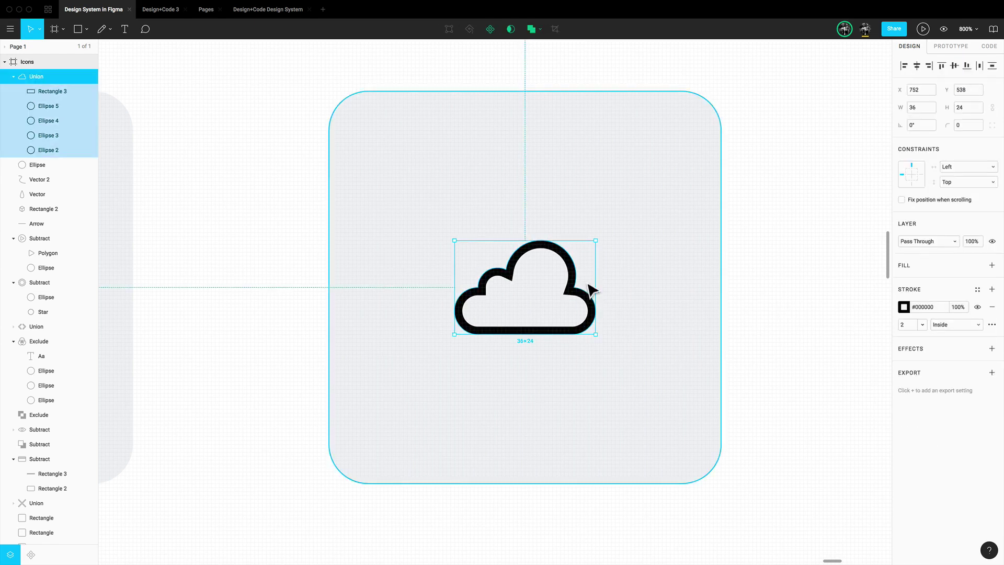
left_click(539, 30)
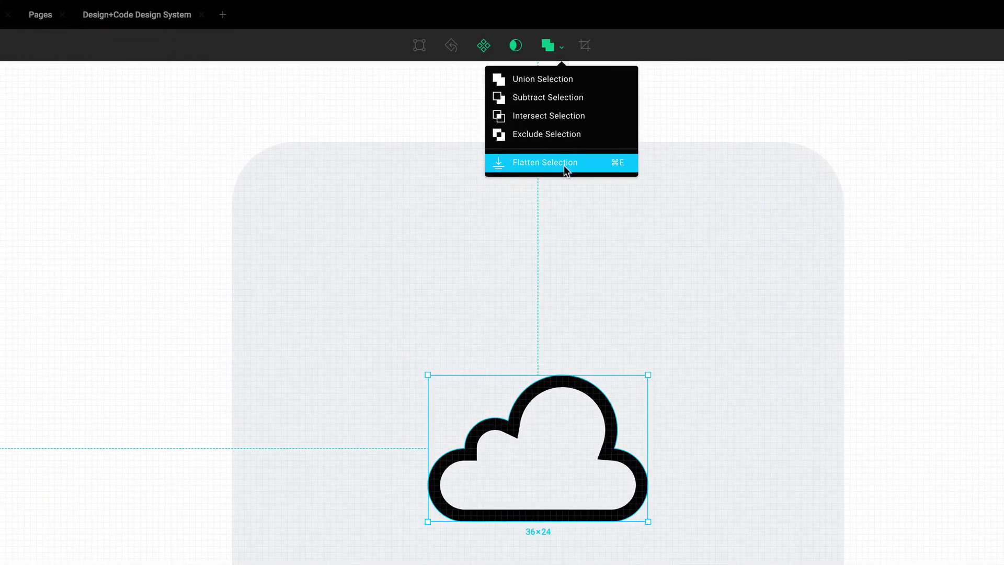
left_click(564, 165)
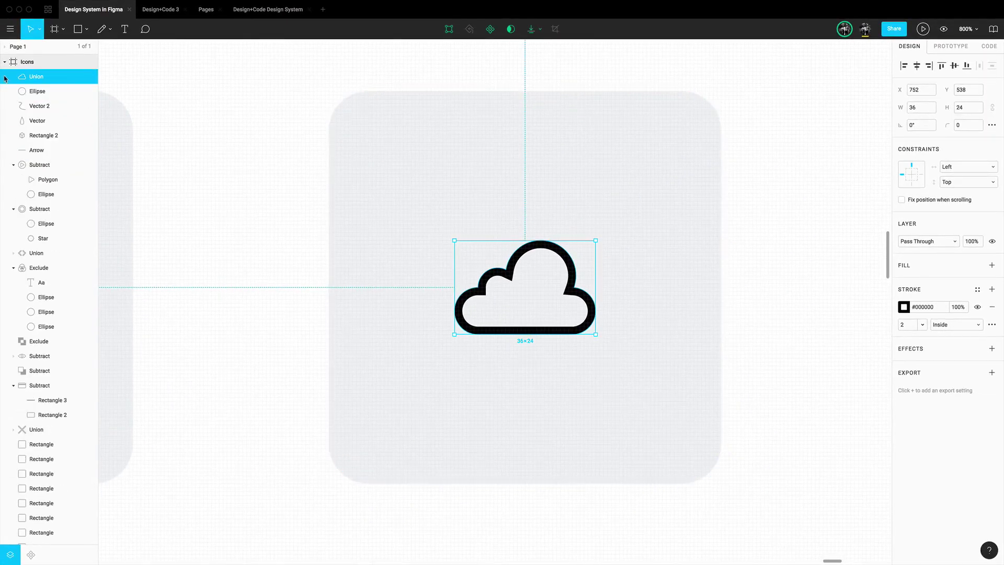
left_click(36, 91)
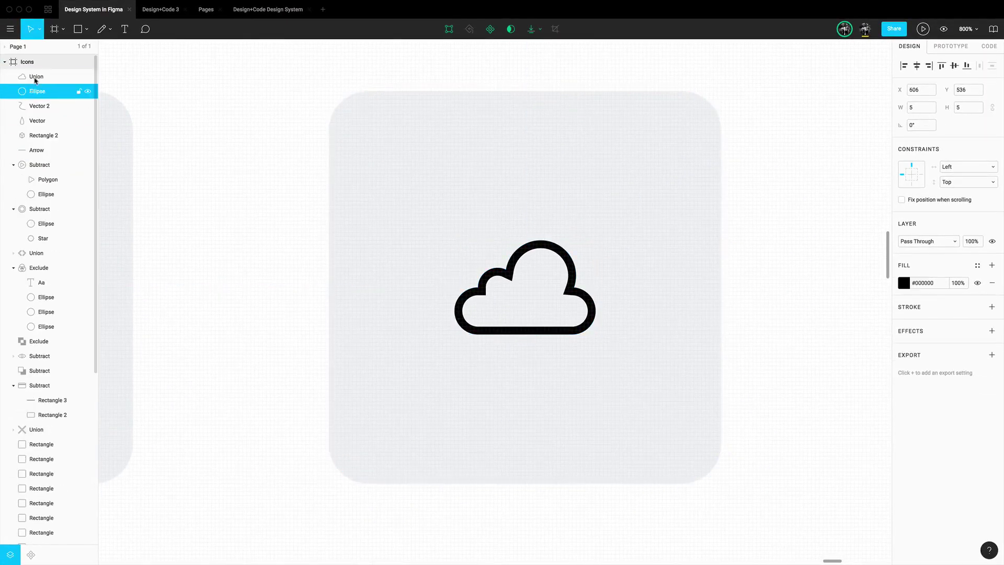
left_click(36, 76)
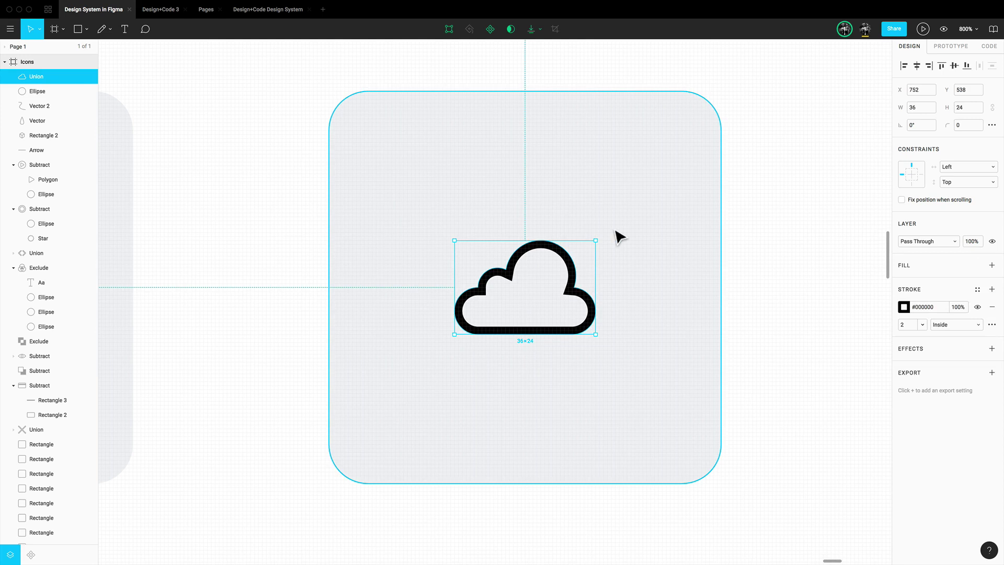
Step: Add two anchor points on the flattened cloud's bottom edge, at X 762 and X 778, with the Pen tool
double_click(544, 333)
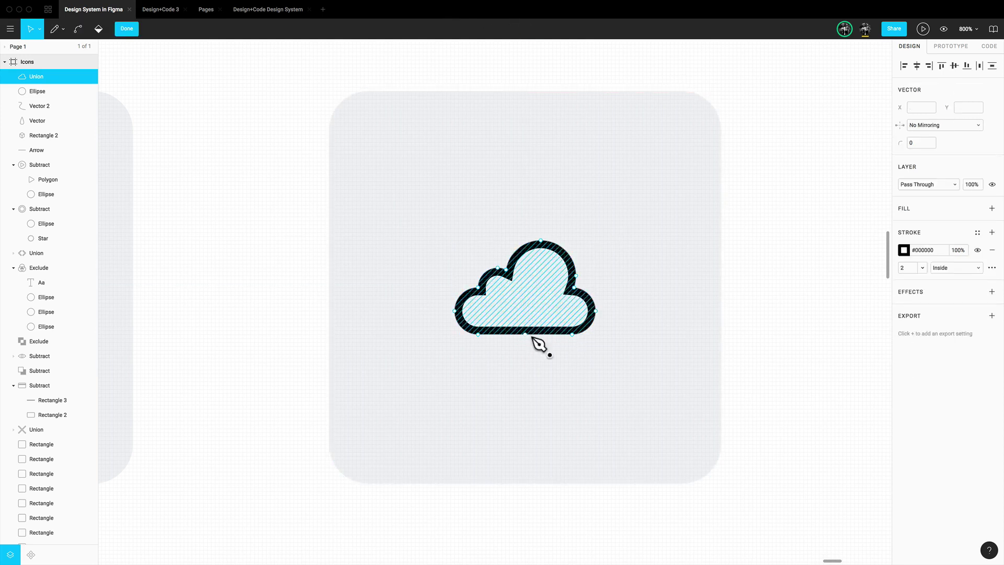
key("super")
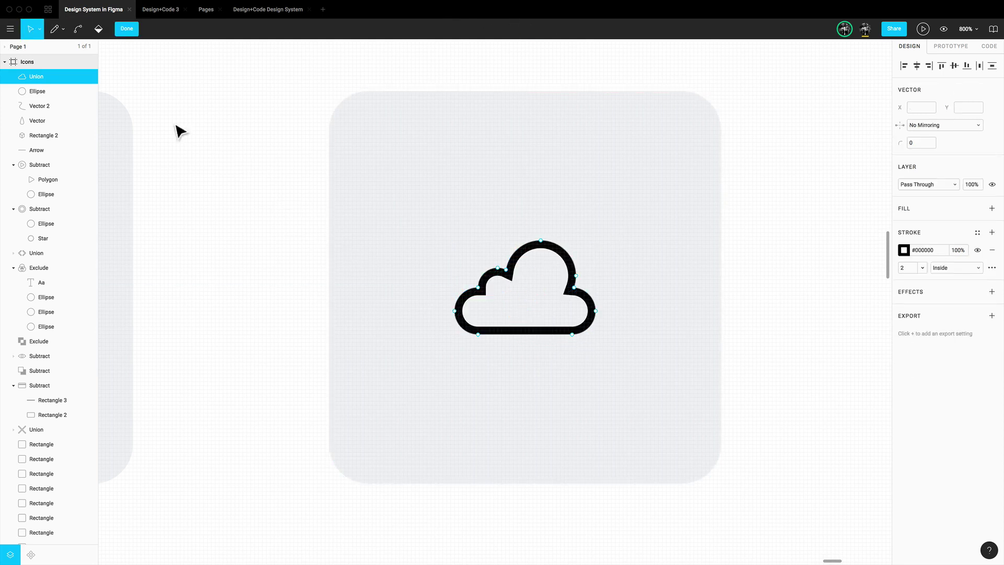
left_click(62, 30)
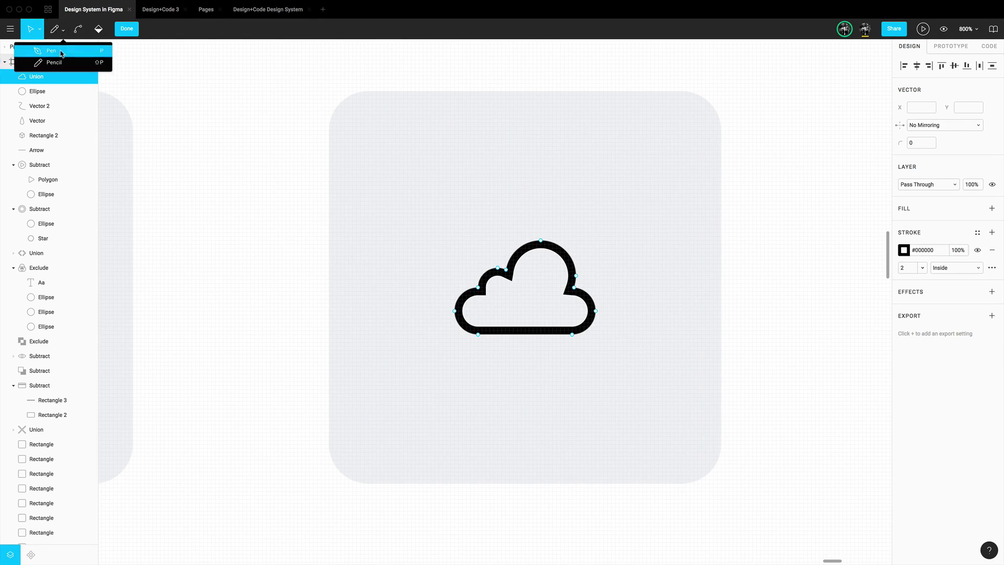
left_click(62, 53)
key("super+equal")
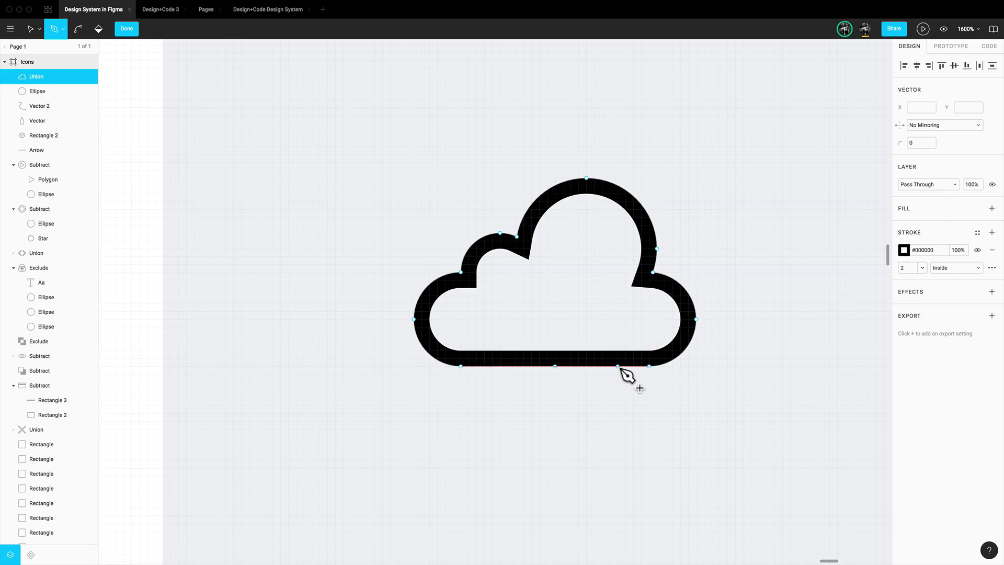
left_click(617, 366)
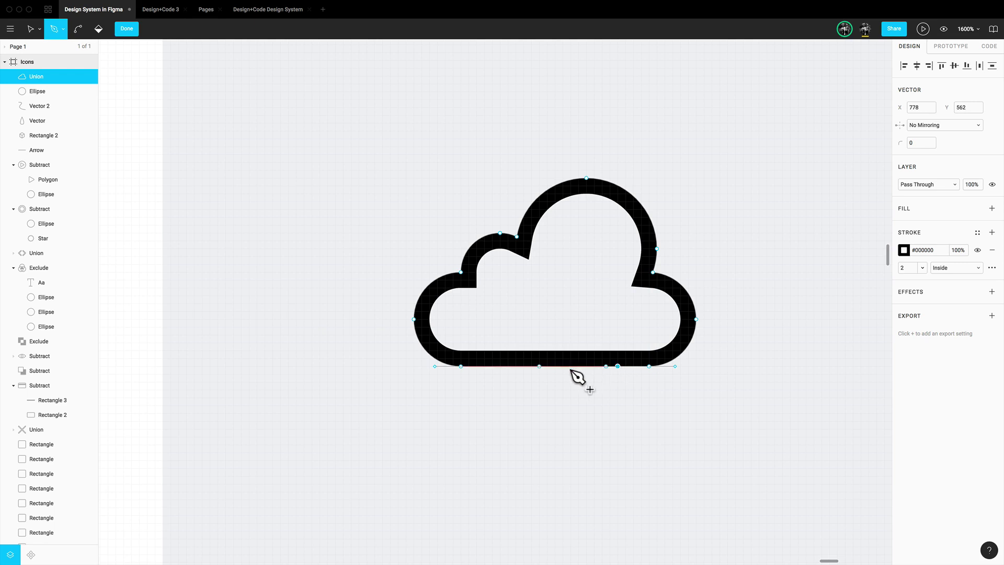
left_click(493, 367)
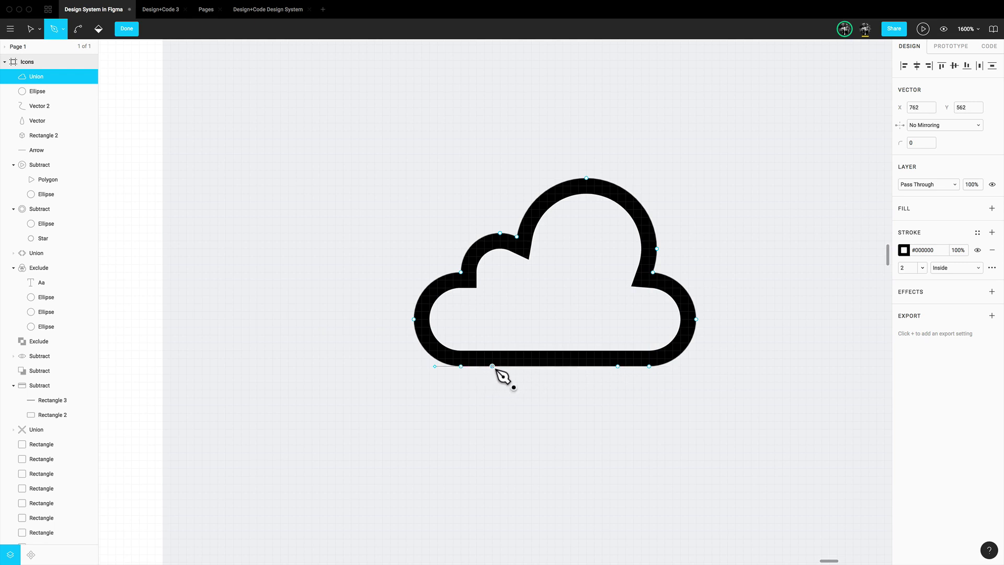
key("Escape")
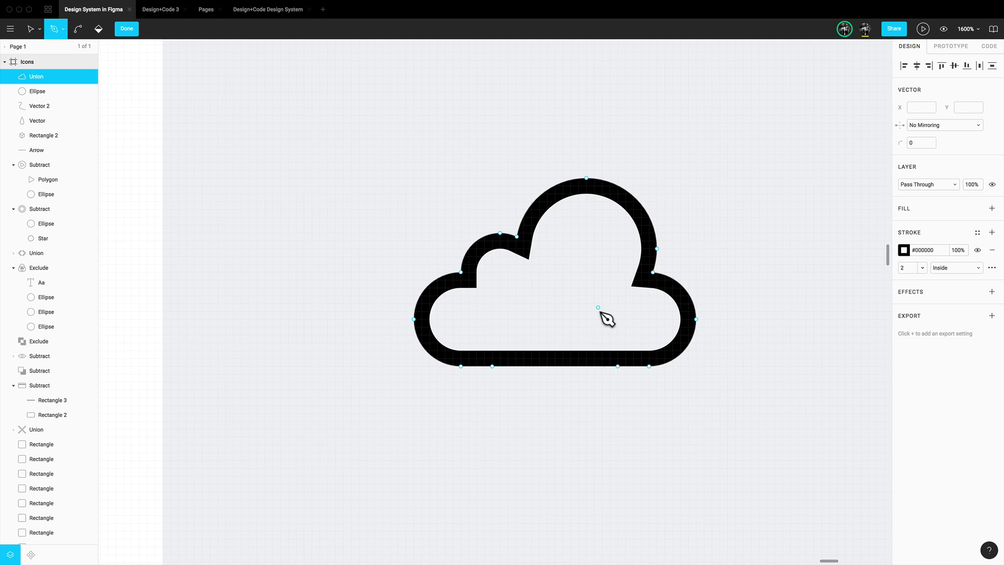
Step: Delete the middle stretch of the cloud's bottom edge between the two added points, leaving a gap in the outline
left_click(32, 35)
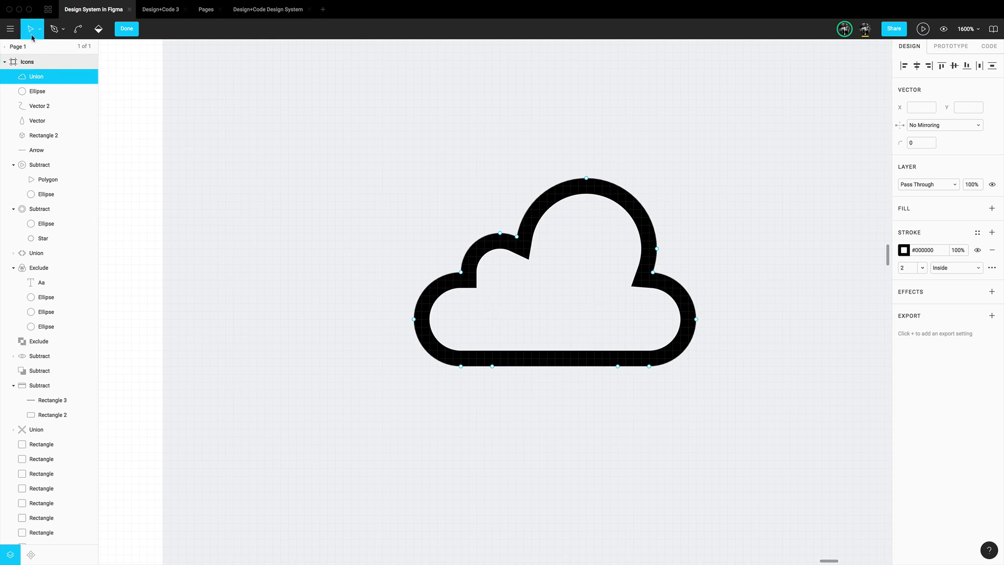
key("Escape")
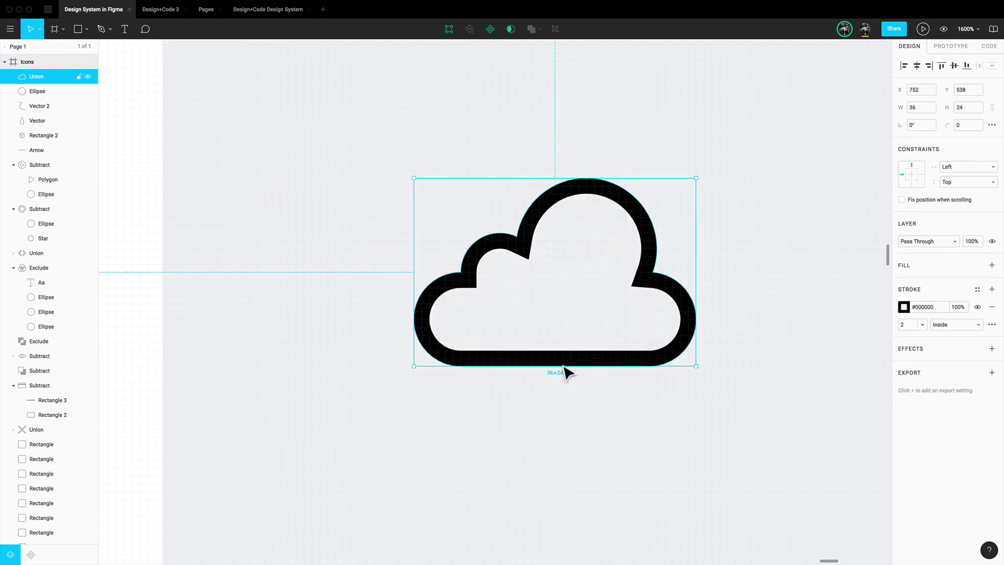
key("Escape")
left_click(565, 365)
key("Return")
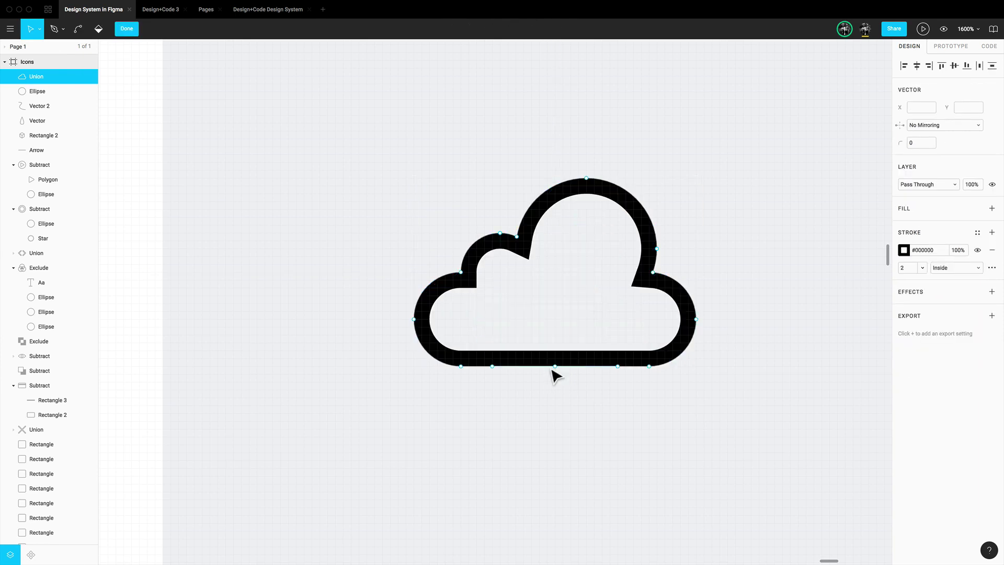
left_click(554, 366)
key("Delete")
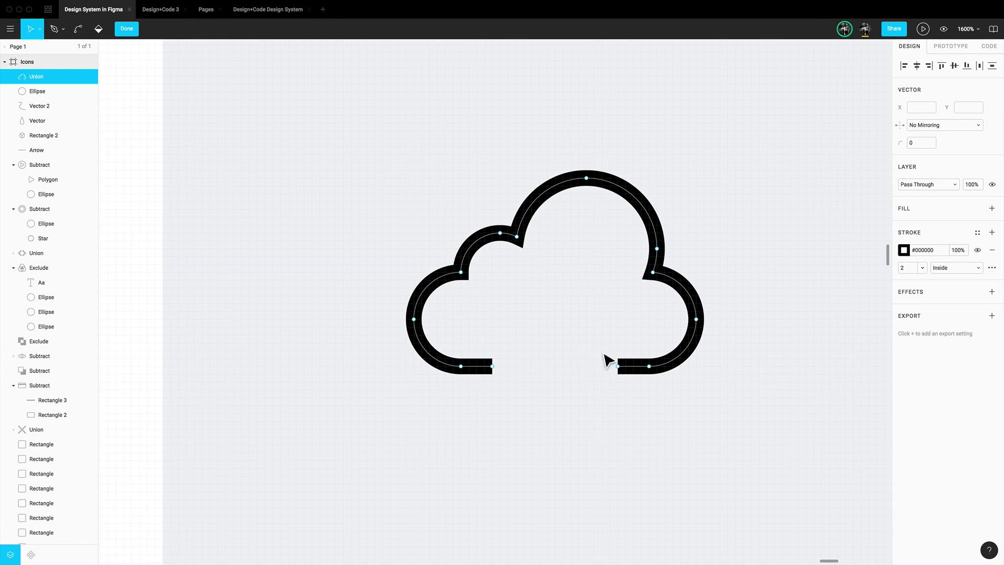
Step: Draw a downward arrow through the cloud's gap, with a shaft from 770, 554 to 770, 571 and two diagonal arrowhead arms
key("p")
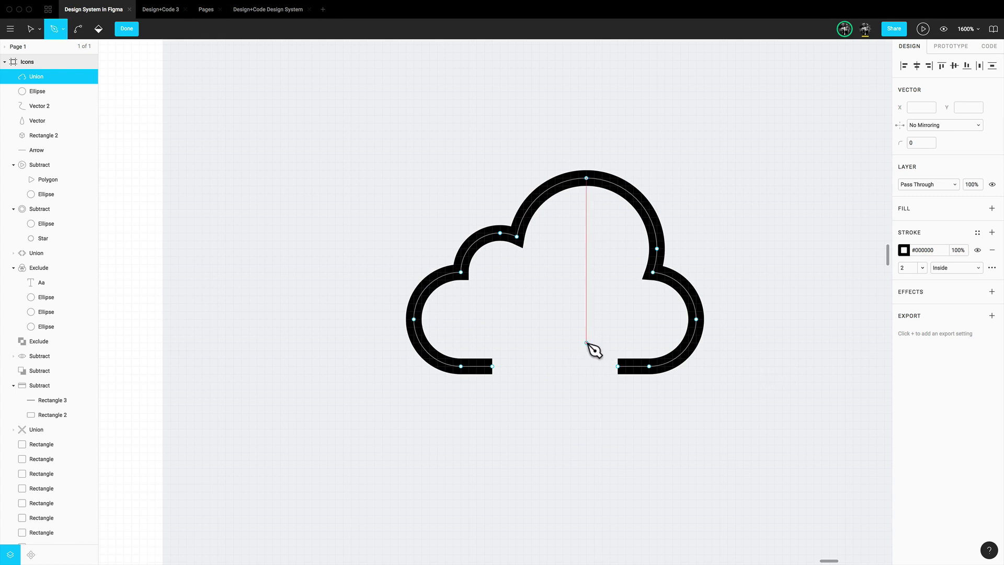
left_click(555, 304)
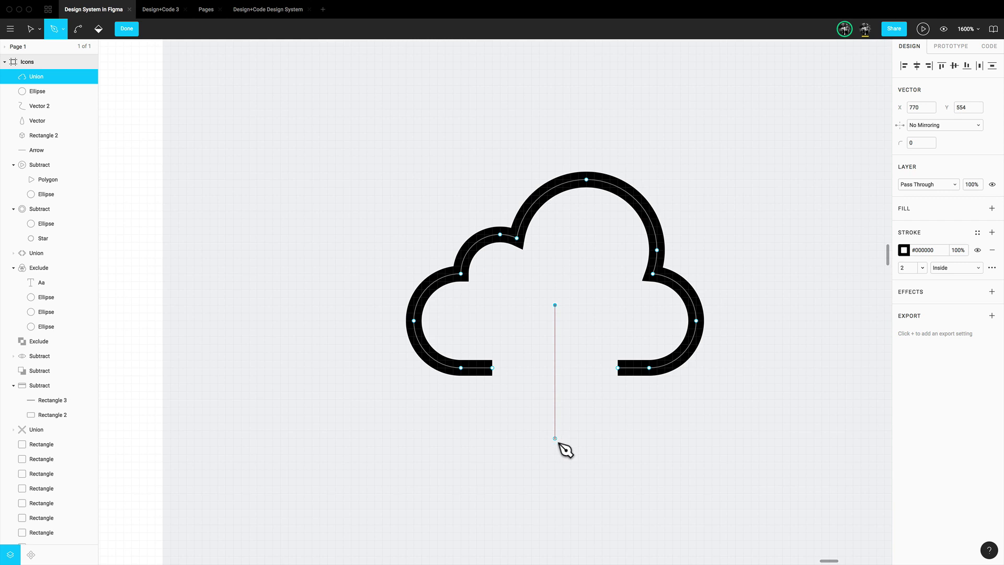
left_click(555, 438)
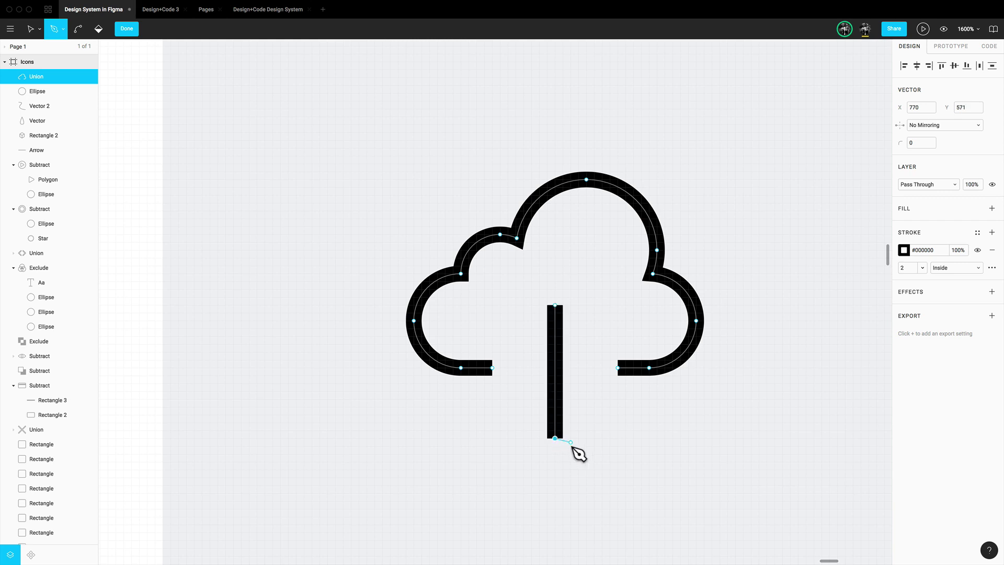
left_click(516, 400)
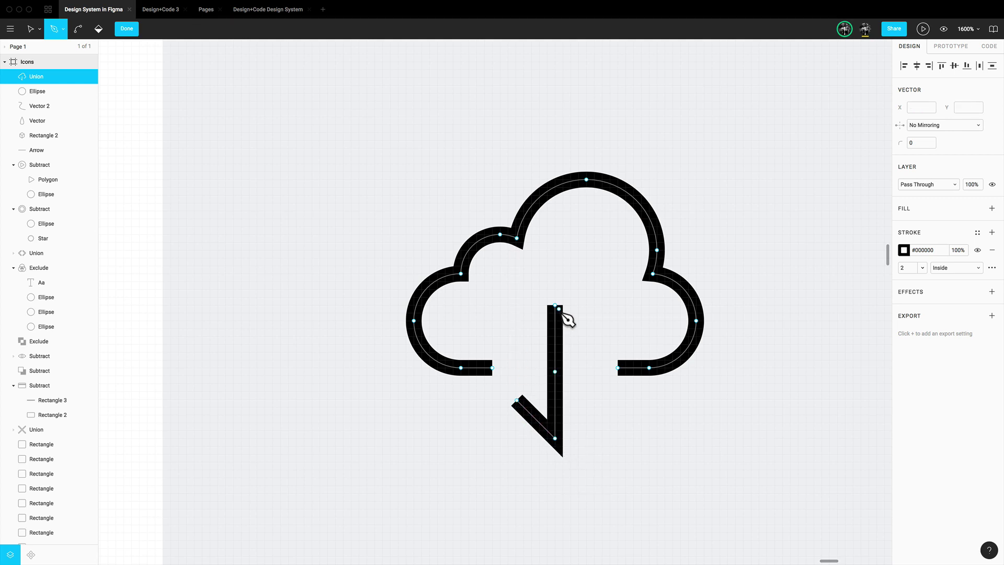
left_click(556, 439)
left_click(593, 400)
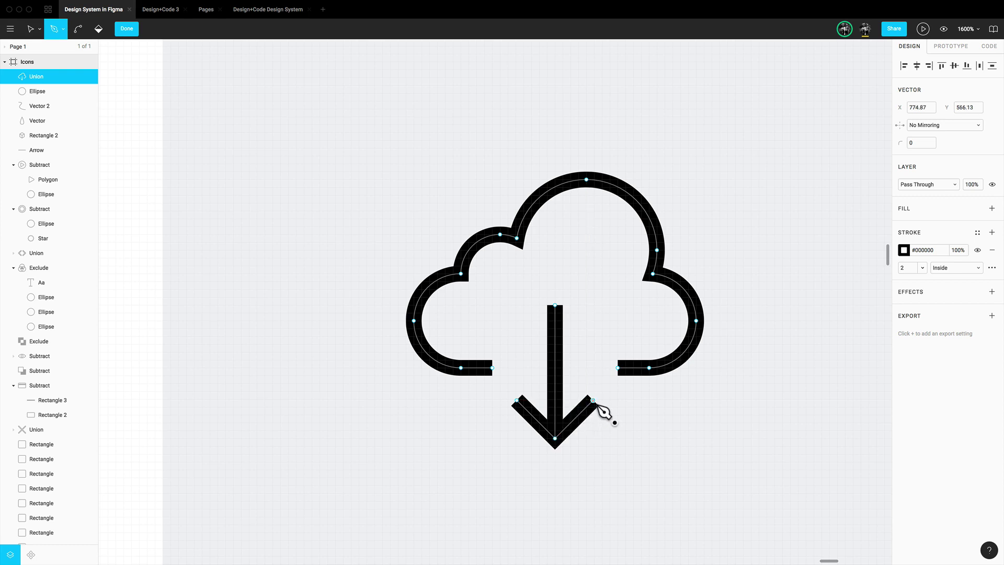
key("Escape")
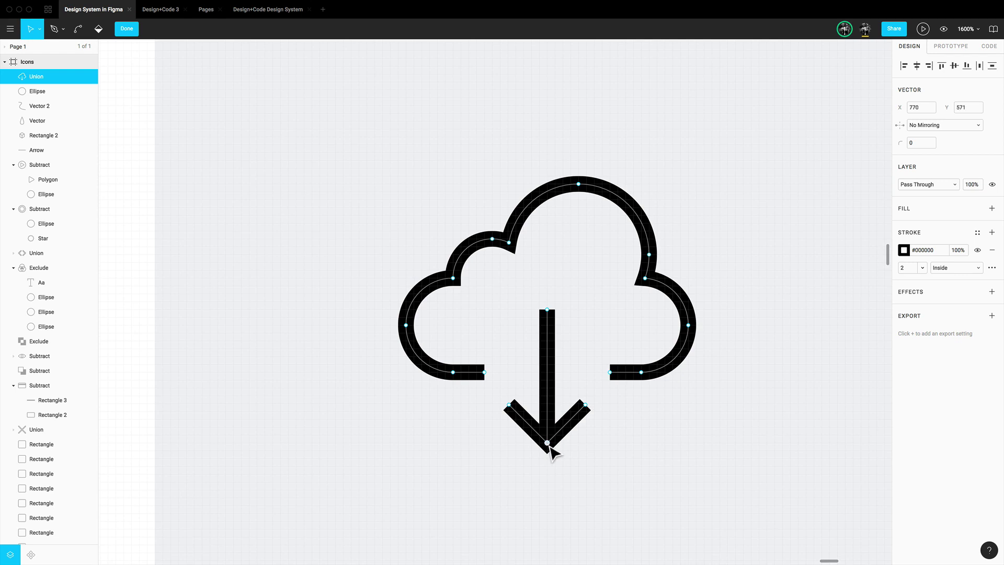
scroll(567, 366, "down", 1)
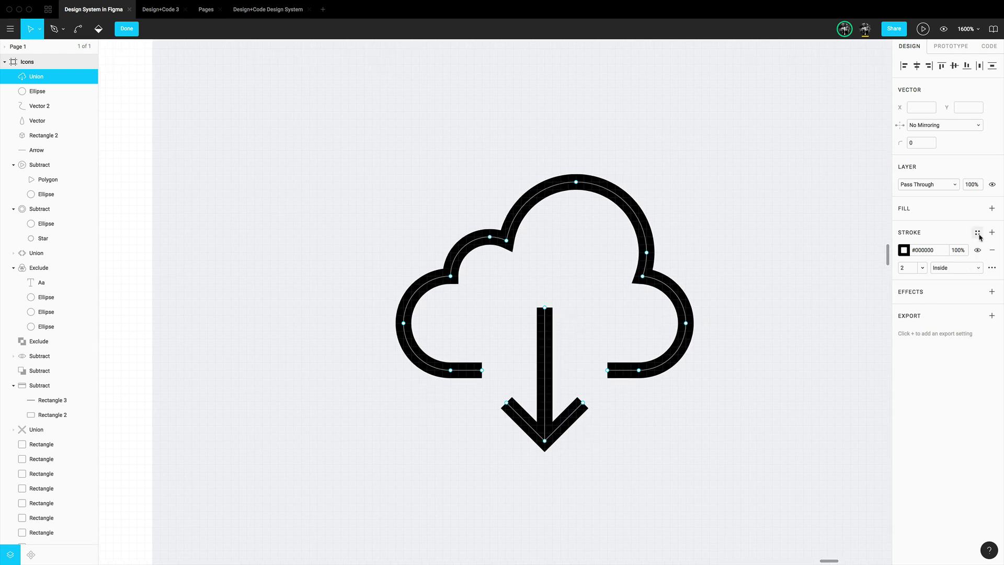
Step: Set the cloud and arrow stroke's cap to Round and finish editing the vector
left_click(991, 268)
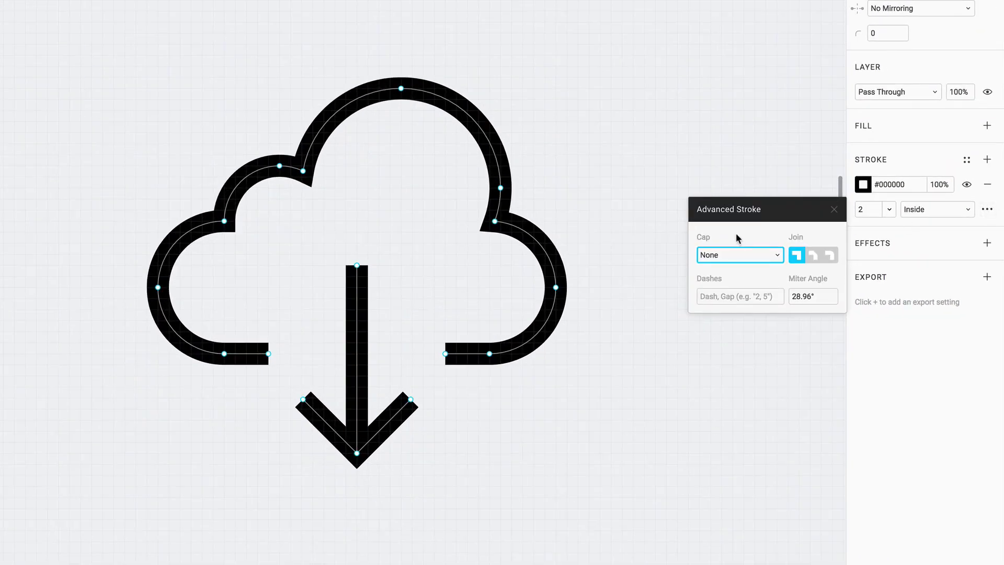
left_click(726, 255)
left_click(729, 265)
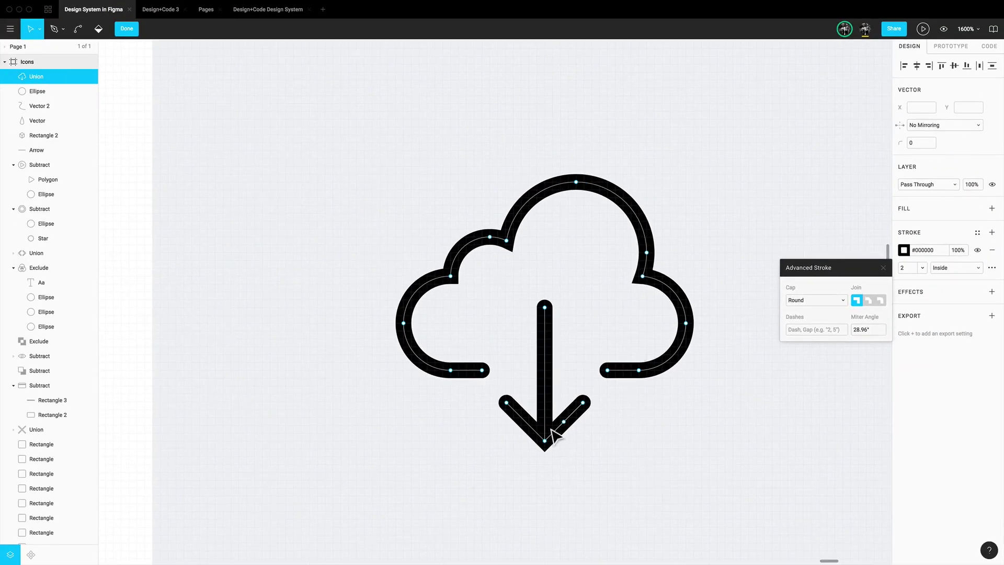
left_click(727, 358)
scroll(727, 358, "left", 1)
scroll(727, 359, "right", 1)
key("super")
key("super+0")
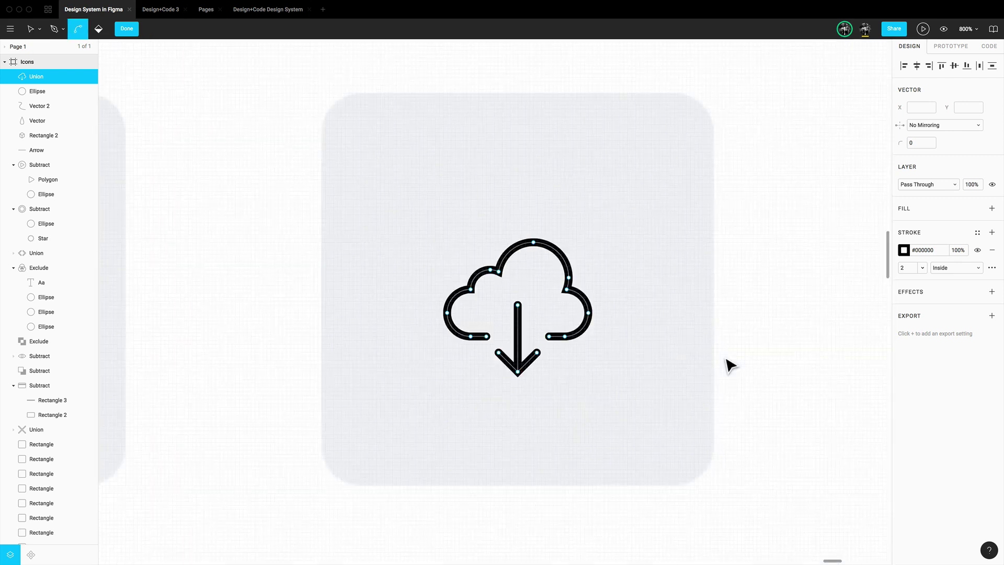
key("Escape")
key("Escape")
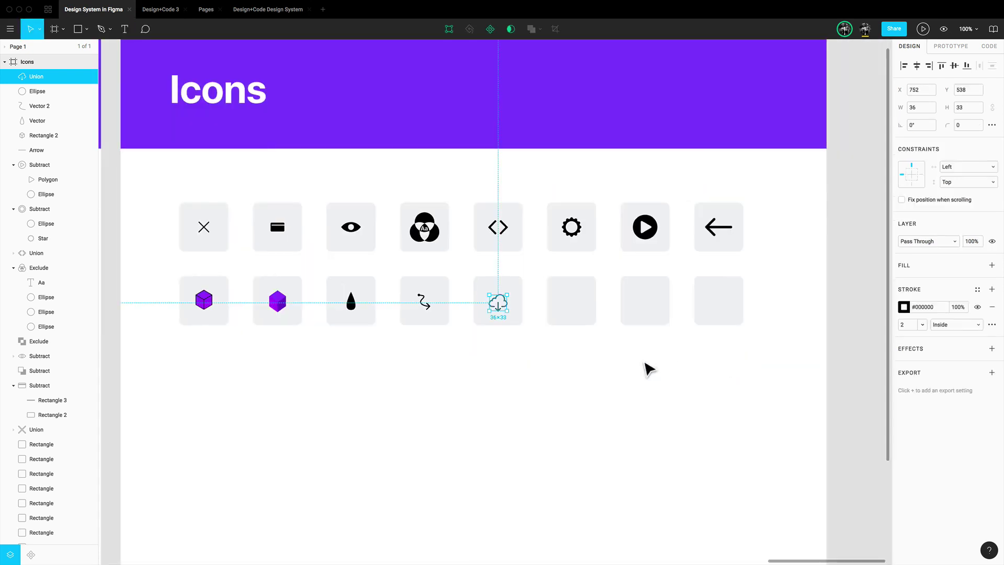
Step: Draw an open checkmark path of about 24 × 18 in the second row's sixth tile with the Pen tool
scroll(571, 372, "left", 1)
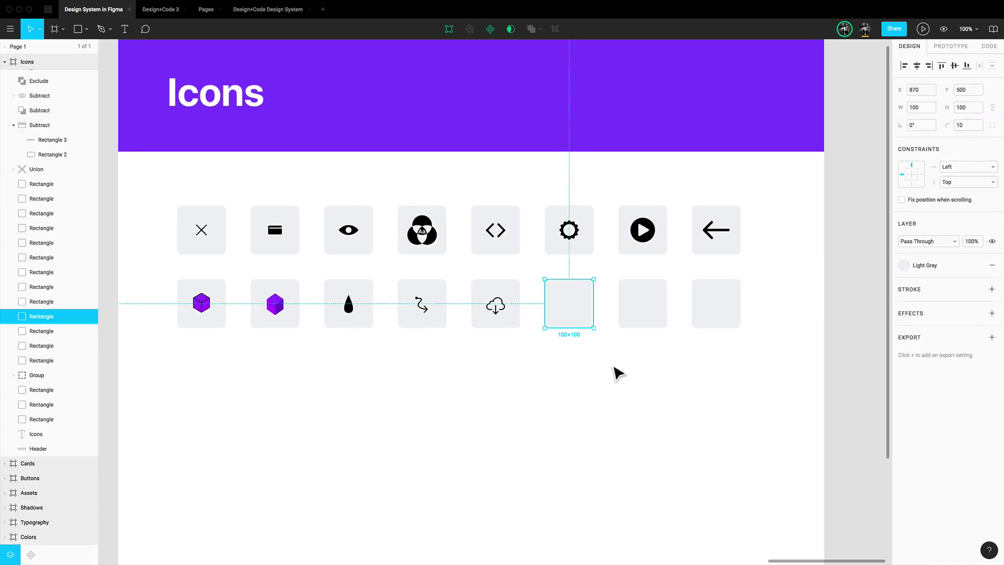
key("shift+2")
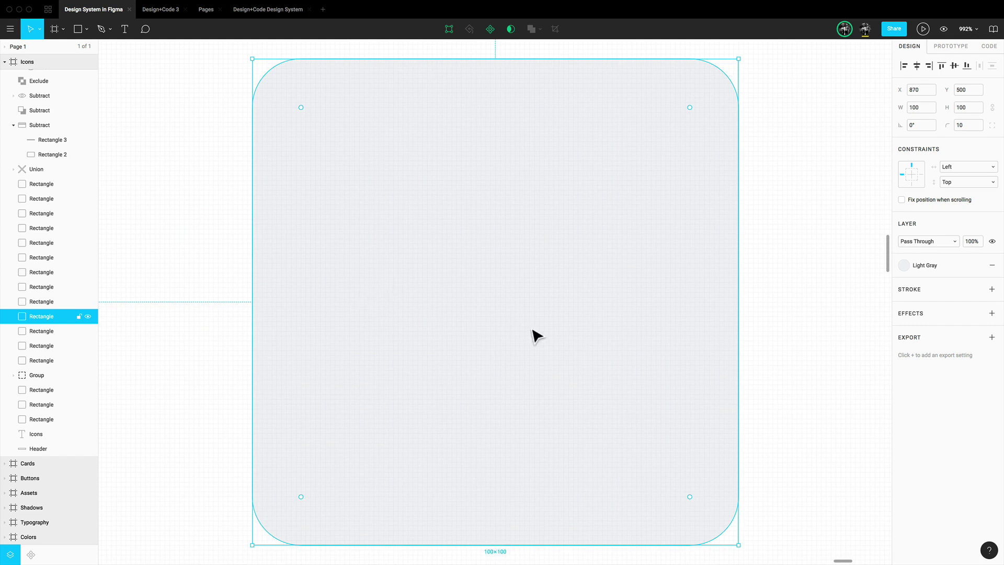
key("Escape")
key("p")
left_click(396, 273)
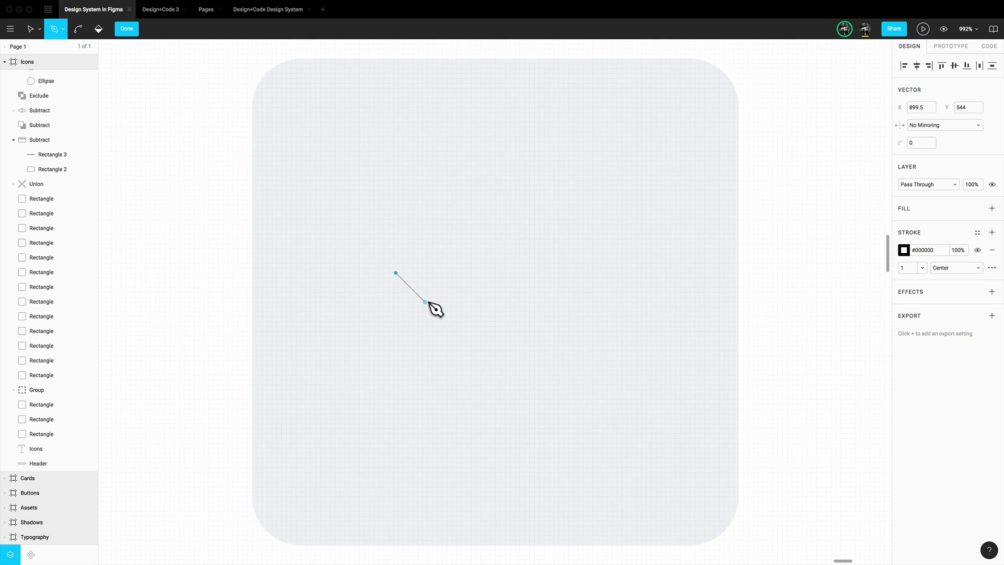
left_click(424, 302)
left_click_drag(511, 215, 519, 215)
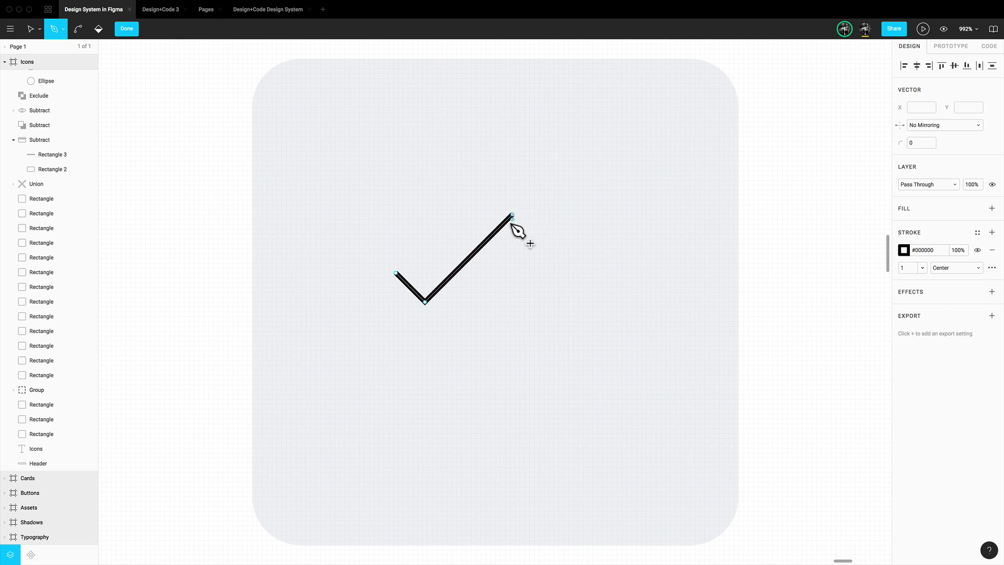
key("Return")
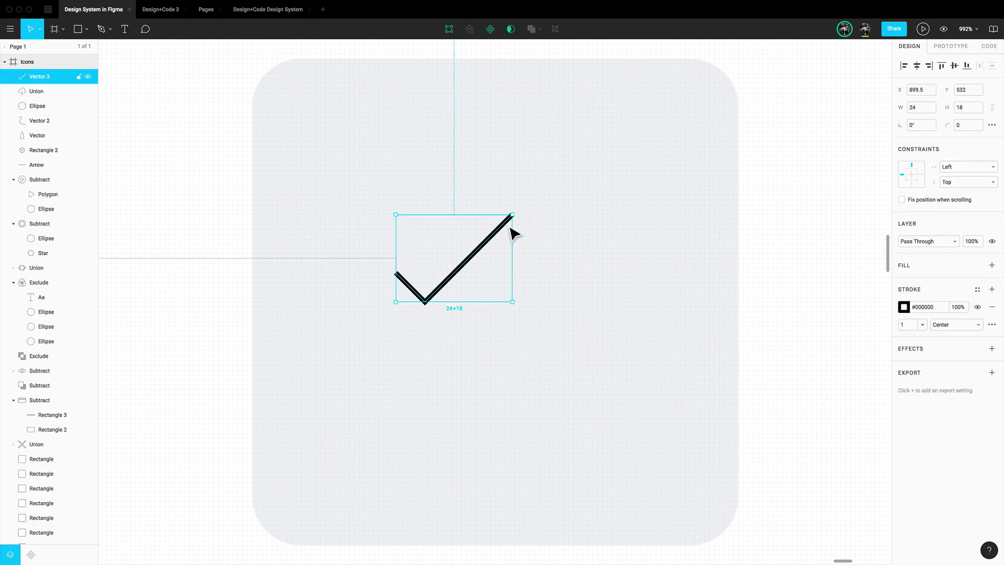
Step: Give the checkmark a stroke weight of 2 and a Round cap
double_click(510, 228)
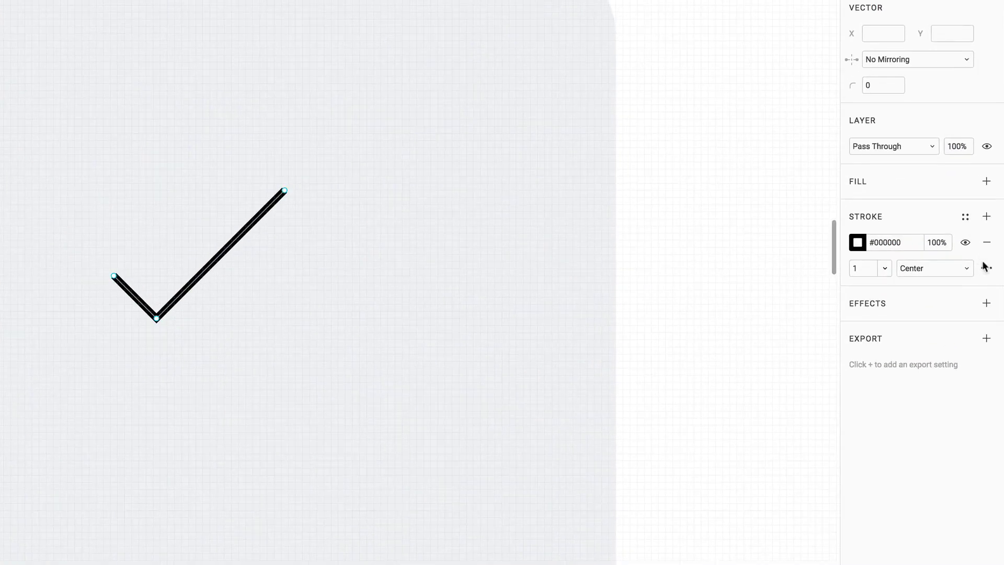
left_click(992, 268)
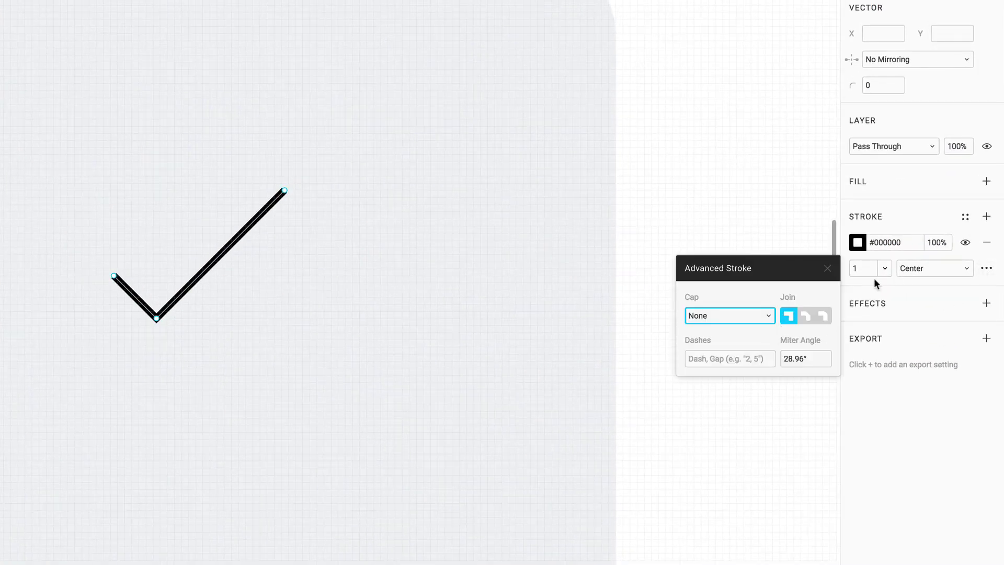
left_click(857, 269)
type("2")
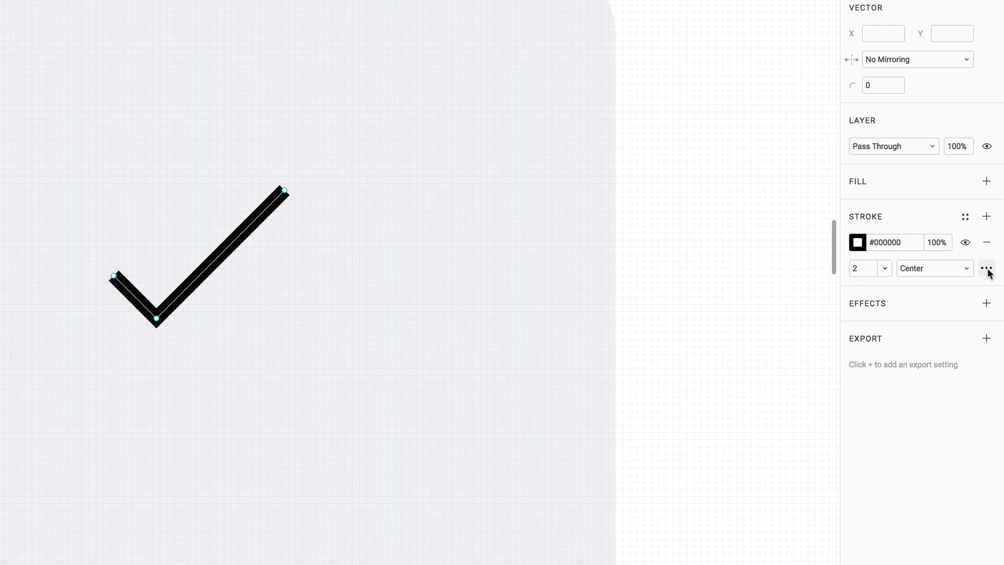
left_click(986, 268)
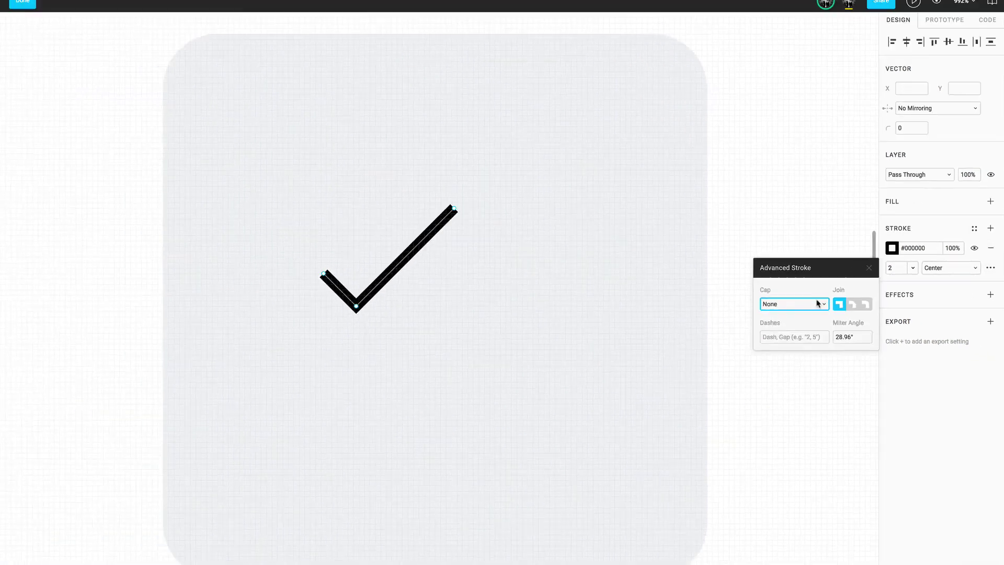
left_click(818, 303)
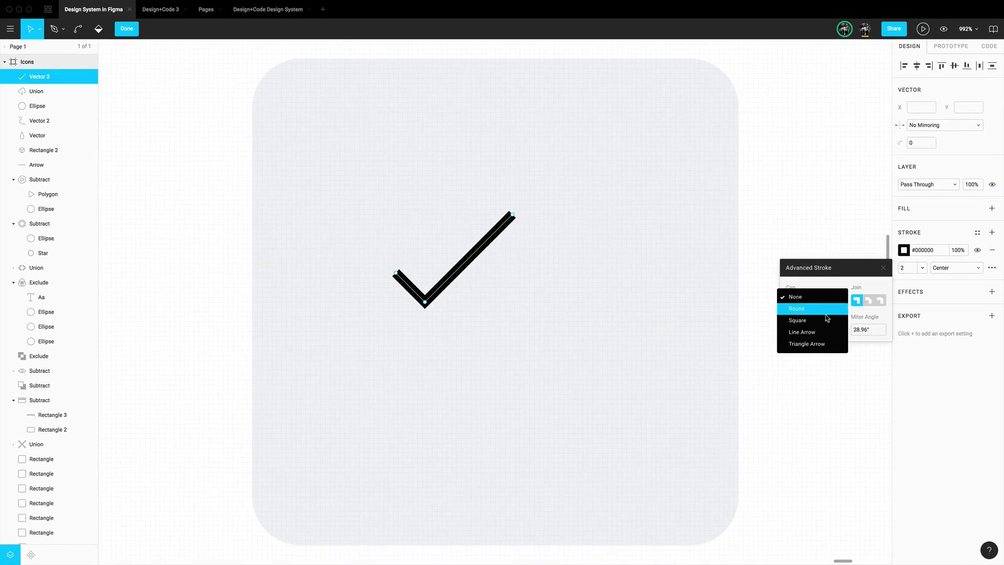
left_click(793, 312)
left_click(466, 265)
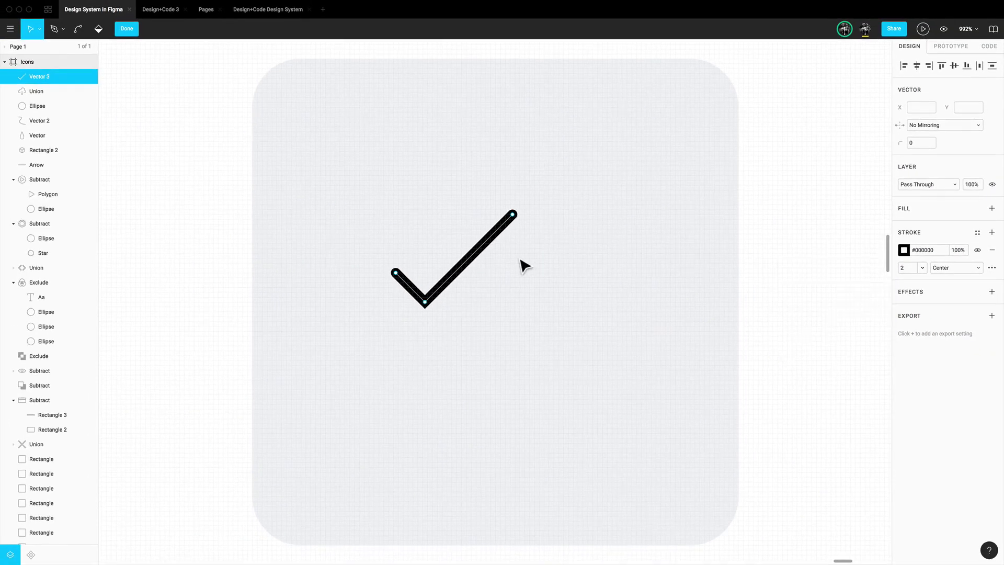
key("Escape")
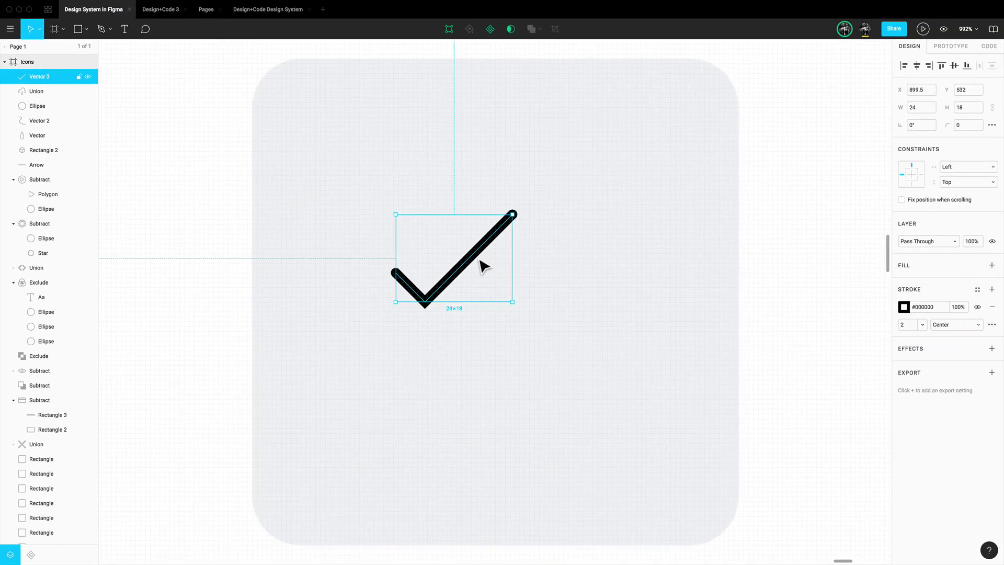
Step: Centre the checkmark horizontally and vertically in its tile in the second row
left_click(627, 264, "shift")
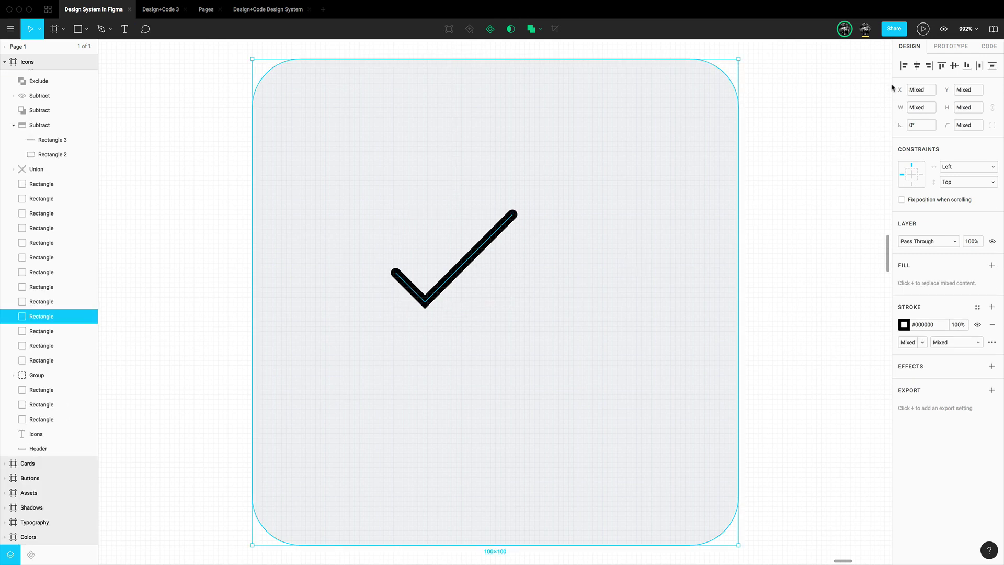
left_click(916, 66)
left_click(954, 65)
left_click(755, 316)
key("minus")
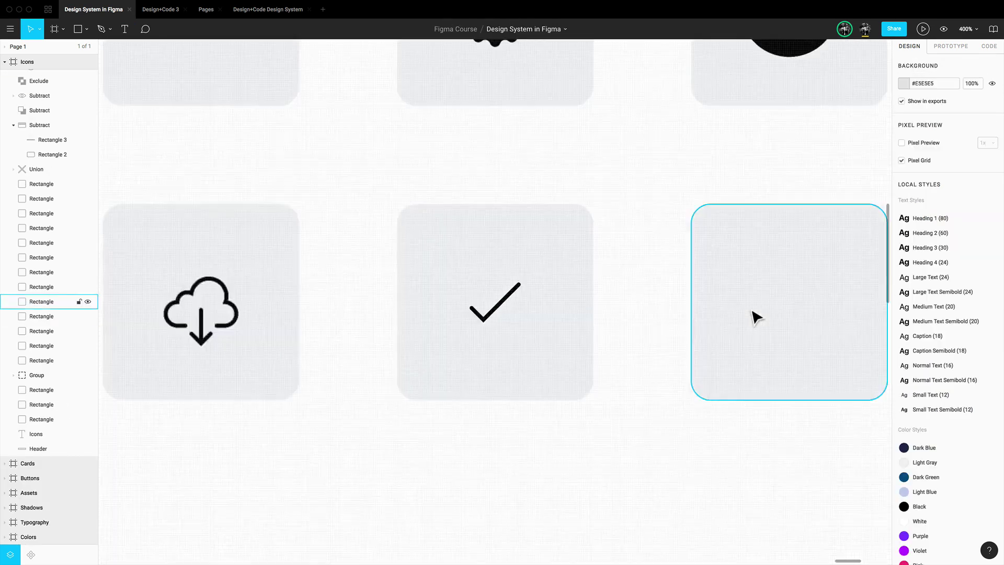
key("minus")
key("minus")
scroll(605, 342, "left", 1)
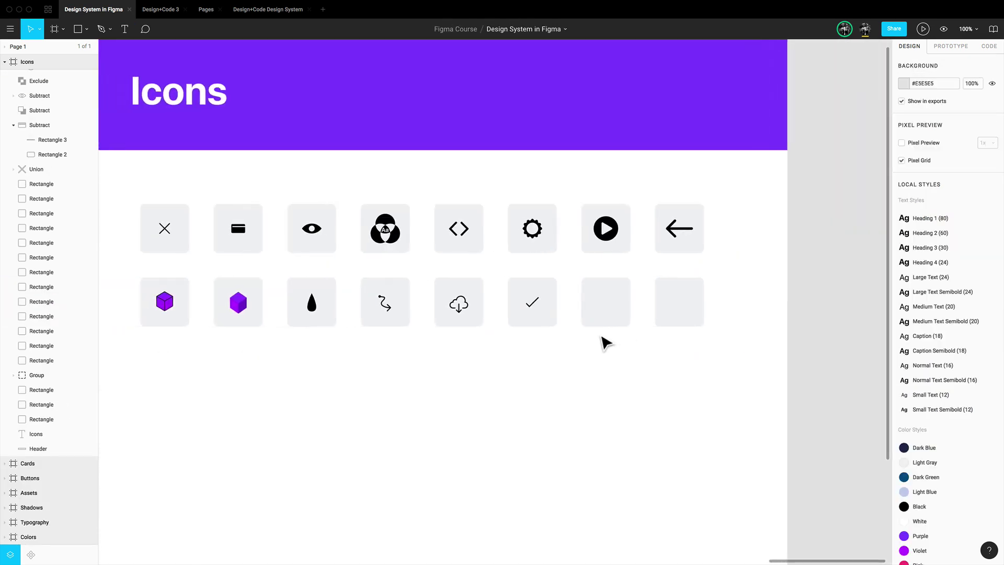
scroll(605, 343, "left", 1)
scroll(605, 342, "up", 1)
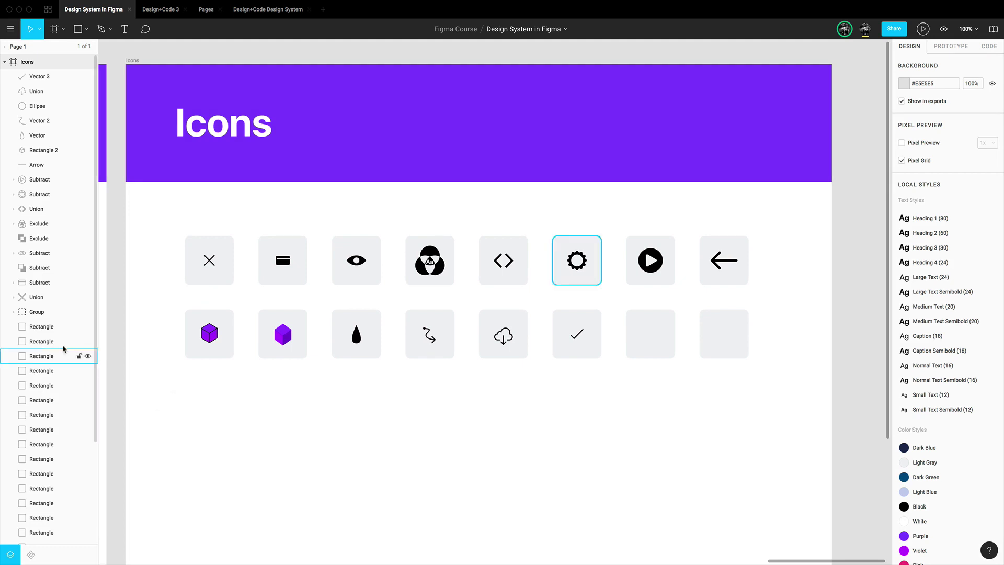
Step: Group all the tile rectangles in the Icons frame and name the group Rectangles
left_click(39, 329)
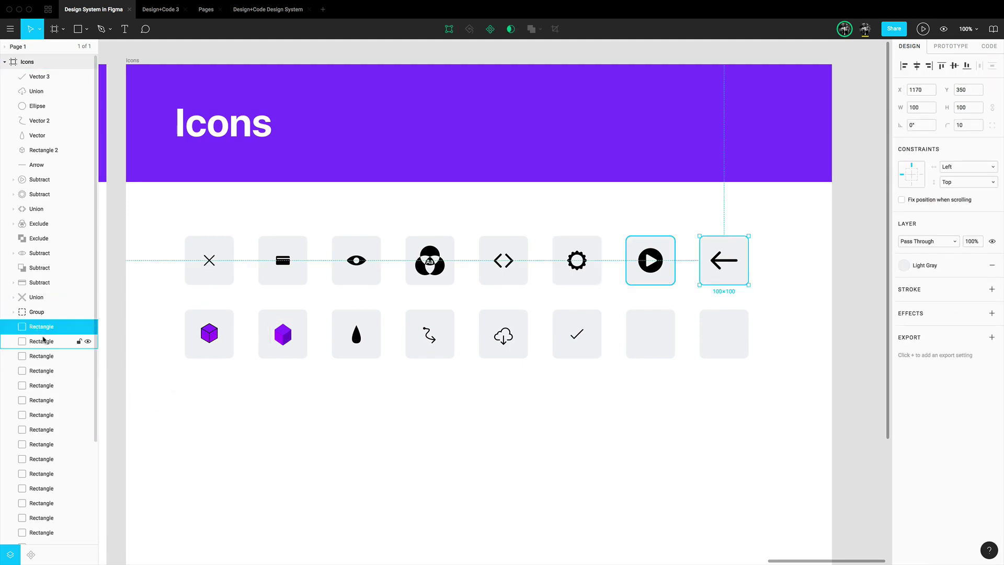
scroll(43, 340, "down", 3)
left_click(79, 471, "shift")
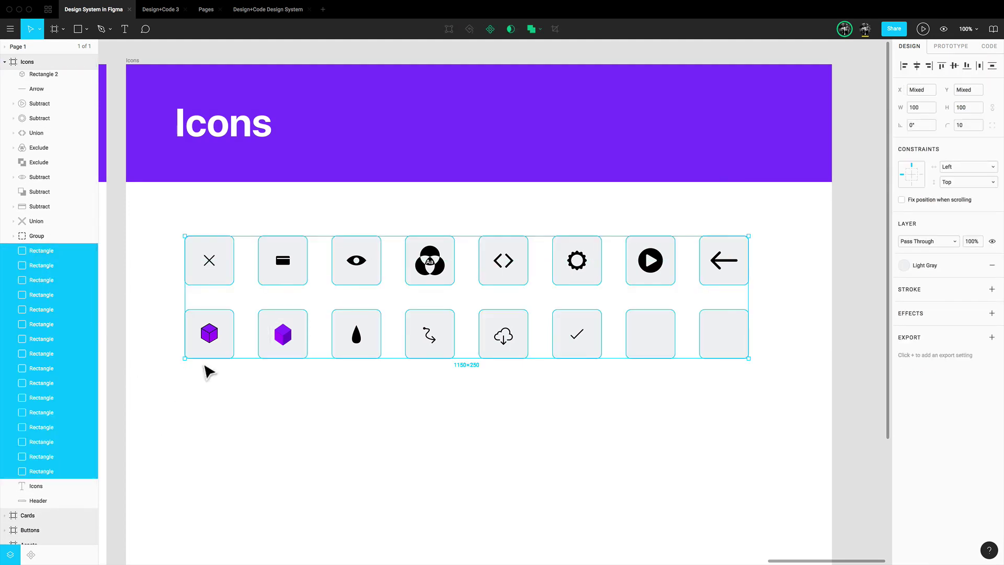
key("super+g")
double_click(40, 327)
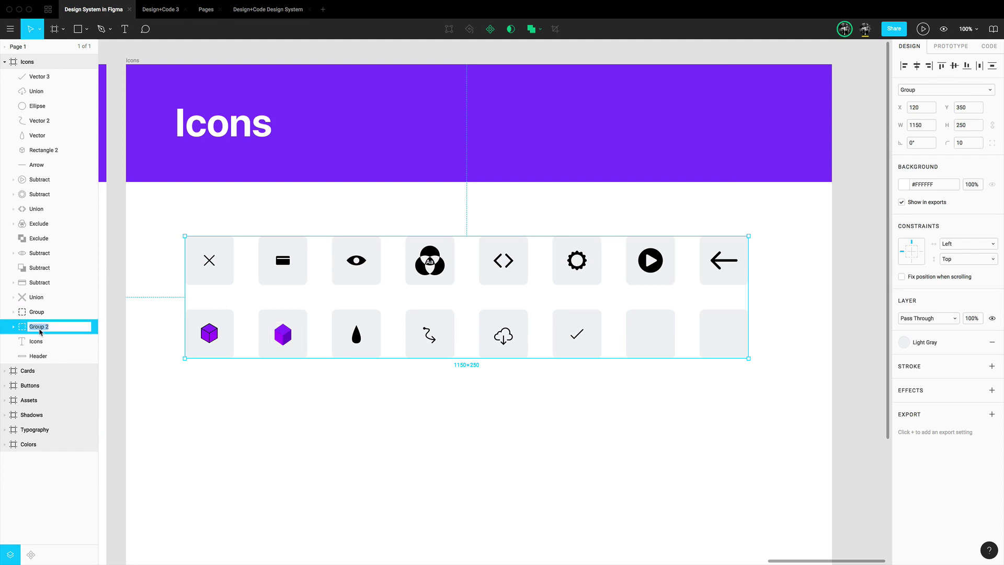
type("Rectangles")
key("Return")
scroll(160, 322, "up", 2)
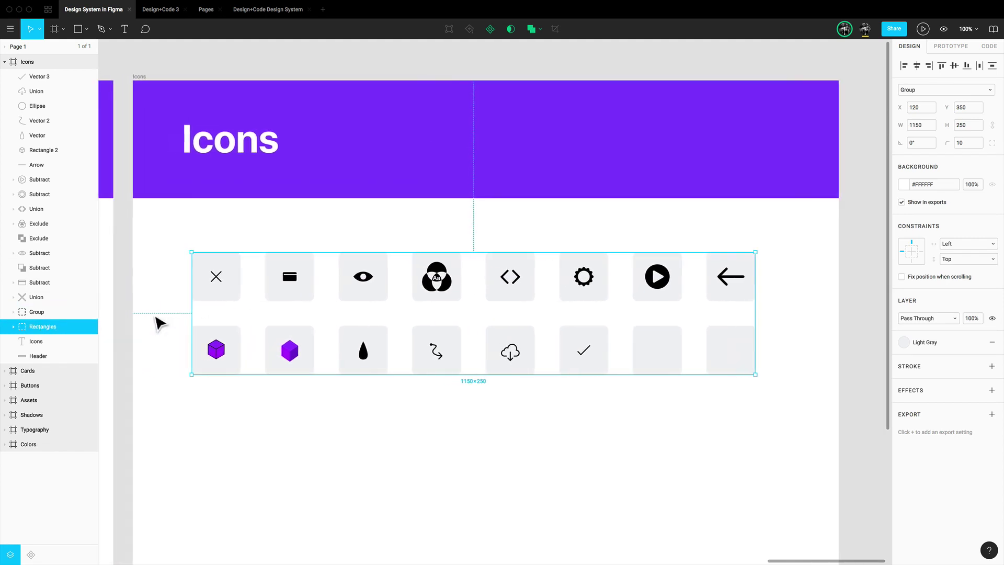
scroll(158, 321, "down", 2)
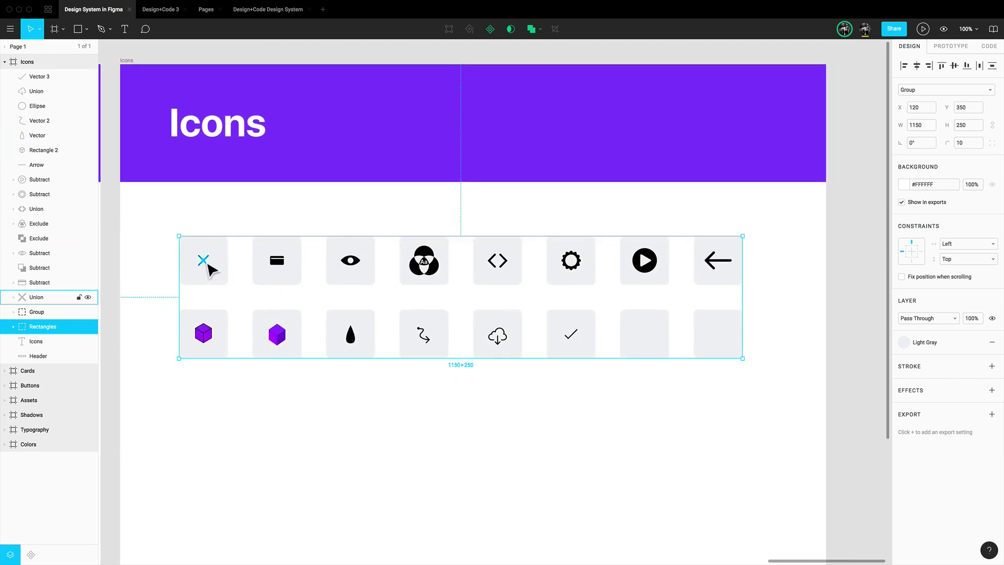
Step: Set the X icon's horizontal and vertical constraints to Center
left_click(208, 265)
scroll(206, 280, "left", 5)
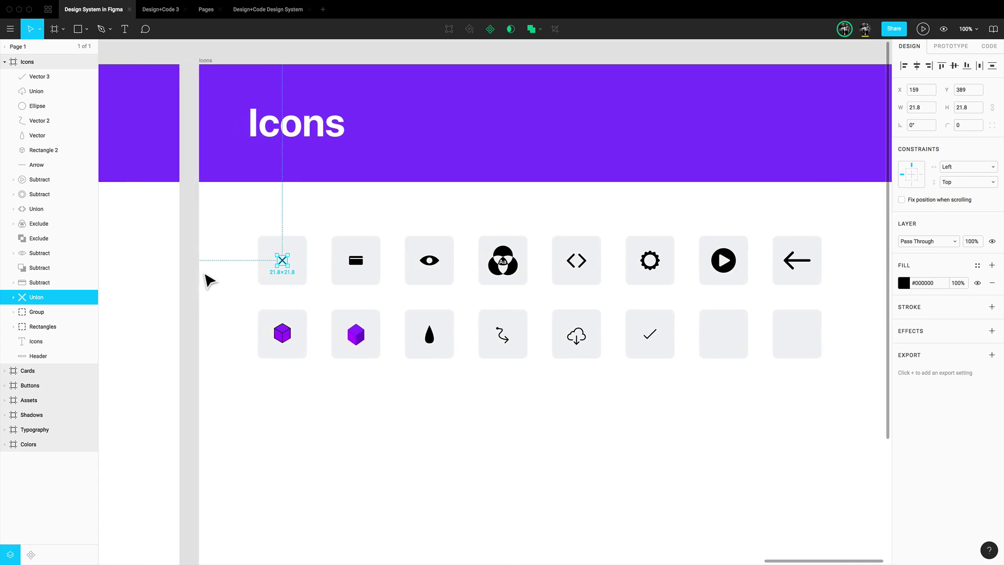
key("plus")
scroll(208, 275, "left", 5)
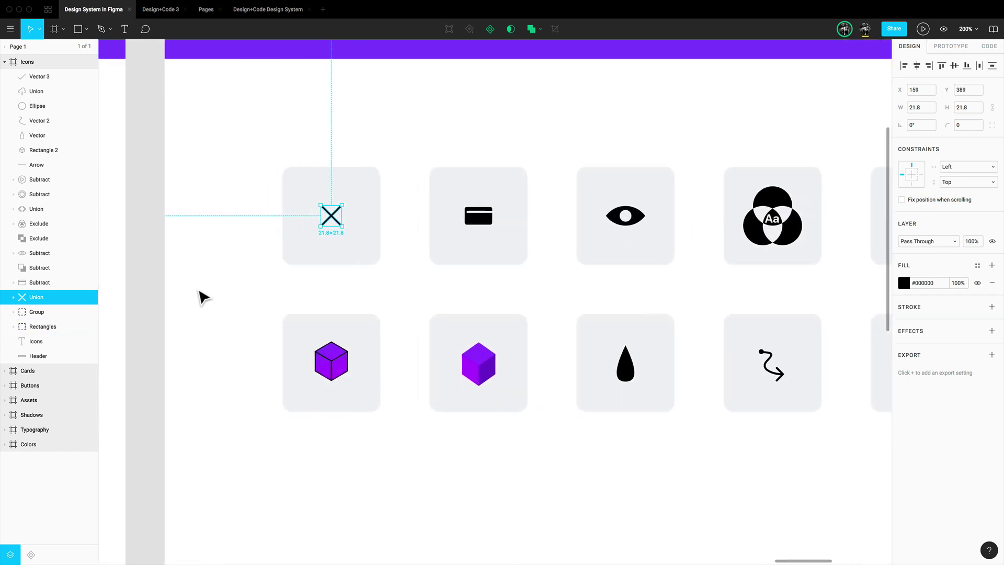
scroll(214, 278, "up", 1)
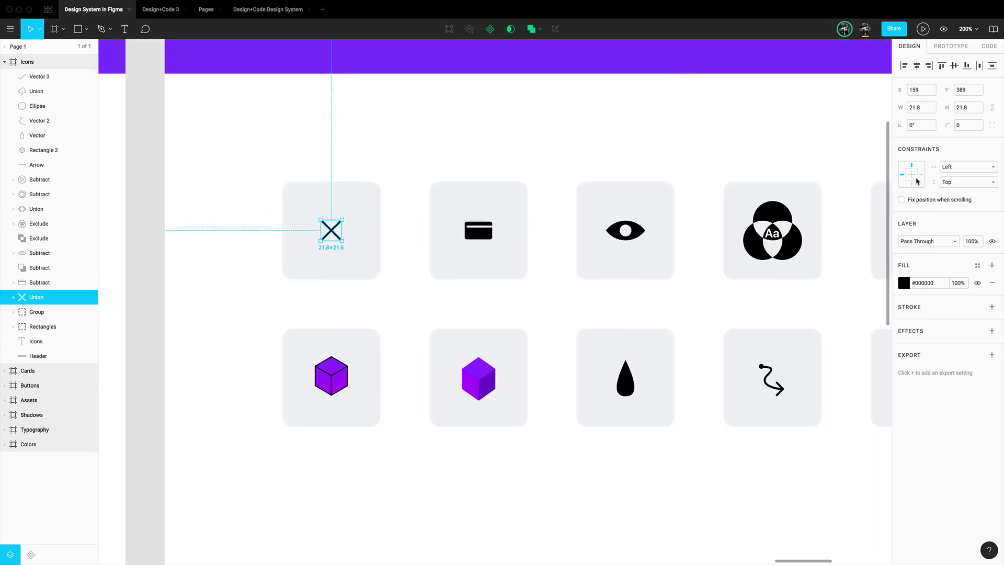
left_click(951, 168)
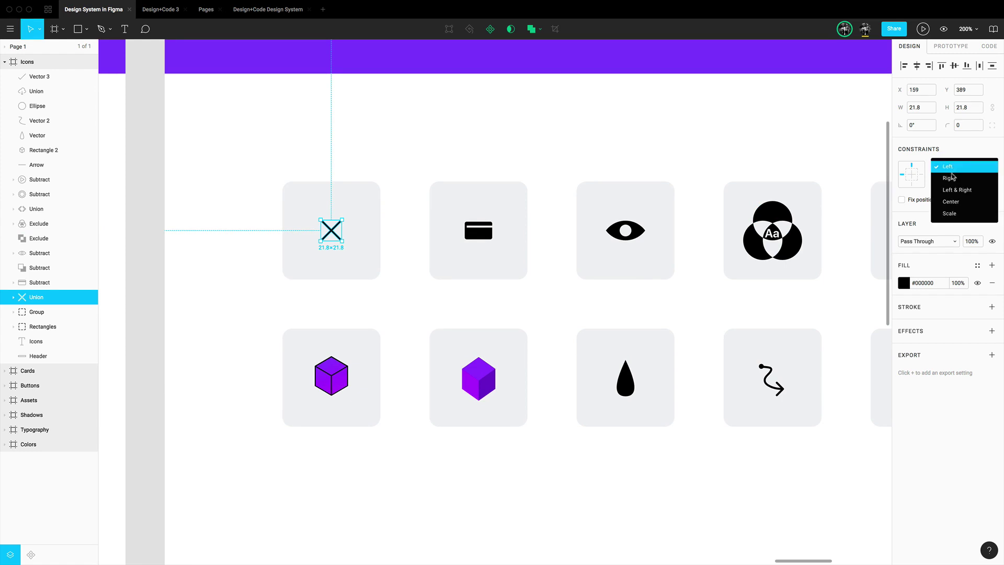
left_click(964, 206)
left_click(968, 183)
left_click(957, 216)
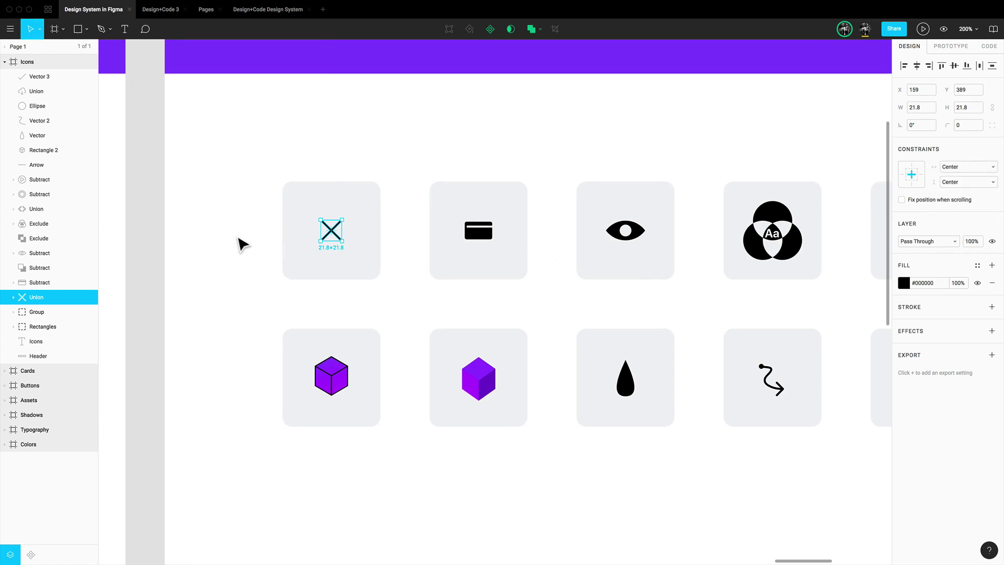
Step: Wrap the X icon in its own frame and enlarge that frame evenly to 50 × 50
key("alt")
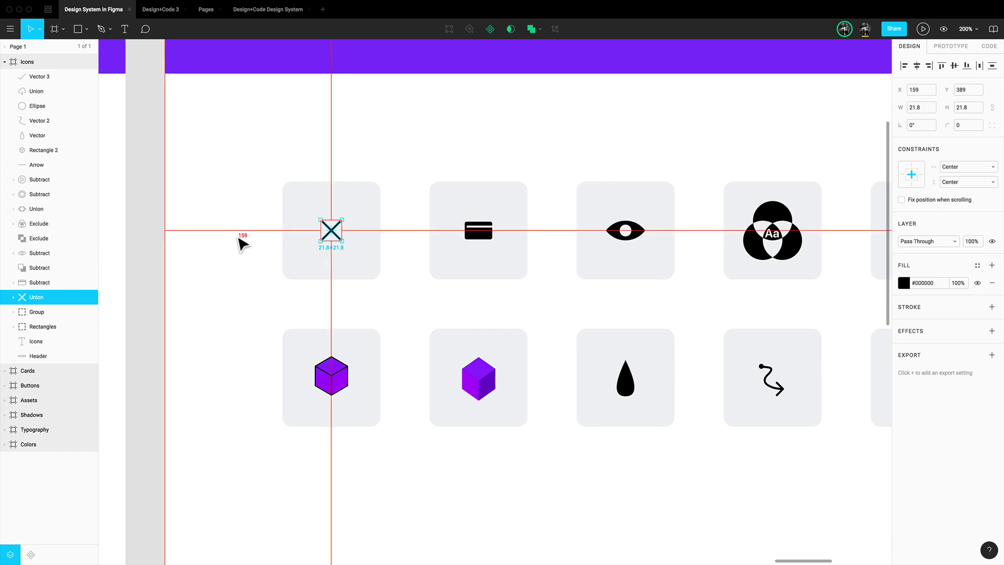
key("super+alt+g")
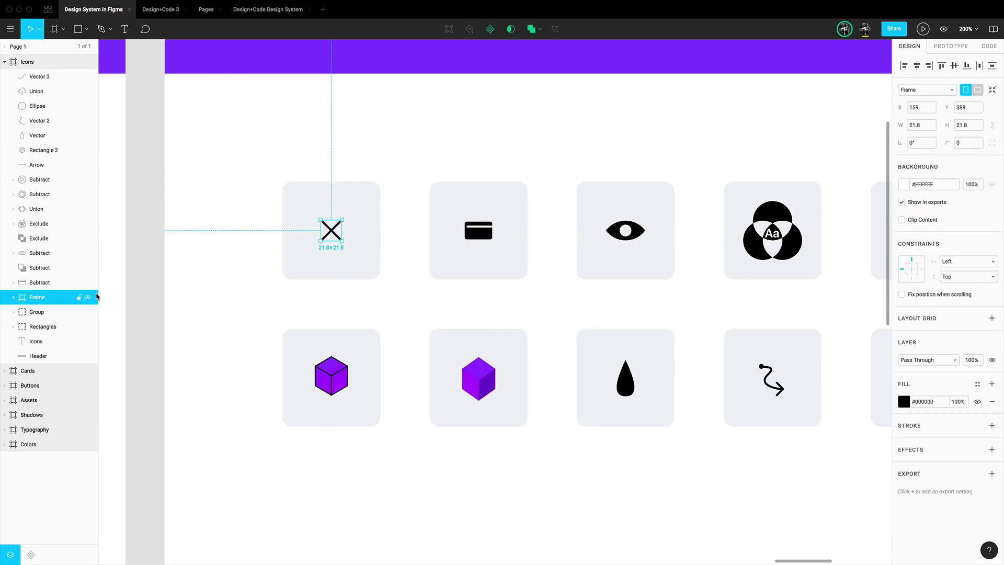
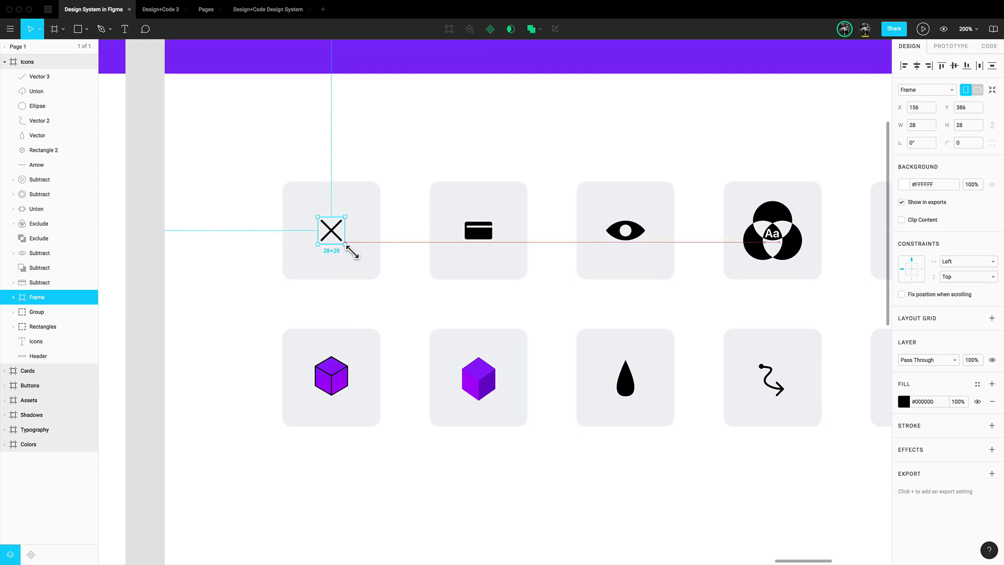
left_click_drag(349, 253, 362, 265)
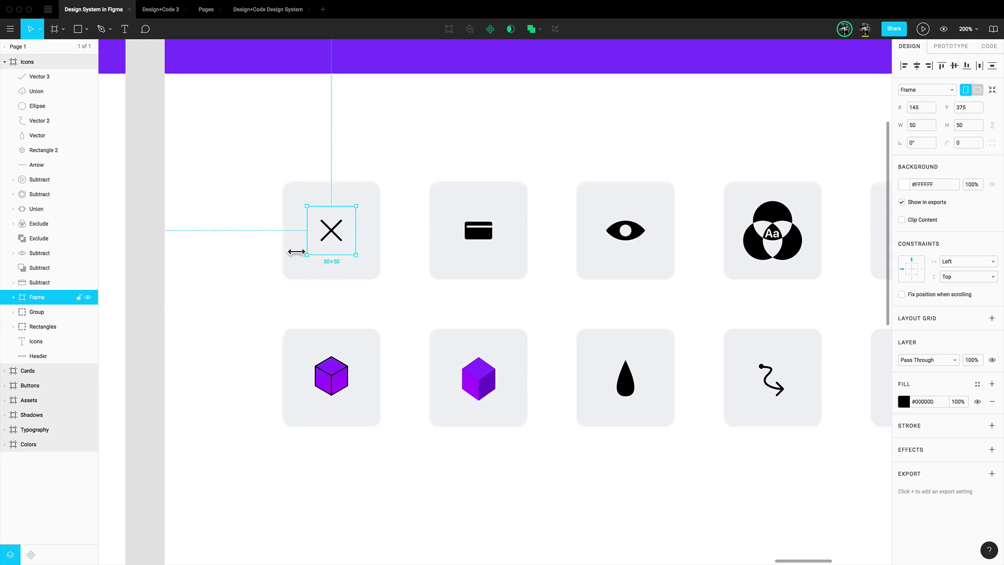
left_click(409, 285)
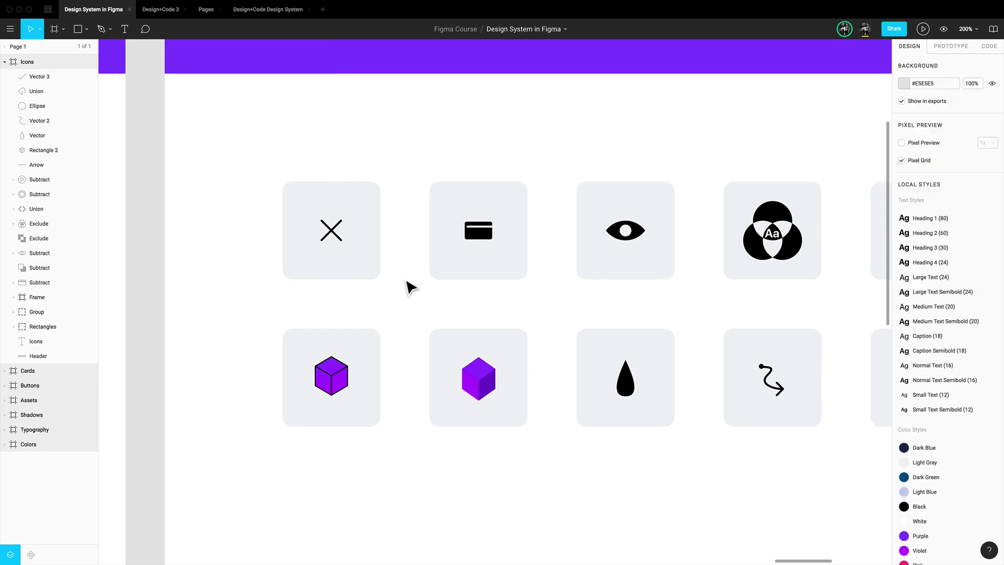
left_click(343, 255)
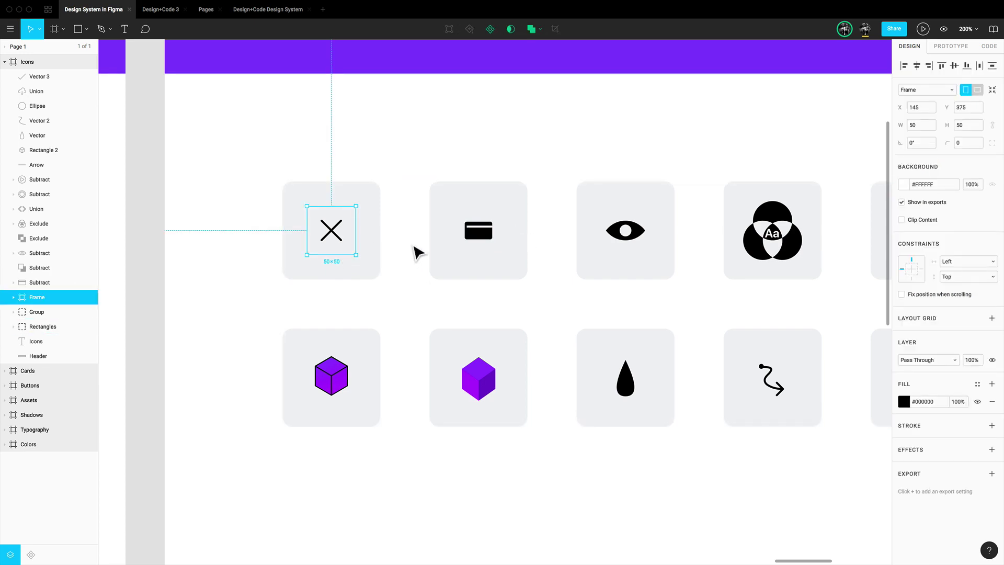
Step: Set the horizontal and vertical constraints to Center for all remaining icon layers, from the card up to the checkmark
left_click(43, 283)
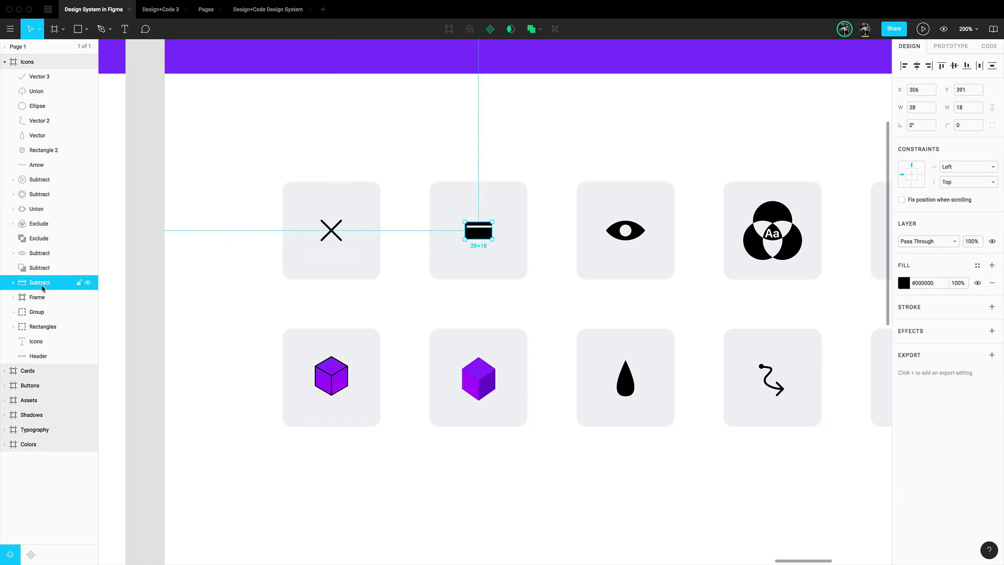
left_click(47, 77, "shift")
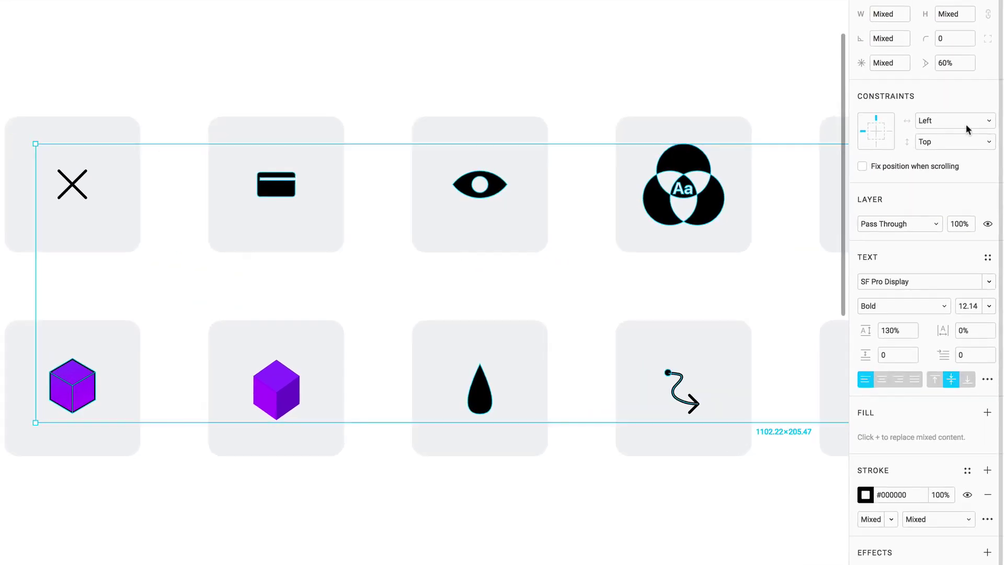
left_click(977, 186)
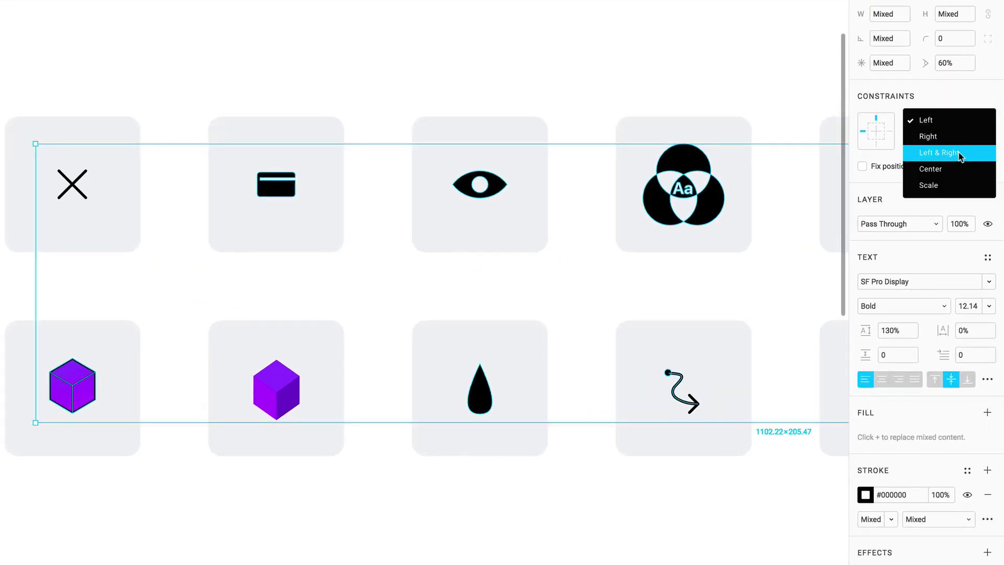
left_click(983, 219)
left_click(951, 142)
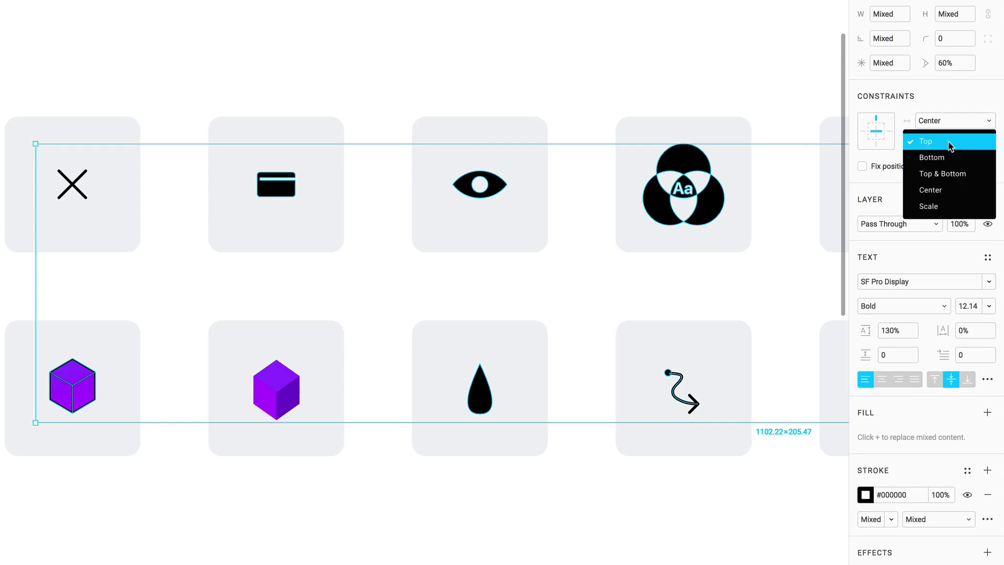
left_click(936, 189)
left_click(334, 85)
Step: Wrap the card icon in a frame, enlarge it around the icon and set its size to 50
scroll(389, 92, "right", 4)
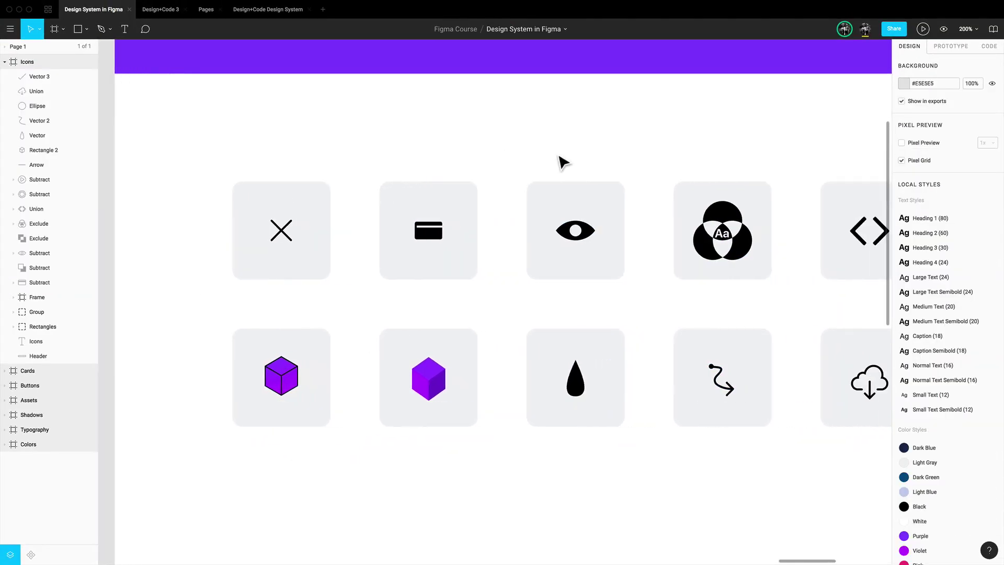
left_click(386, 243)
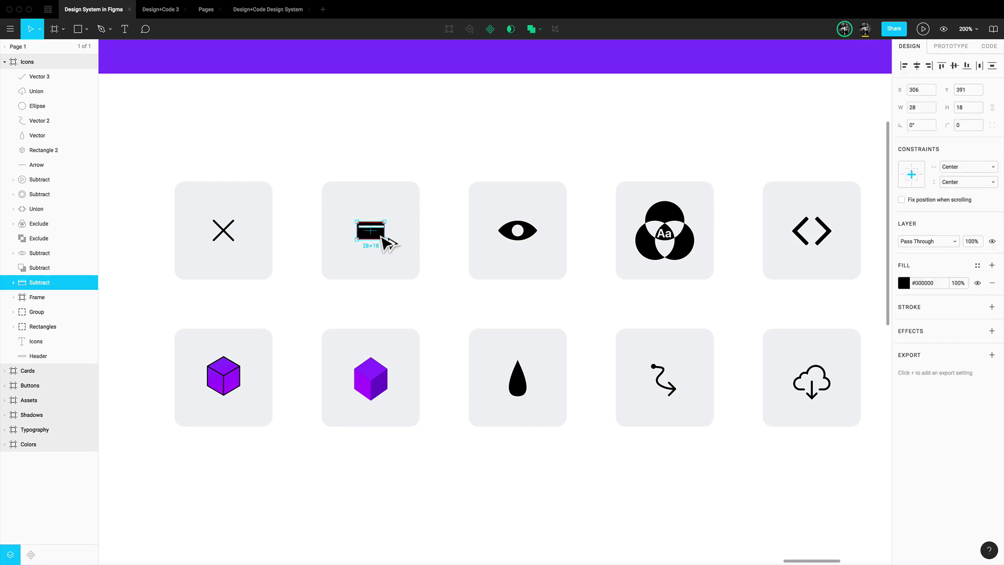
key("super+alt+g")
left_click_drag(384, 239, 395, 255)
left_click(915, 126)
type("50")
key("Return")
left_click(407, 214, "super")
left_click(444, 224)
Step: Wrap the eye icon in a frame and enlarge it evenly to match the other icon frames
left_click(533, 233)
key("super+alt+g")
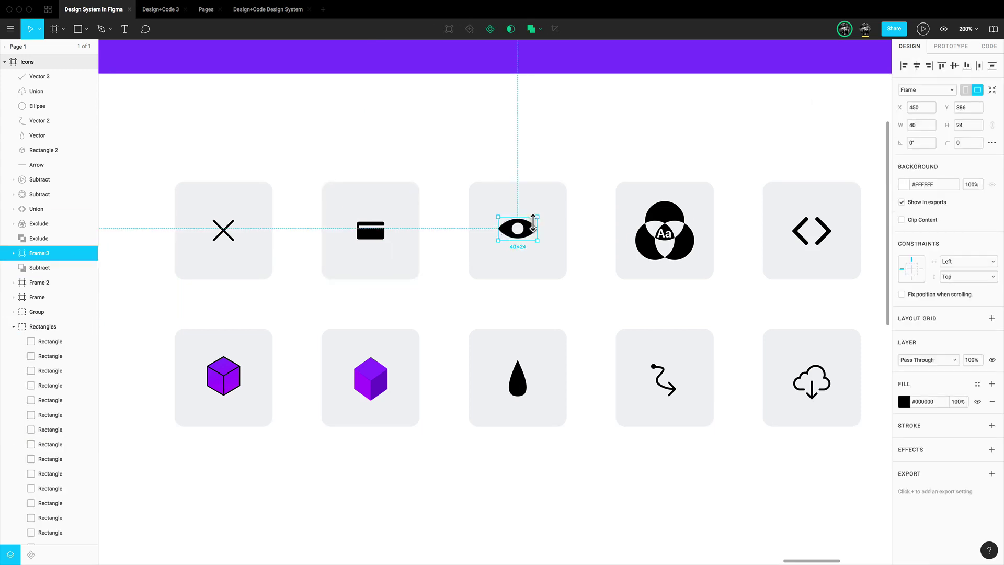
left_click_drag(531, 220, 531, 206)
left_click_drag(538, 231, 542, 231)
Step: Wrap the overlapping-circles icon in a 100 × 100 frame that covers its tile
left_click(656, 224)
scroll(598, 217, "right", 3)
key("super+alt+g")
scroll(601, 230, "right", 5)
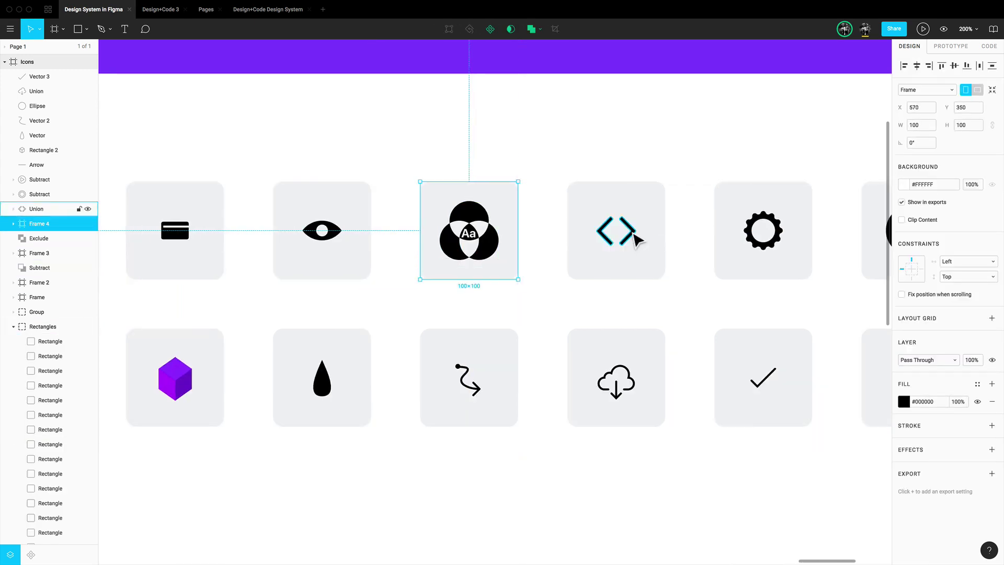
Step: Wrap the code-brackets icon in a frame the size of the other icon frames and centre it horizontally on its tile
left_click(557, 232)
key("super+alt+g")
left_click(969, 126)
left_click(579, 224, "shift+super")
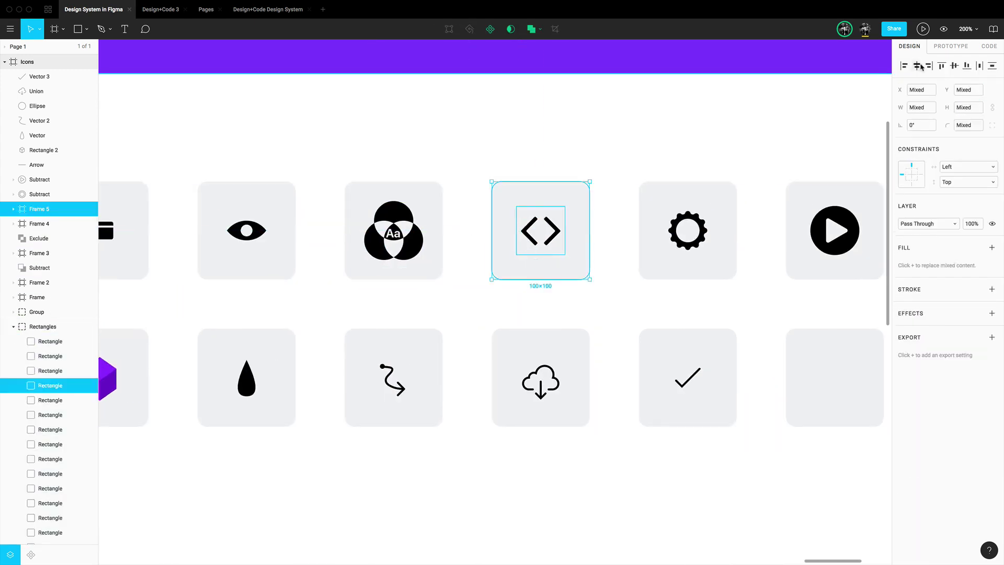
left_click(917, 66)
Step: Wrap the gear icon in a frame and enlarge the frame evenly around it
scroll(591, 230, "right", 4)
left_click(533, 242)
key("super+alt+g")
left_click_drag(537, 250, 542, 255)
Step: Wrap the play icon in the first row's seventh tile in its own frame
scroll(648, 225, "right", 3)
scroll(601, 218, "right", 3)
left_click(519, 208)
key("super+alt+g")
scroll(627, 209, "right", 3)
Step: Wrap the left-pointing arrow in a frame and extend the frame's height above and below the arrow
left_click(632, 200)
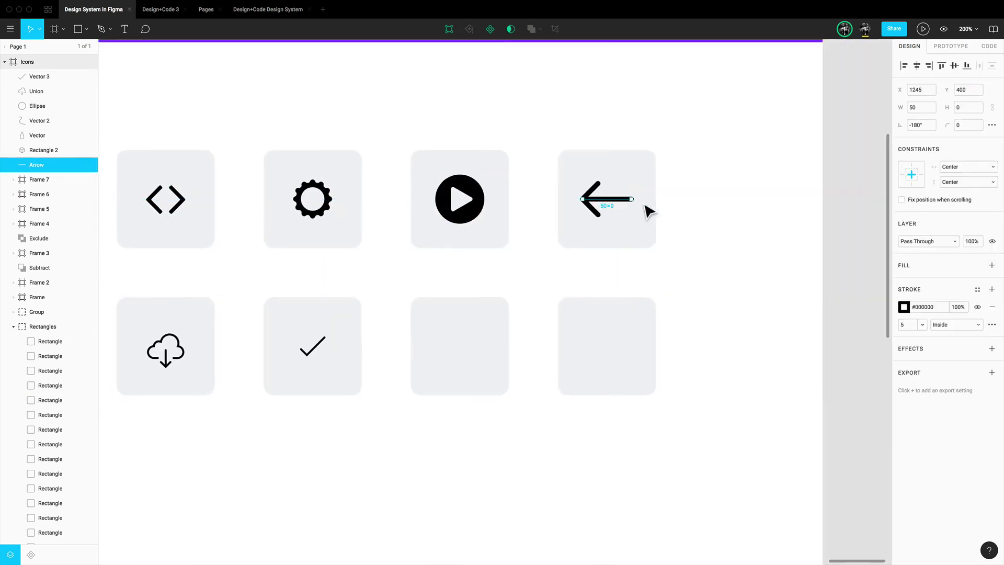
key("super+alt+g")
left_click(626, 204)
left_click(609, 197)
double_click(585, 203)
left_click(591, 203)
mouse_move(594, 201)
left_mouse_down()
mouse_move(594, 248)
mouse_move(594, 183)
left_mouse_up()
left_click_drag(620, 202, 596, 151)
left_click_drag(643, 231, 643, 250)
Step: Wrap the outlined cube in the second row's first tile in a frame and enlarge the frame around it
scroll(677, 254, "left", 3)
scroll(677, 253, "left", 10)
left_click(456, 351)
key("super+alt+g")
mouse_move(456, 362)
left_mouse_down()
mouse_move(465, 369)
mouse_move(463, 353)
left_mouse_up()
left_click_drag(453, 378, 453, 373)
Step: Wrap the shaded cube in the second row's second tile in a frame and enlarge it around the cube
key("super+equal")
left_click(679, 360)
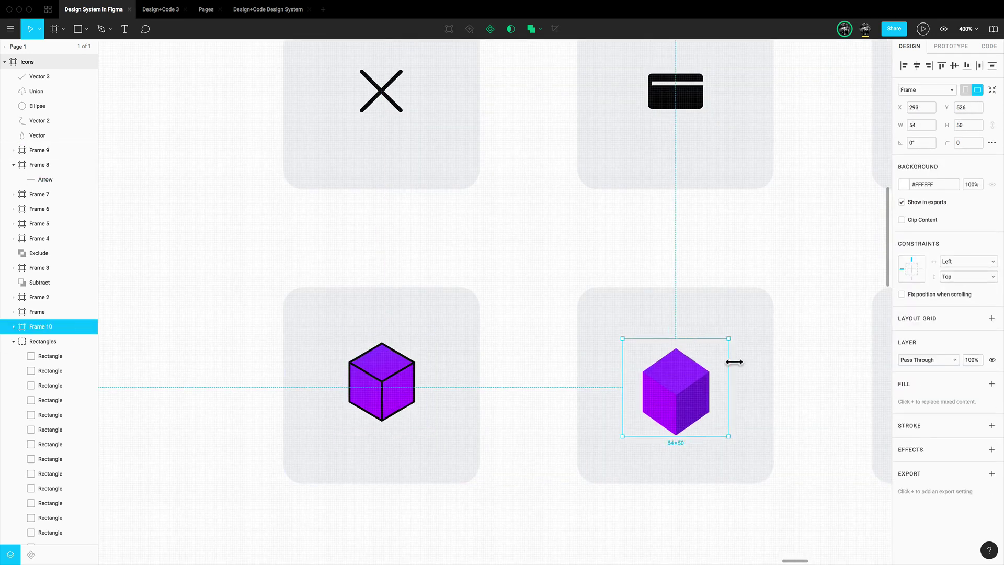
key("super+alt+g")
Step: Wrap the teardrop in a frame, enlarge it to about 50 × 51 and open the frame's height for editing
scroll(758, 376, "right", 5)
left_click(572, 408)
key("super+alt+g")
left_click_drag(576, 392, 613, 378)
left_click_drag(591, 423, 591, 436)
left_click(967, 125)
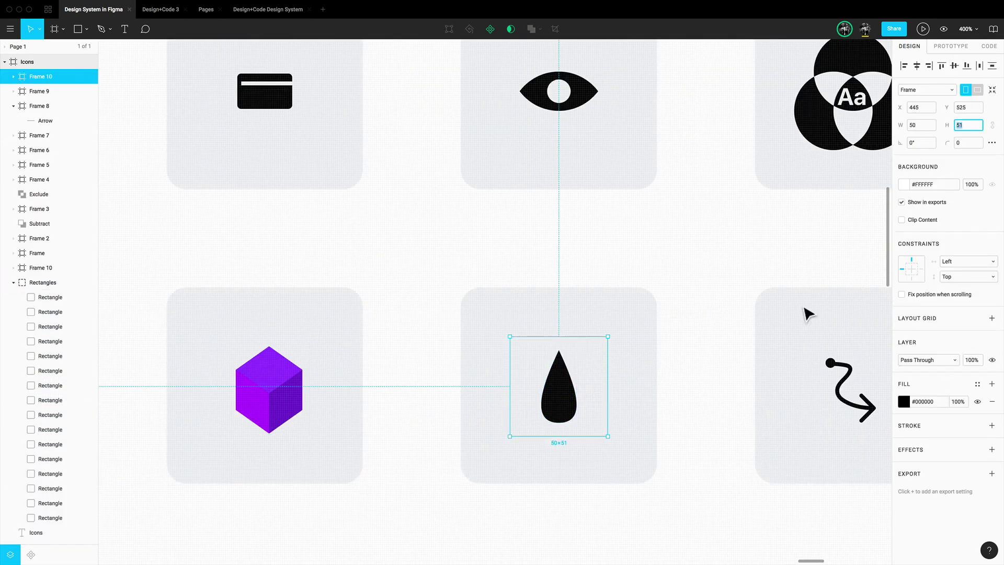
Step: Wrap the curved arrow and its start dot together in one frame and enlarge the frame around them
scroll(806, 314, "right", 8)
left_click(384, 363)
left_click(406, 373)
left_click(383, 362)
left_click(404, 370, "shift")
key("super+alt+g")
left_click(921, 126)
left_click_drag(429, 384, 412, 341)
Step: Wrap the cloud-download icon in a frame, enlarge it around the icon and set its height to 50
left_click(424, 364)
scroll(425, 364, "right", 4)
scroll(424, 365, "right", 4)
double_click(425, 365)
scroll(49, 157, "up", 2)
left_click(47, 94)
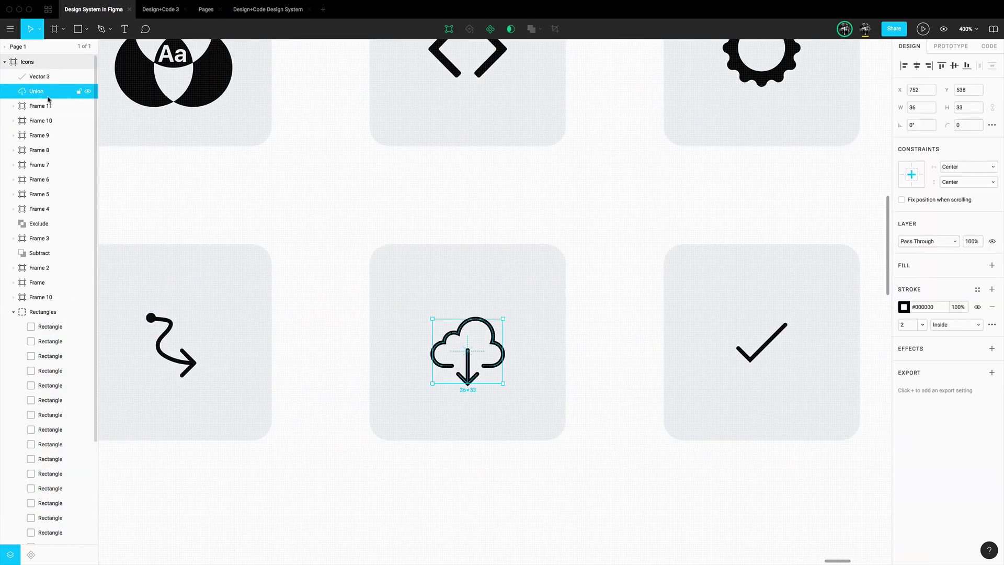
key("super+alt+g")
left_click_drag(495, 318, 537, 299)
left_click(968, 125)
type("50")
left_click(543, 293, "shift")
Step: Wrap the checkmark in the second row's sixth tile in its own frame
scroll(683, 240, "right", 4)
left_click(58, 77)
key("super+alt+g")
left_click(644, 330)
Step: Collapse the Rectangles group and return to the full icon grid at 100% zoom with nothing selected
key("super+0")
left_click(13, 312)
left_click(305, 238)
scroll(153, 351, "left", 2)
left_click(153, 351)
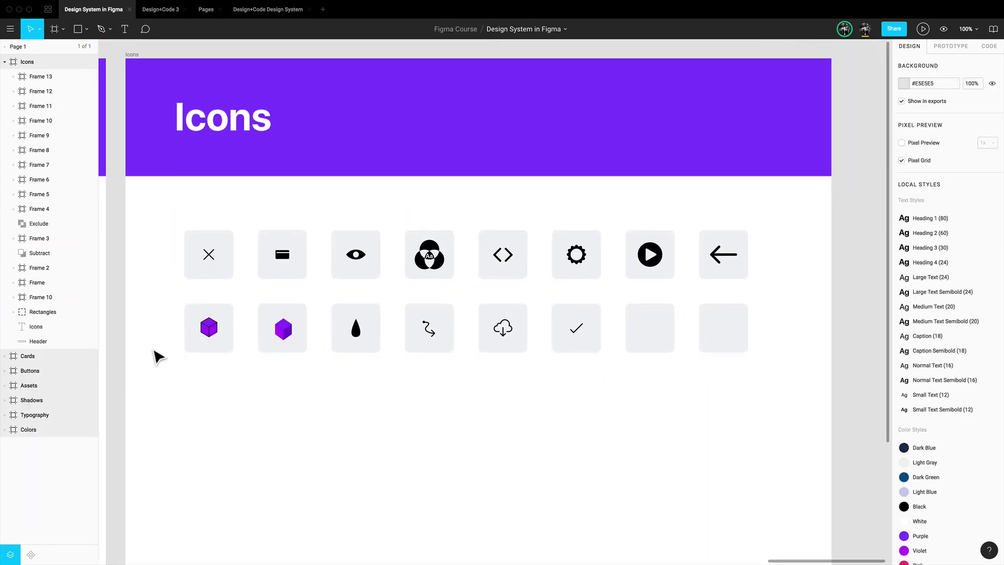
scroll(206, 291, "right", 1)
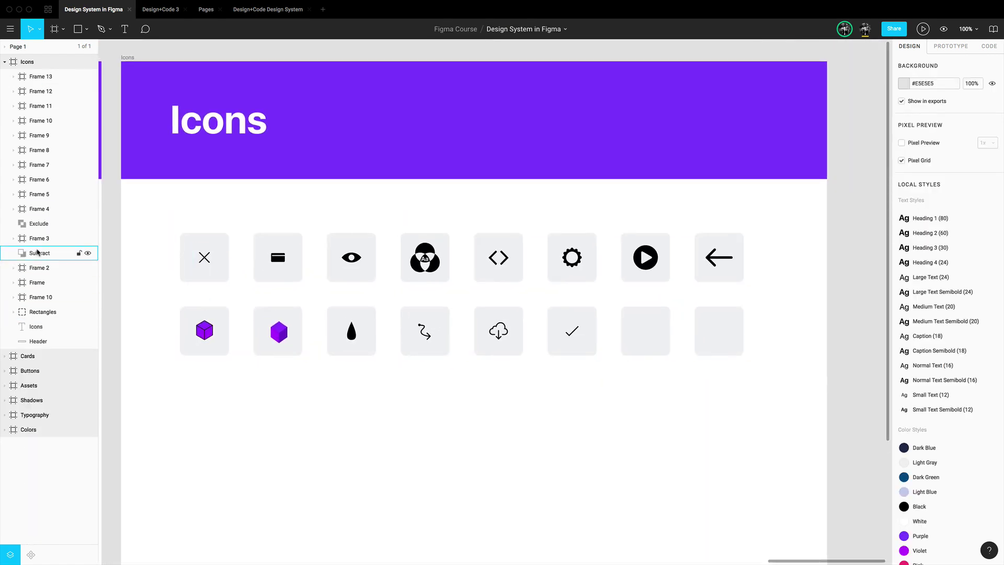
Step: Delete the leftover Subtract and Exclude layers from the Icons frame
left_click(68, 253)
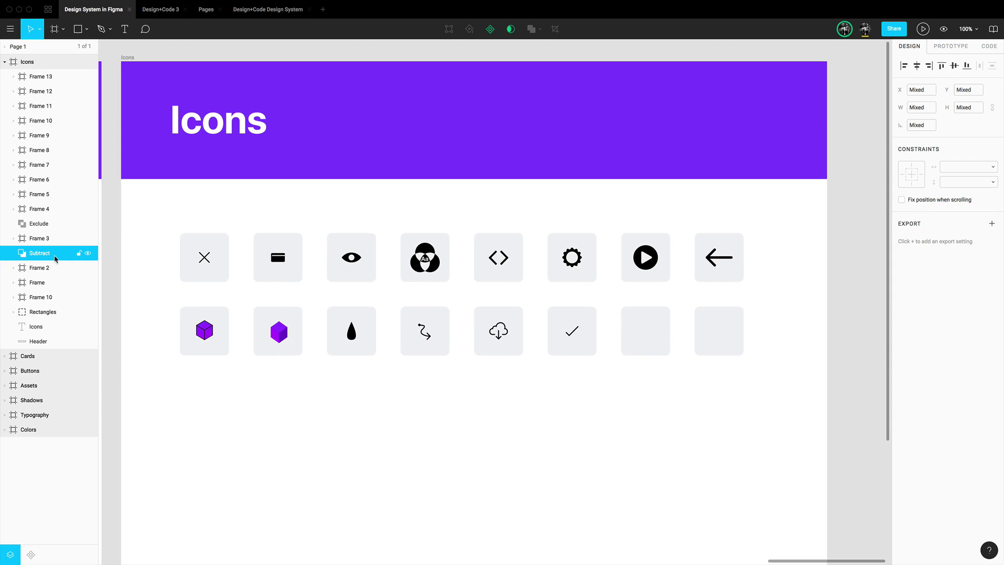
key("Delete")
left_click(53, 224)
key("Delete")
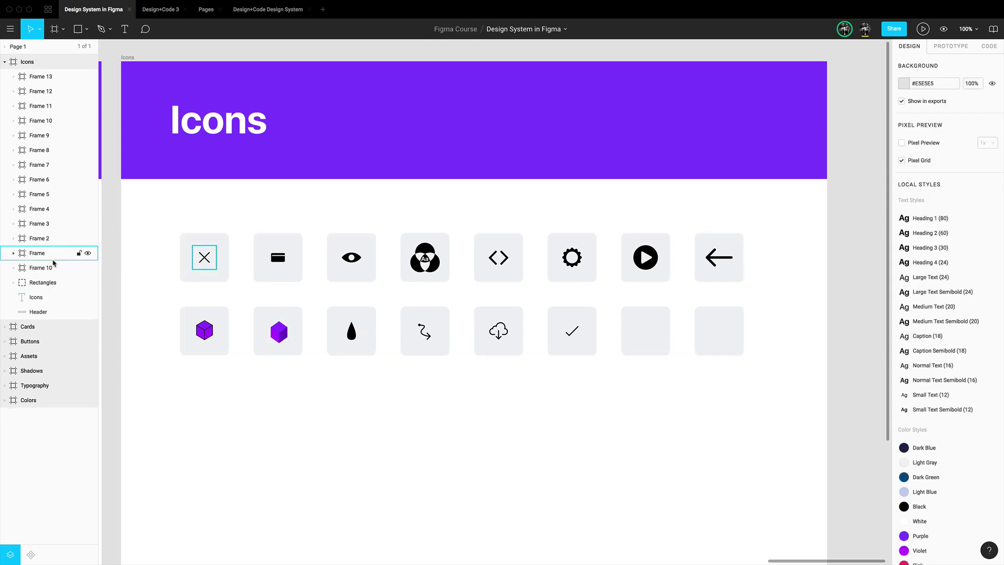
Step: Rename the X icon's frame as Icons / Close and turn it into a component
left_click(54, 265)
left_click(211, 266)
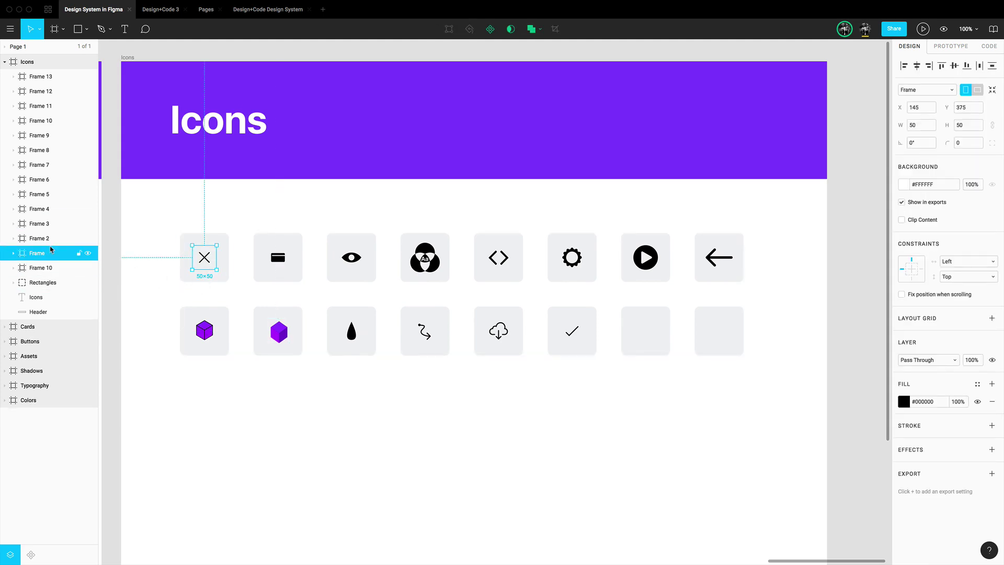
double_click(37, 253)
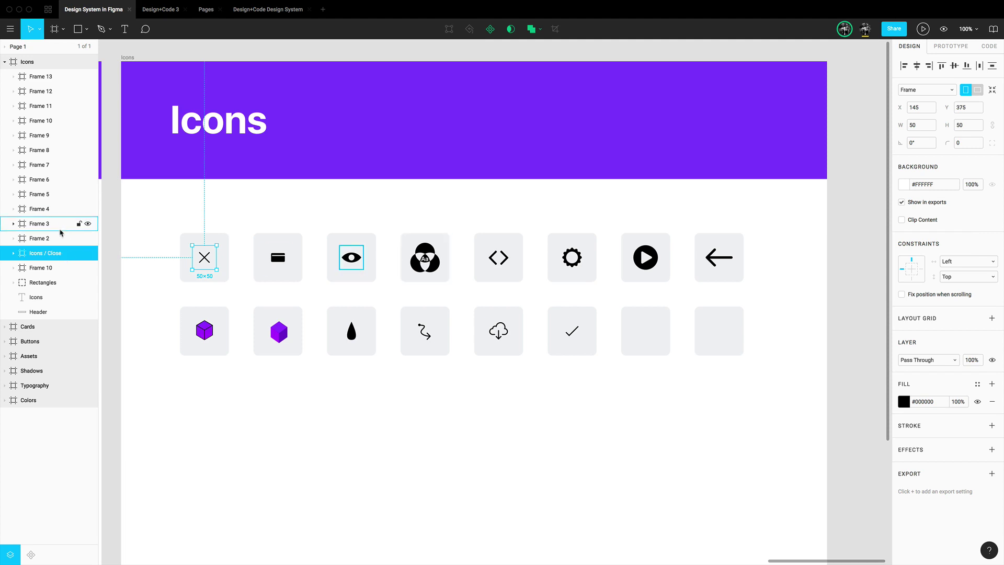
key("alt+super+k")
Step: Rename the card icon's frame as Icons / Card and the eye icon's frame as Icons / Eye
double_click(58, 239)
type("Icons / Card")
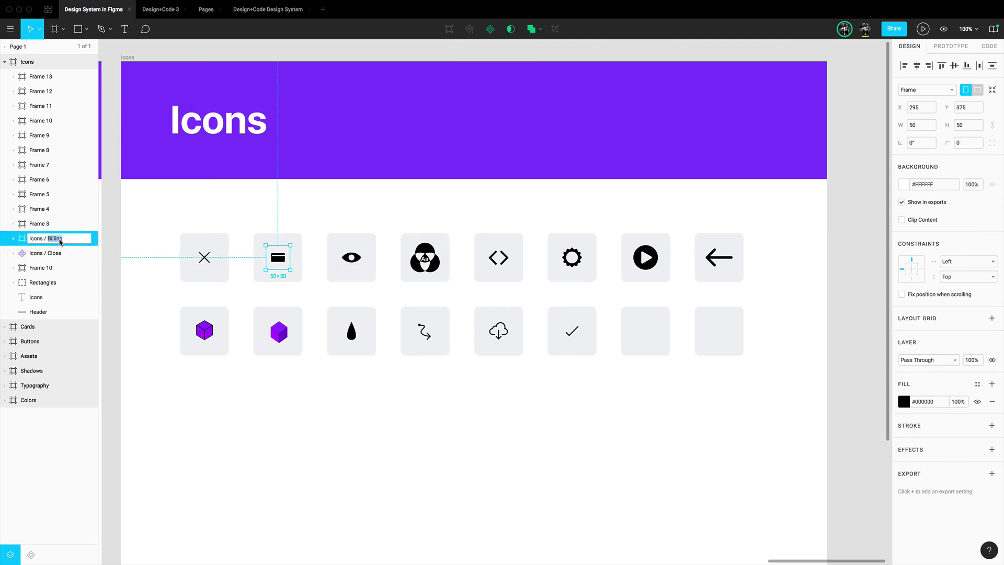
key("Return")
double_click(59, 225)
type("Icons / Hide")
key("BackSpace")
key("BackSpace")
key("BackSpace")
key("BackSpace")
type("Eye")
key("Return")
Step: Rename the overlapping-circles icon's frame as Icons / Type and the angle-brackets icon's frame as Icons / Code
double_click(51, 212)
type("Icons / Type")
key("Return")
double_click(53, 198)
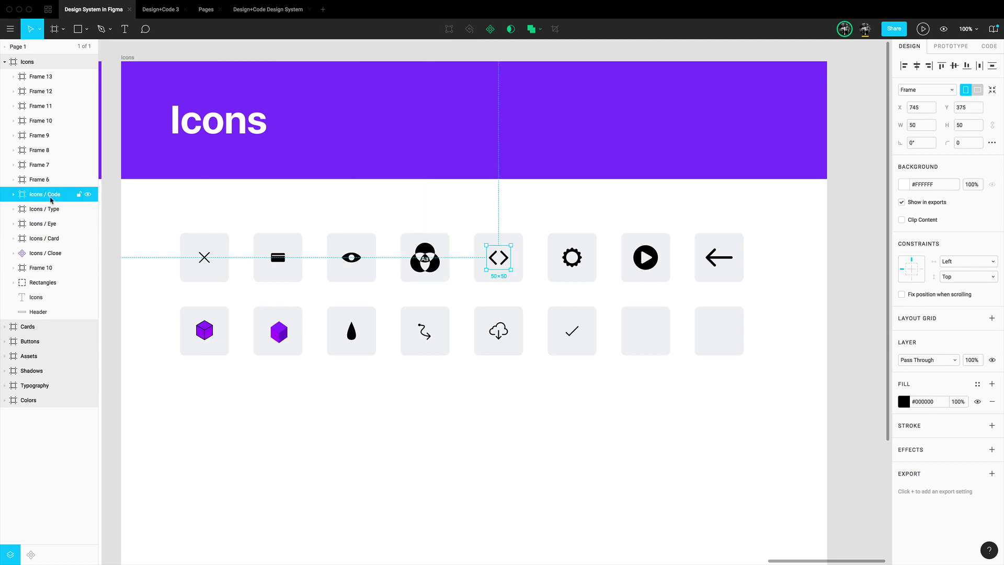
Step: Rename Frames 6 to 9 as Icons / Cog, Icons / Play, Icons / Back and Icons / Cube, and the frame above as Icons / Cube 2
double_click(47, 138)
type("Icons / Cube")
key("Return")
double_click(52, 123)
type("Icons / Cube 2")
key("Return")
Step: Rename the curved-arrow, cloud, checkmark and drop frames as Icons / Path, Icons / Download, Icons / Check and Icons / Drop
double_click(61, 109)
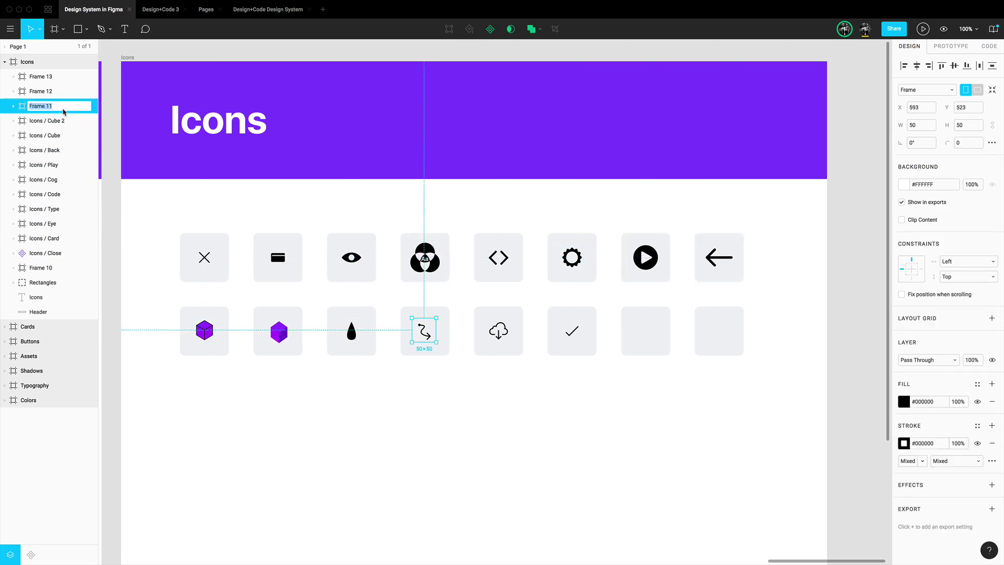
type("Icons / Path")
double_click(42, 268)
double_click(49, 122)
type("Icons / Drop")
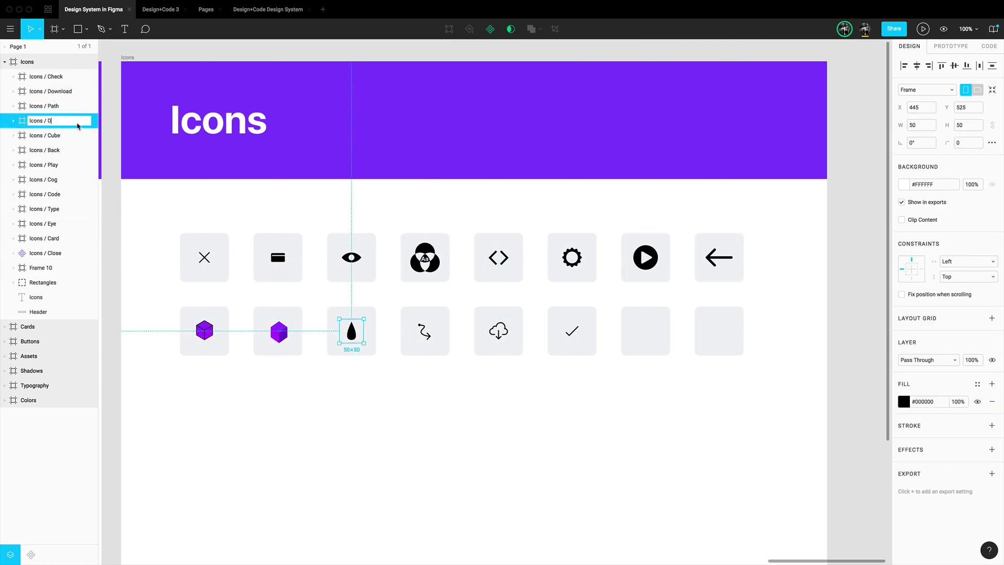
Step: Rename the remaining Frame 10 as Icons / Cube 2 and turn it into a component
double_click(46, 270)
type("Icons / Cube 2")
key("Return")
key("alt+super+k")
Step: Turn each remaining icon frame, from Icons / Card up to Icons / Check, into its own component and clear the selection
left_click(44, 224)
left_click(490, 29)
left_click(45, 194)
left_click(44, 179)
left_click(490, 30)
left_click(45, 150)
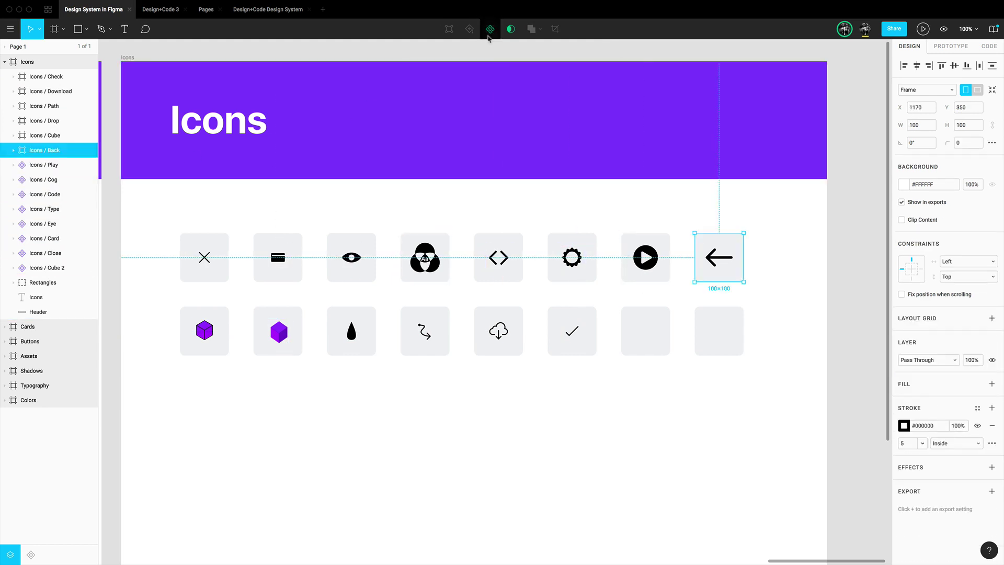
left_click(50, 92)
left_click(490, 29)
left_click(47, 283)
left_click(597, 432)
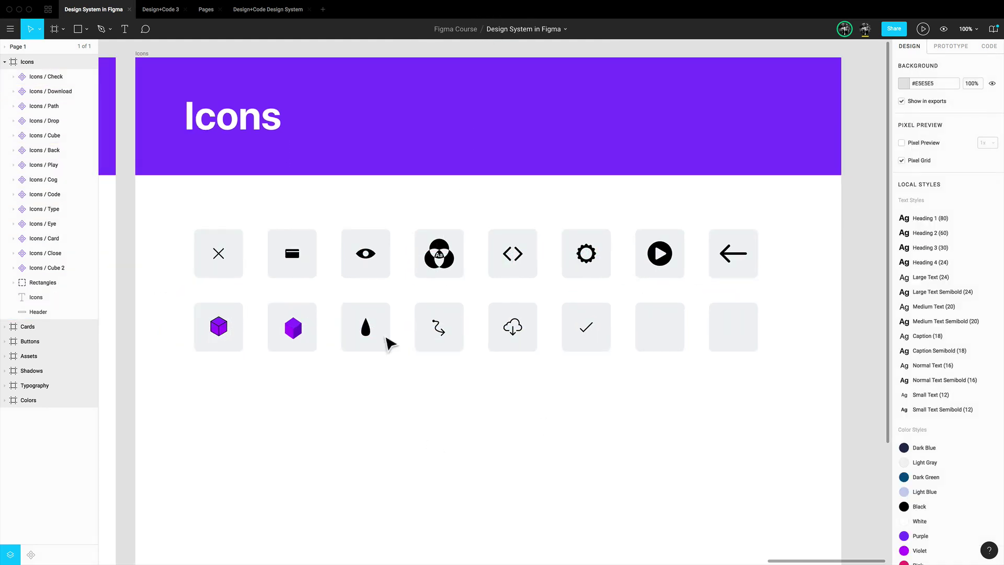
left_click(53, 76)
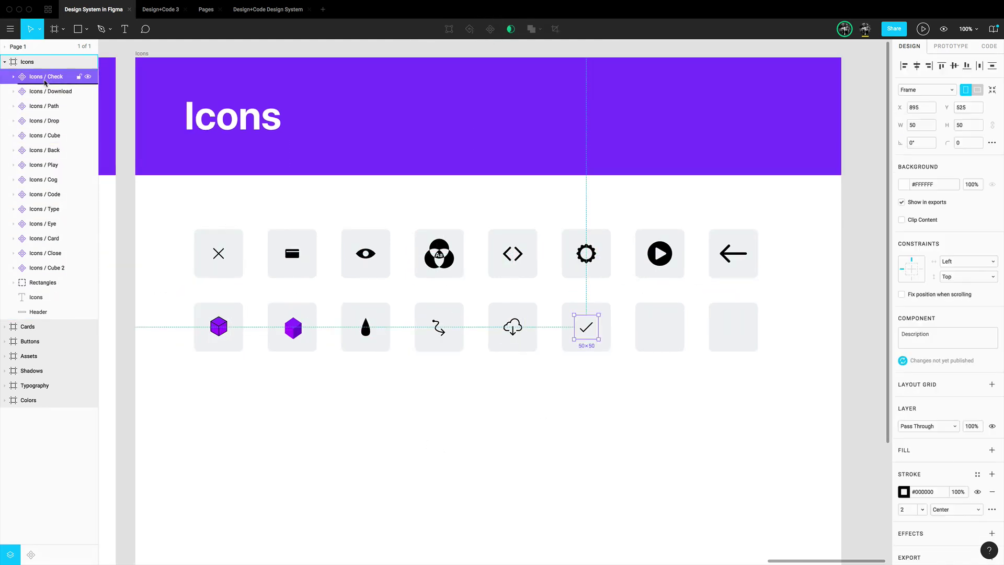
left_click(58, 269)
left_click(389, 427)
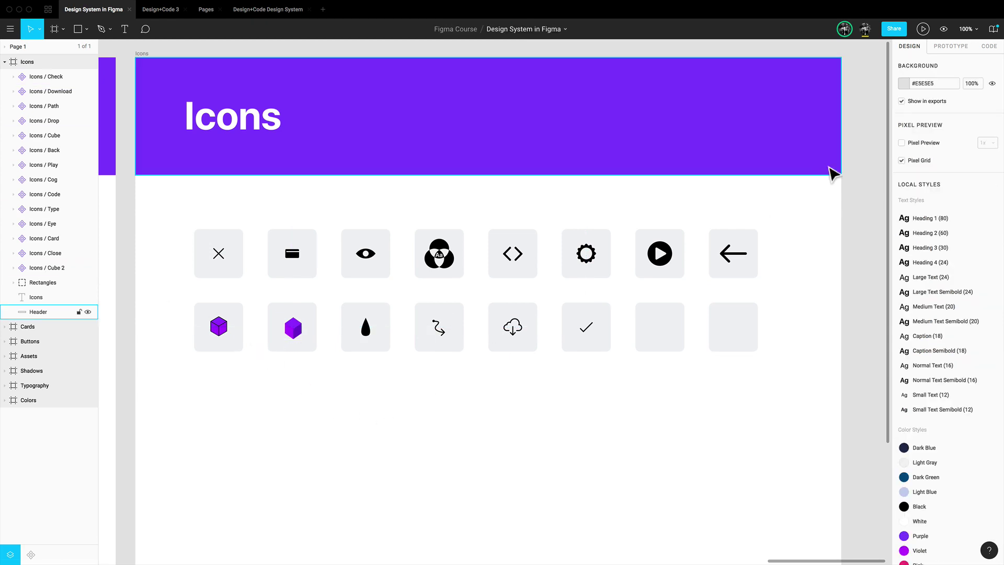
Step: Start publishing the file's changes to the team library and review the included styles and components
key("alt+super+o")
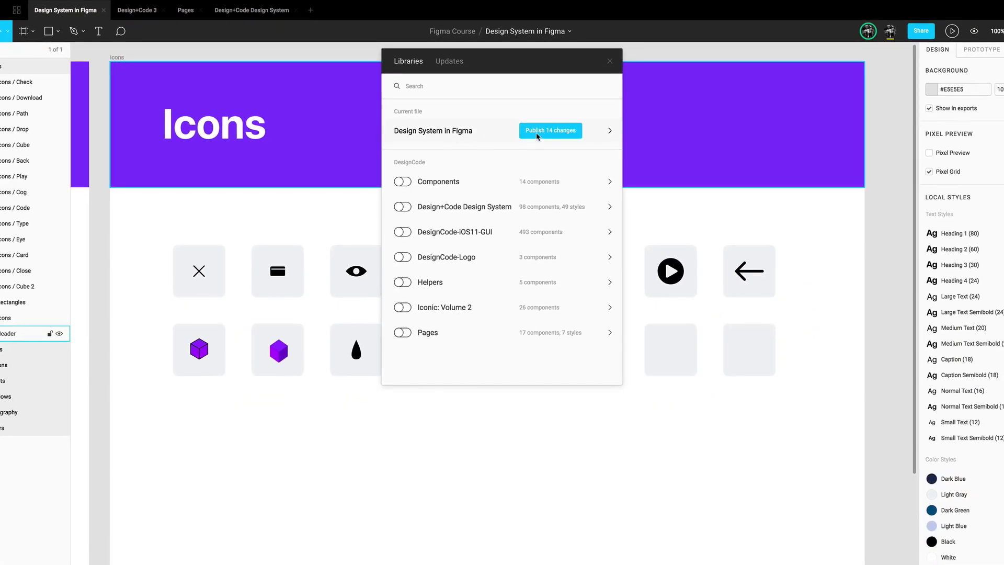
left_click(537, 135)
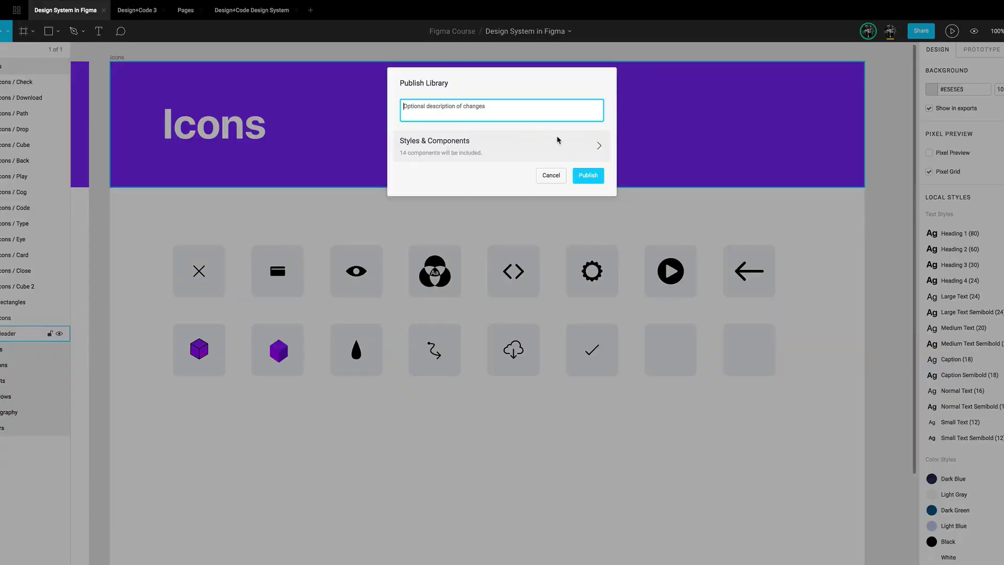
left_click(524, 153)
scroll(453, 288, "down", 20)
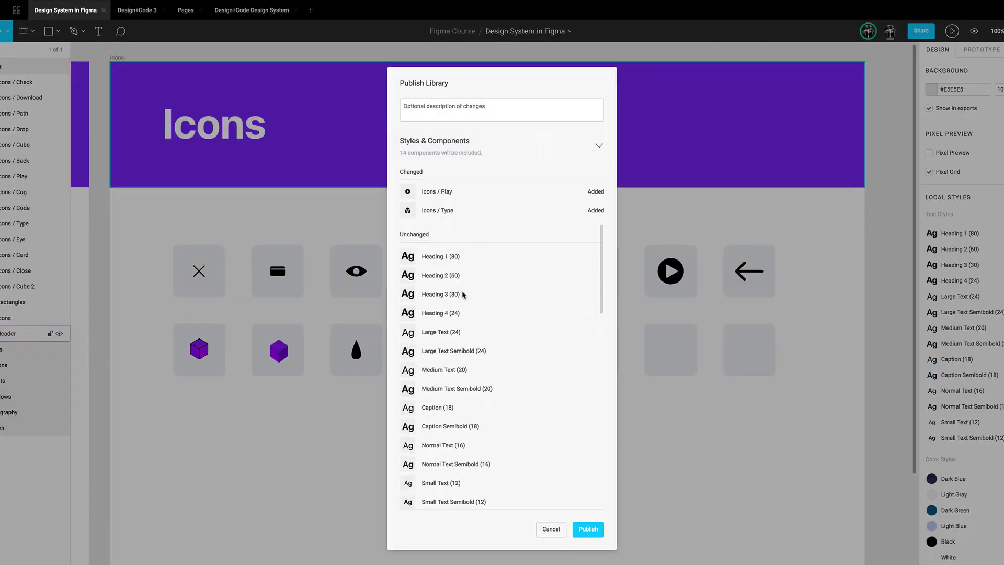
scroll(496, 260, "up", 3)
scroll(496, 260, "up", 12)
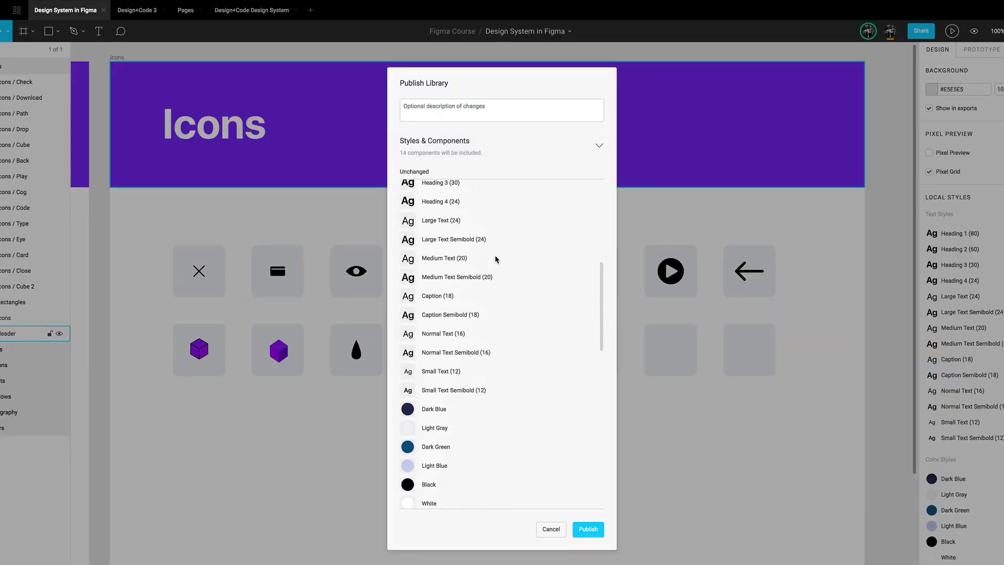
scroll(495, 255, "up", 2)
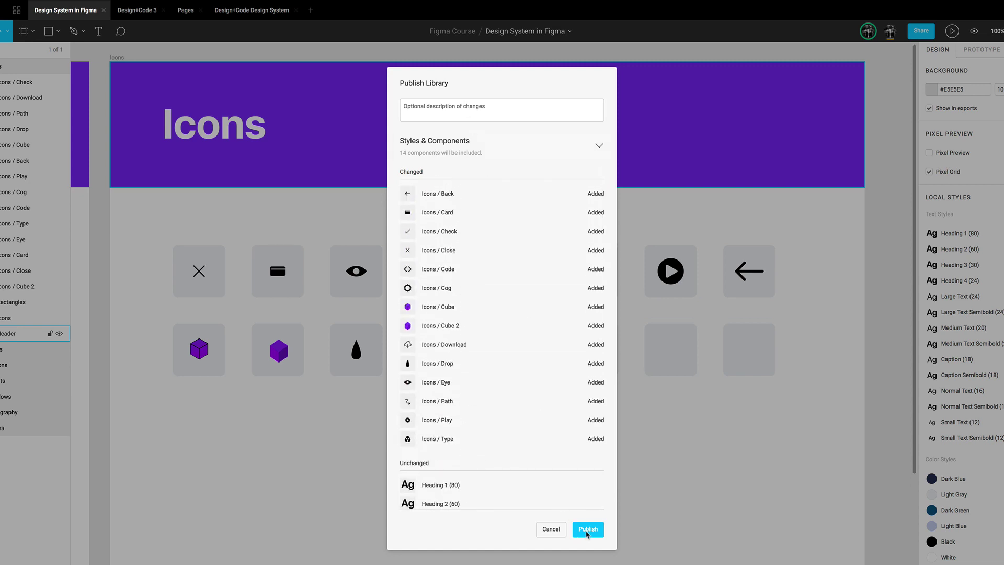
Step: Publish the added icon components to the library
left_click(587, 529)
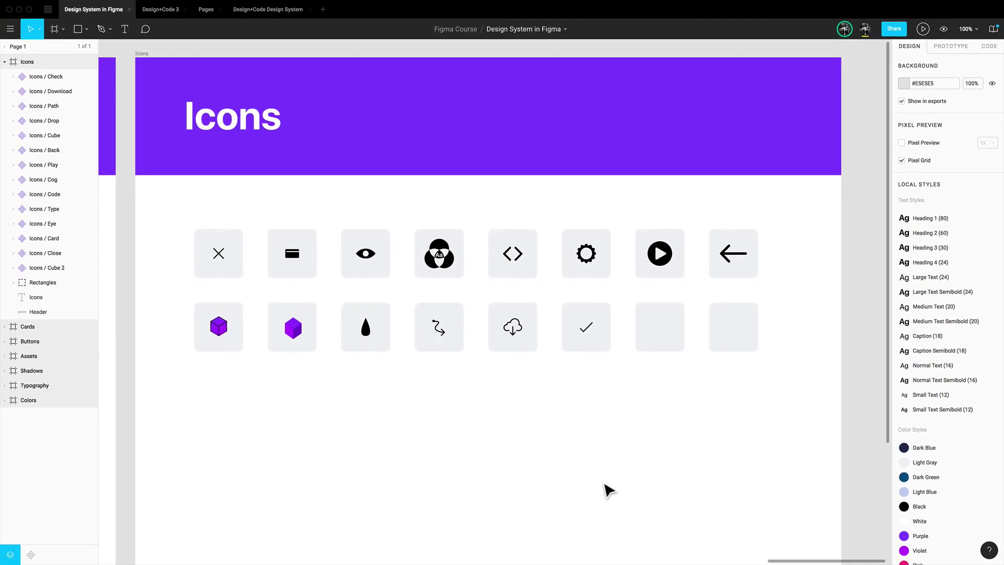
scroll(309, 201, "right", 1)
scroll(309, 201, "left", 1)
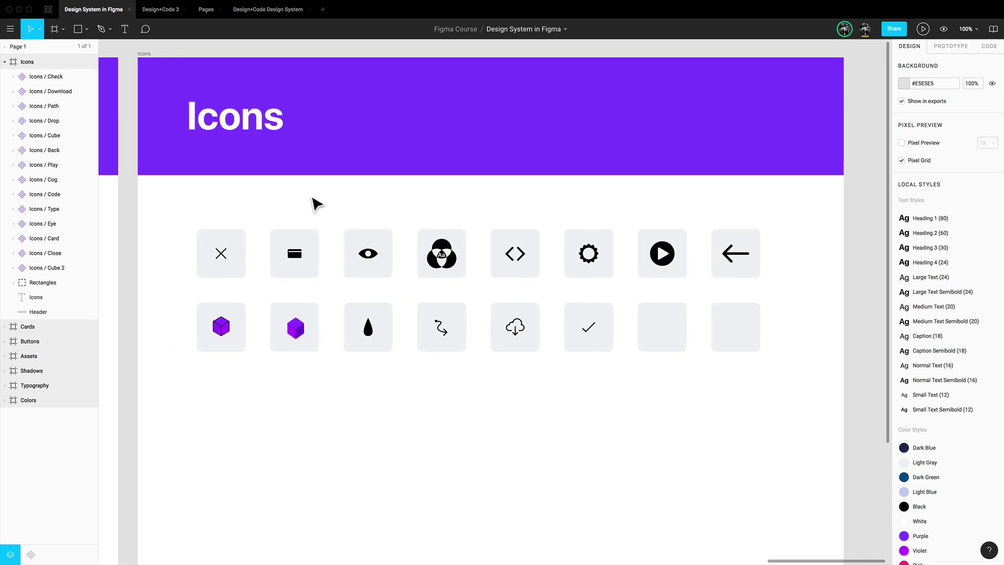
Step: Open the Pages file and examine the React course page's hero, intro text and section list
left_click(207, 11)
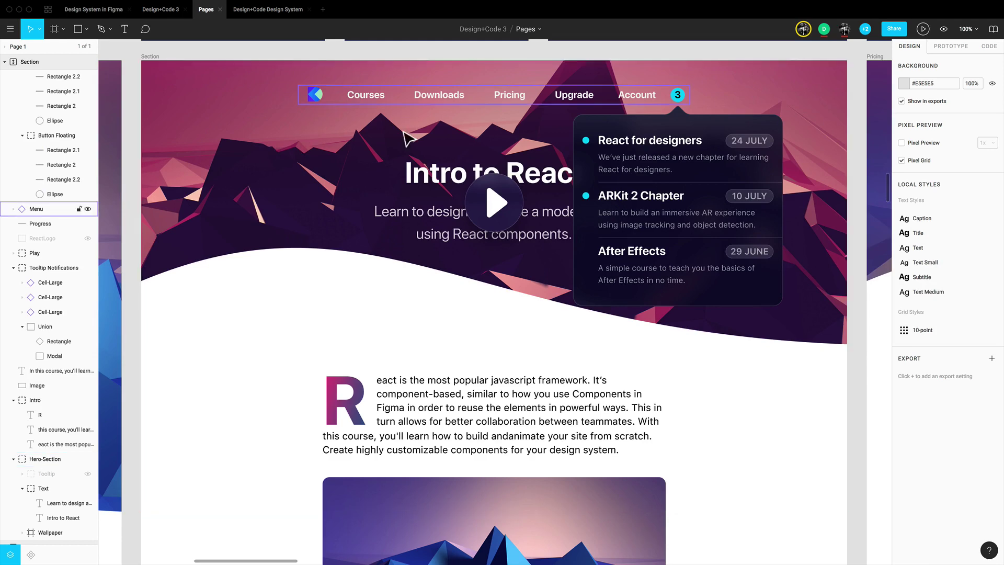
scroll(256, 156, "down", 10)
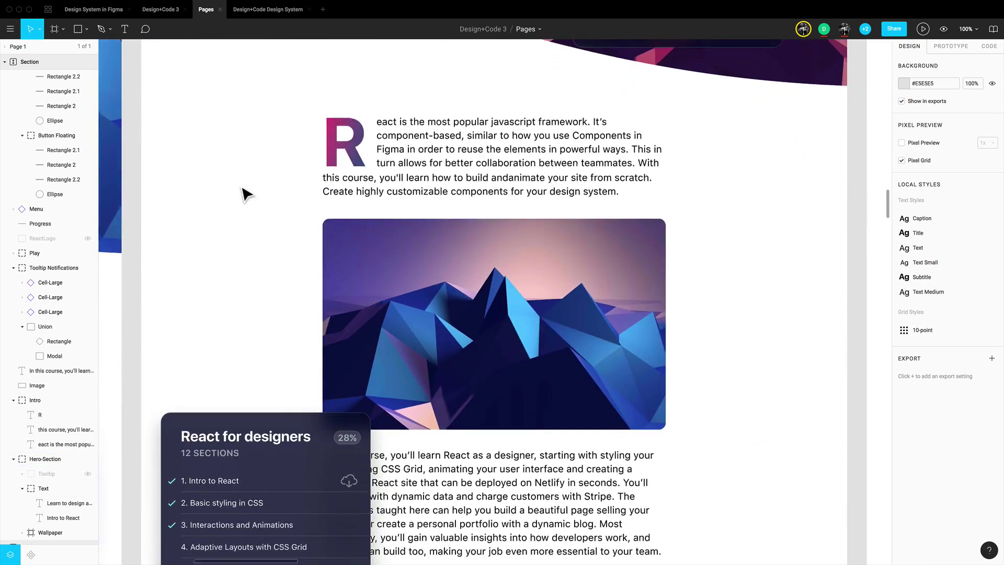
scroll(248, 301, "down", 1)
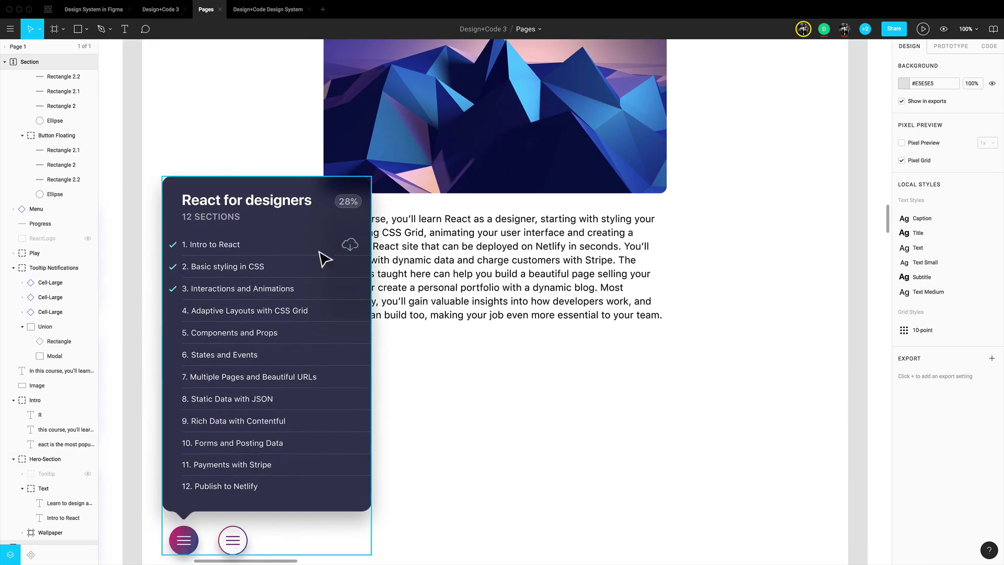
scroll(282, 308, "up", 7)
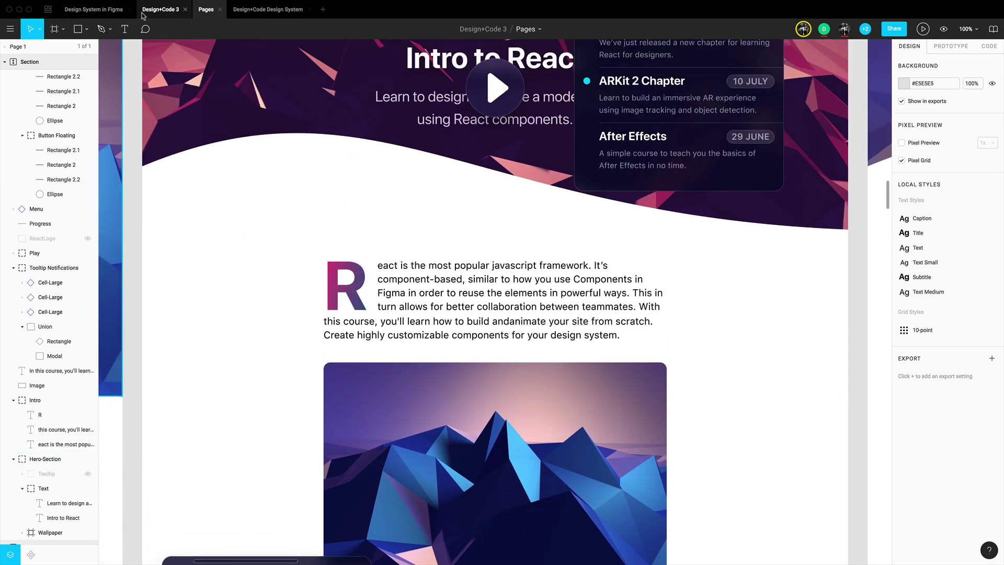
Step: In the Design+Code 3 file, move the iPhone X and iPhone SE frames below the MacBook Pro frame, aligned with its left edge
left_click(160, 9)
scroll(320, 224, "up", 3)
scroll(321, 224, "left", 2)
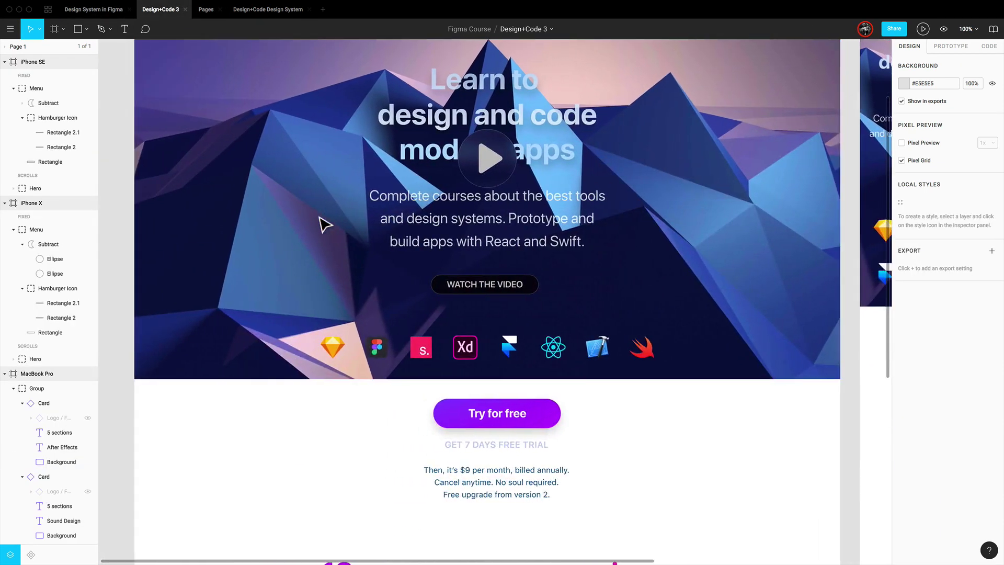
scroll(249, 265, "down", 2)
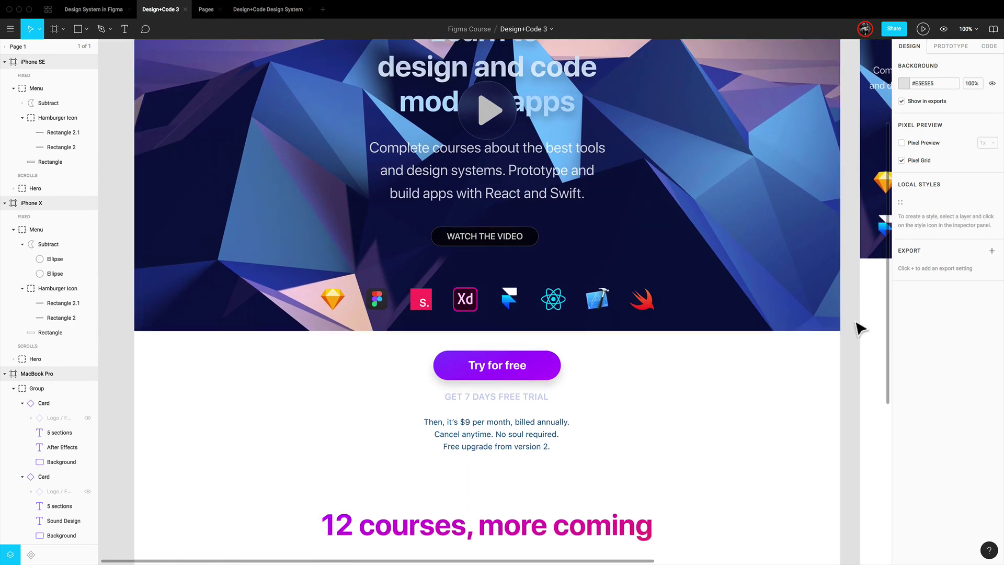
key("minus")
scroll(684, 316, "down", 3)
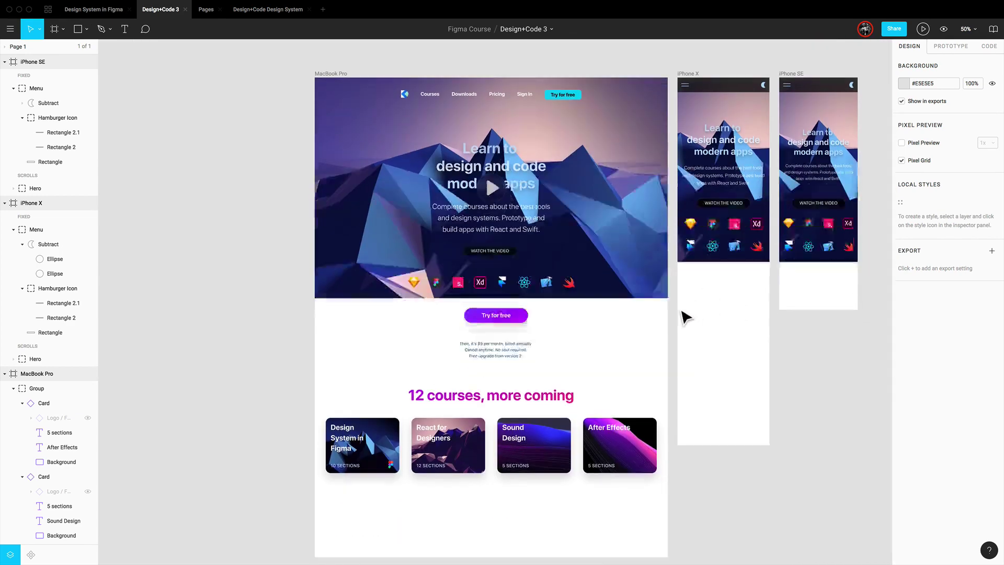
key("minus")
left_click_drag(728, 111, 594, 358)
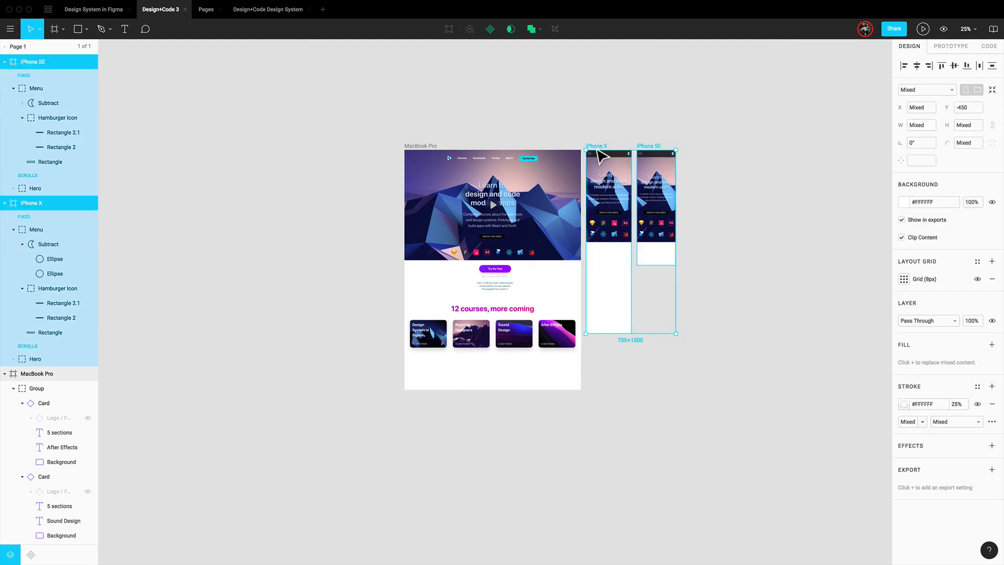
left_click_drag(602, 156, 416, 399)
left_click(643, 362)
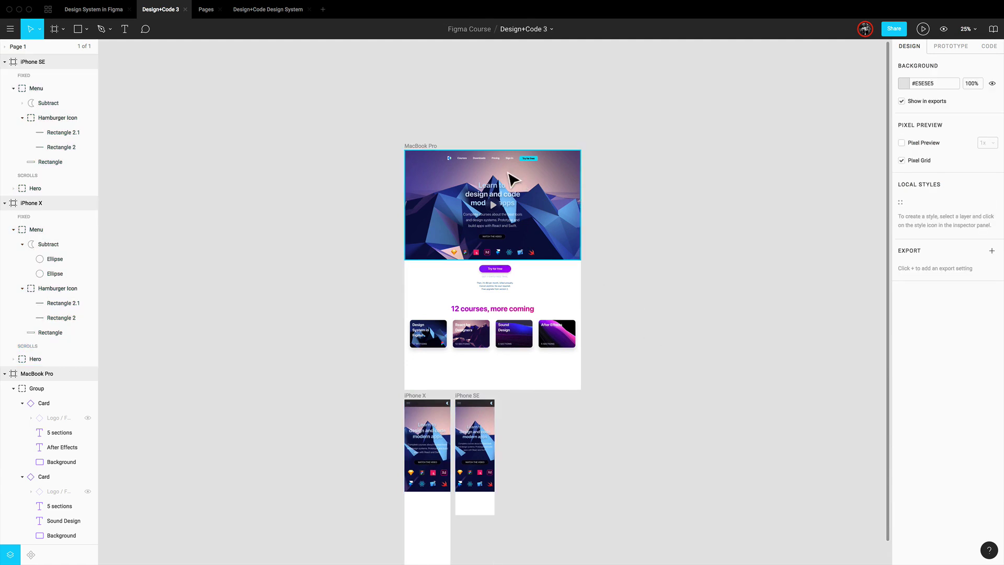
Step: Add a new 1440×900 frame from the MacBook Pro preset beside the existing MacBook Pro frame
left_click(420, 147)
scroll(647, 148, "right", 2)
left_click(645, 148)
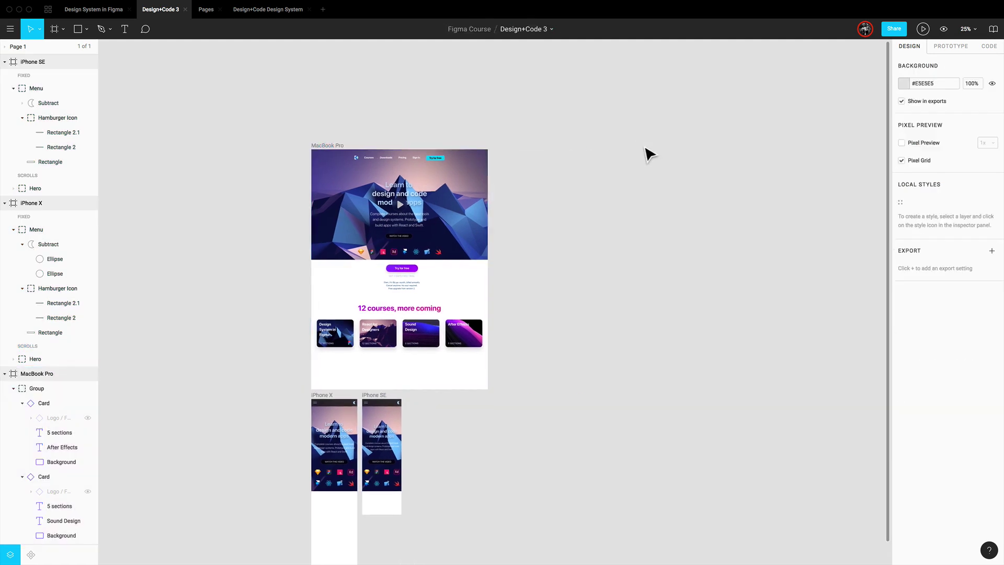
key("ctrl+plus")
scroll(610, 165, "up", 3)
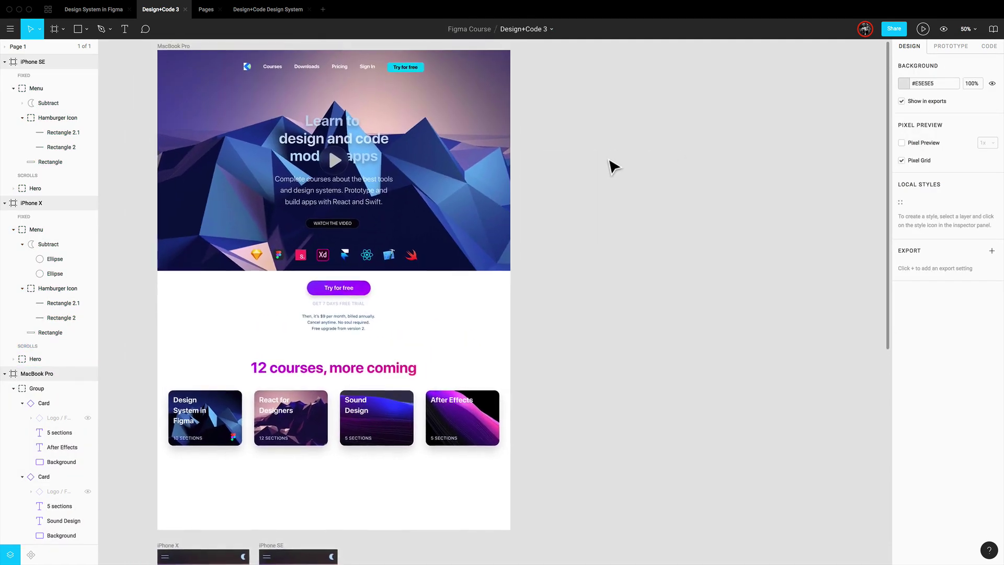
scroll(612, 166, "left", 2)
key("f")
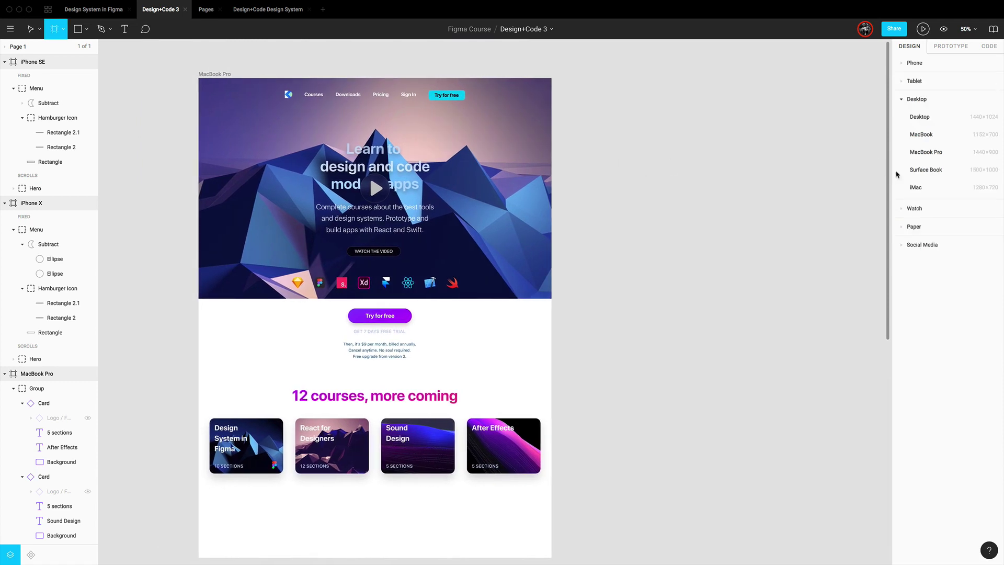
left_click(925, 152)
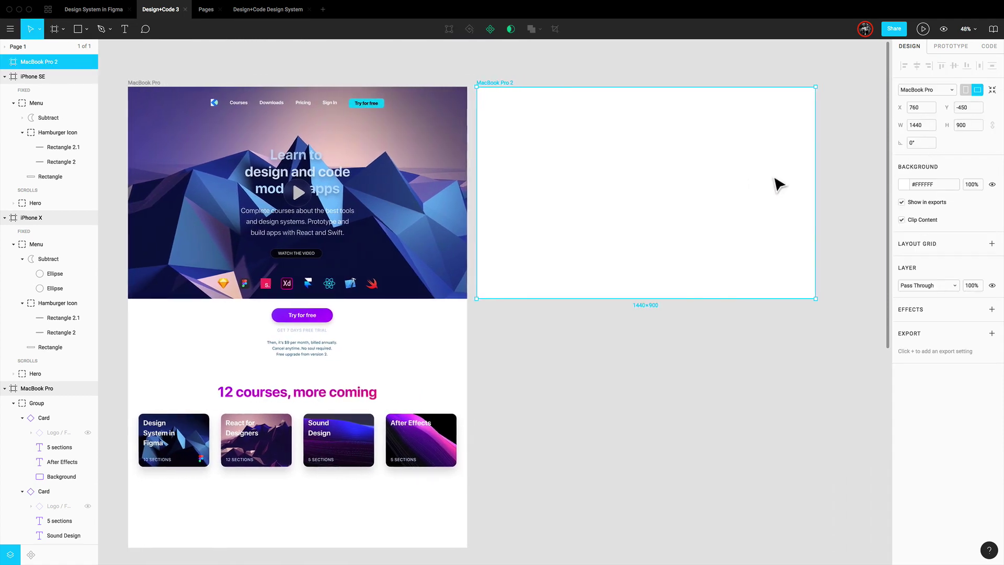
Step: Copy the Header and Hero groups from the MacBook Pro frame into the MacBook Pro 2 frame
left_click(351, 246)
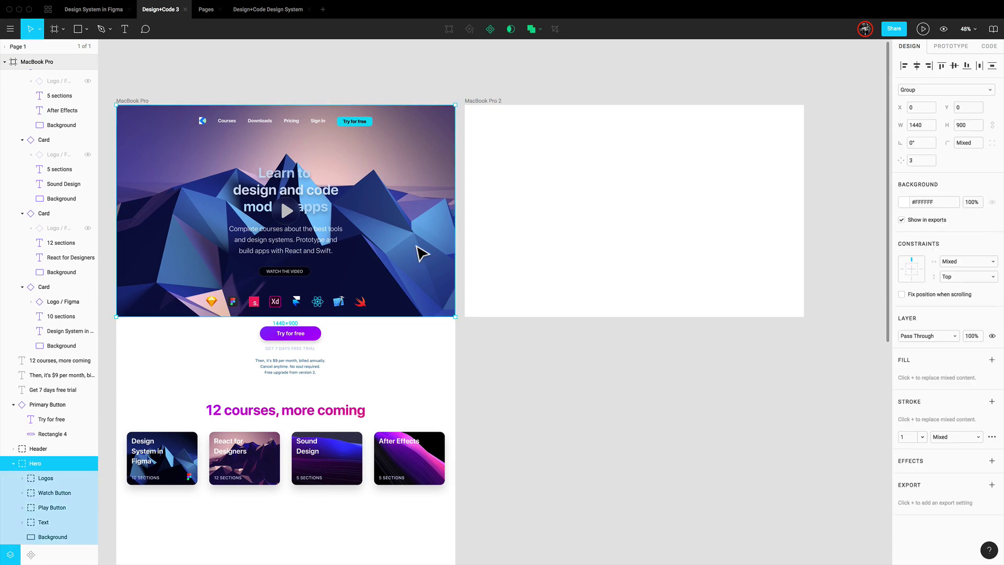
left_click(302, 122, "shift")
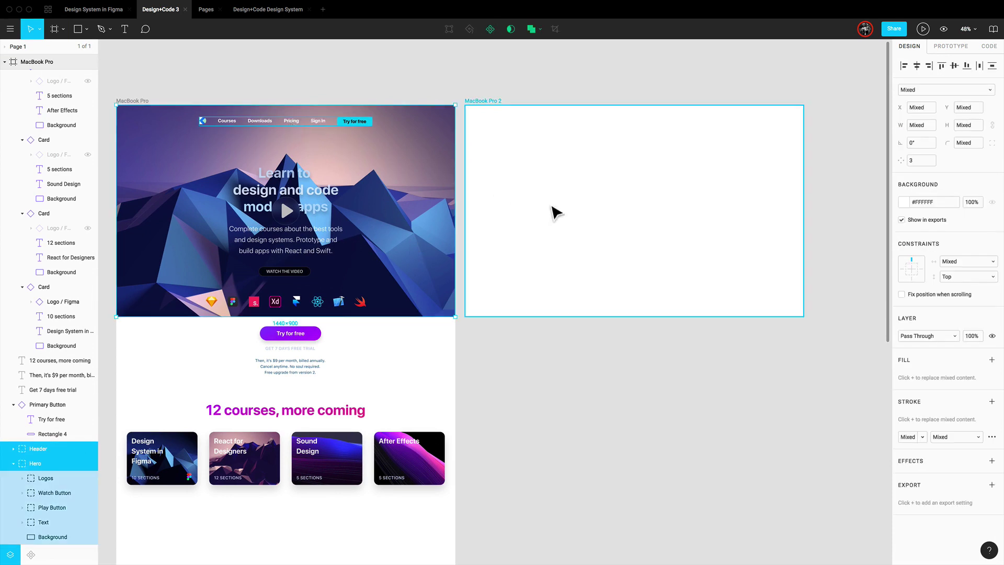
left_click(511, 101)
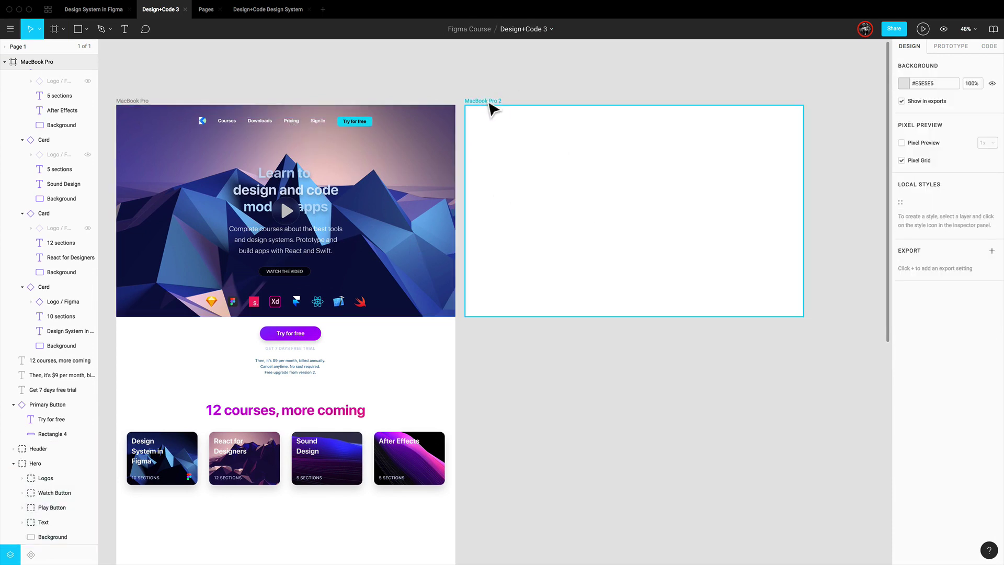
left_click(488, 101)
key("super+v")
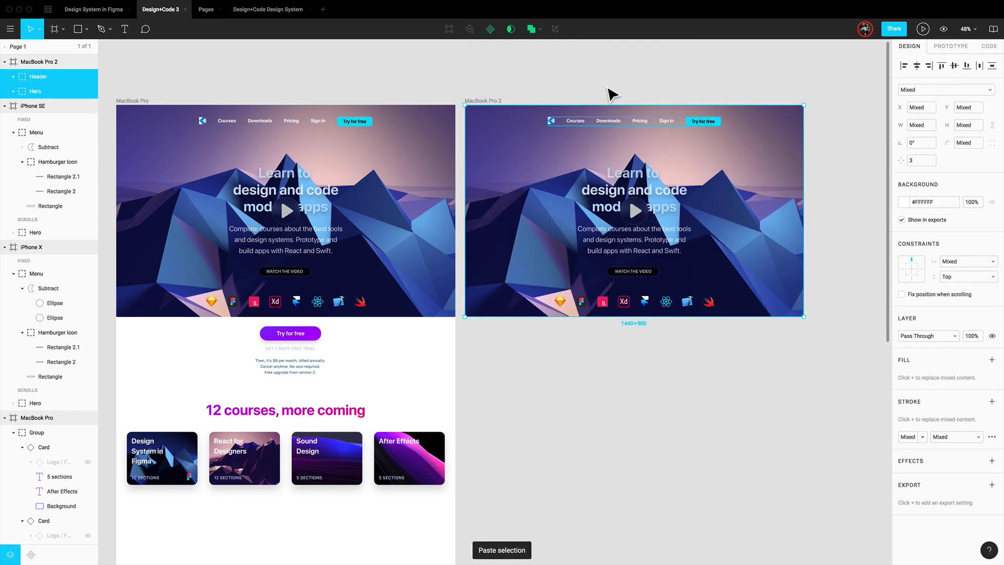
Step: Delete the play button, the watch button and the logos from the Hero group in MacBook Pro 2
left_click(644, 196)
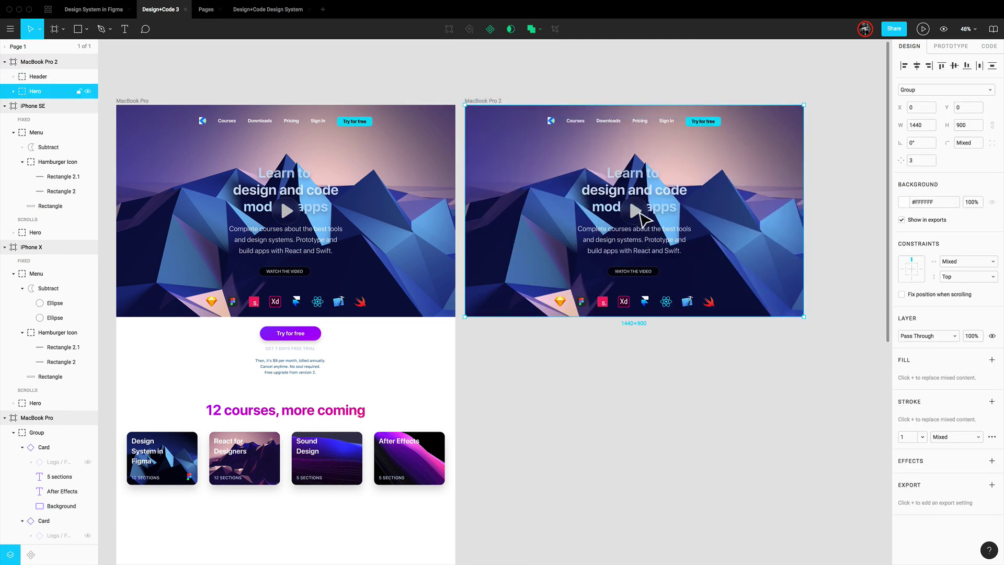
left_click(641, 215)
left_click(635, 271, "shift")
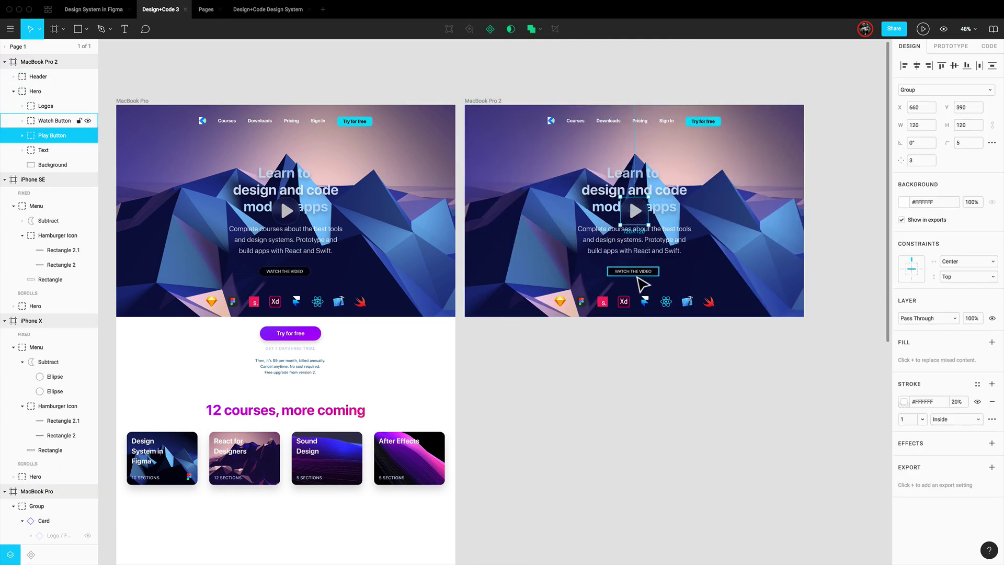
left_click(630, 308, "shift")
key("Delete")
scroll(742, 375, "right", 5)
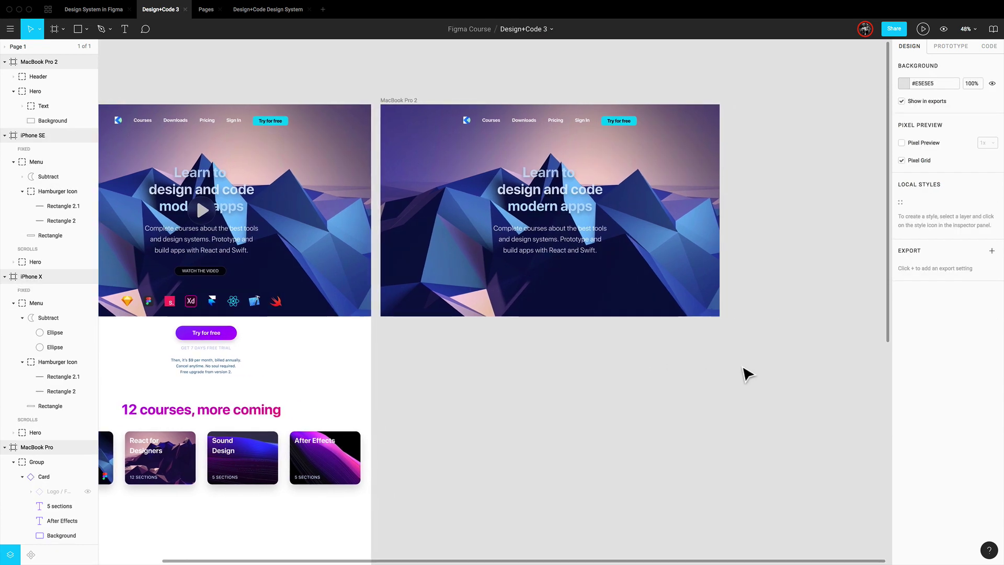
Step: Apply the Background 3 colour style to the hero background in MacBook Pro 2
key("super+0")
scroll(730, 370, "up", 3)
scroll(729, 372, "right", 3)
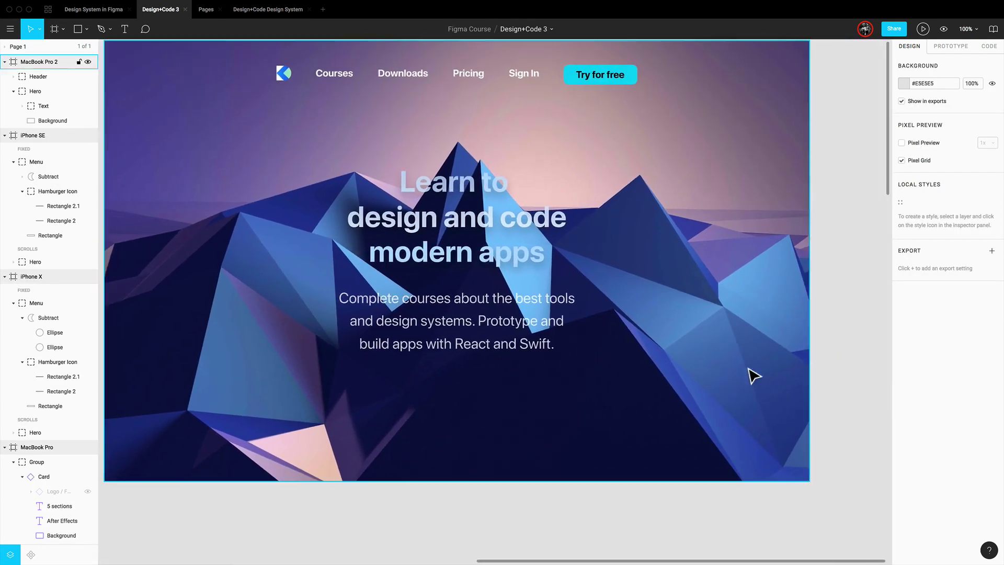
scroll(825, 349, "up", 2)
scroll(825, 349, "left", 2)
left_click(760, 337)
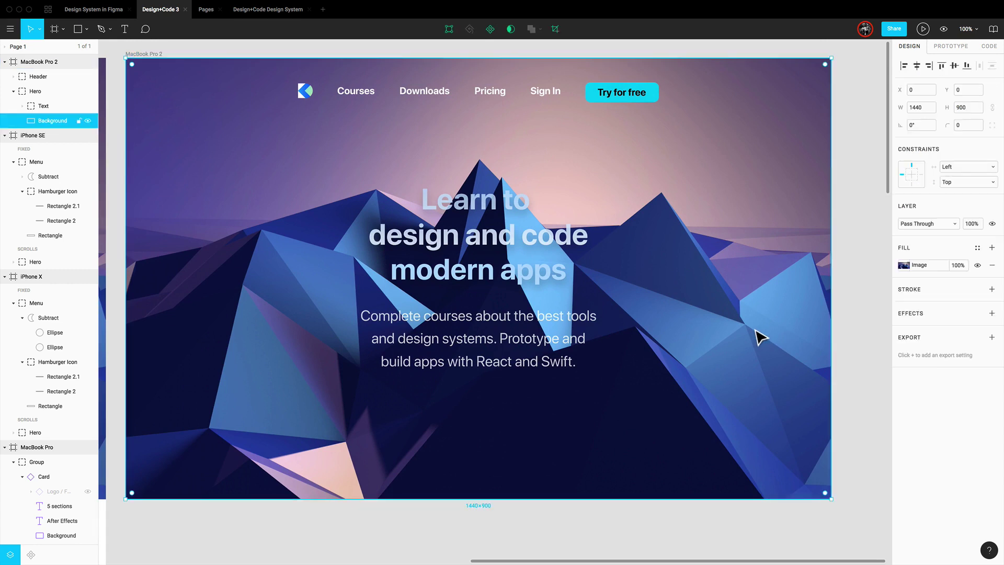
left_click(900, 265)
left_click(902, 265)
left_click(903, 265)
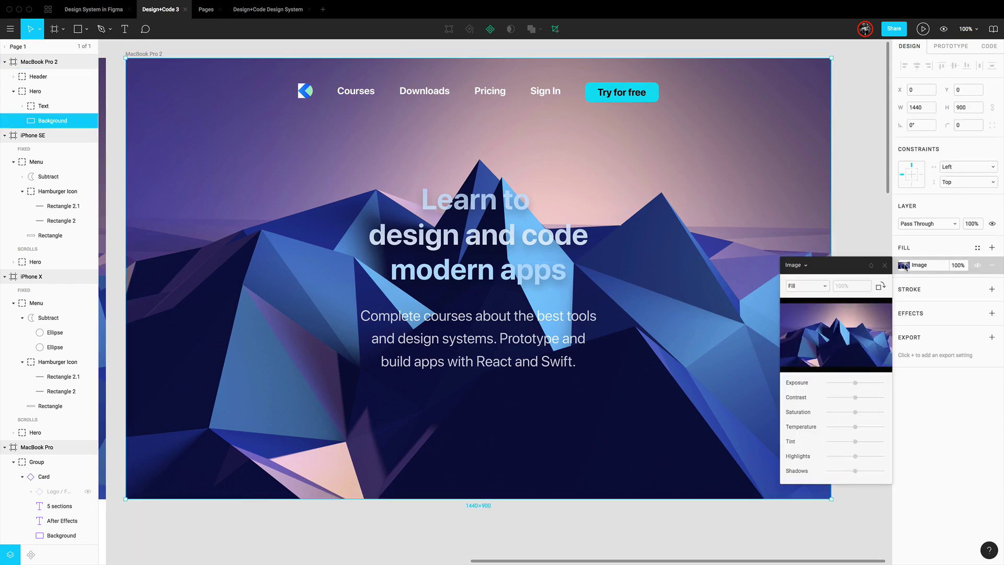
left_click(905, 266)
left_click(976, 249)
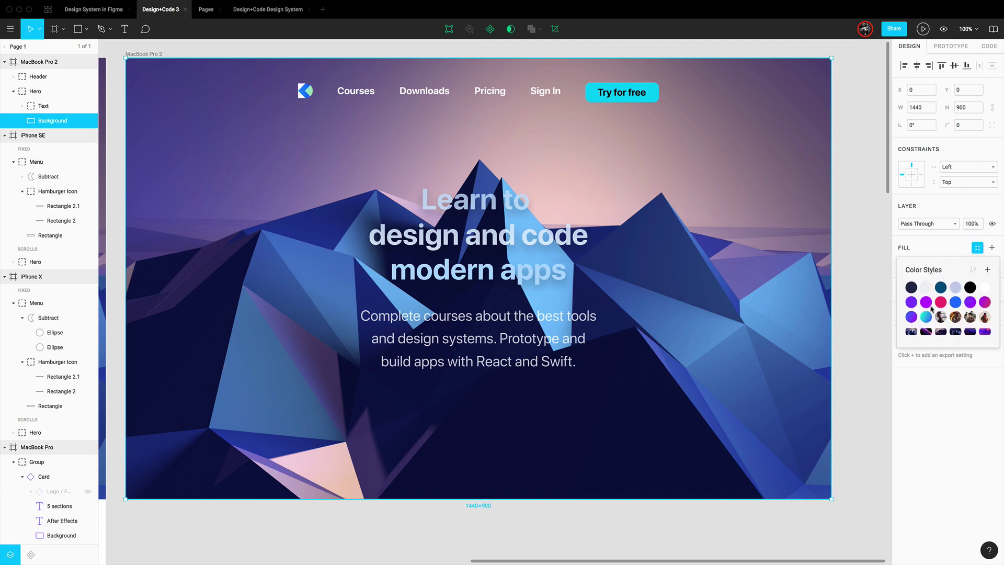
left_click(941, 331)
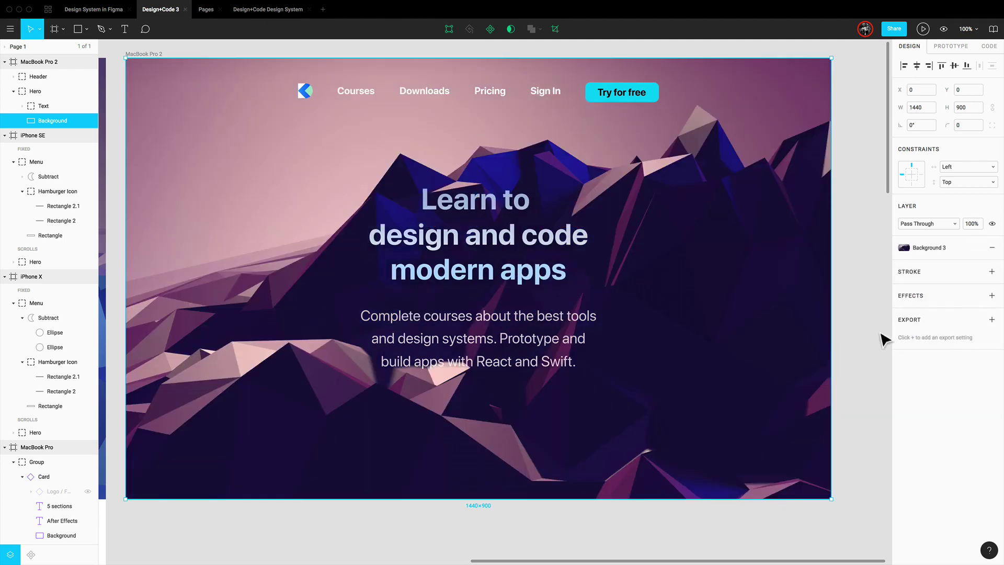
scroll(883, 340, "up", 2)
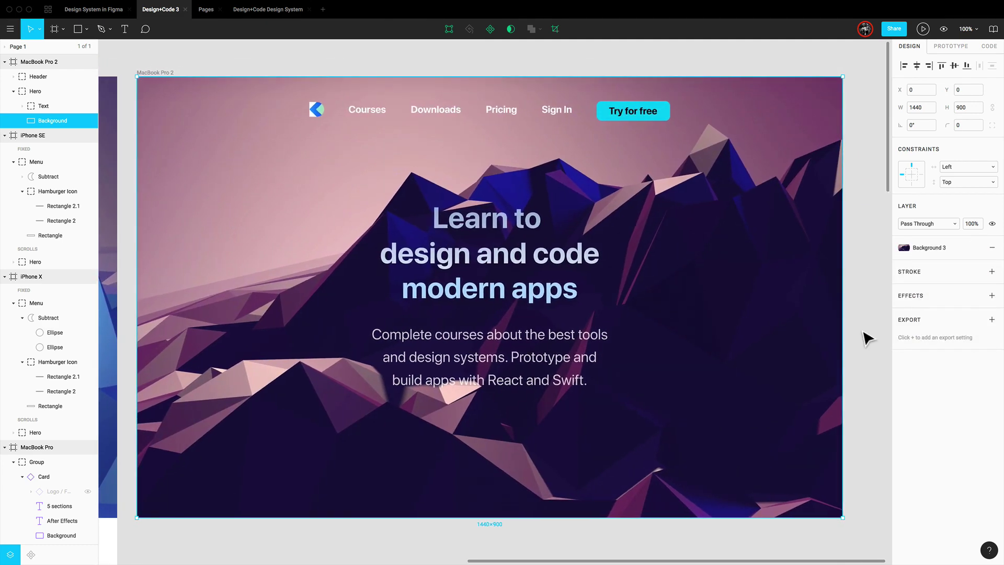
Step: Replace the hero heading text in MacBook Pro 2 with "React for Designers"
left_click(862, 332)
left_click(536, 255, "super")
double_click(535, 254)
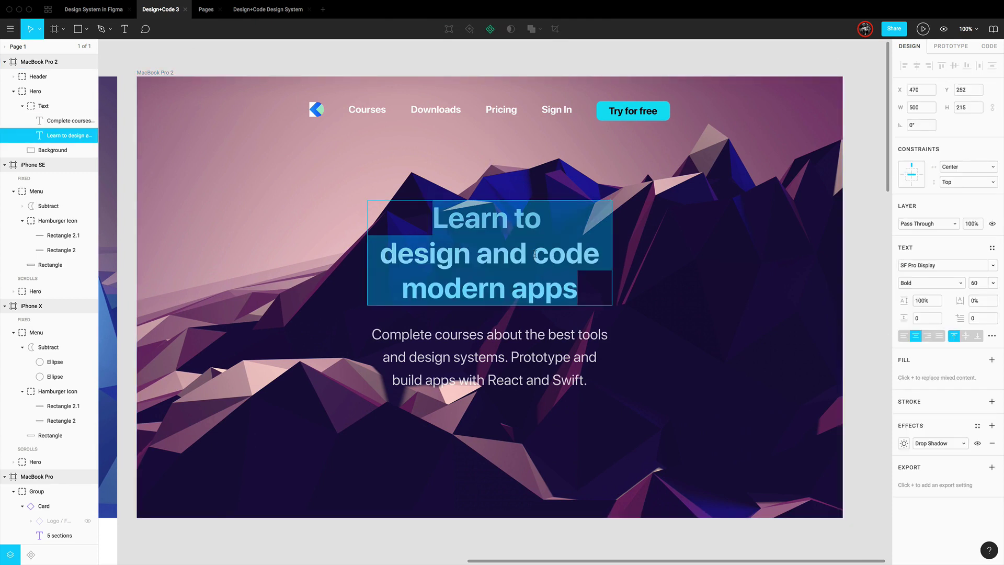
type("React for Desig")
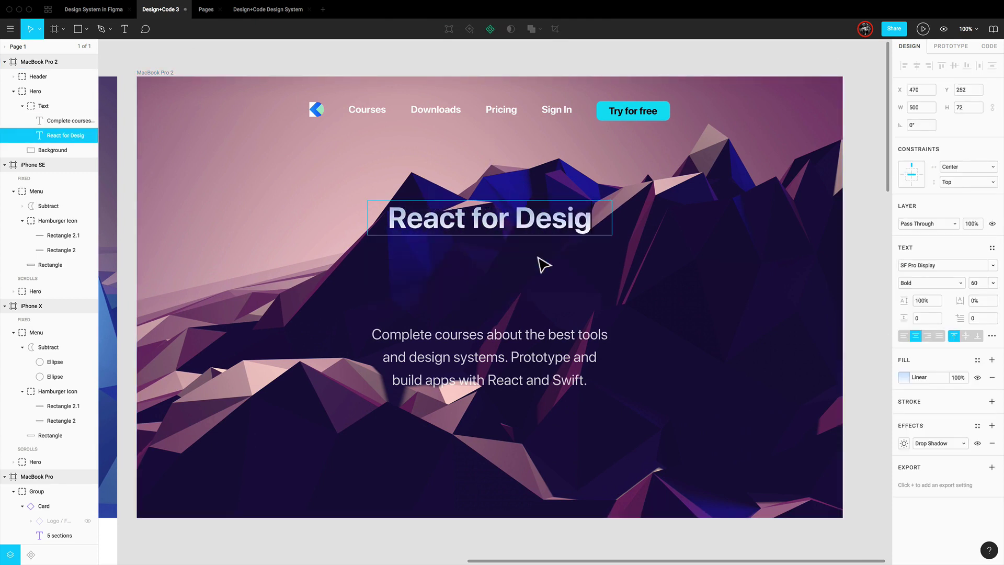
type("ners")
left_click(877, 266)
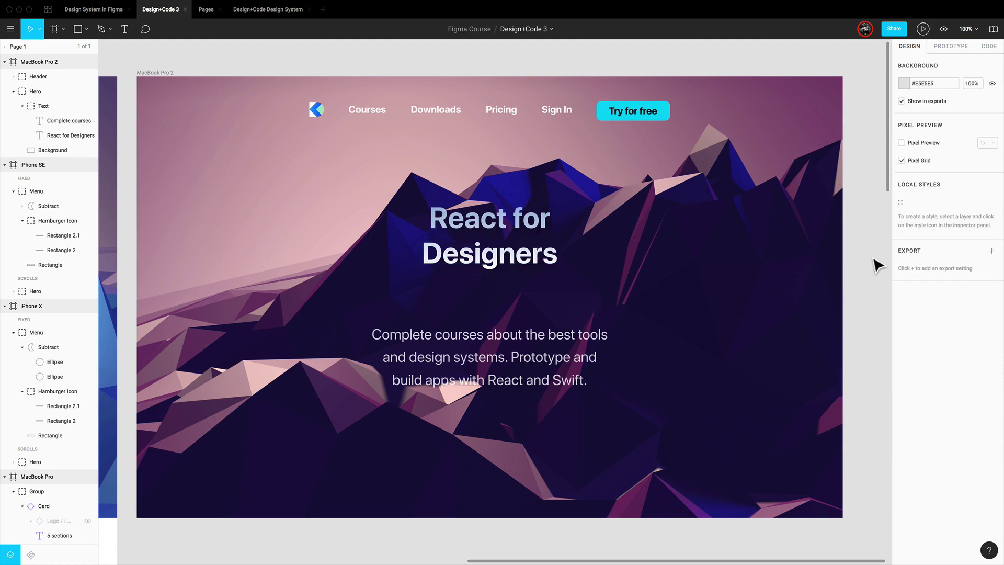
Step: Replace the hero description with "Learn to design and code a modern site using React components."
left_click(510, 345, "super")
double_click(526, 334)
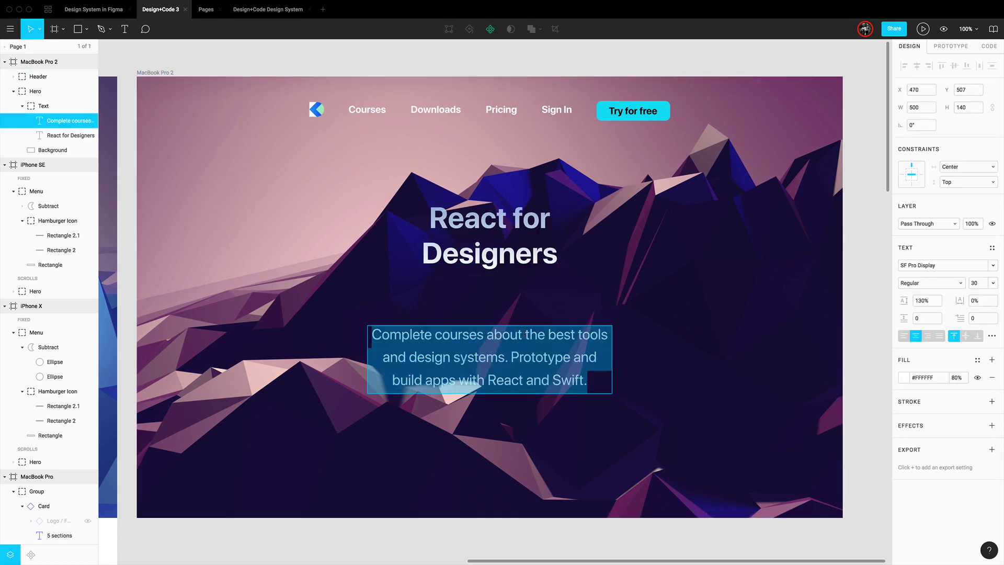
type("Learn to design and code a modern site using React components.")
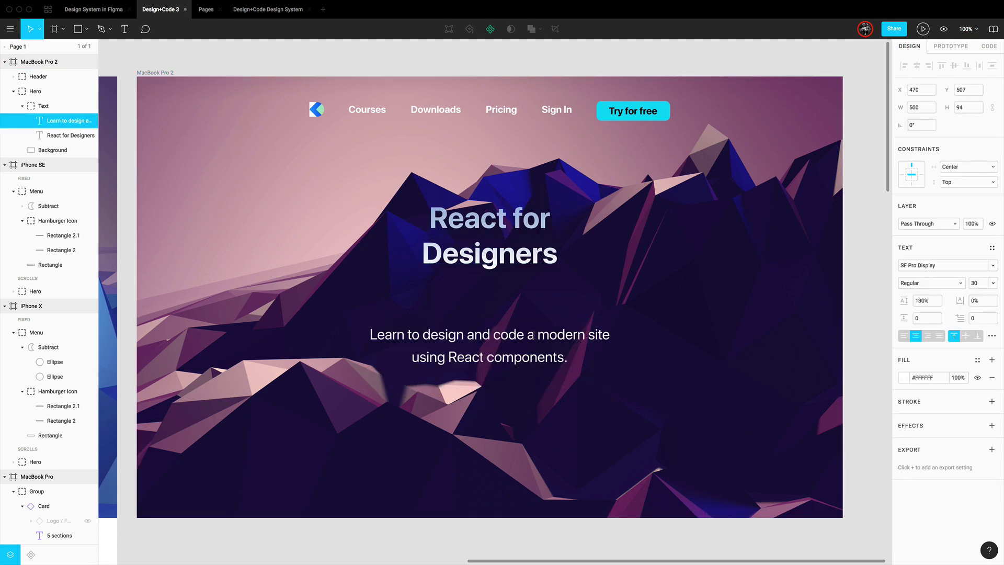
key("Escape")
Step: Move the description text up beneath the heading to Y 416, keeping it horizontally centred
left_click_drag(517, 353, 518, 316)
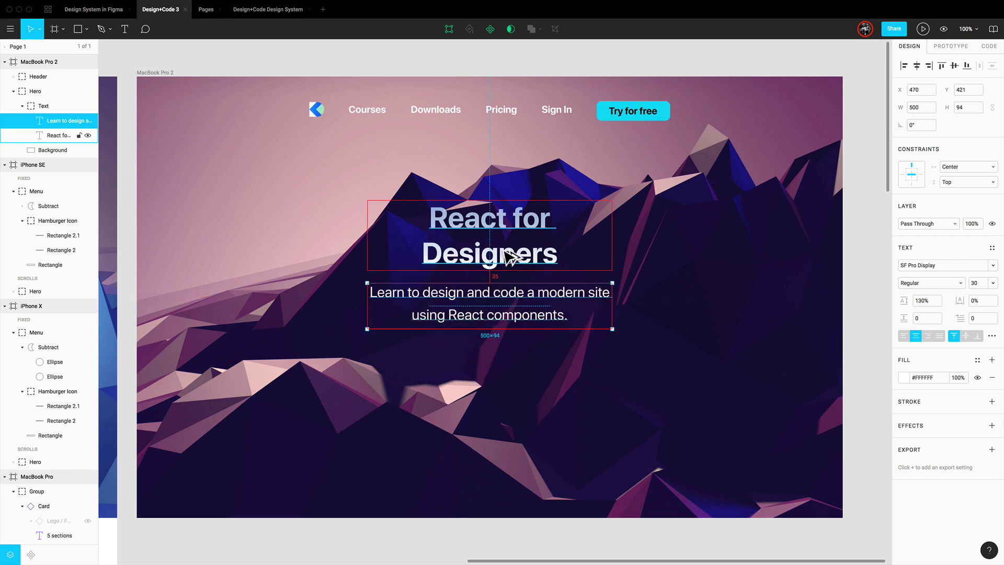
key("Up")
key("Up")
key("Up")
key("Up")
key("Up")
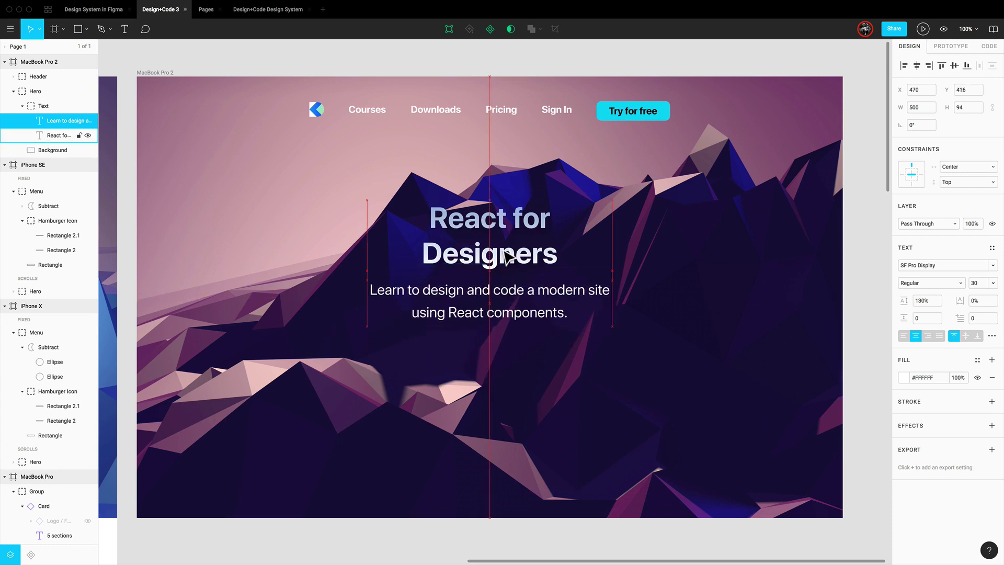
Step: Extend the MacBook Pro 2 frame downward below the hero to a height of 1318
key("Escape")
left_click(532, 257)
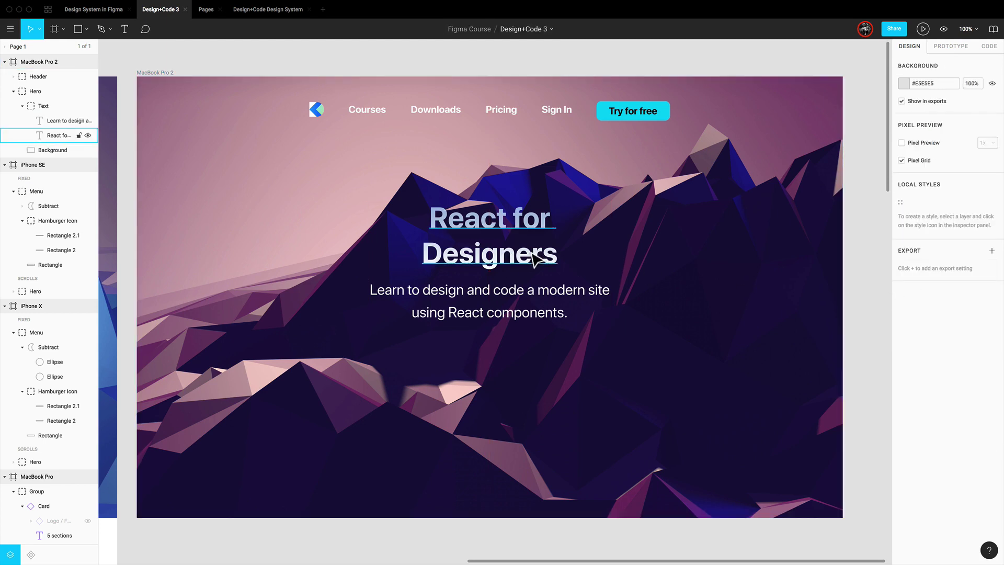
left_click(881, 292)
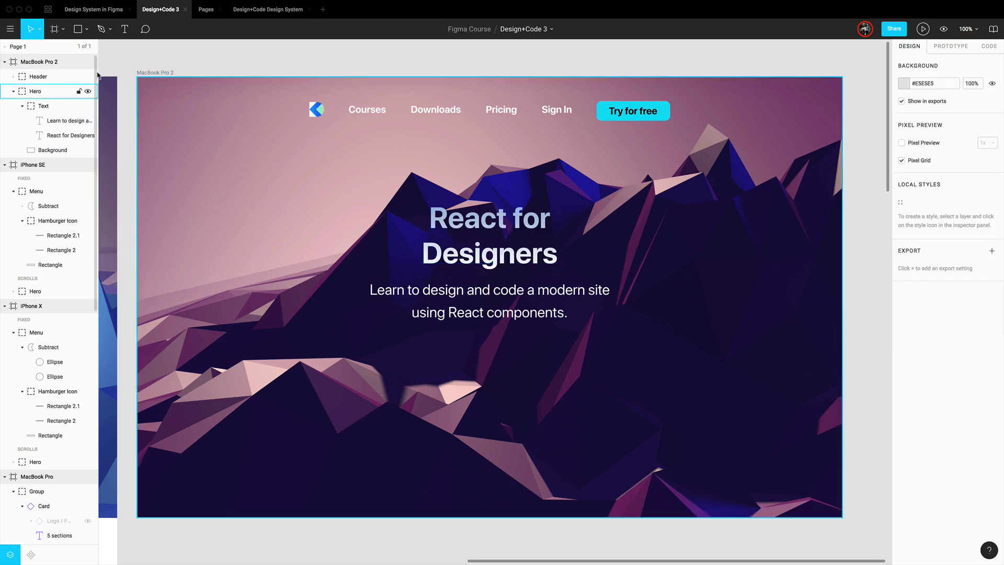
left_click(145, 73)
scroll(195, 114, "down", 3)
left_click_drag(242, 343, 213, 551)
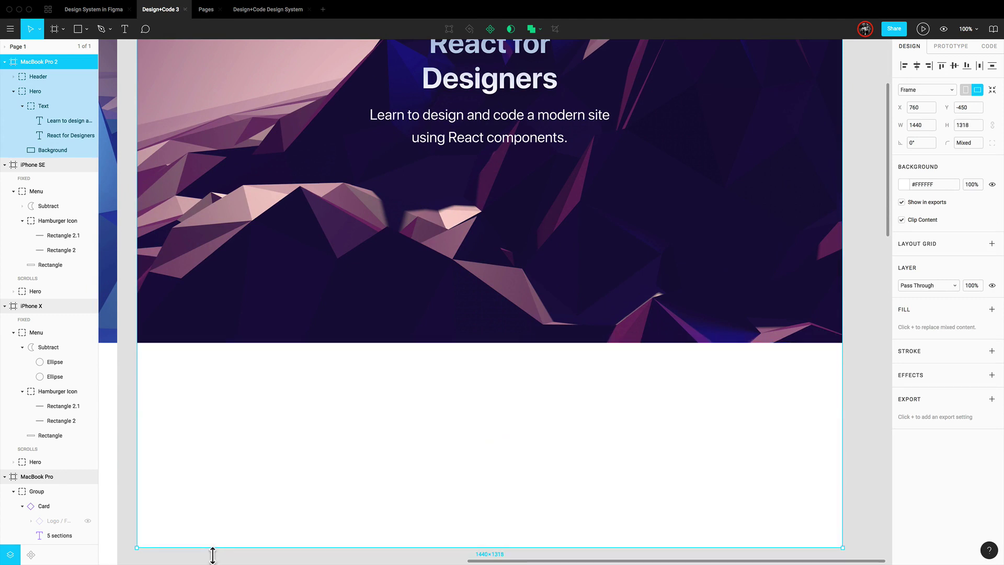
left_click(265, 482)
scroll(266, 479, "up", 2)
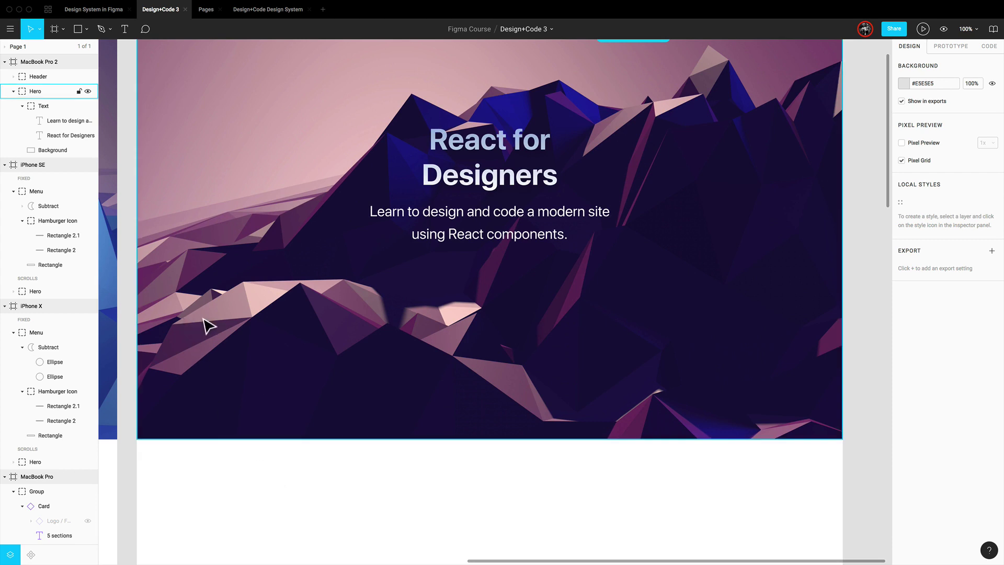
Step: Draw a 1440 × 350 rectangle spanning the full frame width along the hero's bottom edge, at X 0, Y 550
key("r")
left_click_drag(153, 288, 352, 418)
mouse_move(276, 368)
left_mouse_down()
mouse_move(260, 381)
mouse_move(265, 399)
left_mouse_up()
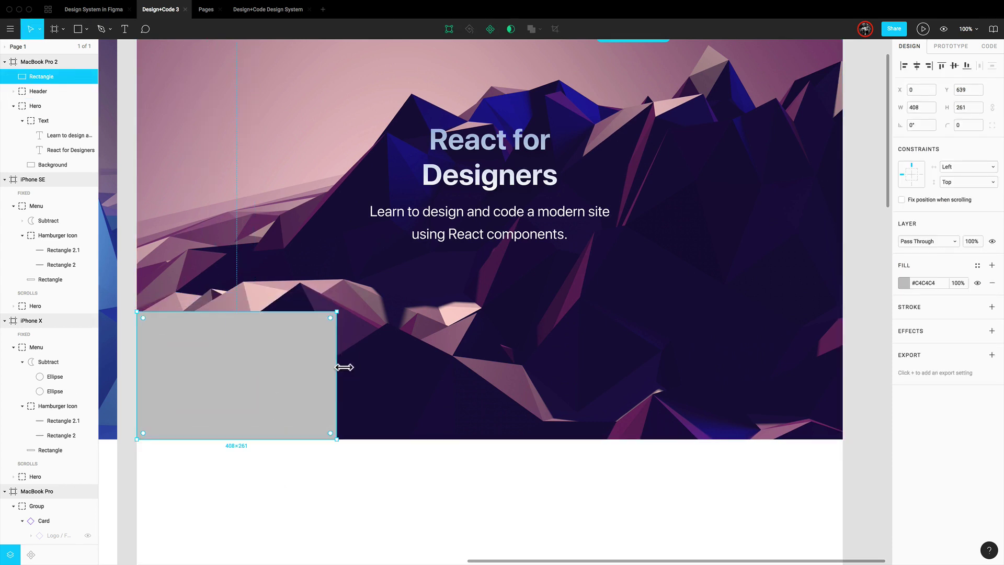
left_click_drag(338, 366, 849, 365)
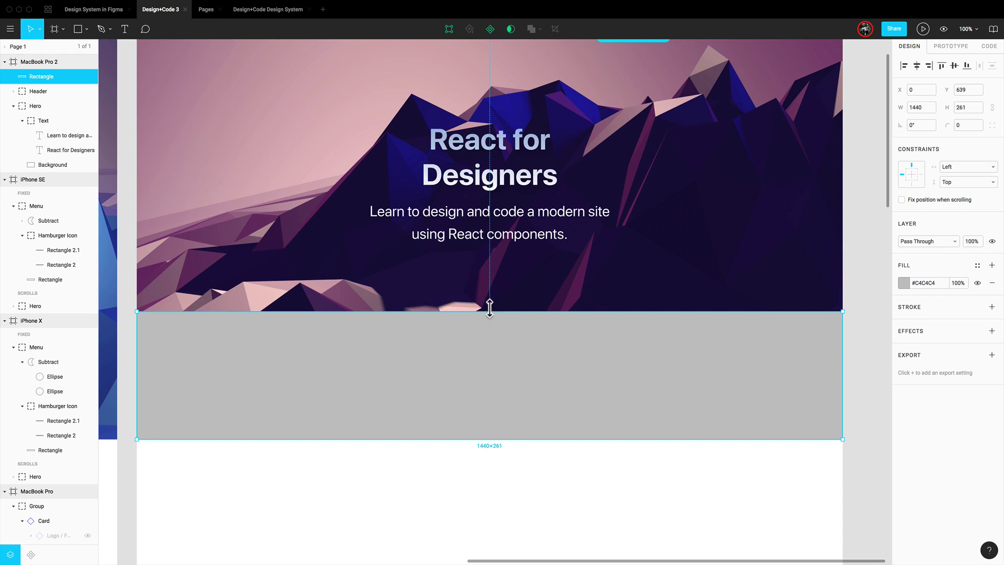
left_click_drag(489, 308, 494, 275)
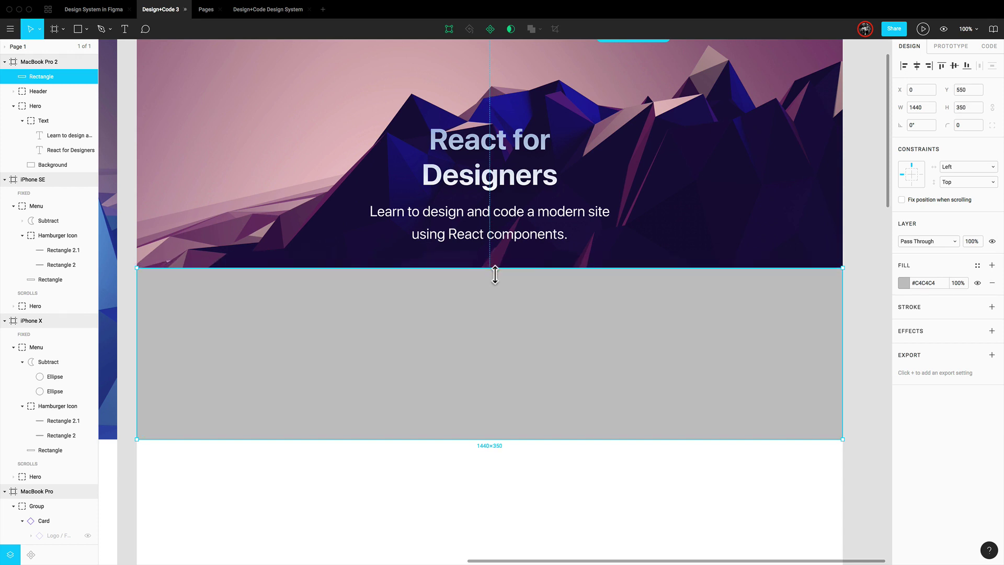
Step: Set the new rectangle's fill to white (#FFFFFF)
left_click(906, 287)
left_click_drag(810, 379, 776, 285)
left_click(872, 239)
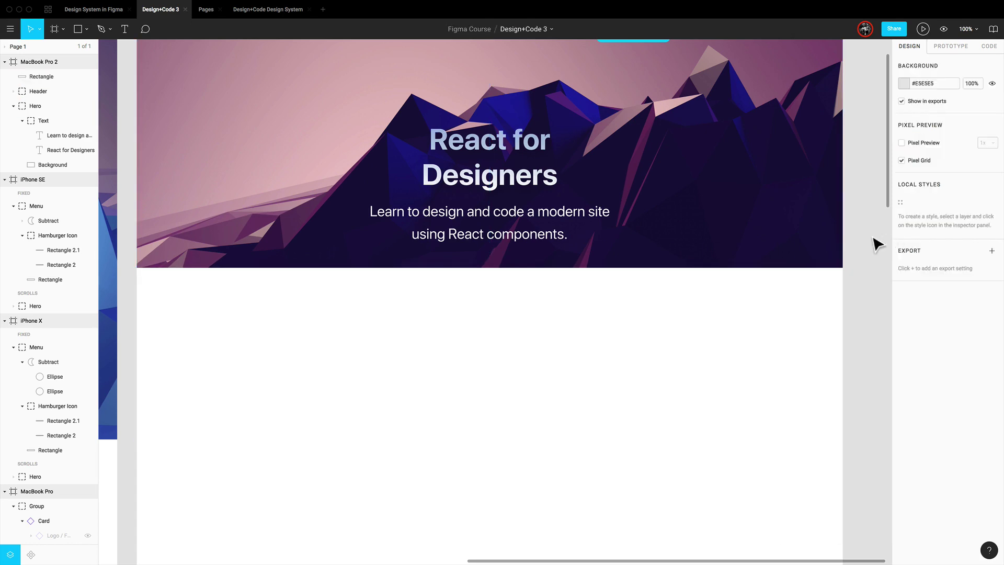
Step: Edit the white rectangle's vector shape and bend its top edge downward into a curve
left_click(756, 322)
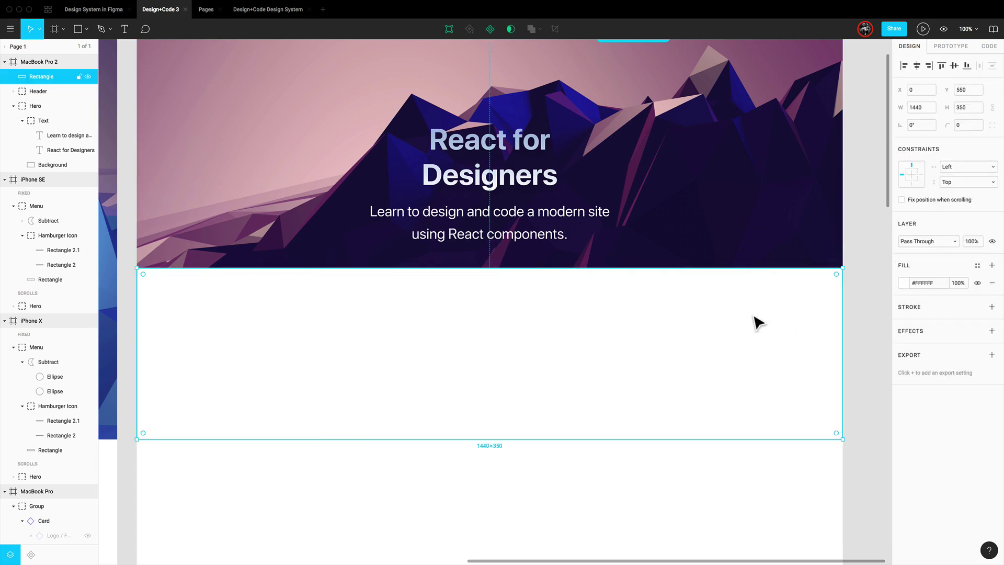
double_click(757, 322)
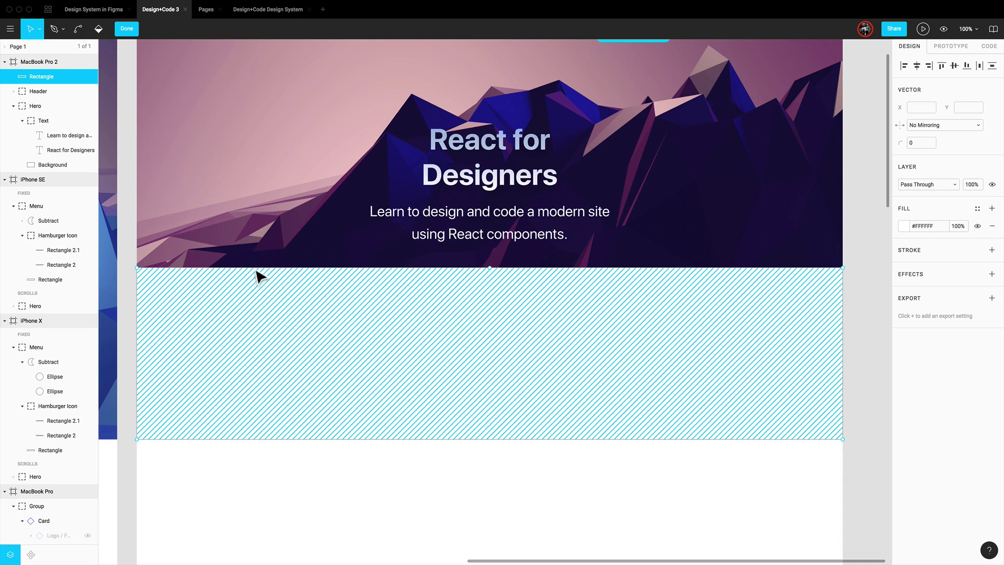
left_click(79, 30)
scroll(242, 278, "down", 1)
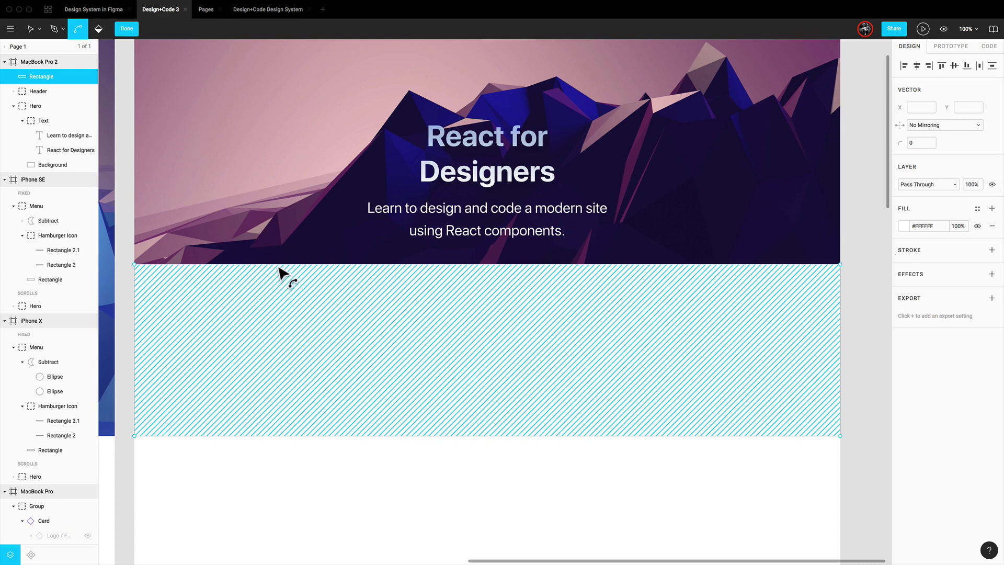
left_click_drag(279, 266, 258, 353)
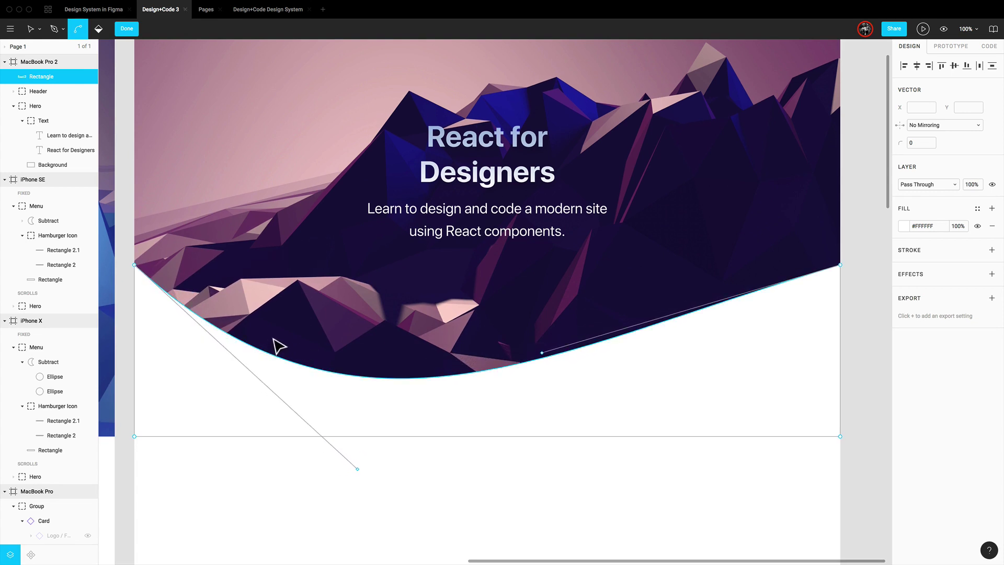
Step: Move the white shape's top-left anchor point down to Y 700
left_click(30, 29)
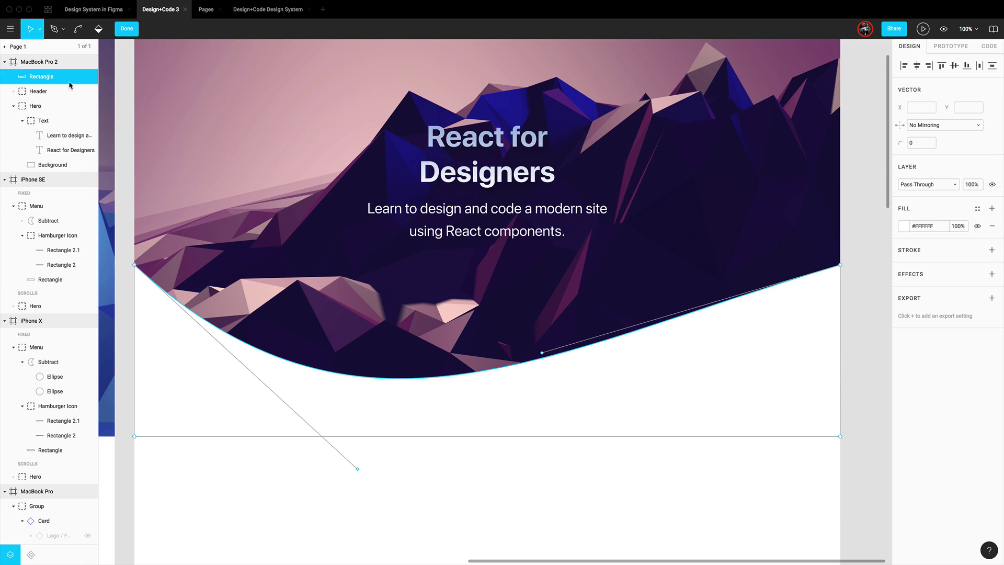
left_click(136, 266)
key("shift+Down")
key("shift+Down")
key("shift+Down")
key("shift+Down")
key("shift+Down")
key("shift+Down")
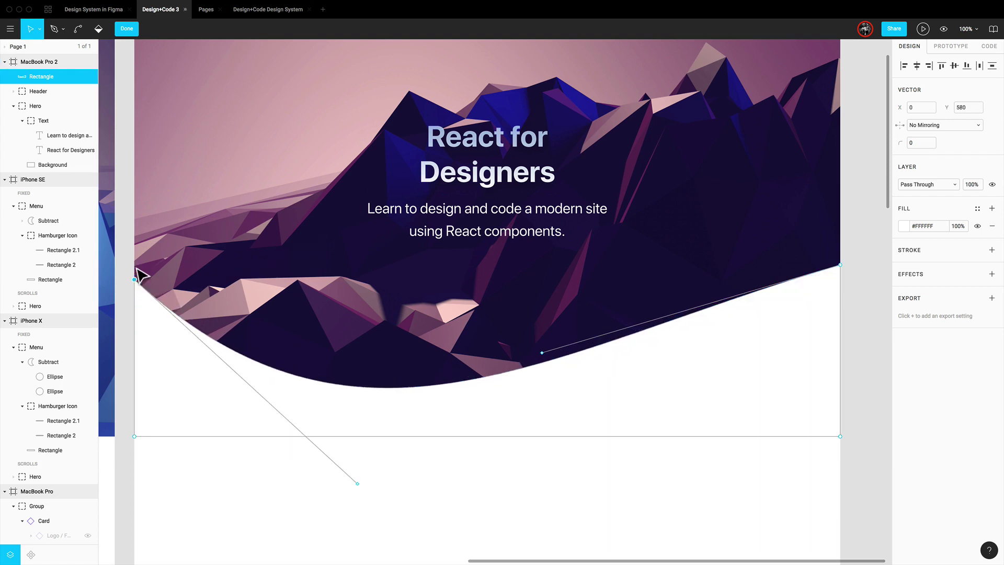
key("shift+Down")
key("shift+Down")
key("shift+Down")
key("shift+Down")
key("shift+Down")
key("shift+Down")
key("shift+Down")
key("shift+Down")
key("shift+Down")
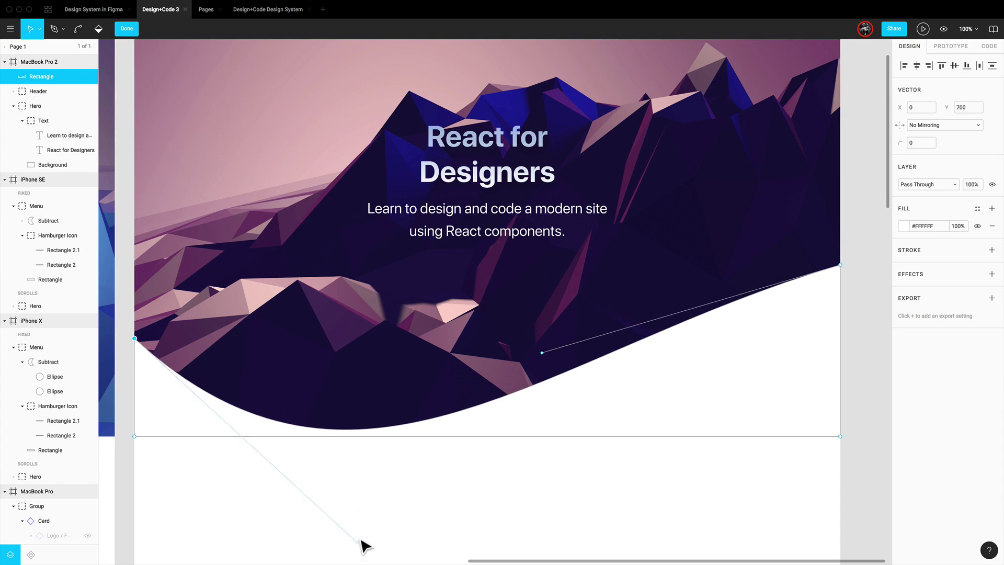
Step: Shape the top edge into a wave by moving its left curve handle to about 449, 892 and its right one to about 852, 435
left_click_drag(365, 544, 360, 434)
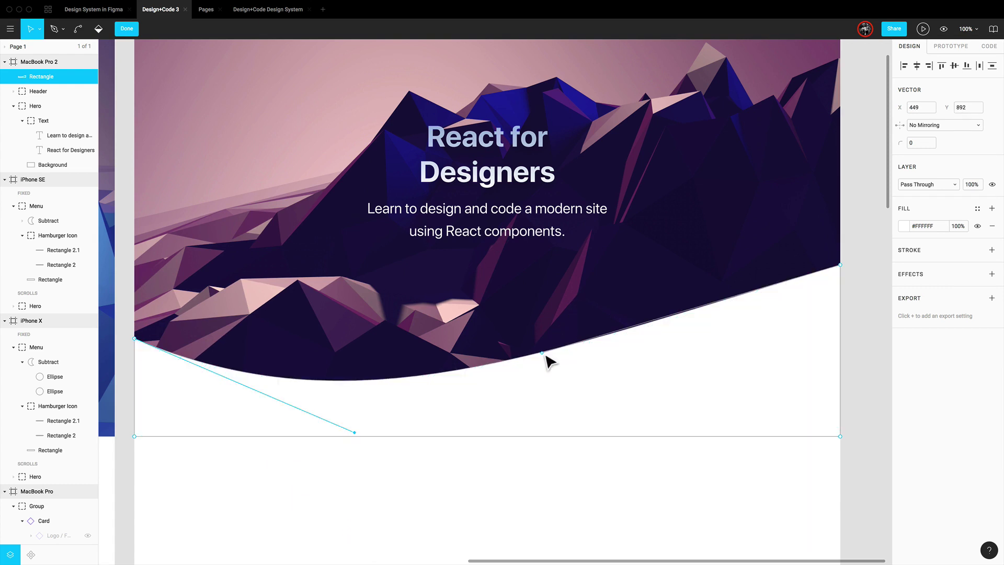
left_click_drag(546, 349, 562, 218)
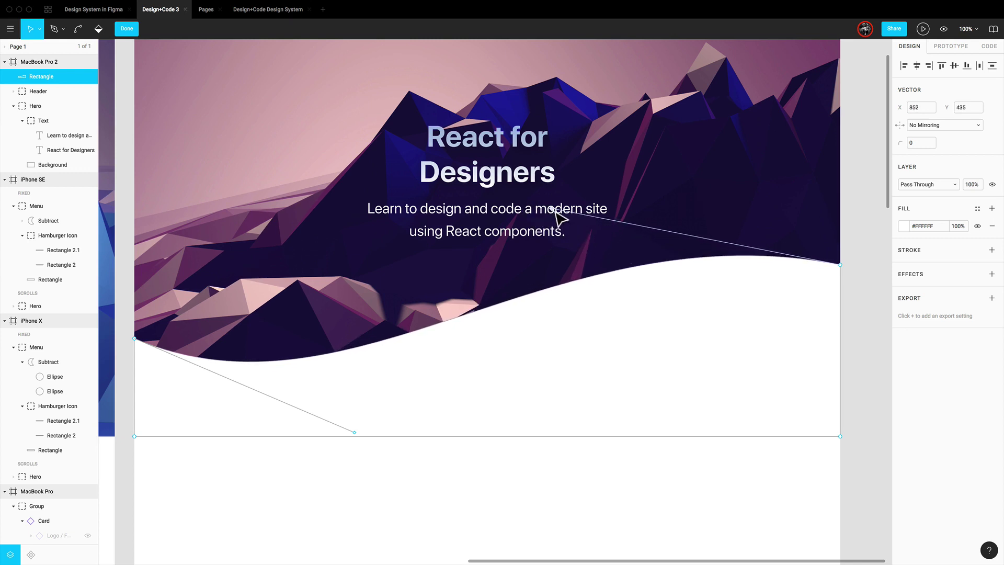
key("Escape")
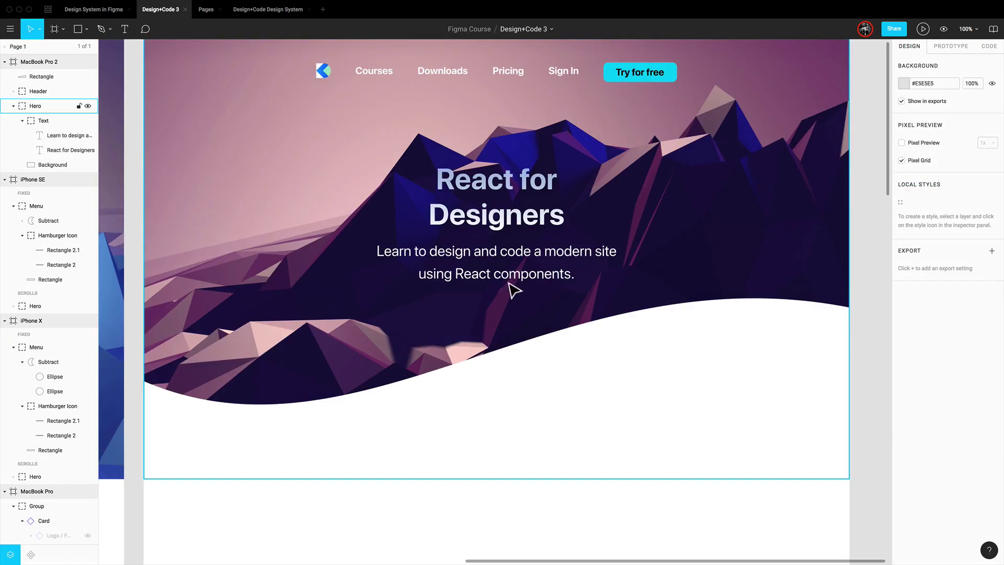
Step: Shorten the MacBook Pro 2 frame from its bottom edge, keeping a white area beneath the hero
scroll(511, 287, "down", 5)
scroll(510, 290, "up", 6)
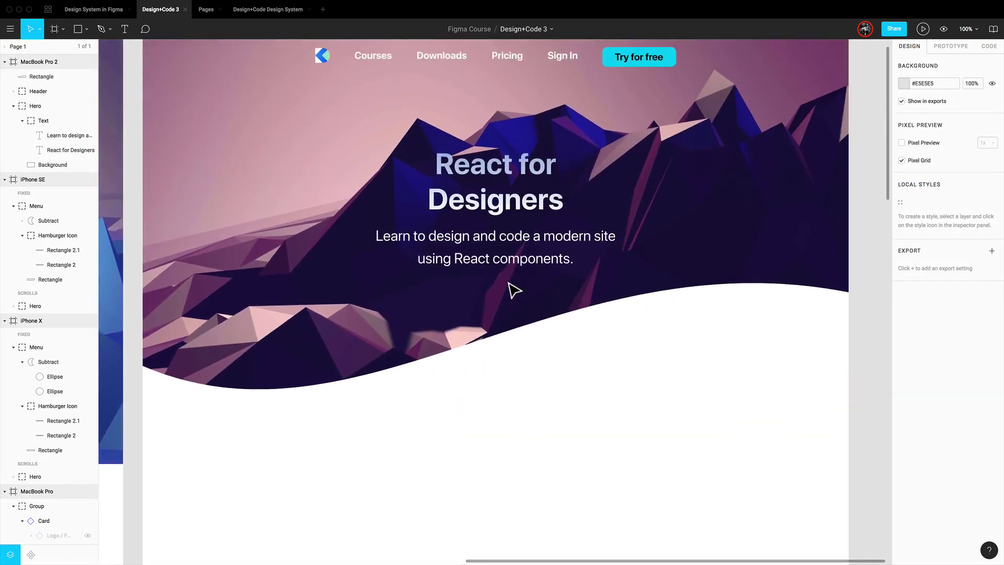
left_click(189, 55)
scroll(385, 224, "down", 5)
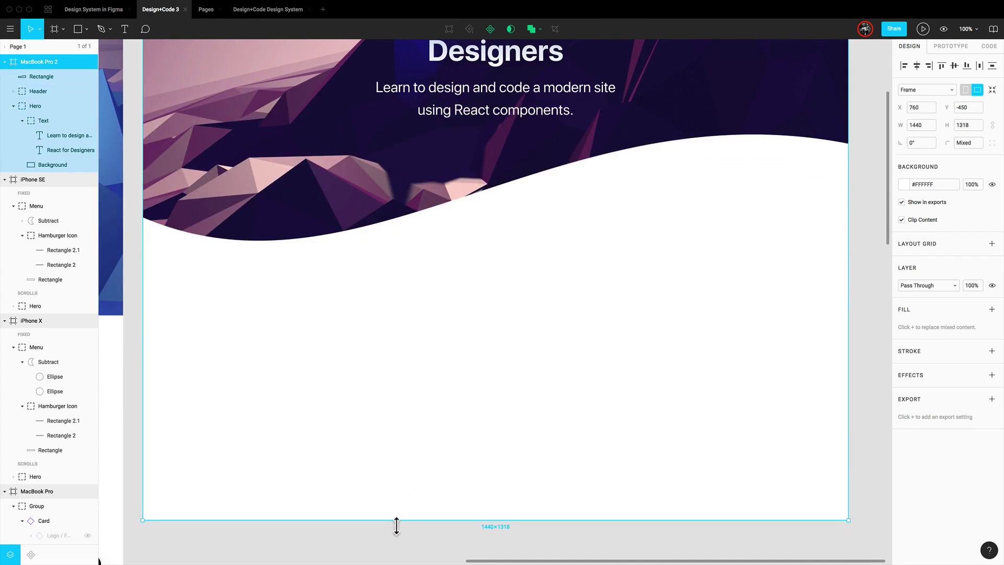
left_click_drag(397, 526, 380, 398)
left_click(454, 462)
scroll(455, 446, "up", 2)
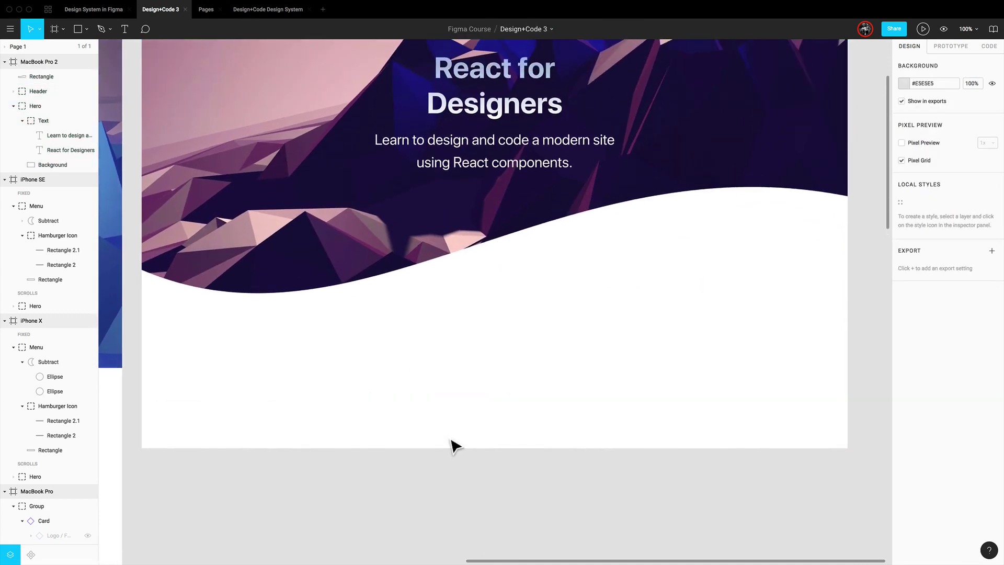
scroll(455, 446, "up", 1)
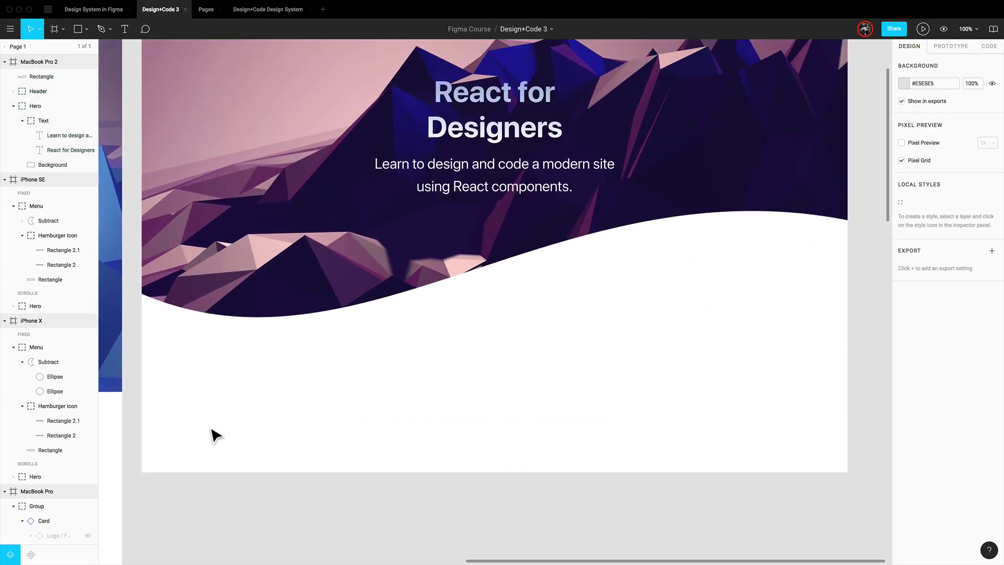
Step: Draw a 60 × 60 circle near the frame's bottom-left corner at X 32, Y 967, and fill it with the Purple Violet colour style
key("o")
mouse_move(170, 446)
left_mouse_down()
mouse_move(187, 460)
mouse_move(187, 444)
left_mouse_up()
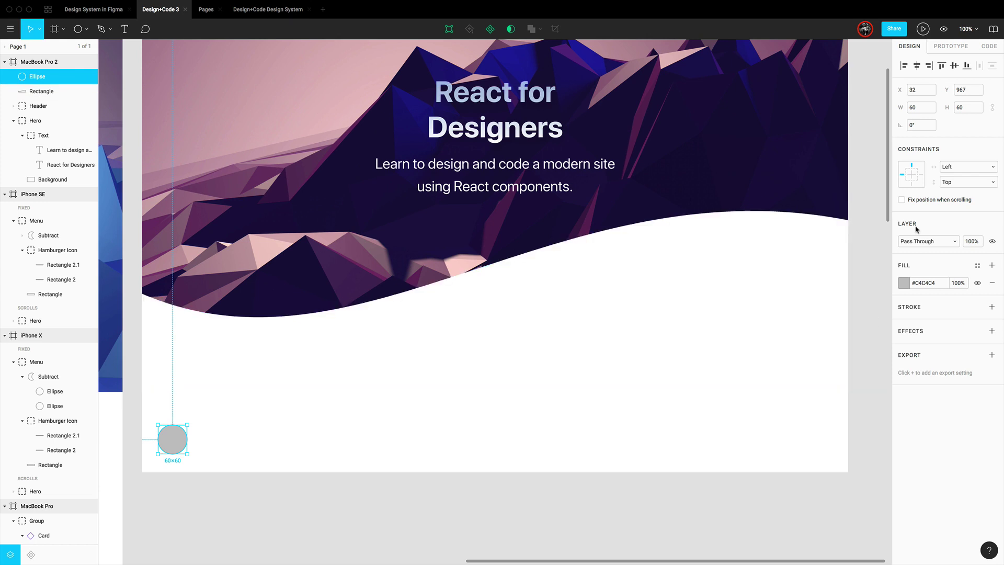
left_click(976, 266)
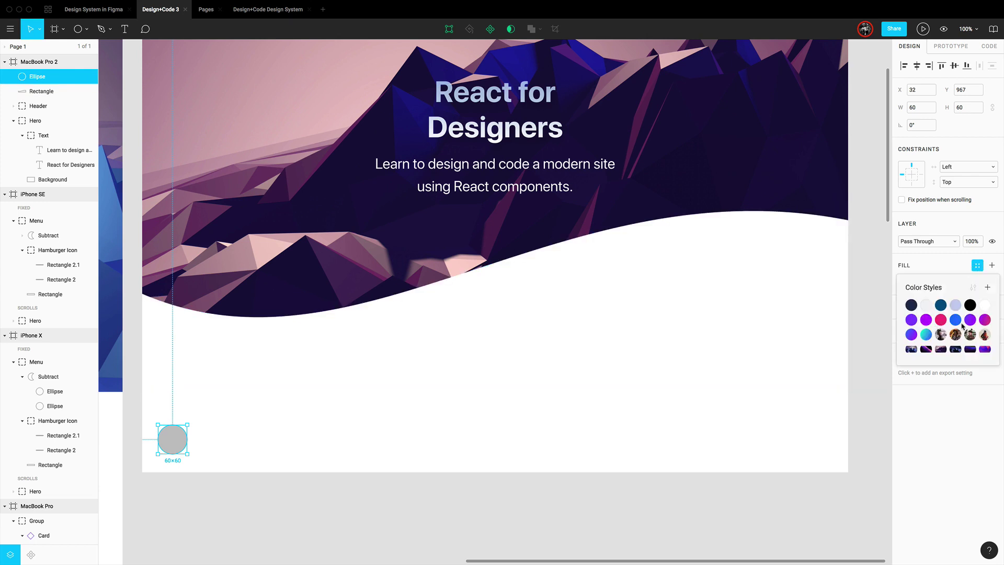
left_click(983, 320)
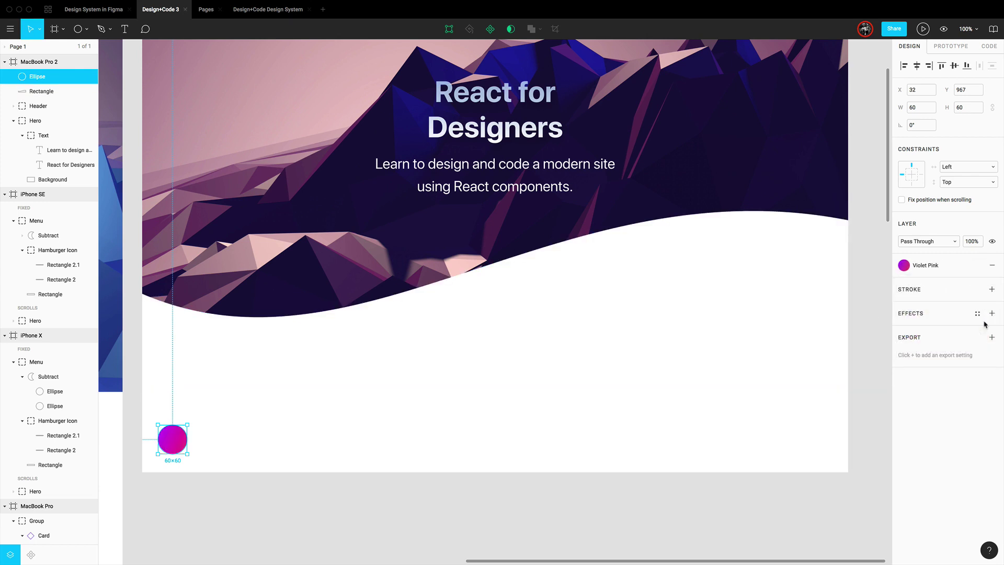
left_click(932, 271)
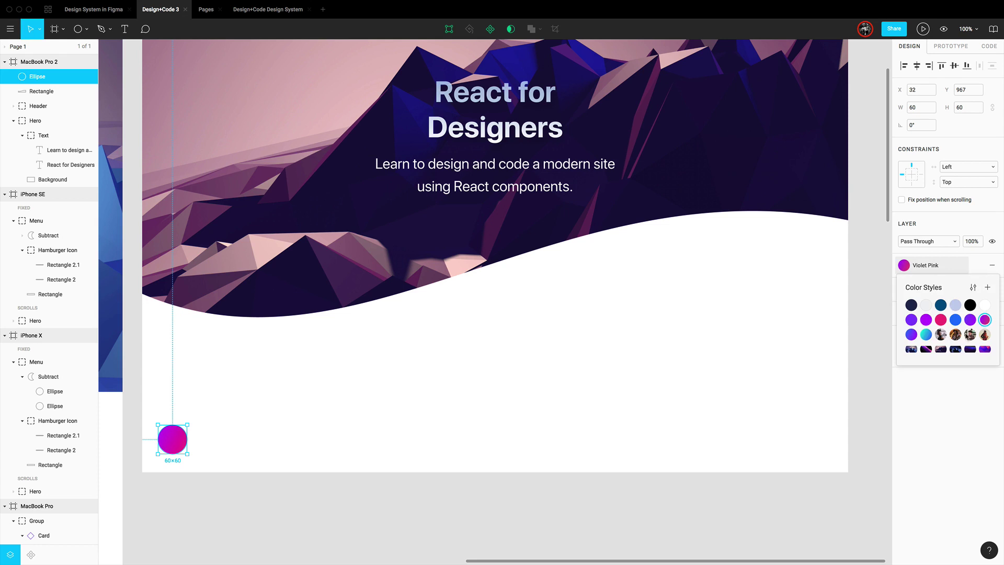
left_click(969, 320)
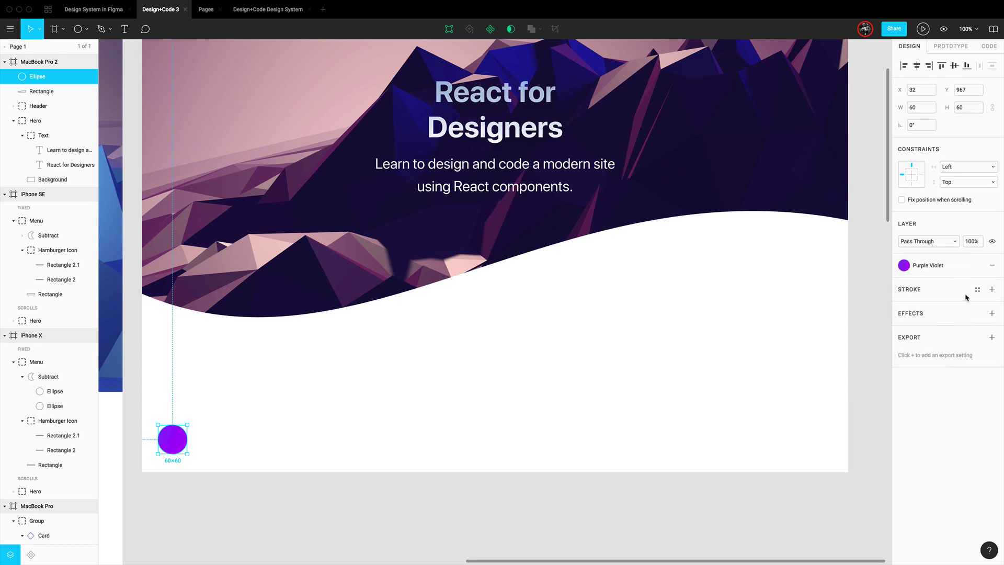
Step: Add an inside stroke of width 2 with the Blue Violet colour style to the circle and check it up close
left_click(992, 289)
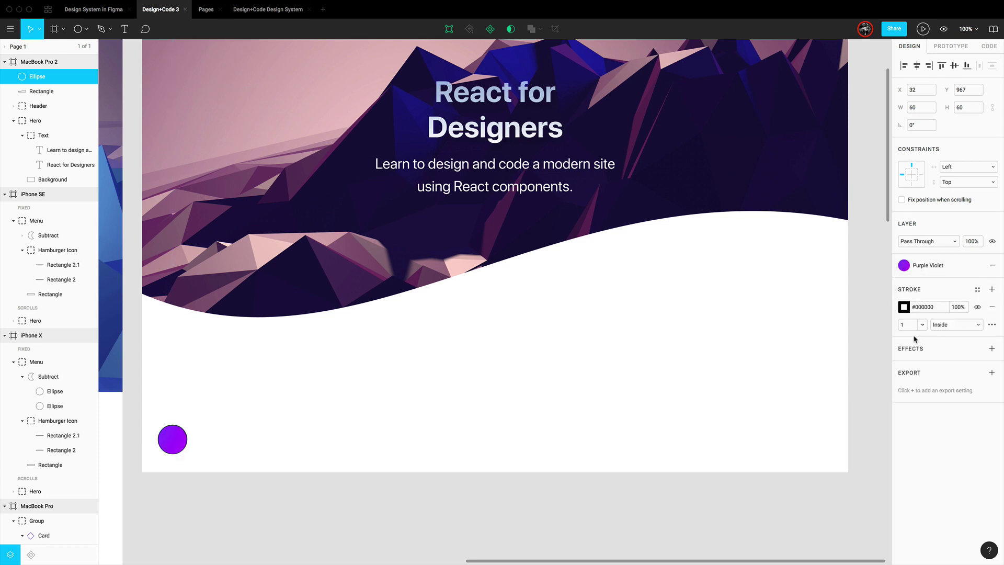
key("Return")
left_click(903, 309)
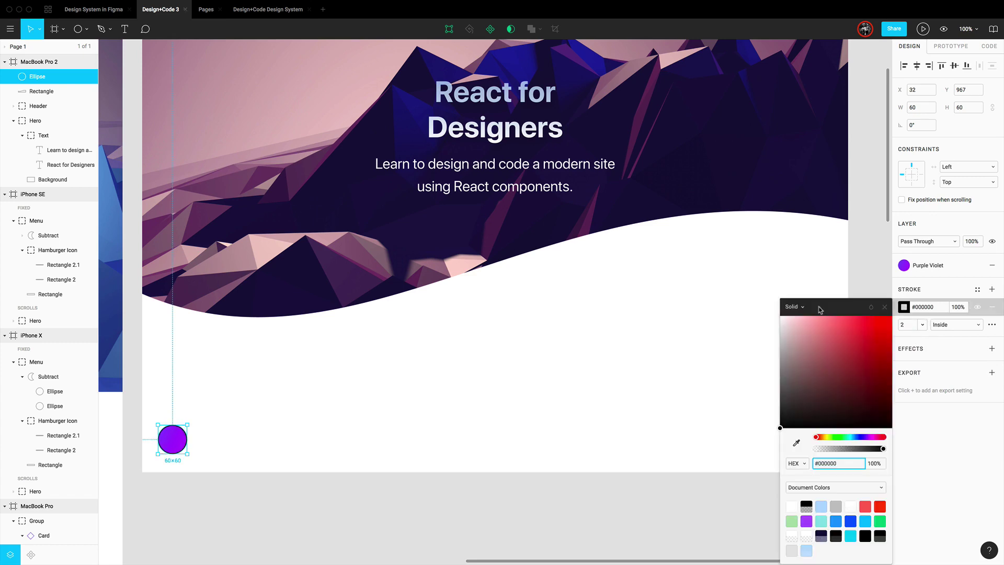
left_click(795, 307)
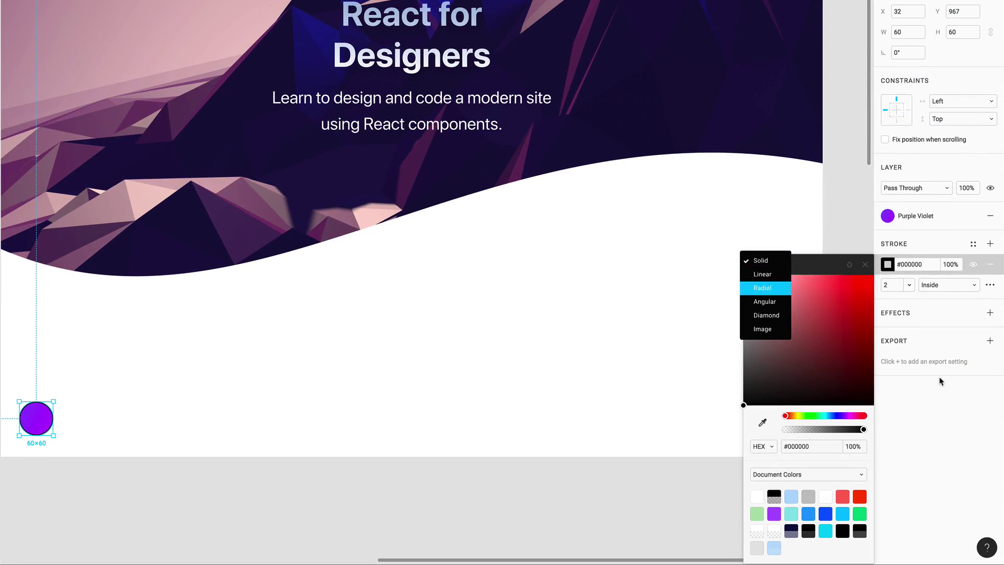
left_click(956, 432)
left_click(968, 249)
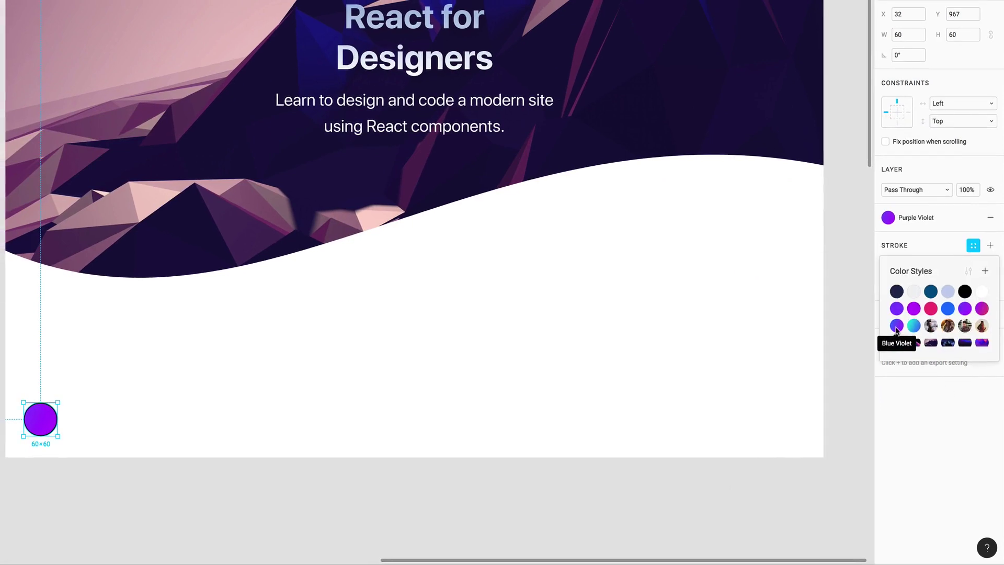
left_click(896, 326)
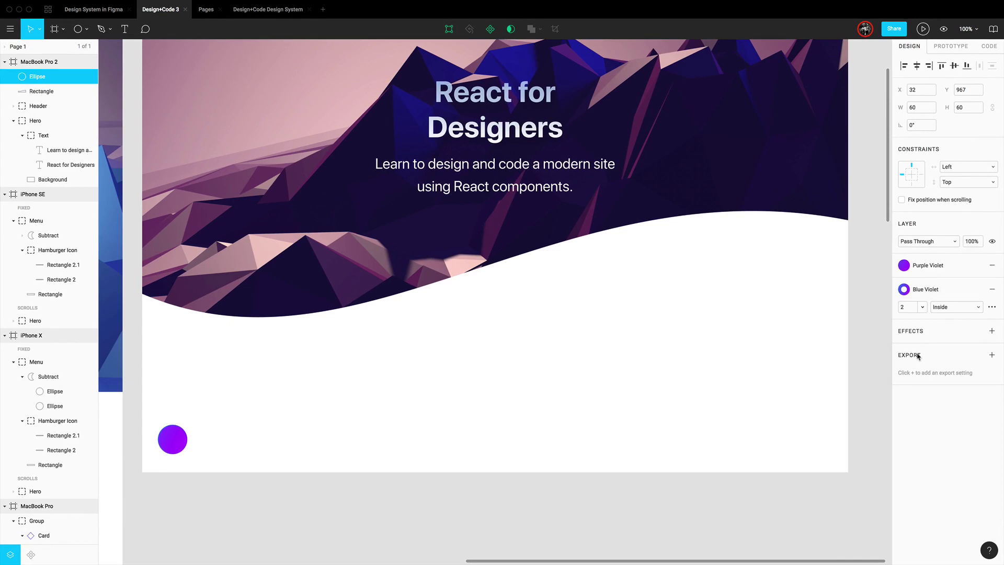
left_click(240, 415)
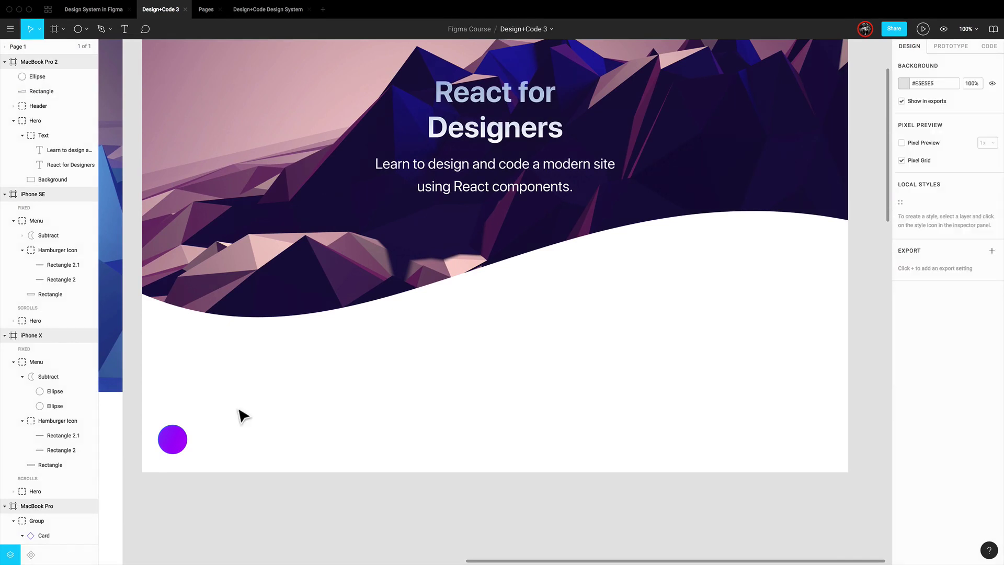
left_click(178, 443)
key("shift+2")
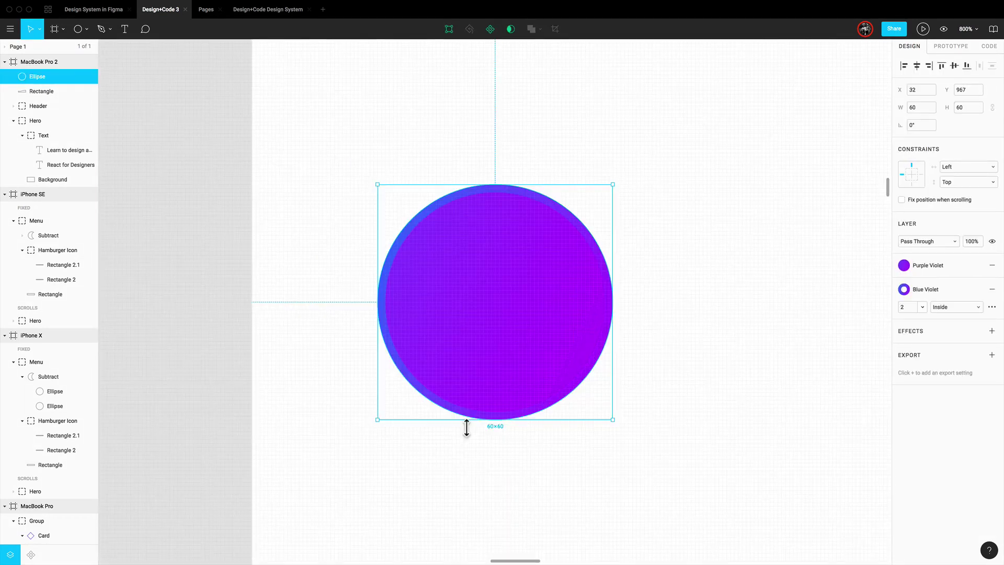
left_click(706, 365)
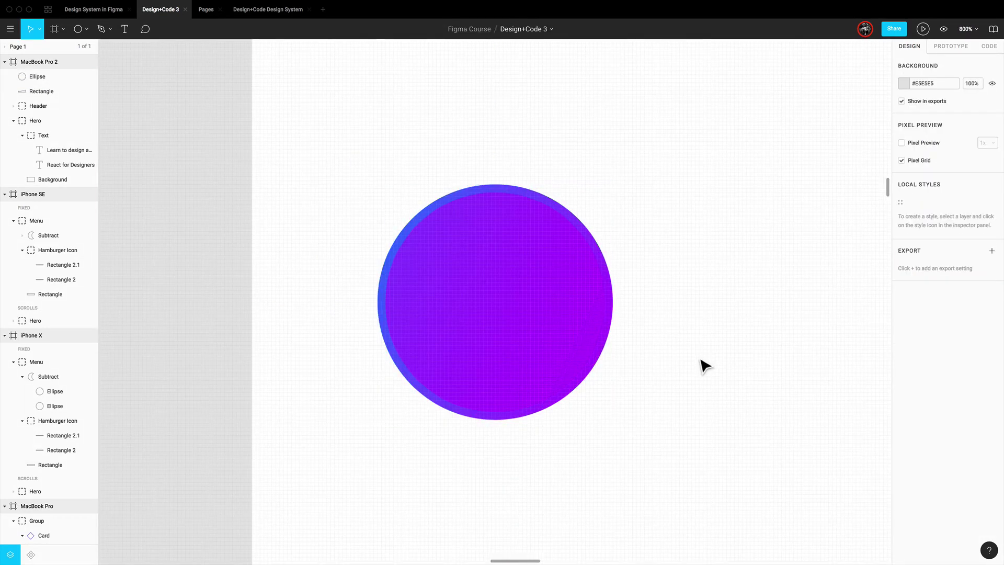
Step: Place the Close icon component from the design system's Icons set at the centre of the purple circle
left_click(31, 554)
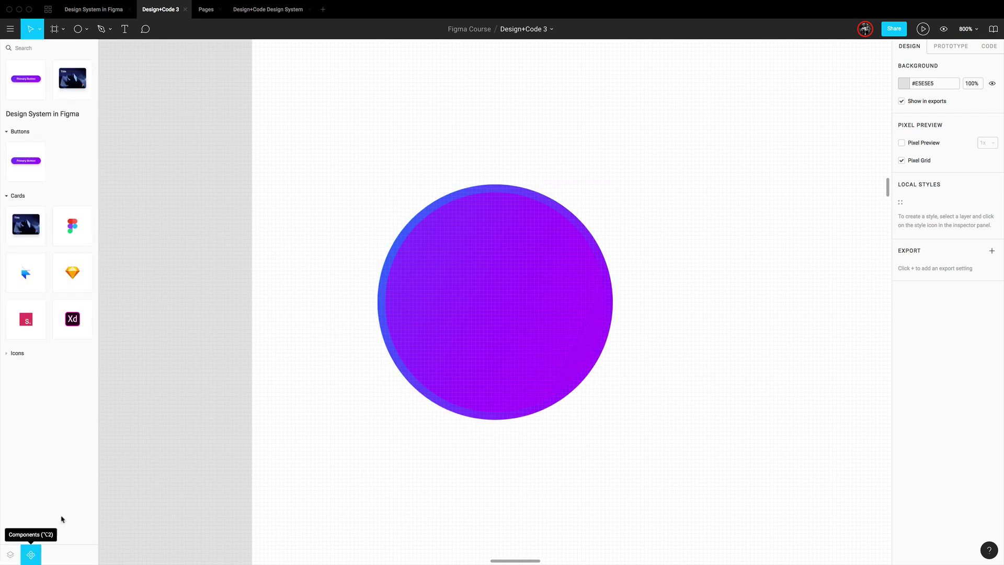
left_click(24, 354)
scroll(47, 347, "down", 5)
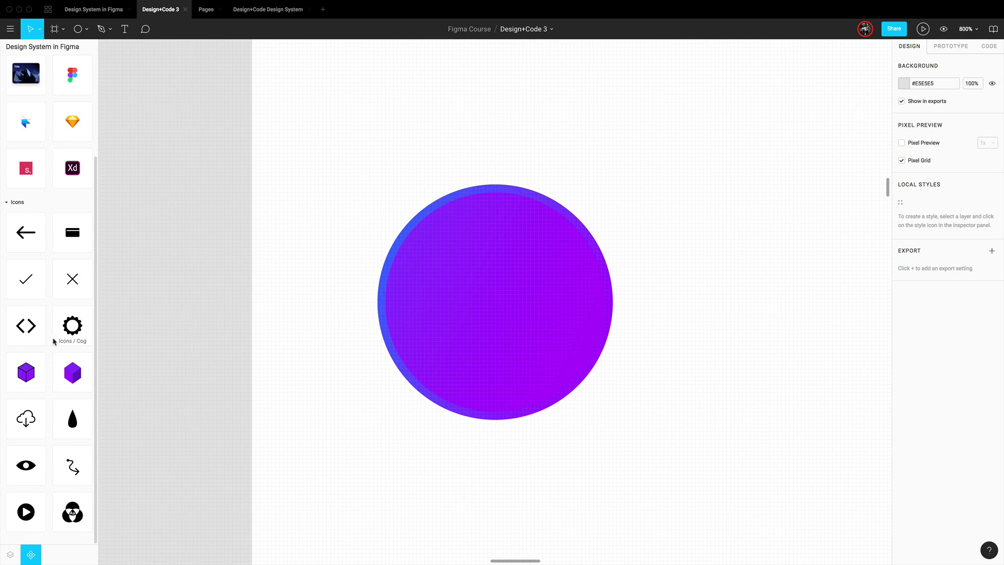
left_click_drag(72, 279, 491, 308)
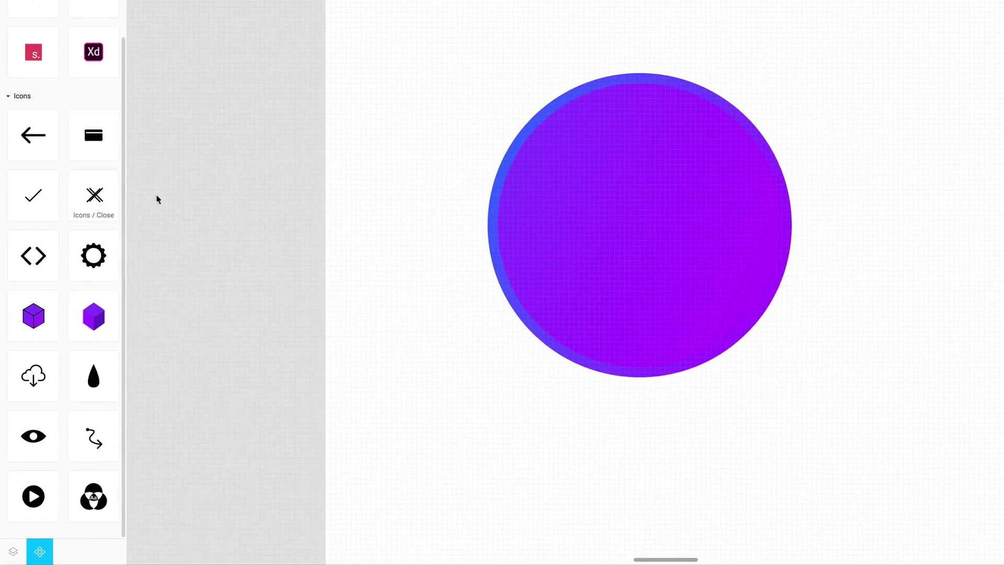
left_click_drag(631, 225, 631, 231)
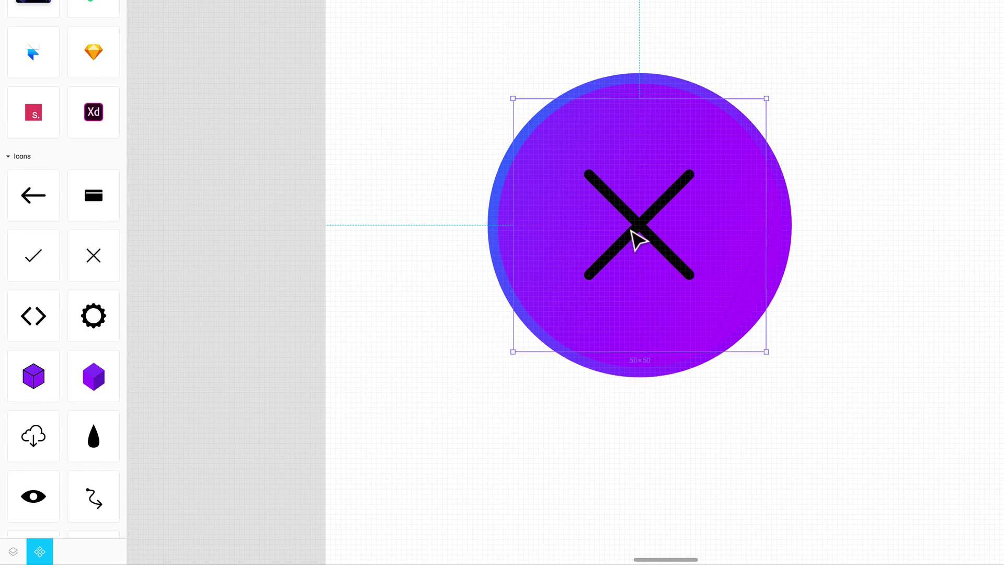
Step: Change the close icon's fill to white
left_click(949, 430)
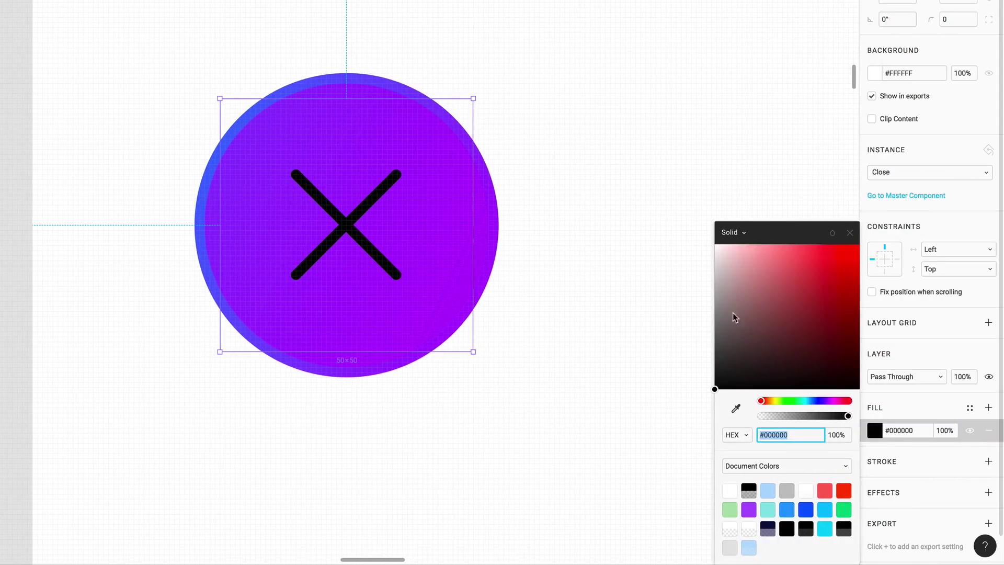
left_click_drag(732, 313, 585, 155)
left_click(654, 238)
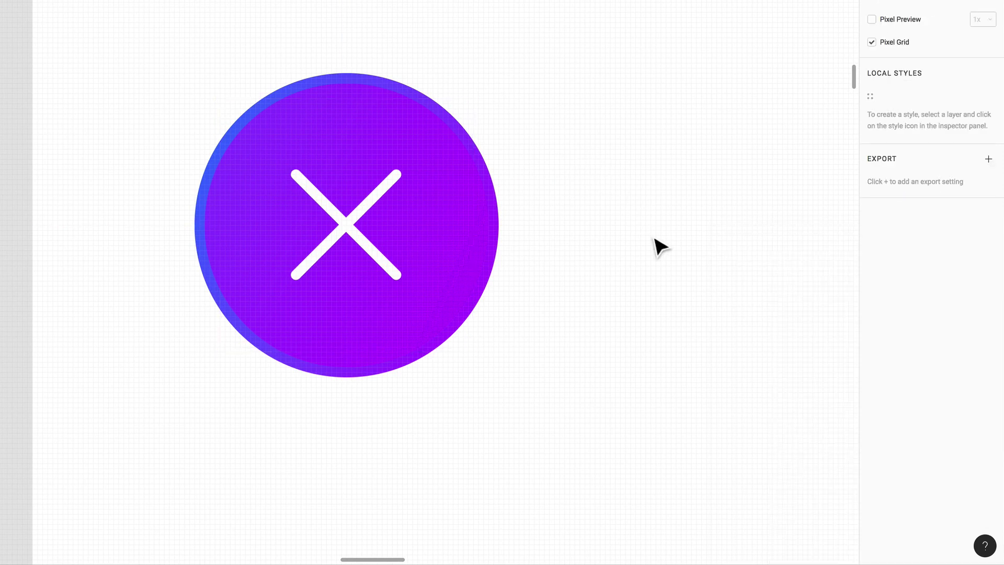
Step: Try the Button Shadow 1 effect style on the circle and replace it with Button Shadow 2
left_click(372, 224)
left_click(495, 221)
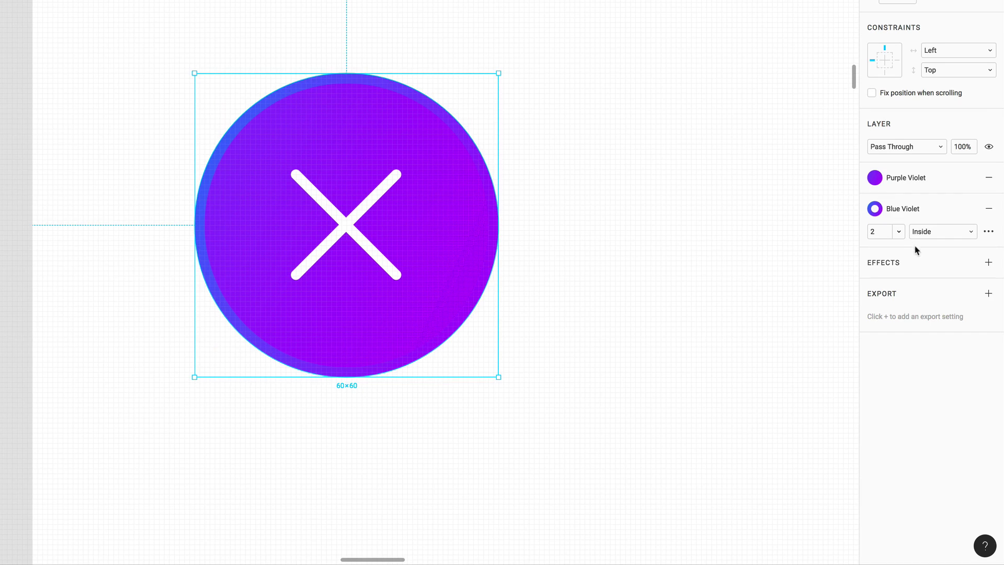
left_click(969, 263)
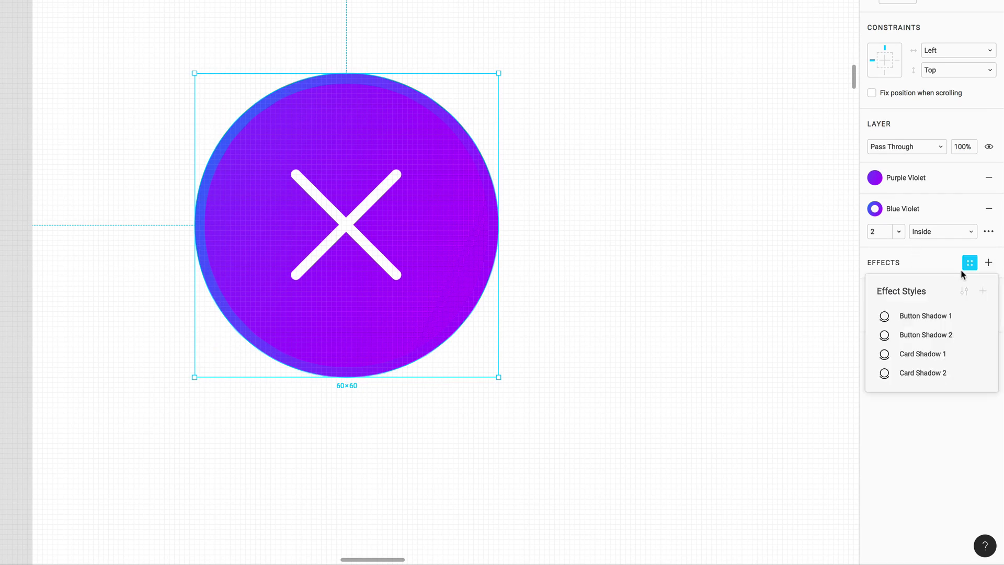
left_click(927, 316)
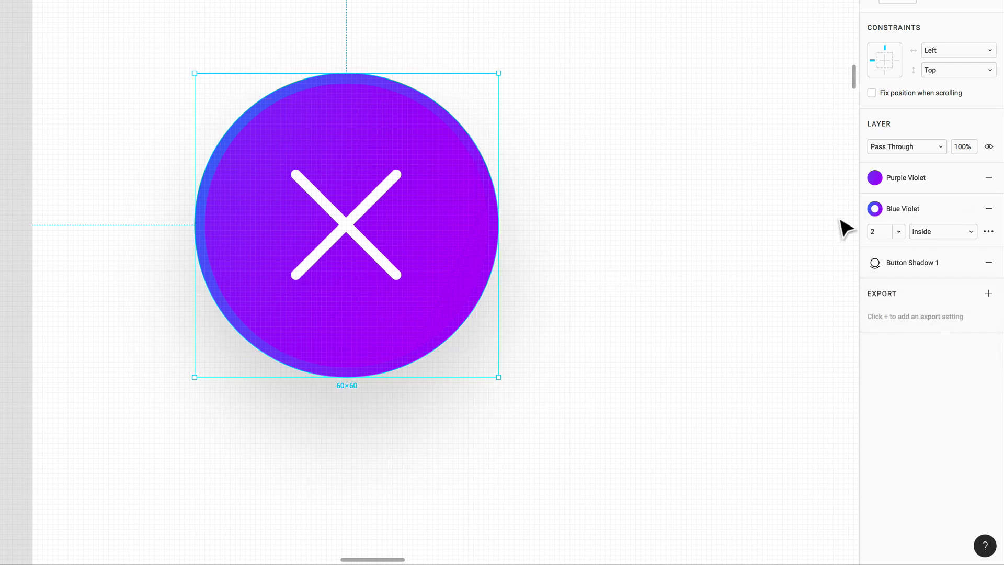
left_click(889, 262)
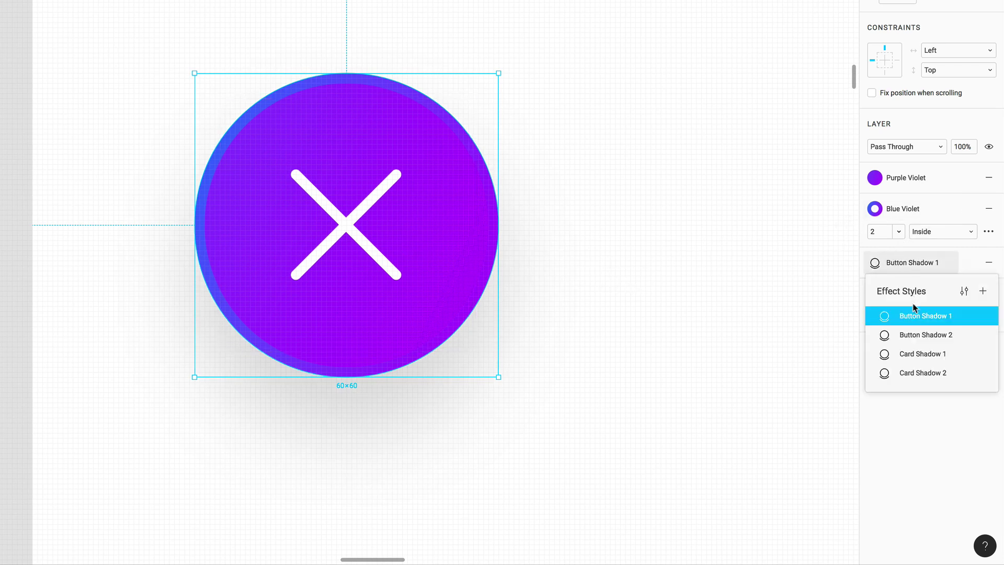
left_click(919, 335)
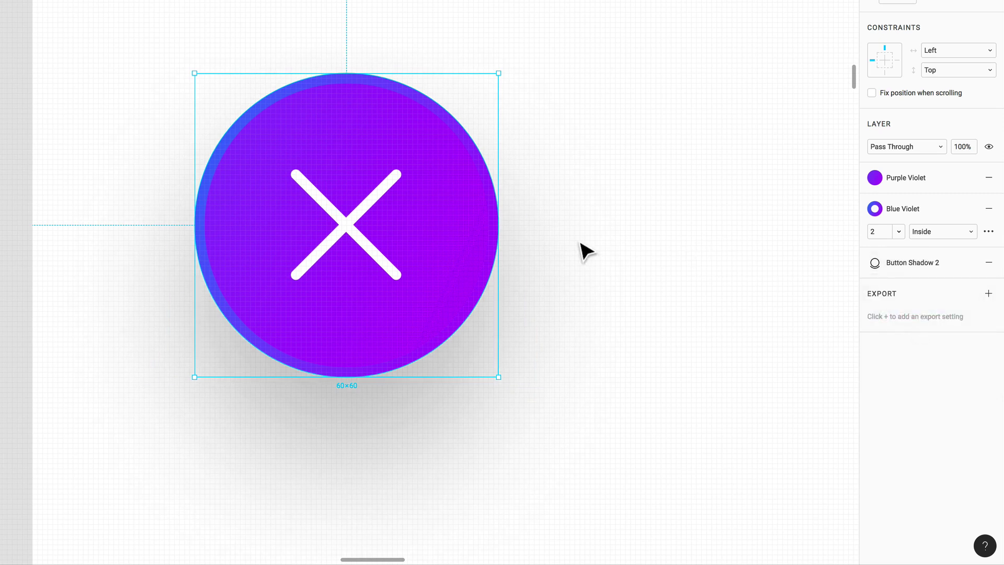
key("minus")
key("minus")
scroll(581, 243, "right", 4)
scroll(580, 243, "up", 1)
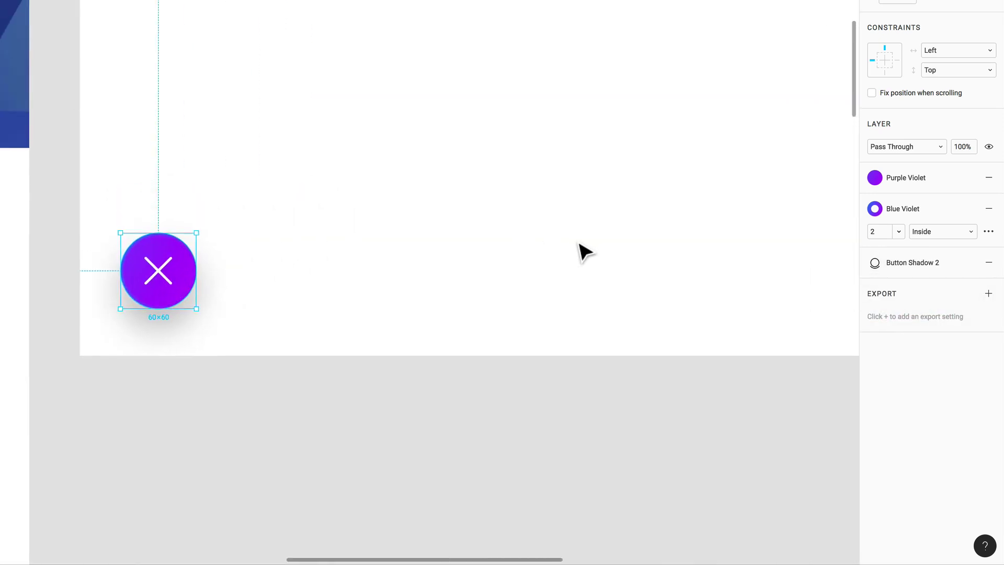
left_click(558, 252)
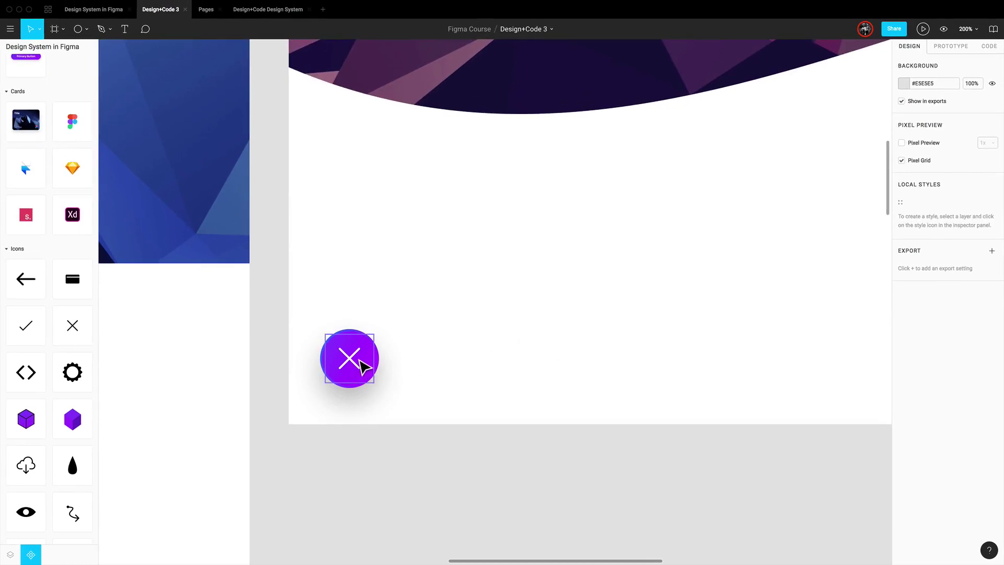
Step: Draw a rectangle above the circle button and set its size to 420 × 500
scroll(387, 404, "up", 2)
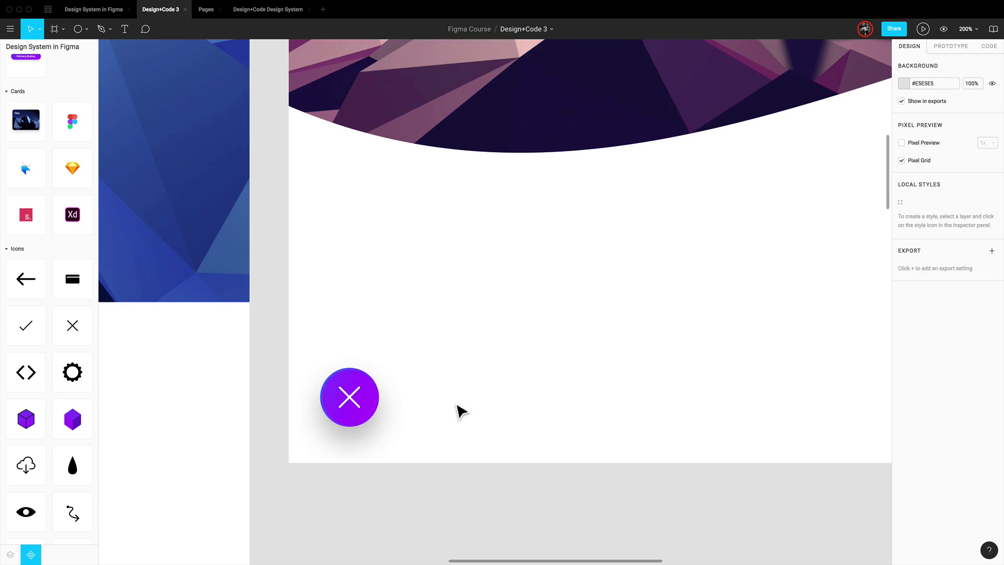
key("alt+1")
scroll(460, 411, "up", 2)
key("r")
mouse_move(317, 133)
left_mouse_down()
mouse_move(462, 300)
mouse_move(566, 380)
left_mouse_up()
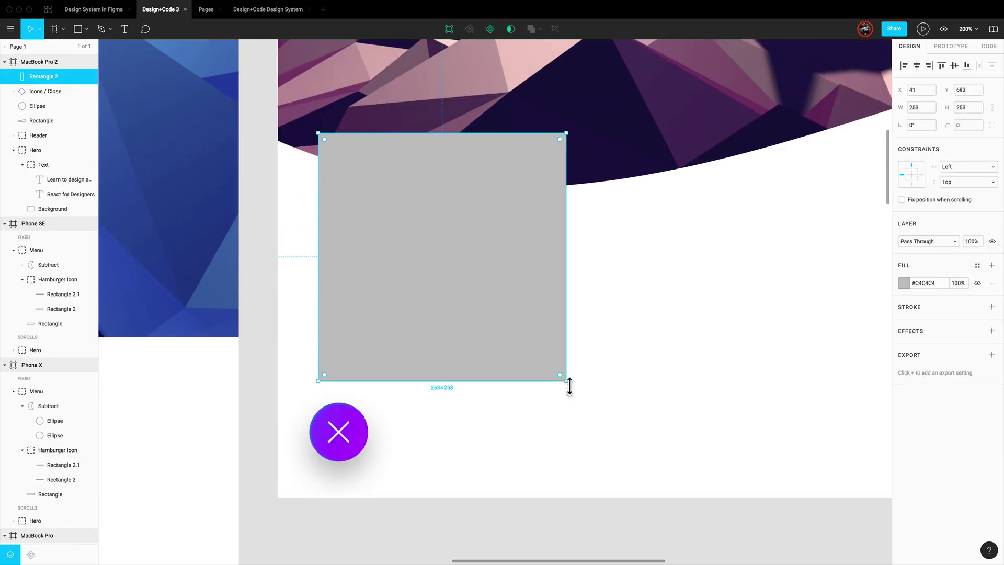
left_click(918, 109)
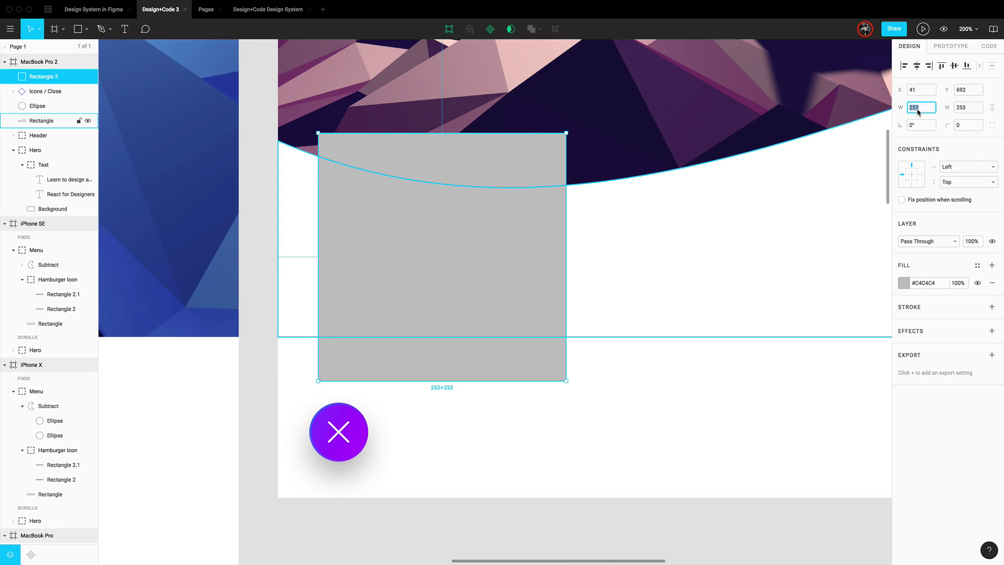
type("420")
key("Return")
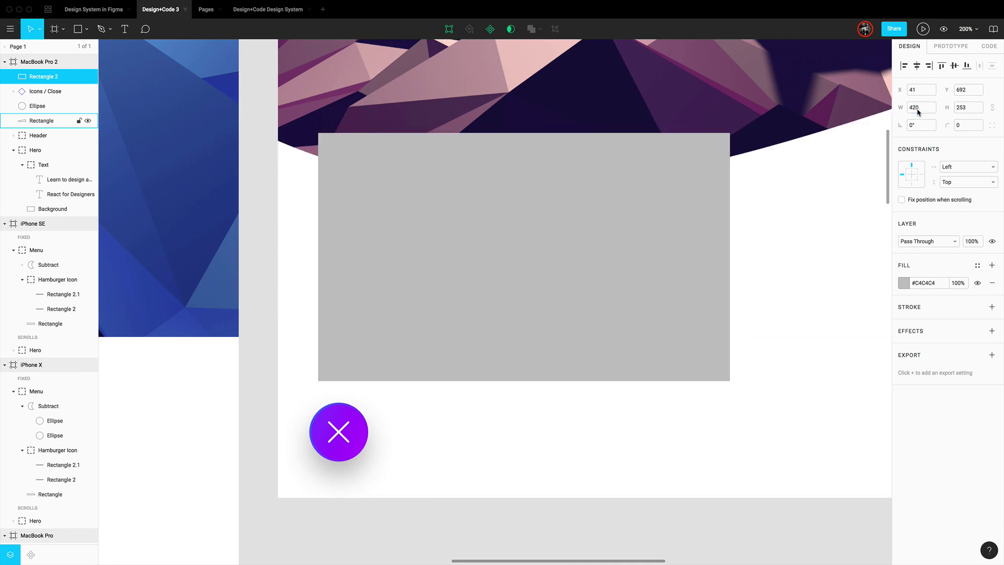
left_click(959, 108)
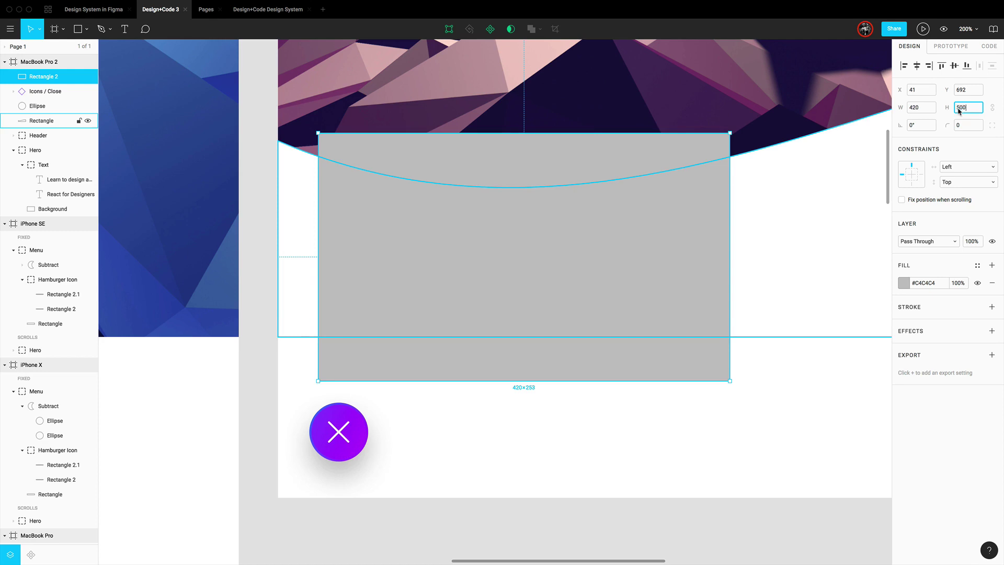
key("Return")
Step: Move the rectangle up above the circle button and nudge it to X 20, Y 446
left_click_drag(619, 307, 604, 228)
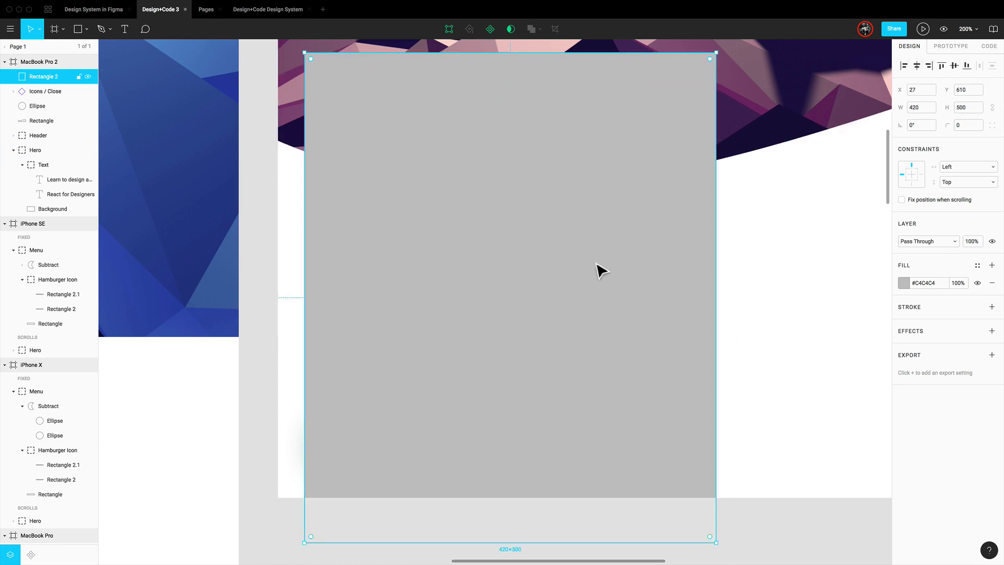
left_click_drag(531, 387, 530, 234)
key("alt")
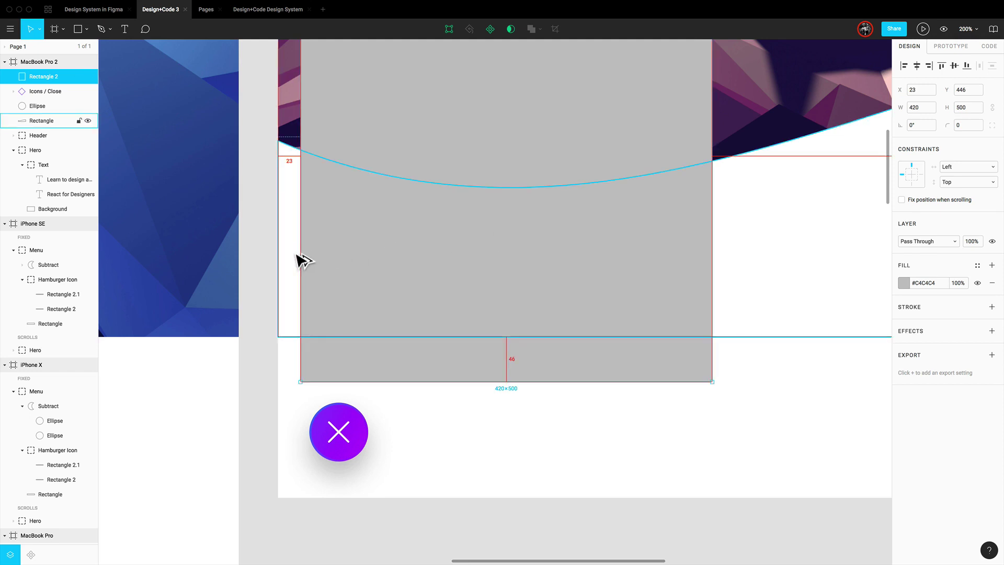
key("alt+Left")
key("alt+Left")
key("alt+Left")
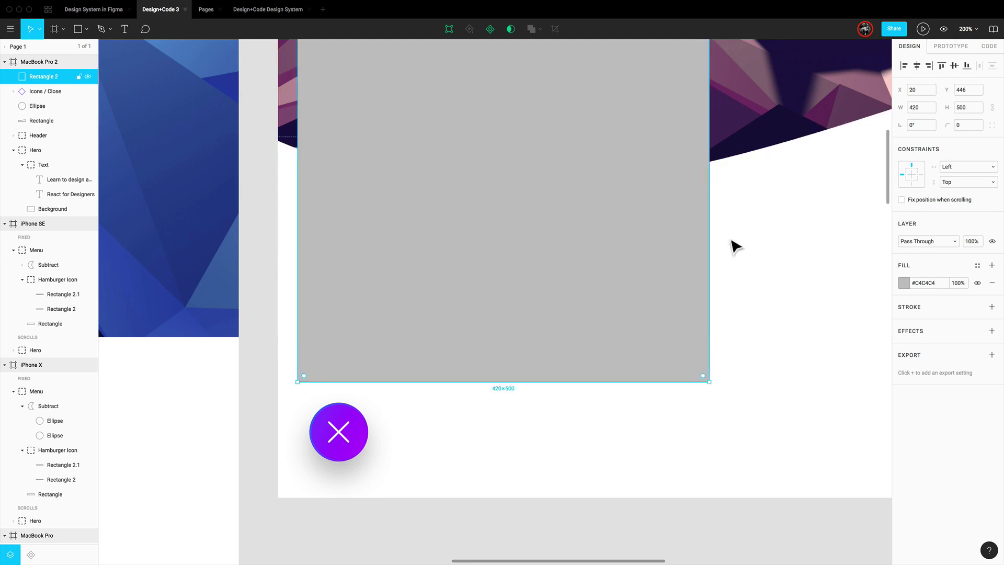
Step: Round the large rectangle's corners with a radius of 20
left_click(958, 126)
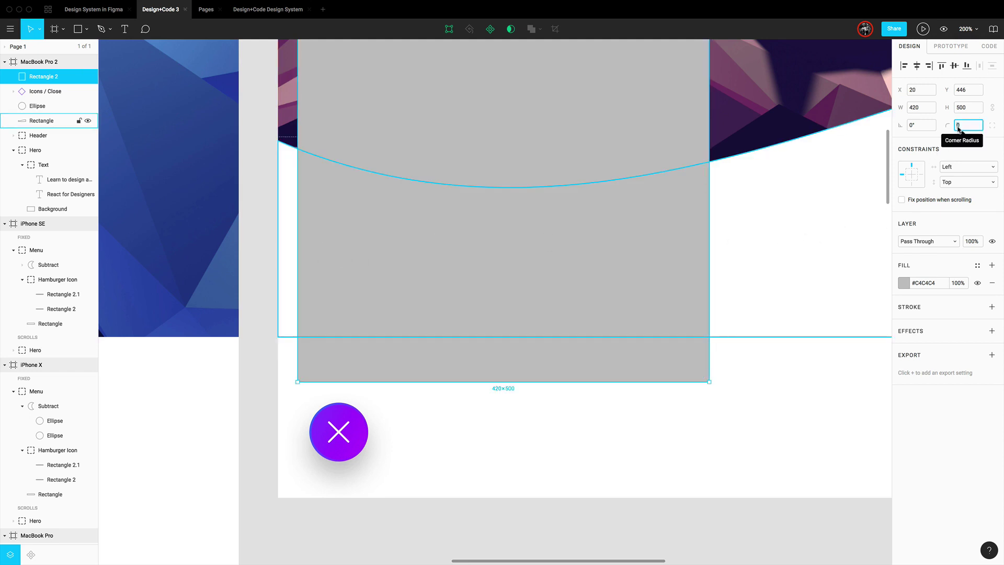
type("20")
key("Return")
Step: Draw a 32 × 32 square on the large rectangle's bottom edge, rotated 45° with a corner radius of 5
scroll(507, 332, "down", 2)
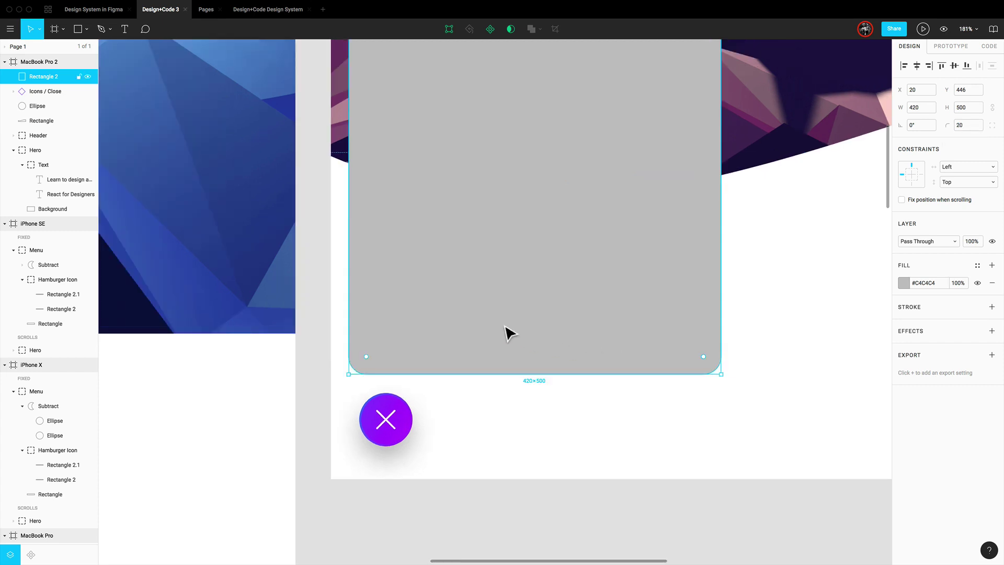
key("r")
mouse_move(497, 342)
left_mouse_down()
mouse_move(521, 354)
mouse_move(512, 344)
mouse_move(523, 375)
left_mouse_up()
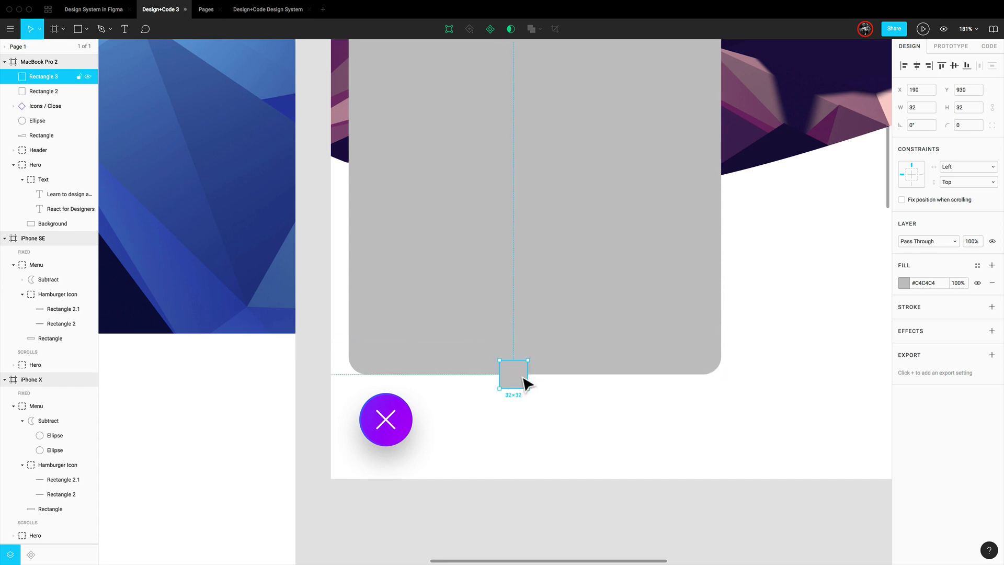
left_click(911, 127)
type("45")
key("Return")
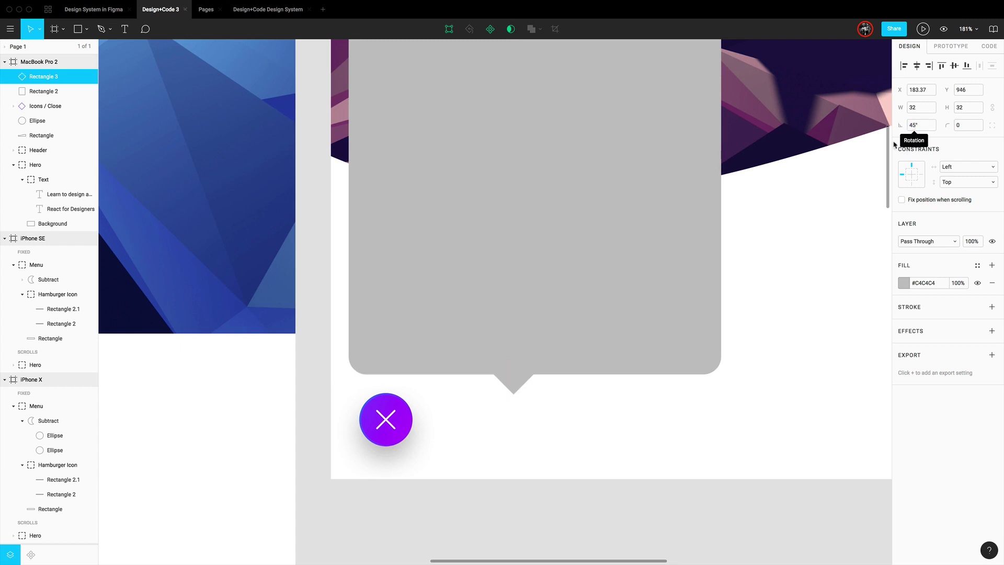
left_click(970, 129)
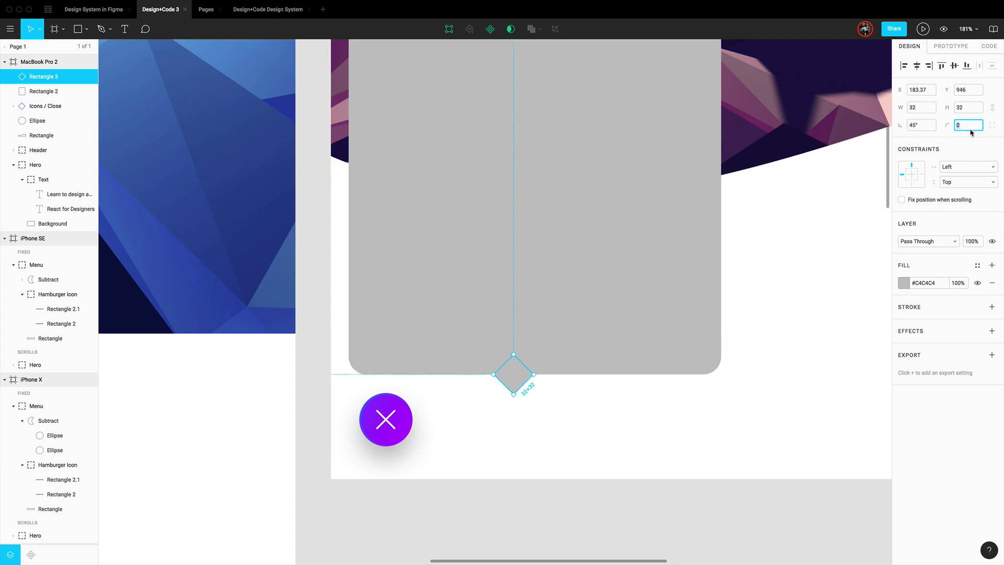
key("Return")
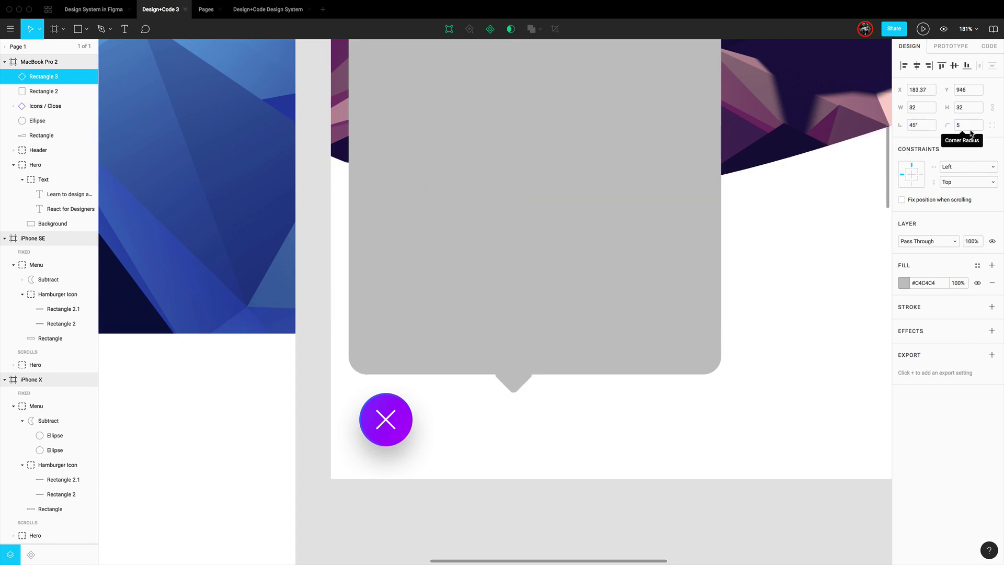
Step: Move the small diamond along the rectangle's bottom edge until it is centred above the circle, and combine both shapes with Union
left_click_drag(514, 387, 387, 384)
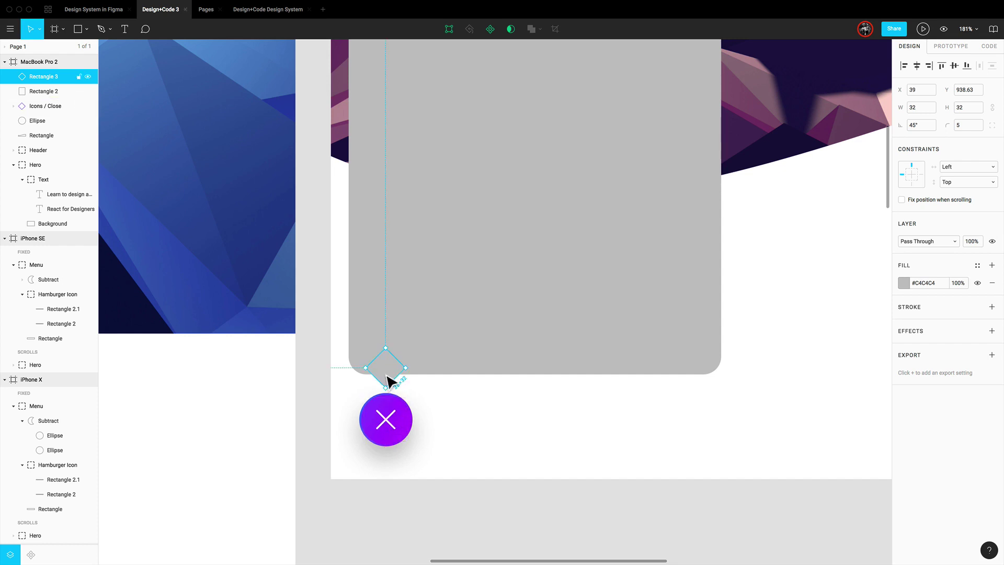
left_click(451, 362, "shift")
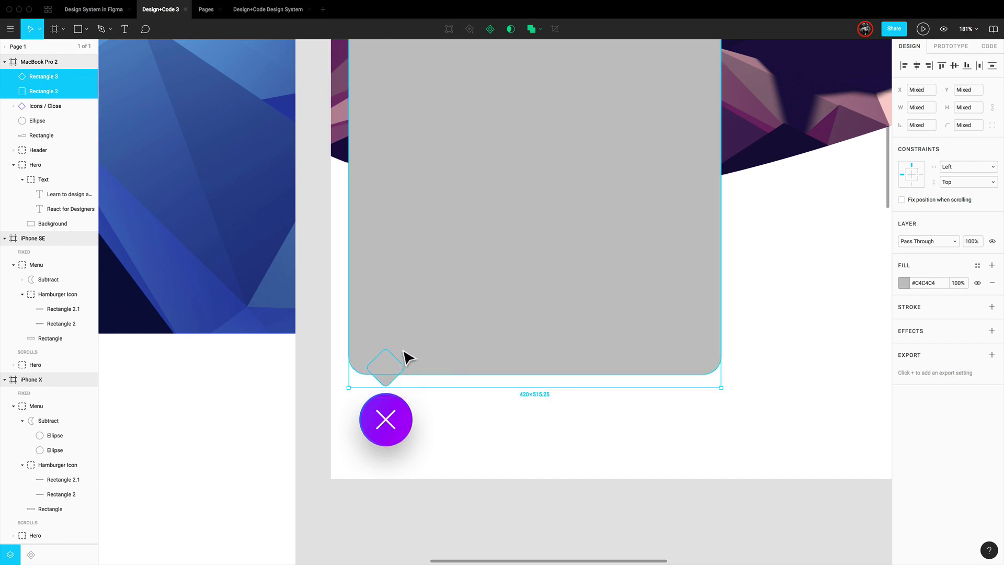
left_click(531, 29)
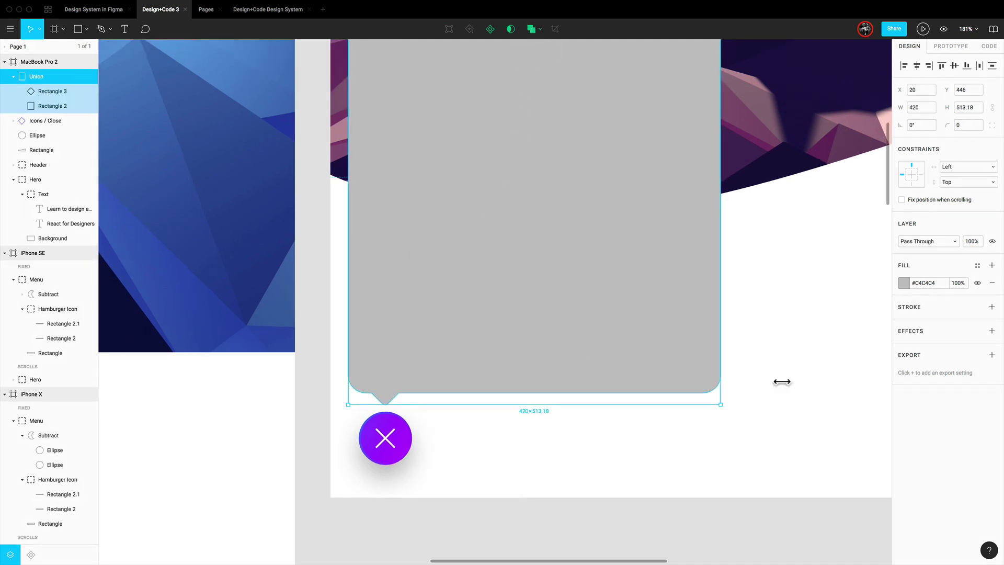
Step: Fill the combined speech-bubble shape with #040825 at 80% opacity
left_click(932, 286)
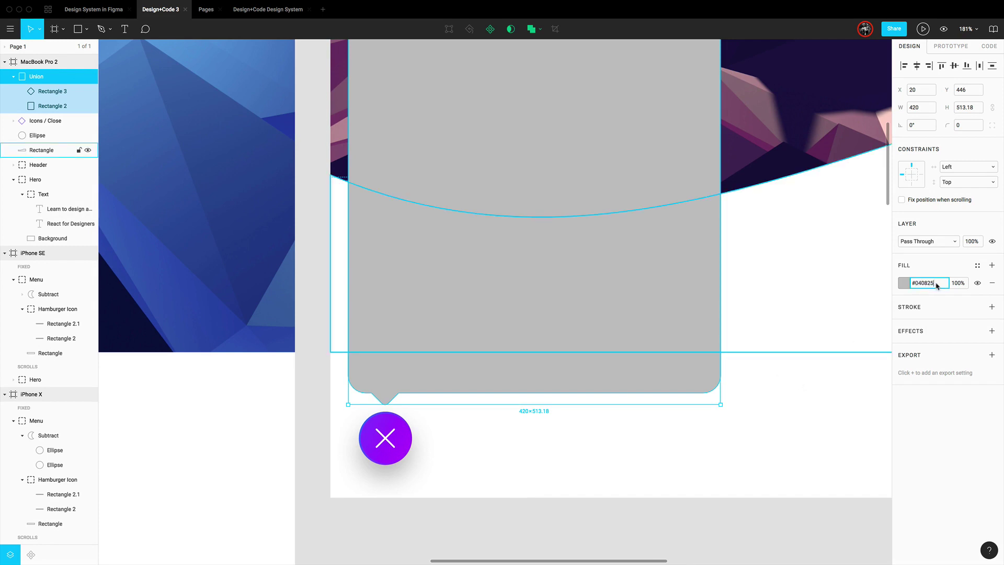
type("#040825")
key("Return")
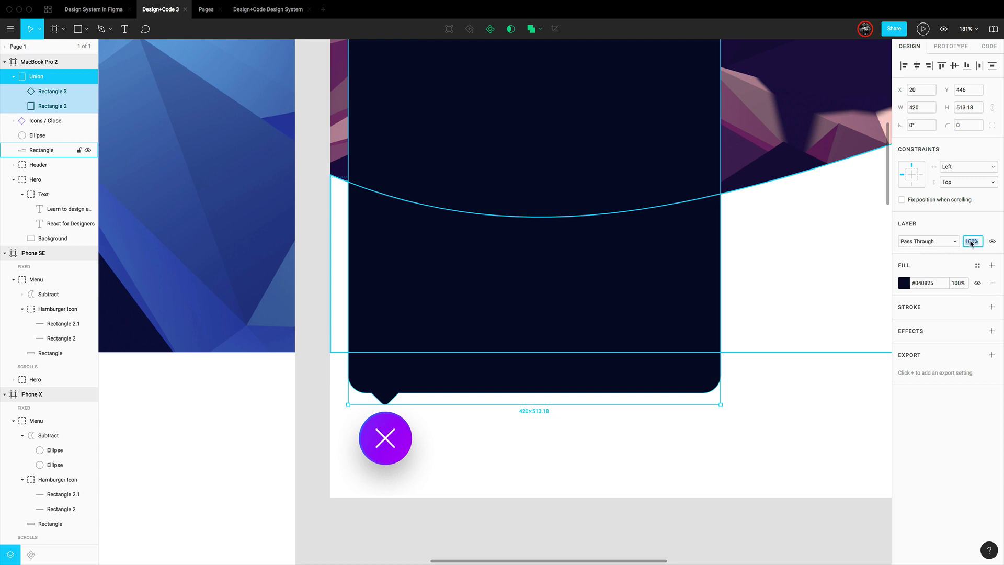
left_click(958, 284)
key("Return")
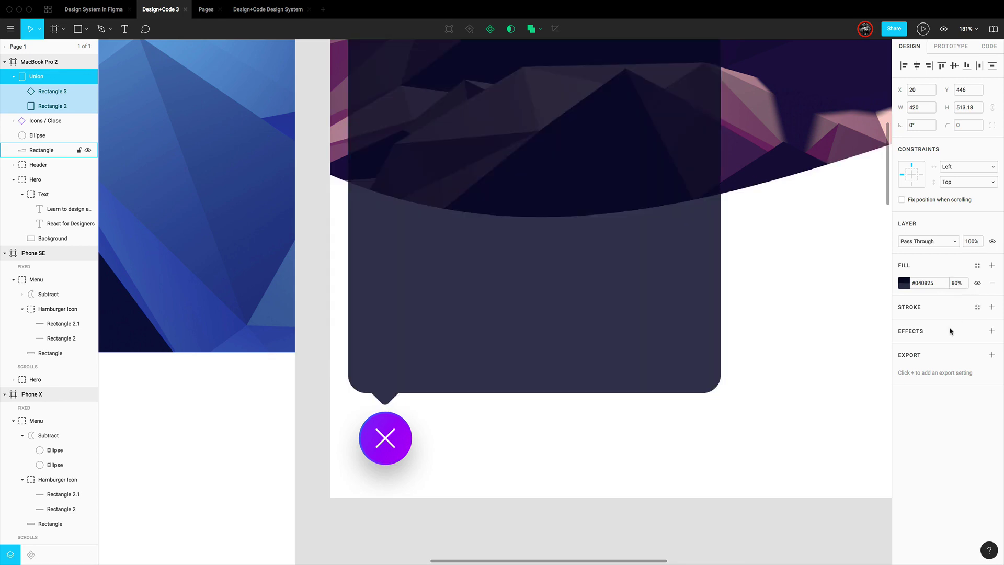
Step: Add a Background Blur effect to the speech-bubble shape and increase its blur amount
left_click(992, 331)
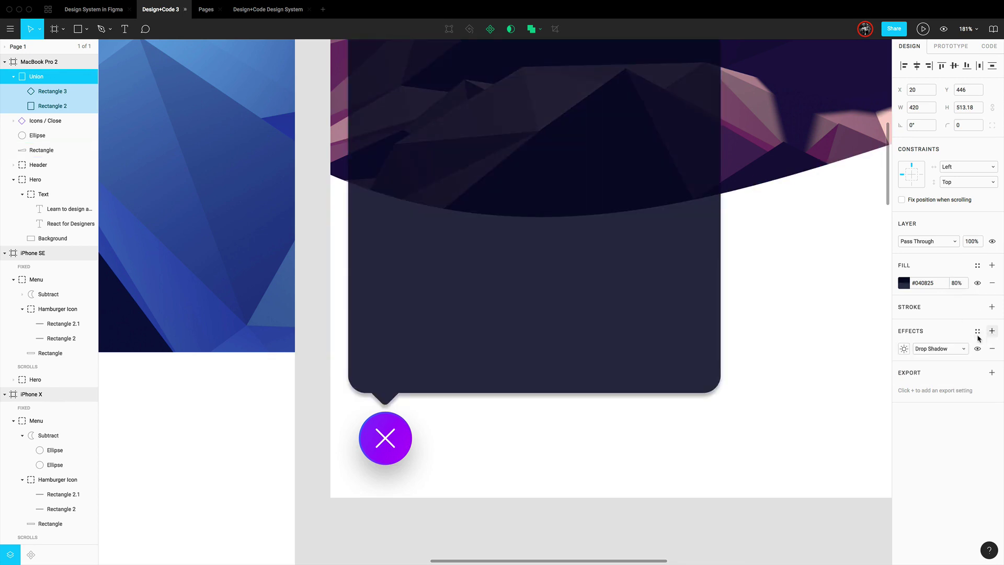
left_click(923, 348)
left_click(931, 369)
left_click(904, 349)
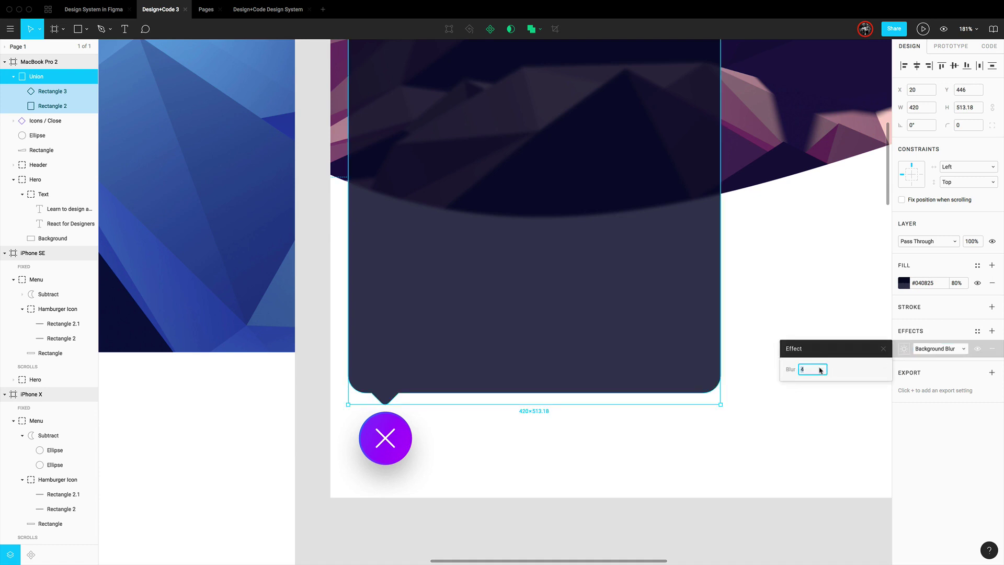
type("0")
key("Return")
left_click(753, 439)
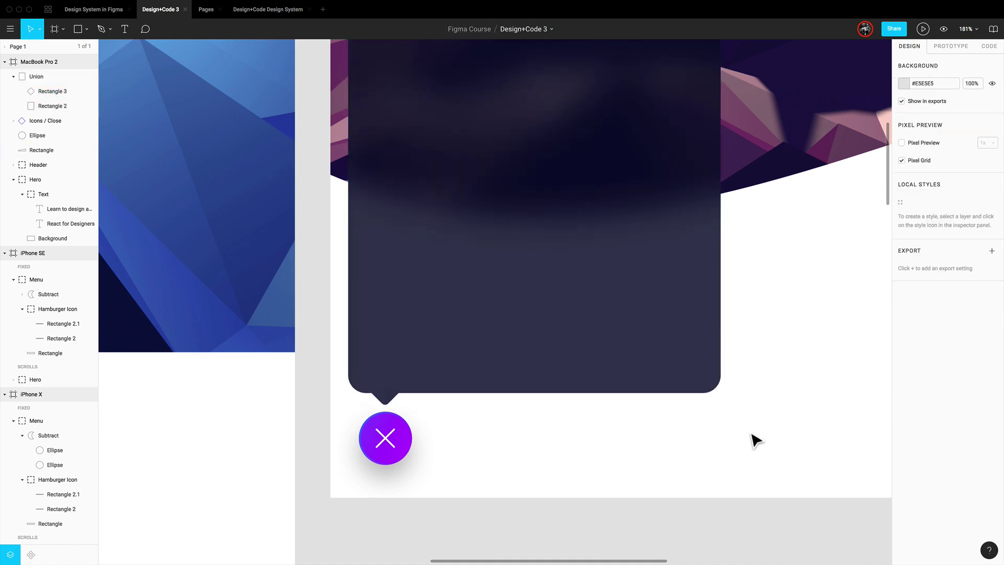
Step: Add a Drop Shadow to the speech-bubble shape with a blur of 40 and a larger vertical offset
left_click(719, 381)
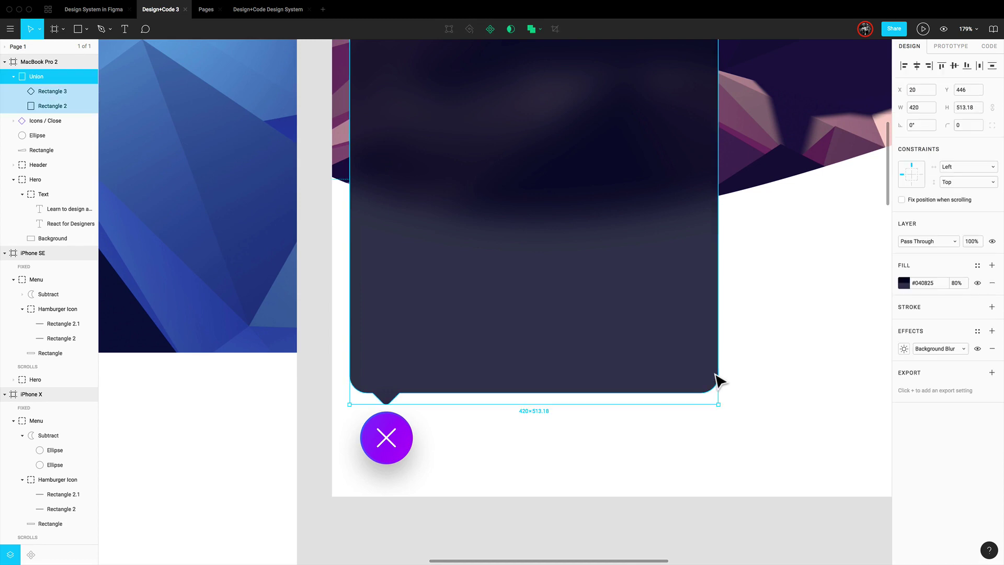
left_click(992, 331)
left_click(904, 348)
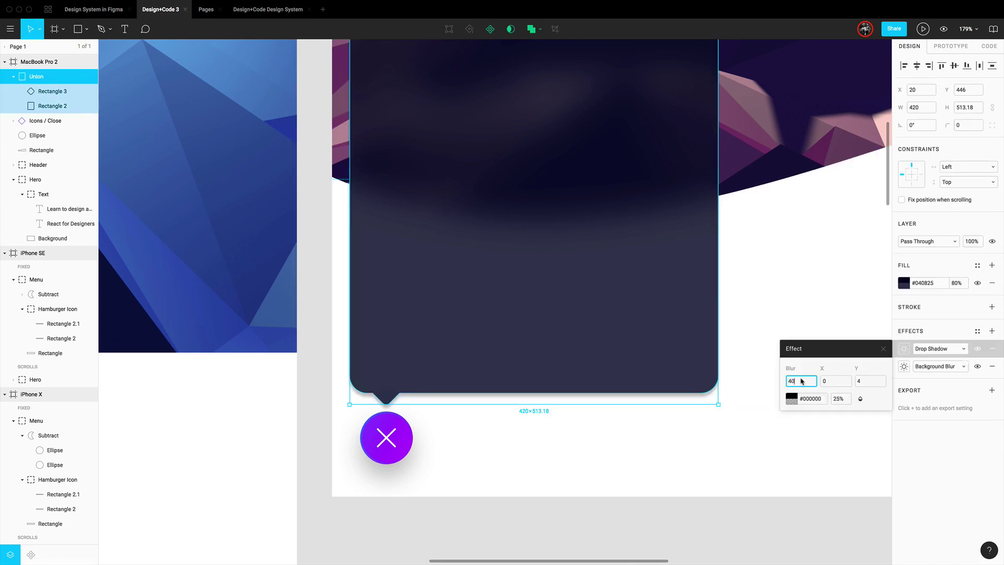
type("40")
key("Return")
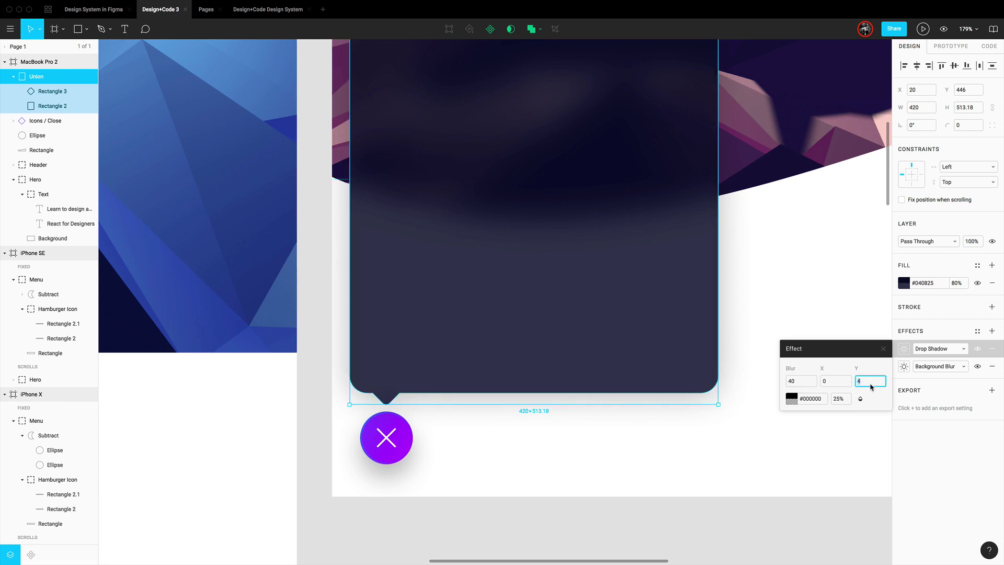
key("Return")
left_click(729, 466)
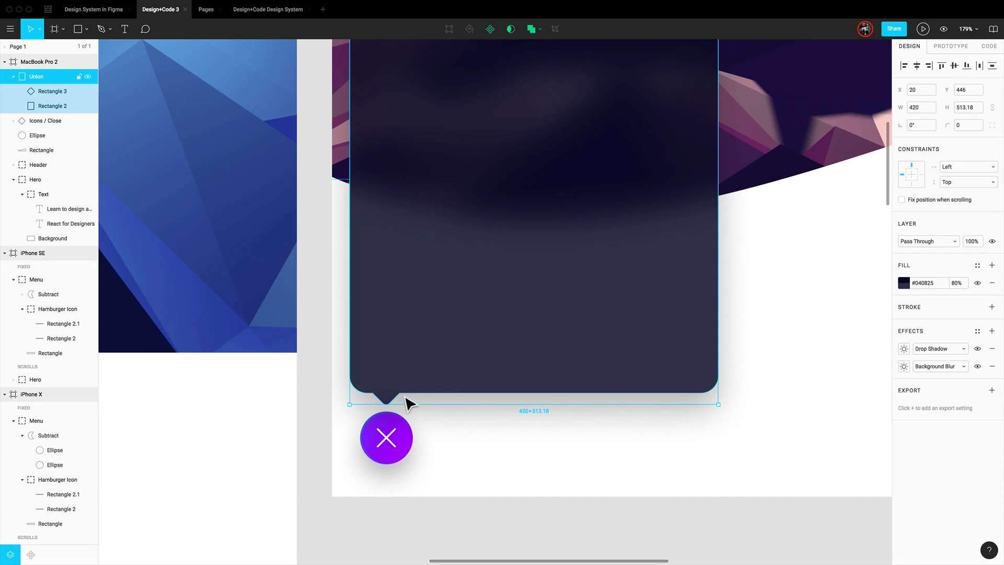
Step: Set the corner radius of the combined speech-bubble shape to 10
left_click(962, 128)
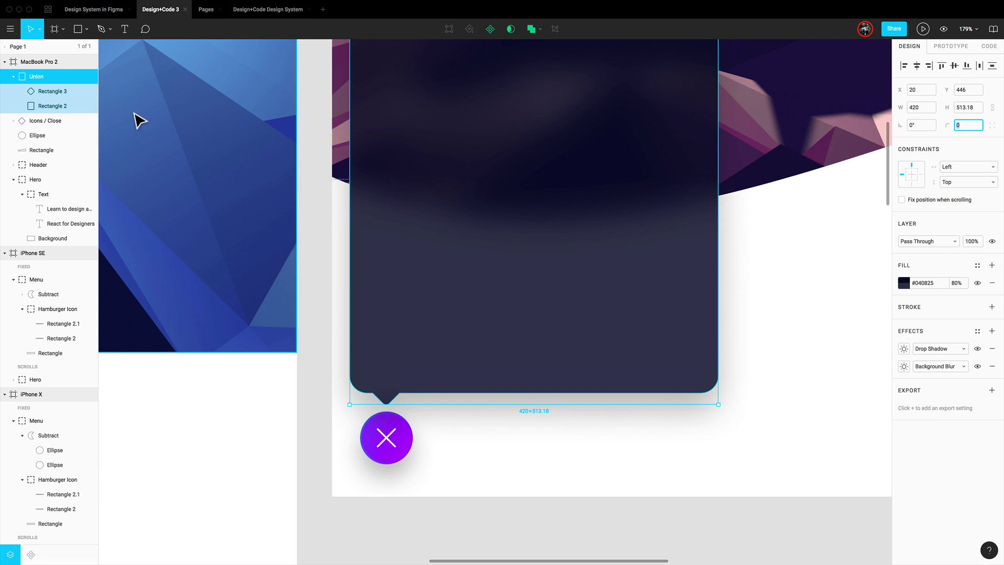
left_click(966, 125)
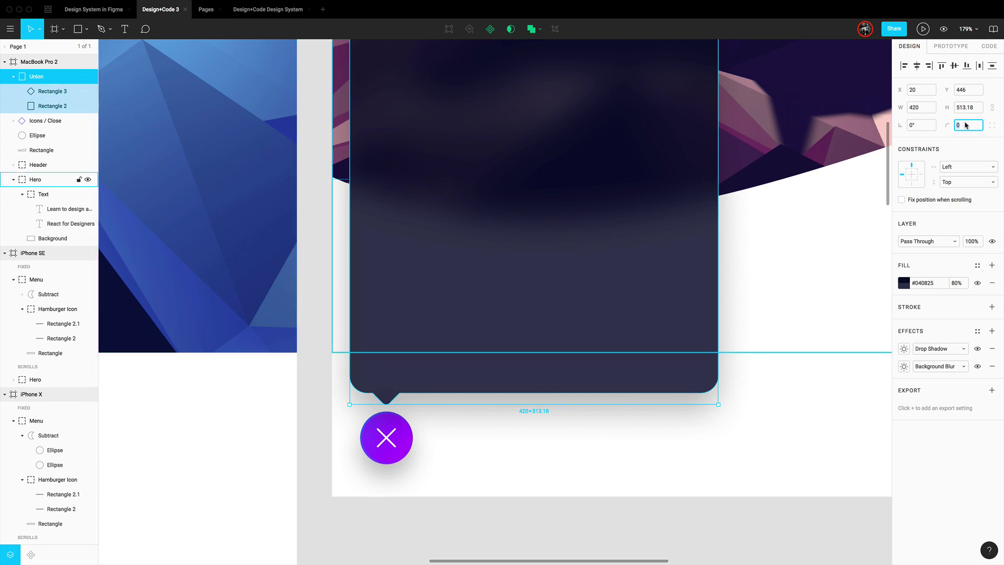
type("10")
key("Return")
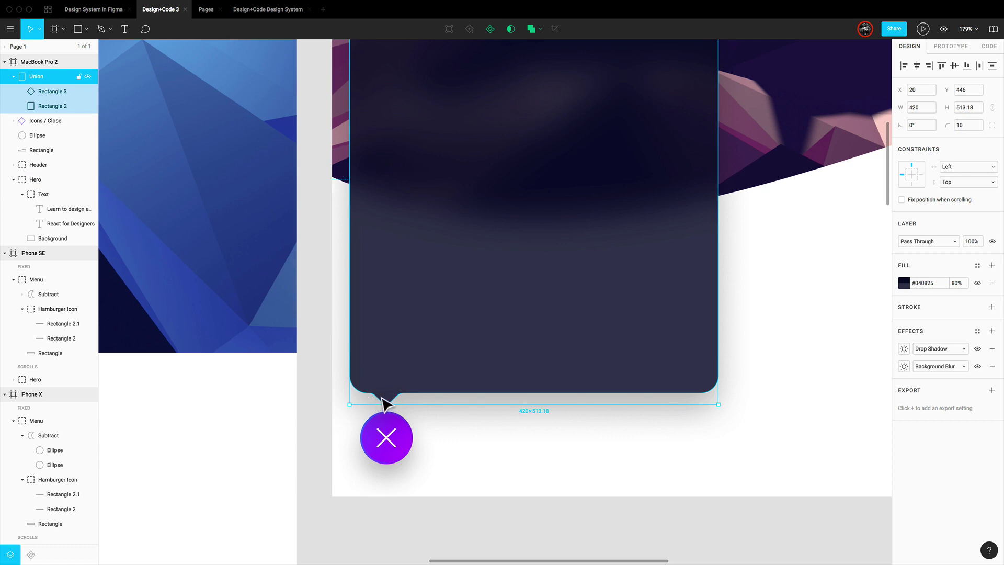
Step: Try corner radii of 20 and 30 on the speech-bubble shape
left_click(965, 125)
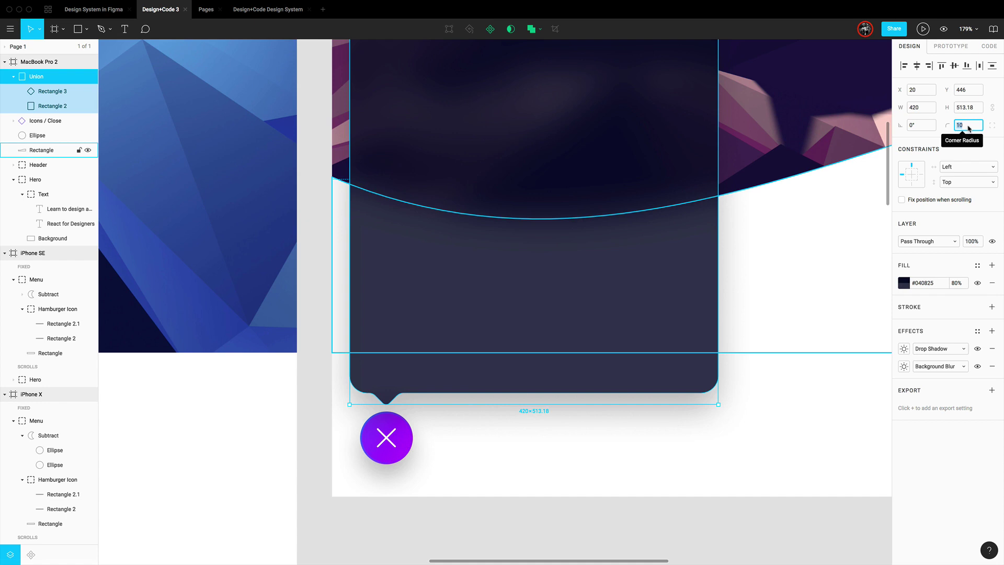
type("20")
key("Return")
type("30")
key("Return")
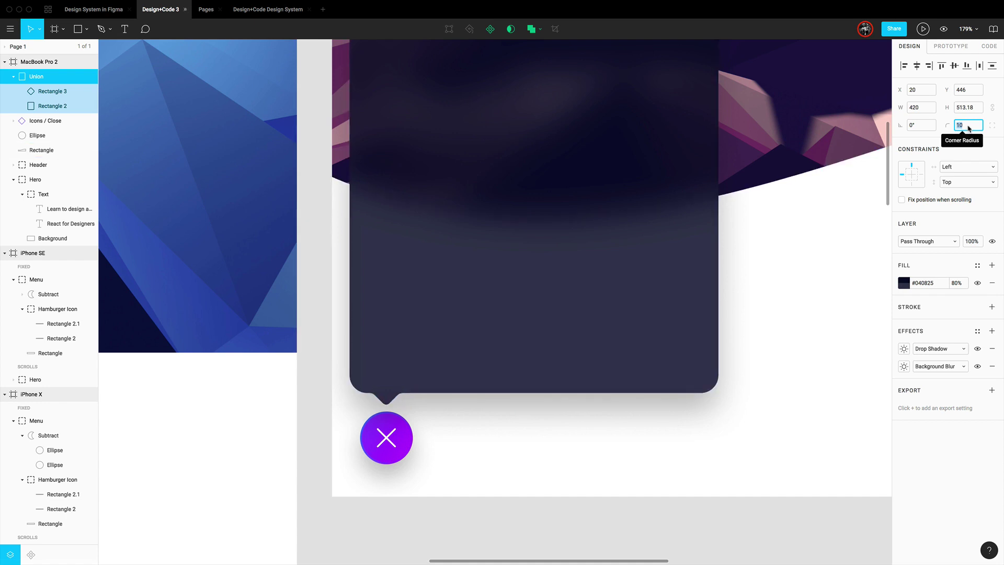
left_click(584, 460)
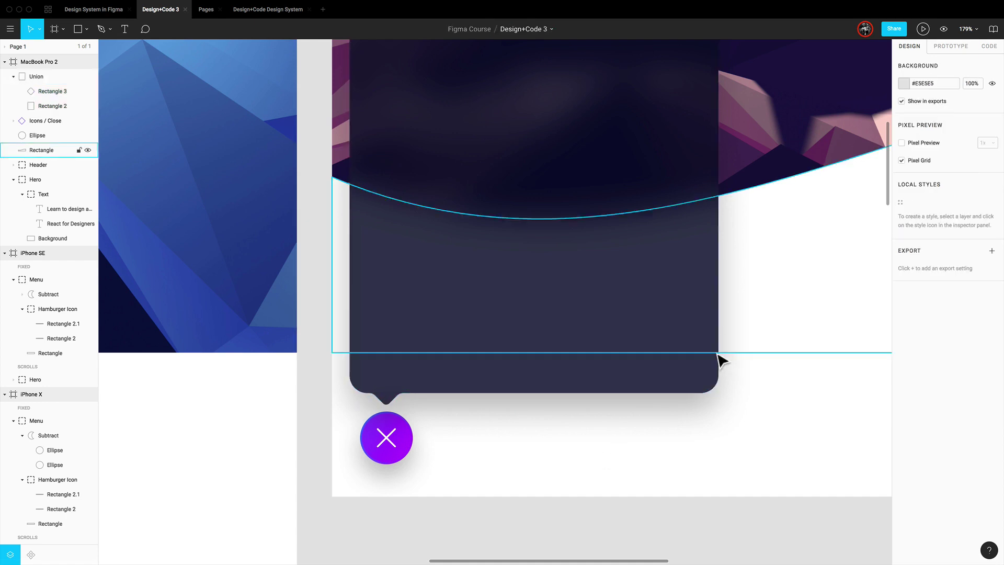
Step: Add a 1 px inside stroke to the speech-bubble shape in #FFFFFF at 20% opacity
left_click(707, 351)
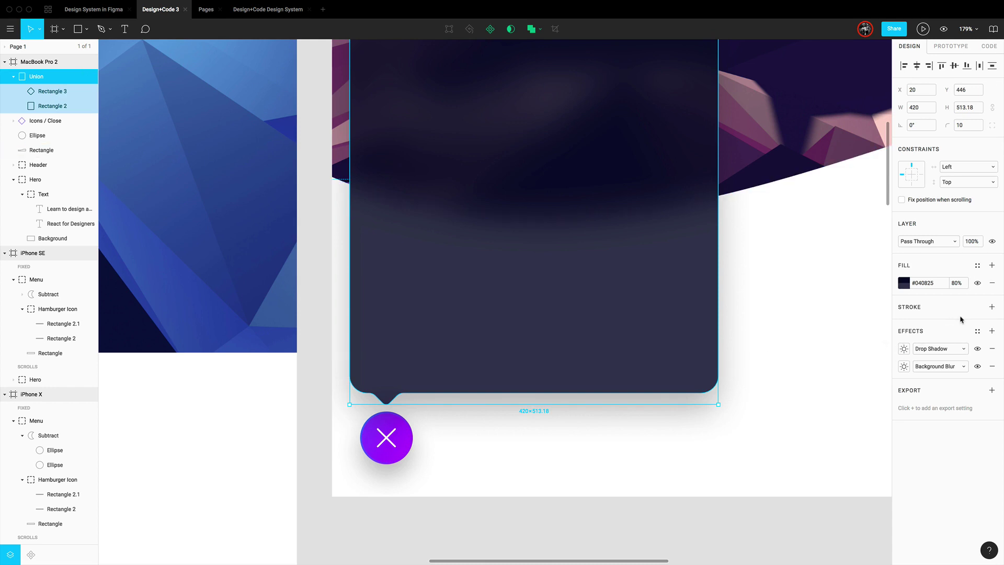
left_click(991, 307)
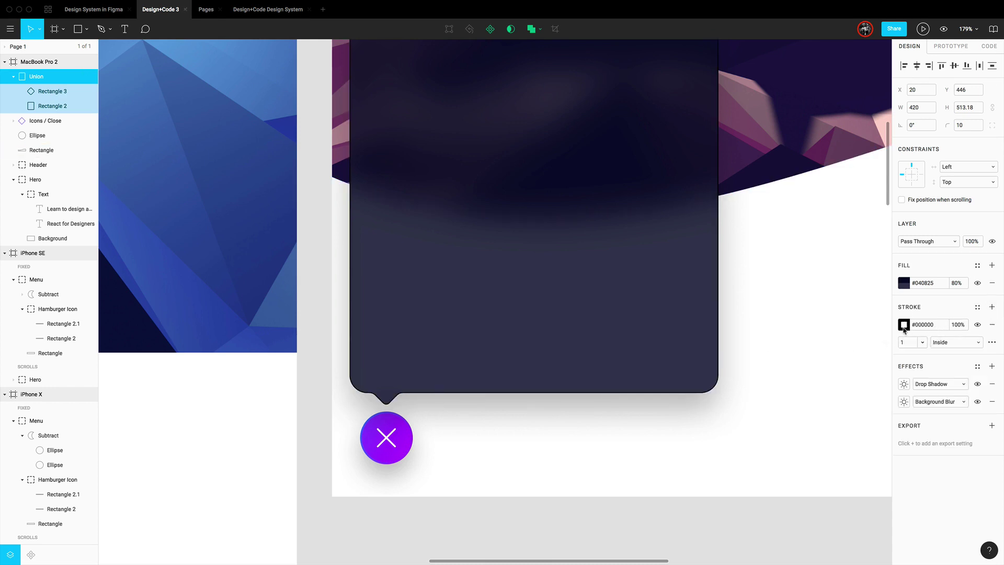
left_click(904, 324)
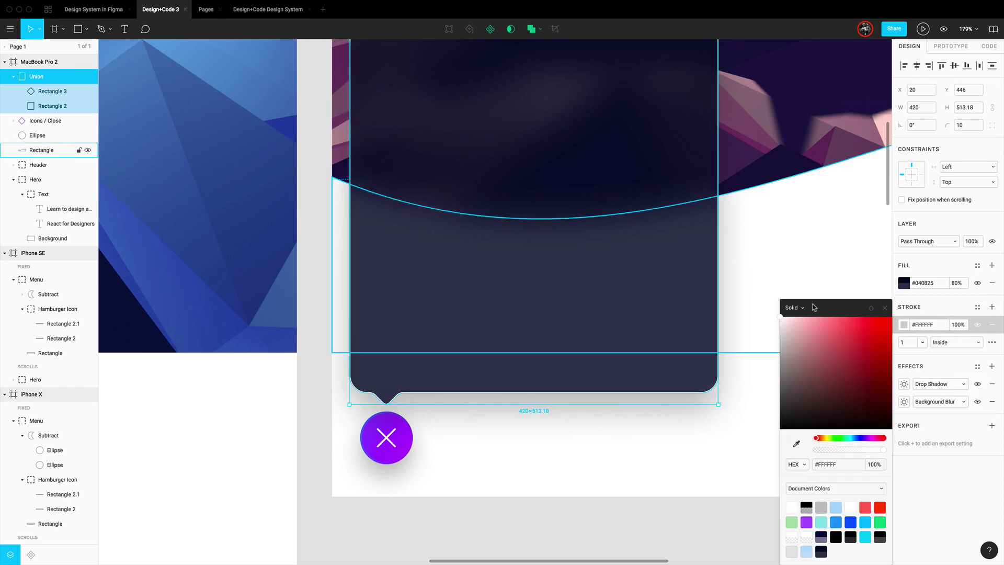
left_click(885, 307)
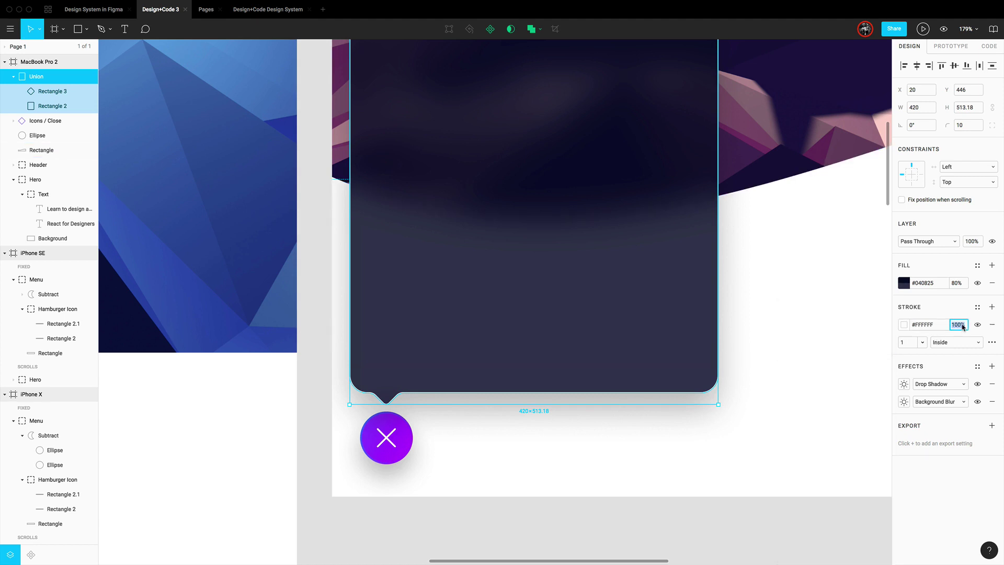
key("Return")
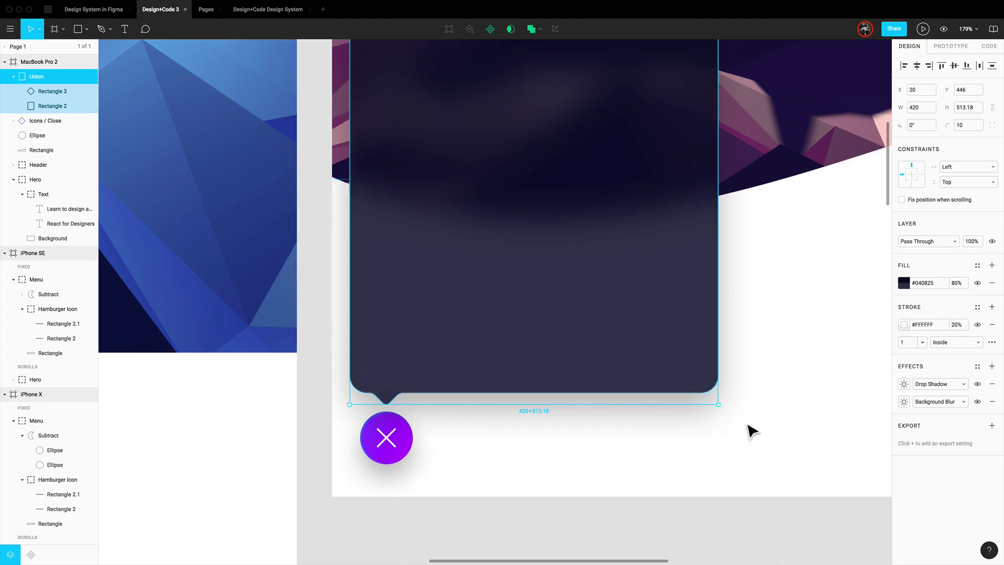
left_click(738, 452)
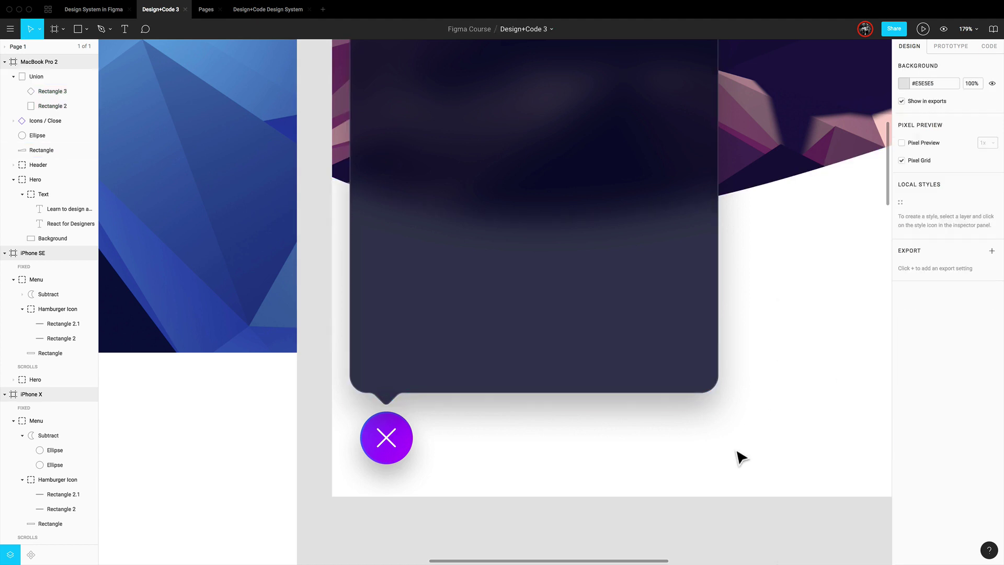
Step: Add the text "React for designers" and place it inside the upper part of the dark popover
left_click(564, 391)
scroll(732, 382, "up", 5)
scroll(733, 374, "up", 2)
scroll(733, 374, "down", 8)
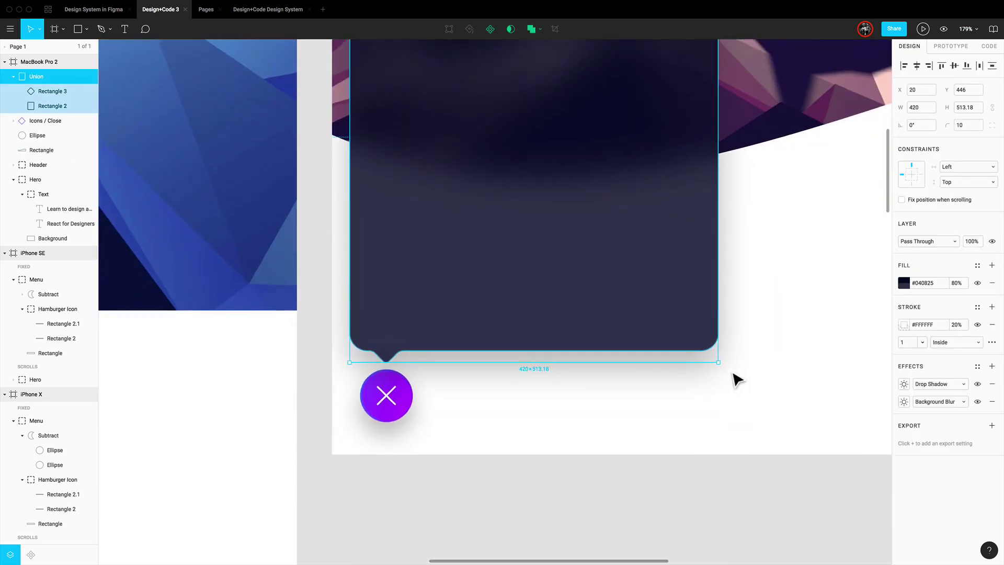
scroll(733, 373, "up", 5)
scroll(734, 374, "down", 1)
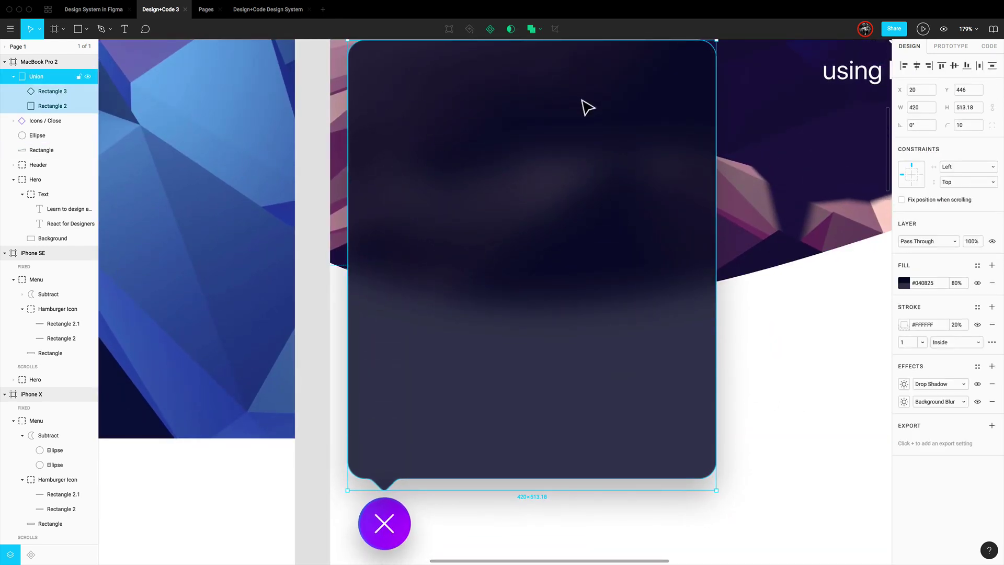
scroll(792, 291, "up", 5)
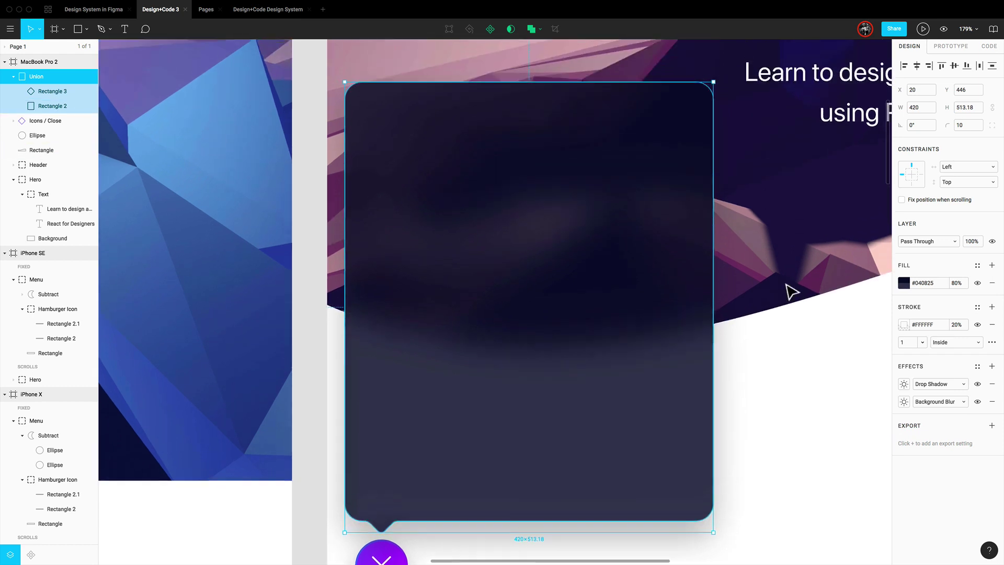
scroll(784, 291, "right", 2)
left_click(273, 225)
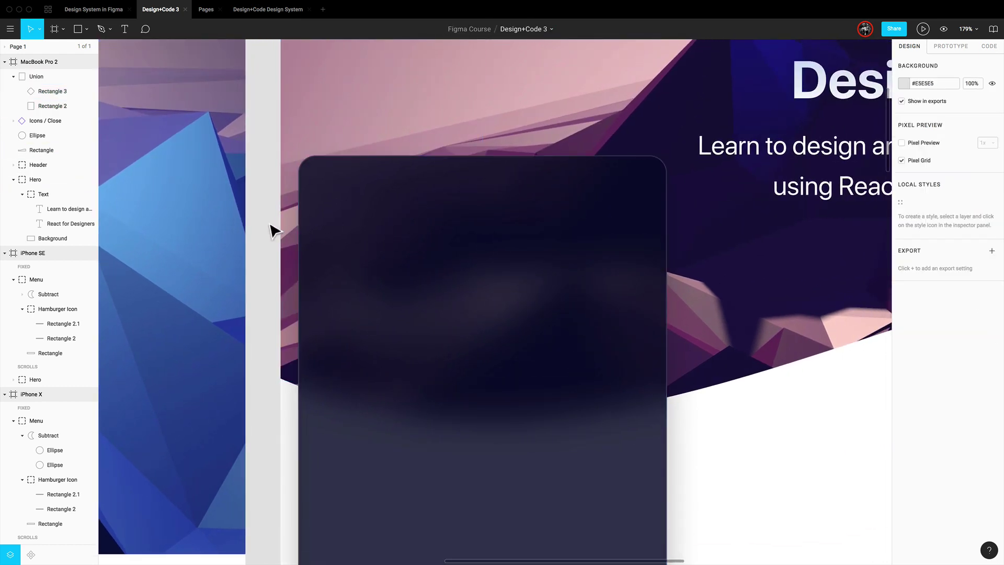
key("t")
left_click(358, 192)
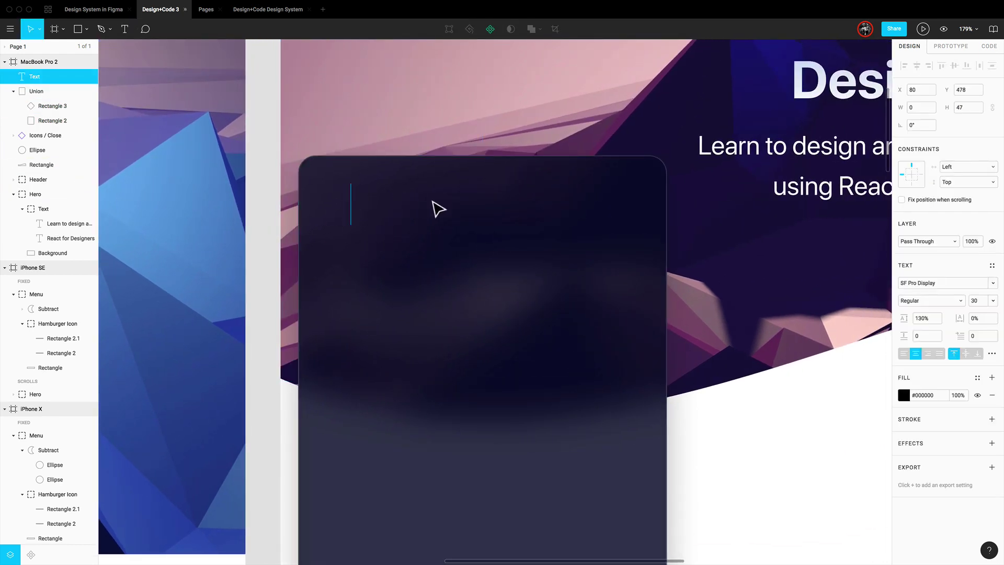
type("React for designers")
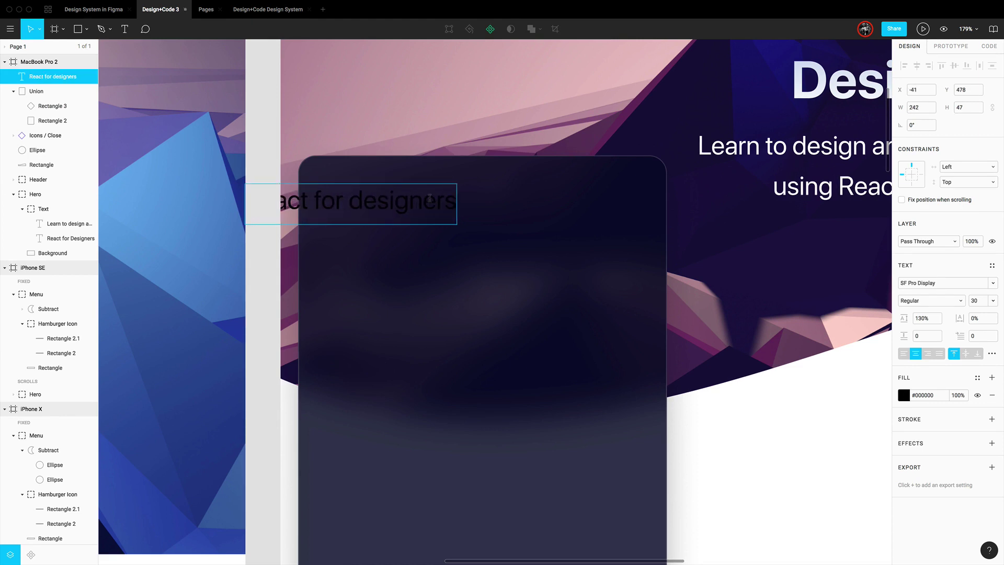
key("Escape")
left_click_drag(437, 208, 518, 205)
Step: Fill the "React for designers" text in the popover with white #FFFFFF
left_click(904, 396)
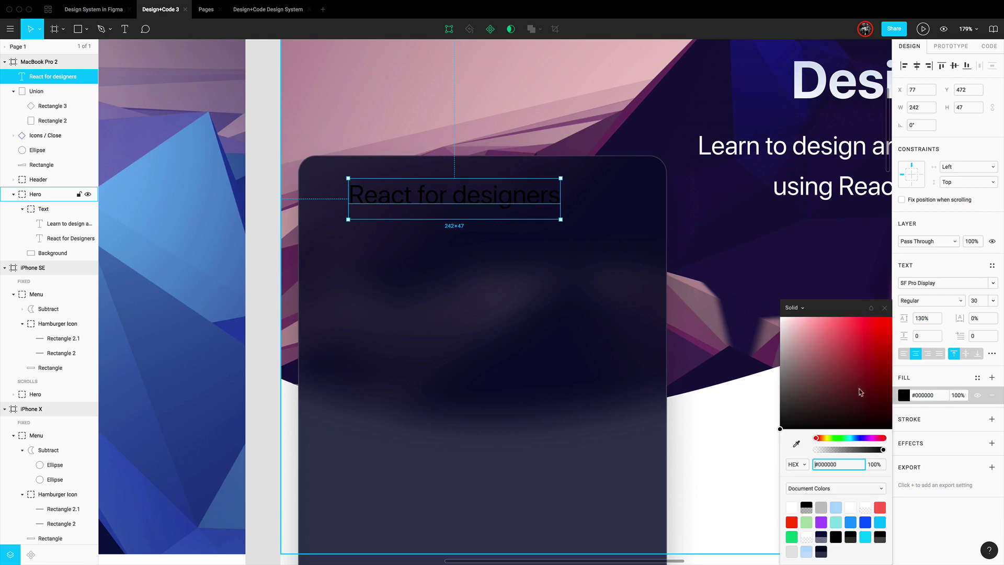
left_click_drag(857, 390, 757, 298)
key("Escape")
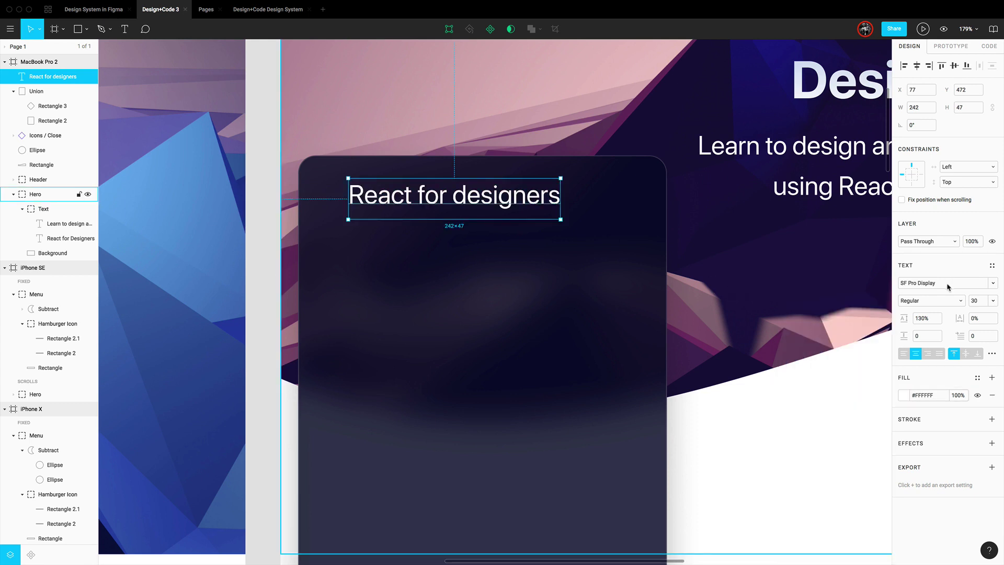
Step: Apply the Heading 3 (30) text style to the popover title and left-align it
left_click(991, 267)
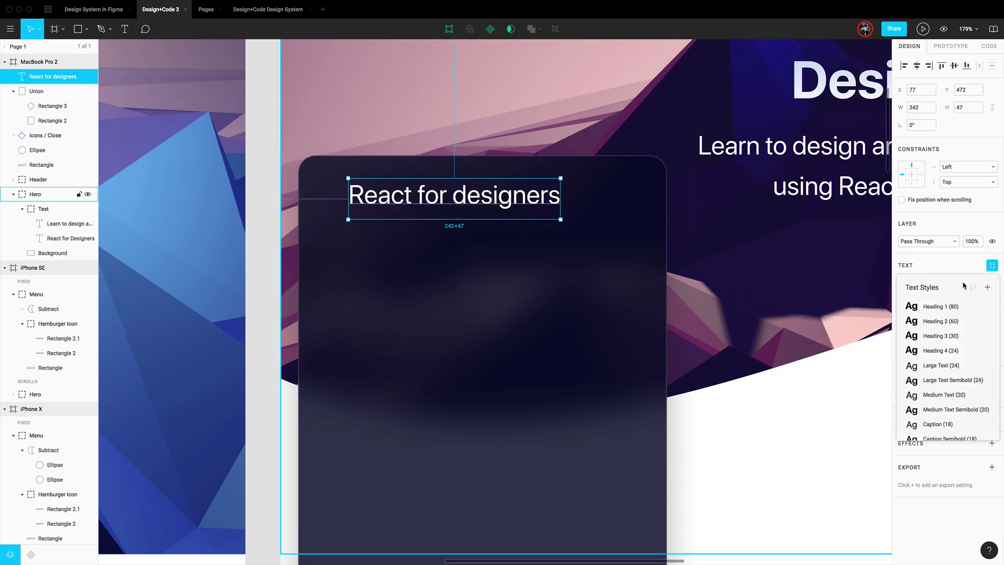
left_click(958, 336)
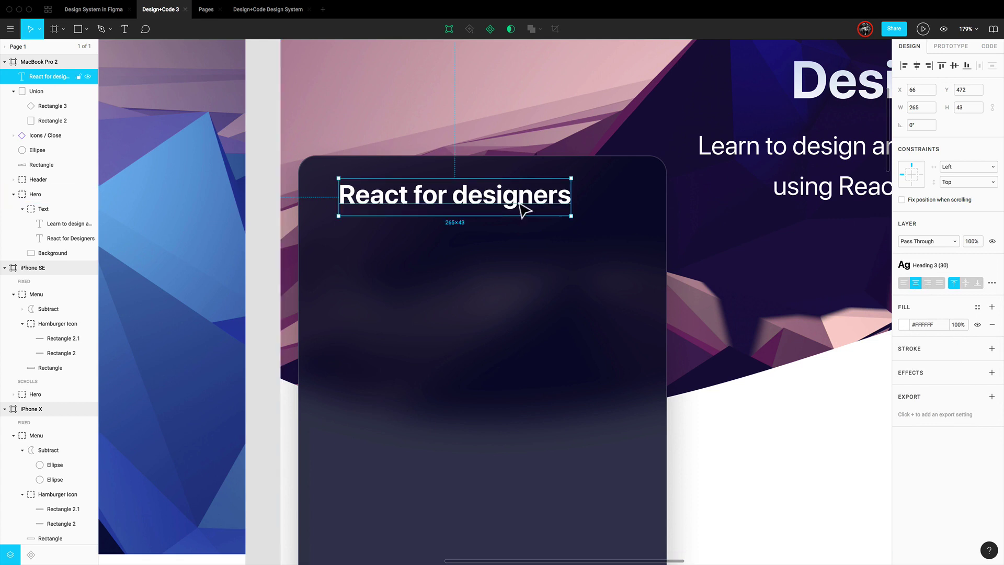
left_click(904, 283)
Step: Nudge the popover title to X 60, Y 476, 30 px below the popover's upper edge
key("alt")
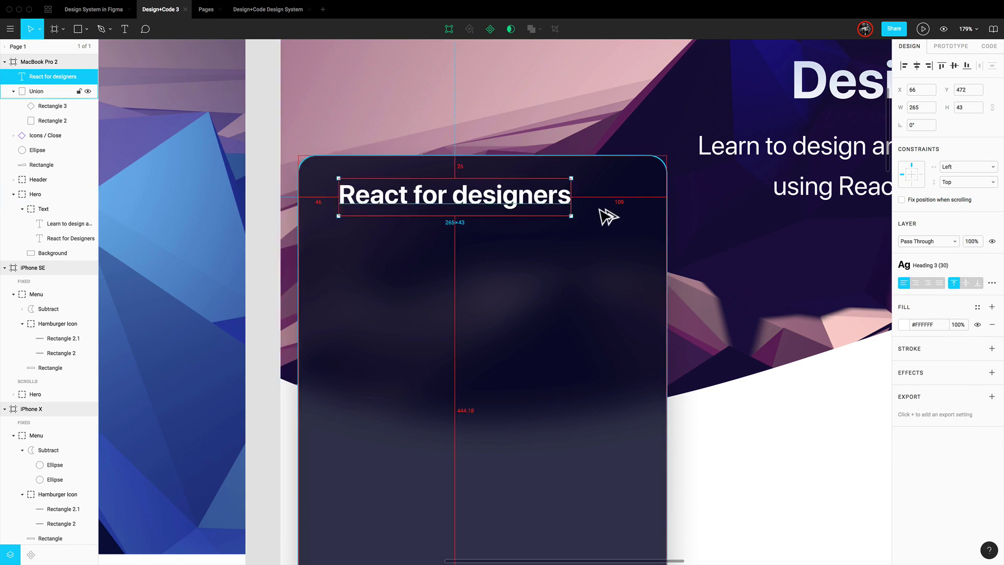
key("Down")
key("Down")
key("Down")
key("Down")
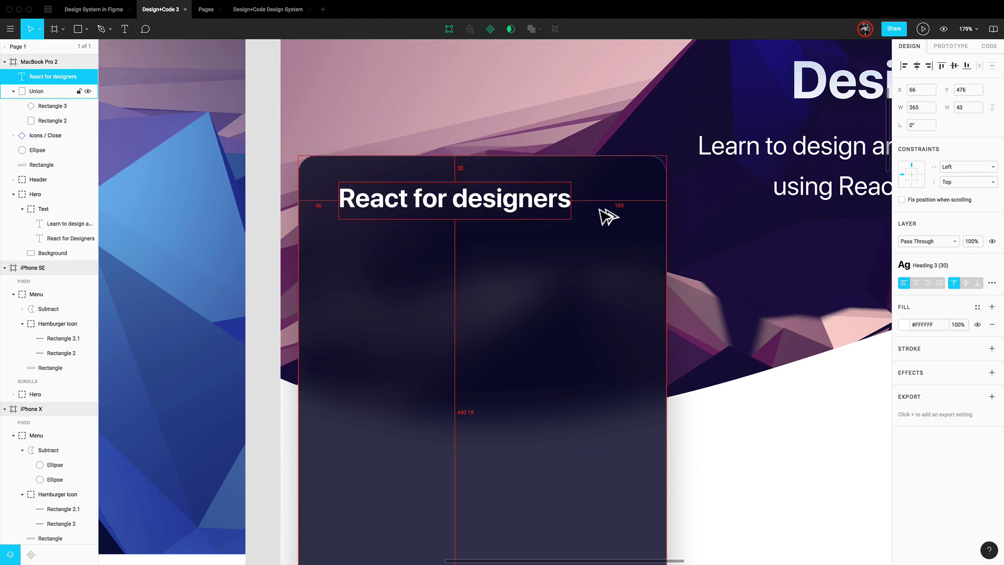
key("Left")
key("Left")
key("Left")
key("Left")
key("Left")
key("Left")
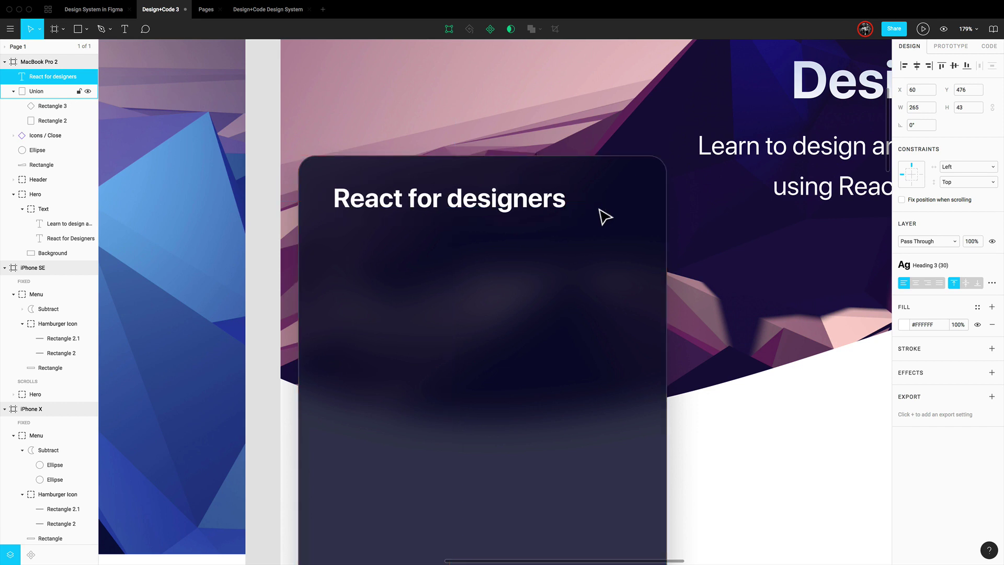
Step: Paste the "12 SECTIONS" caption beneath the popover title and nudge it up to Y 519
key("ctrl+v")
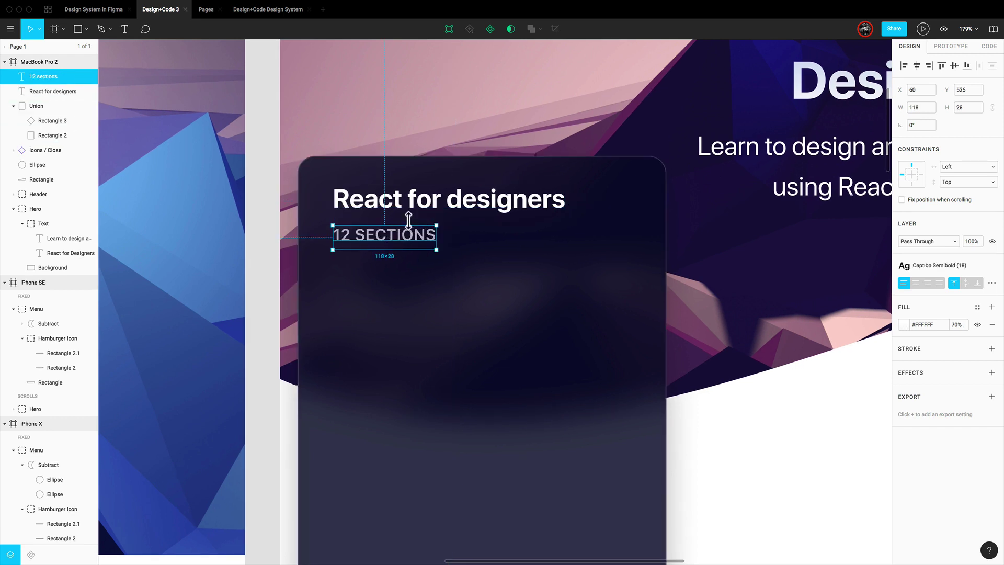
key("alt")
key("Up")
key("Up")
key("Up")
key("Up")
key("Up")
key("Up")
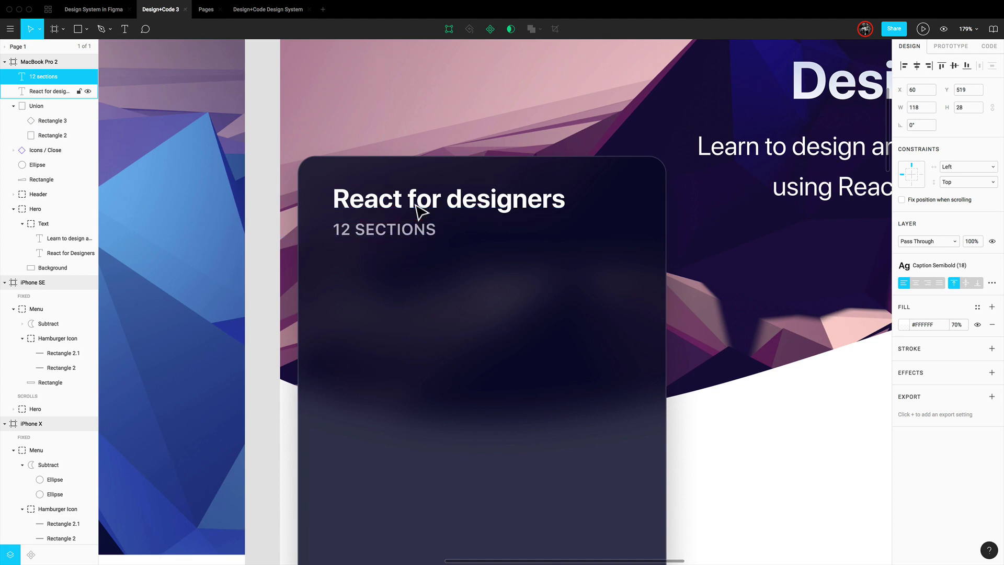
left_click(618, 324)
scroll(619, 325, "down", 1)
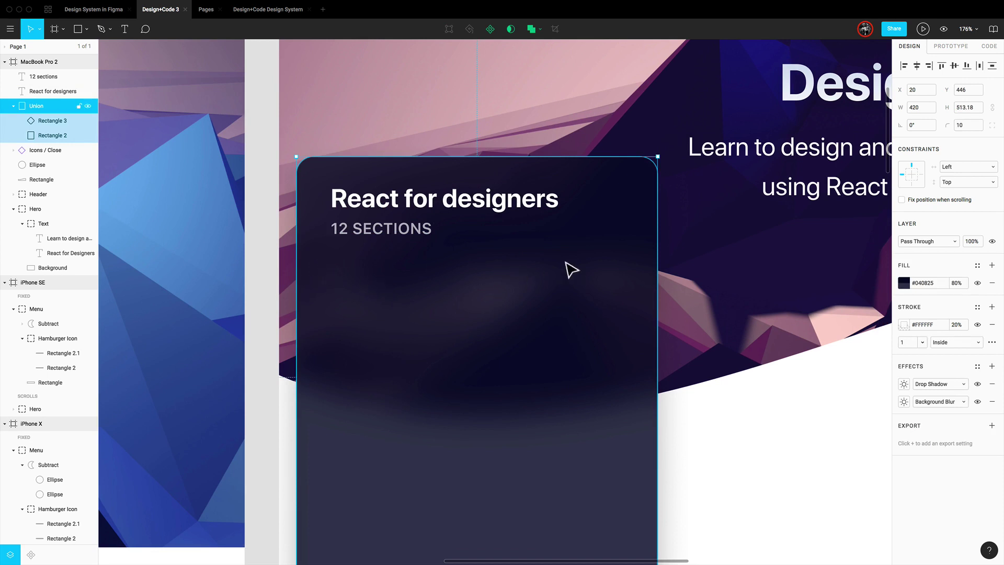
Step: Draw a frame beneath the "12 SECTIONS" caption, about 53 px high, and extend it to the popover's full 420 px width
key("r")
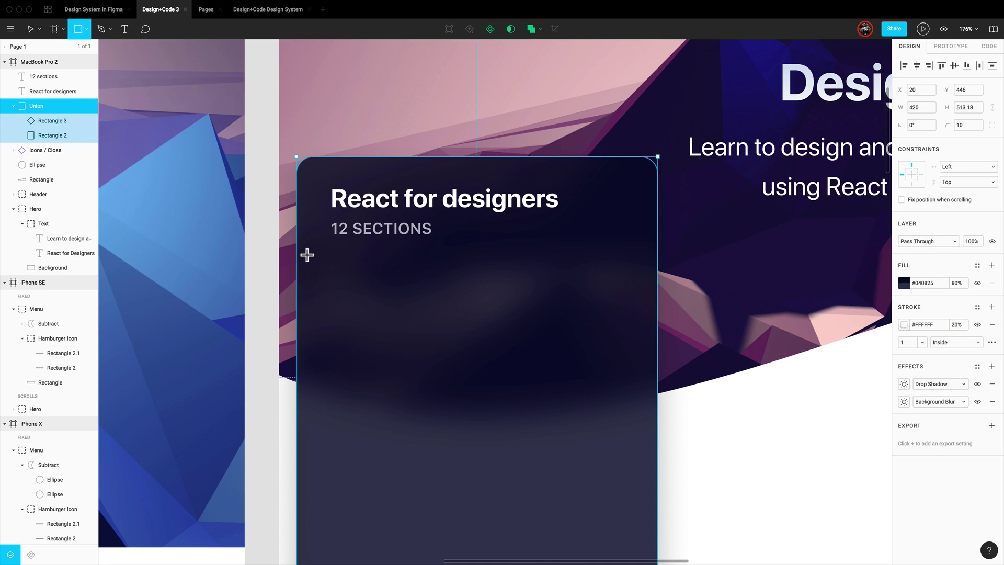
key("v")
key("f")
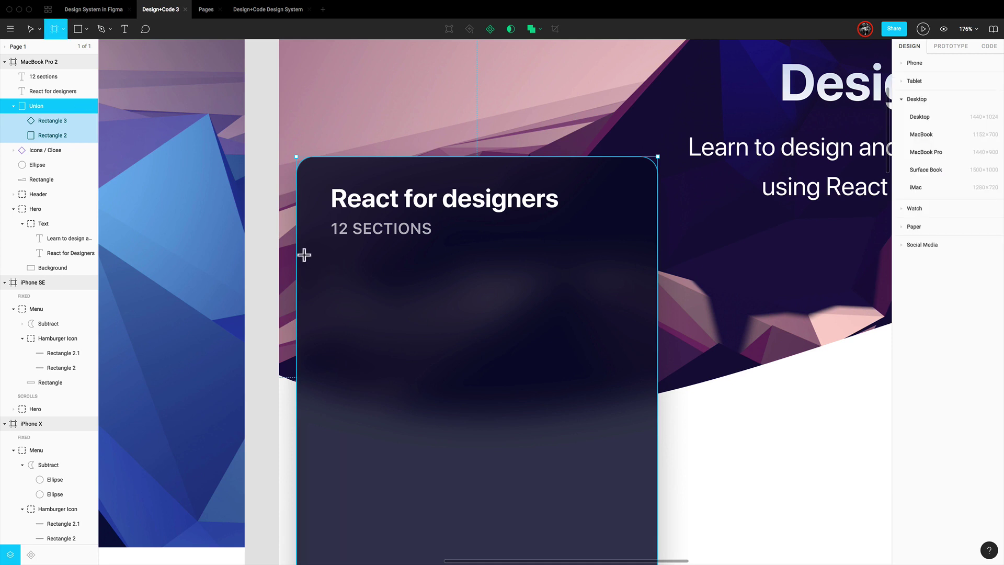
left_click_drag(298, 248, 658, 295)
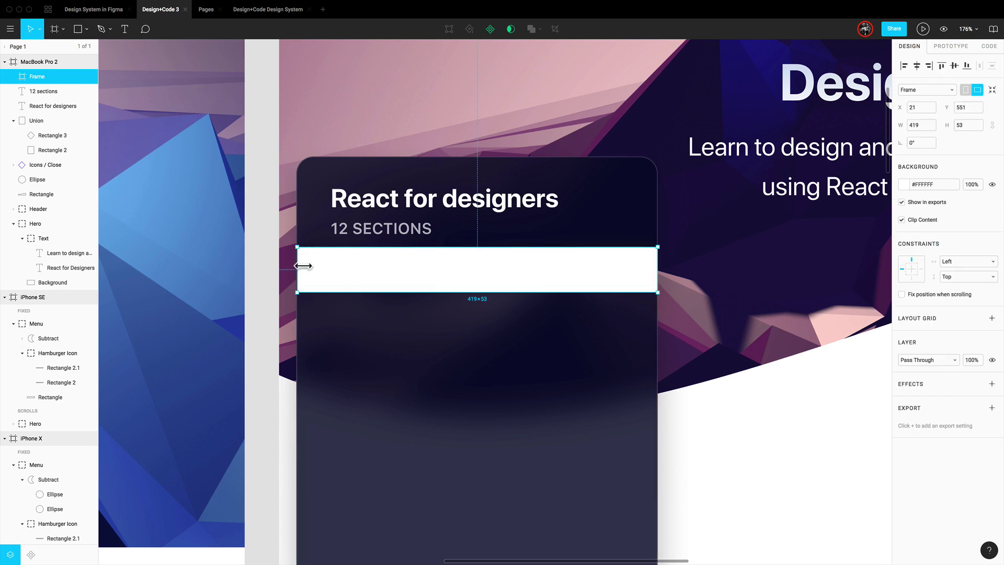
left_click_drag(304, 265, 302, 265)
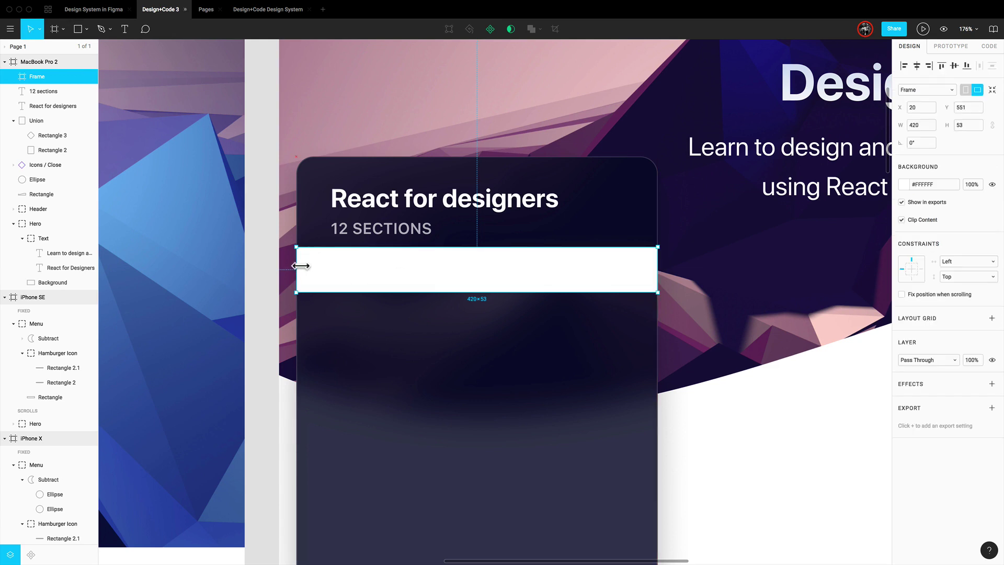
Step: Set the row frame's height to 44 and hide its white background
left_click(962, 128)
type("44")
key("Return")
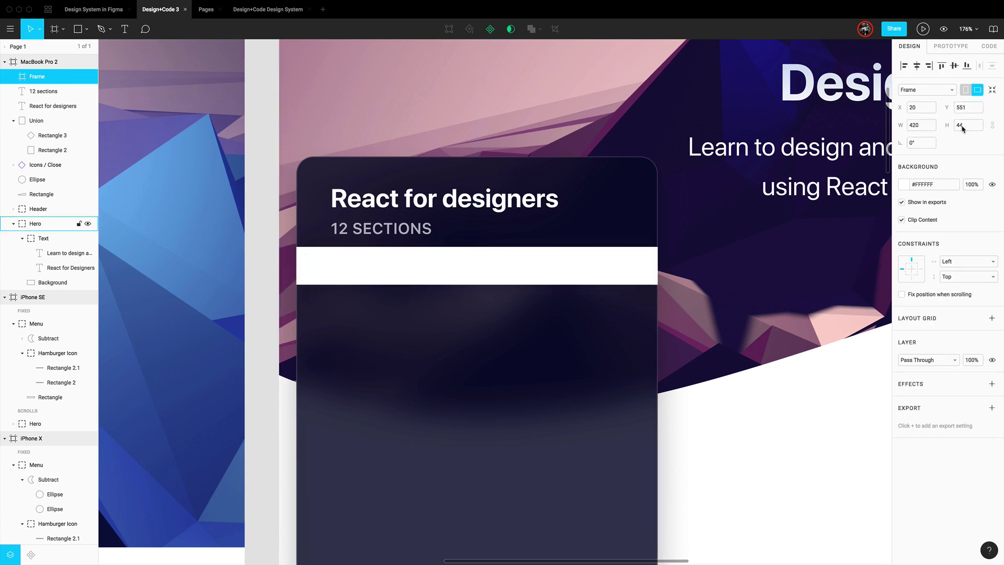
left_click(992, 185)
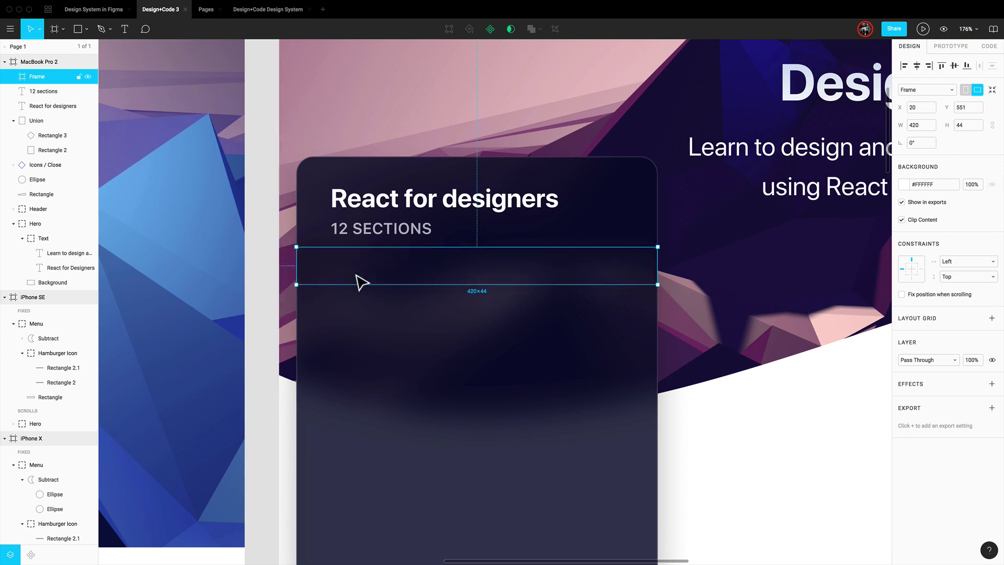
Step: Add the text "Intro to React" inside the row frame below the "12 SECTIONS" caption
scroll(360, 282, "left", 2)
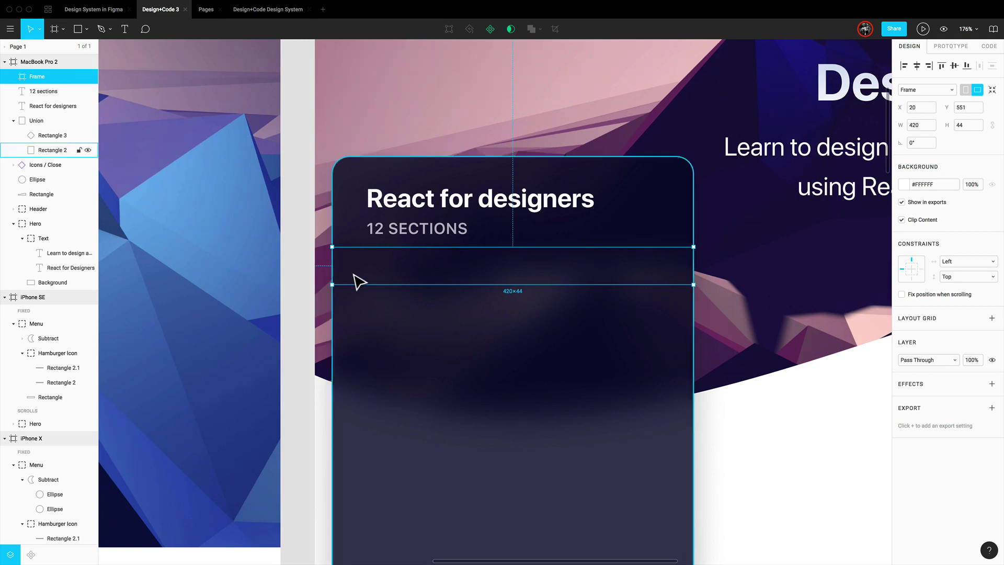
scroll(359, 282, "up", 5)
scroll(361, 283, "left", 3)
scroll(362, 283, "left", 2)
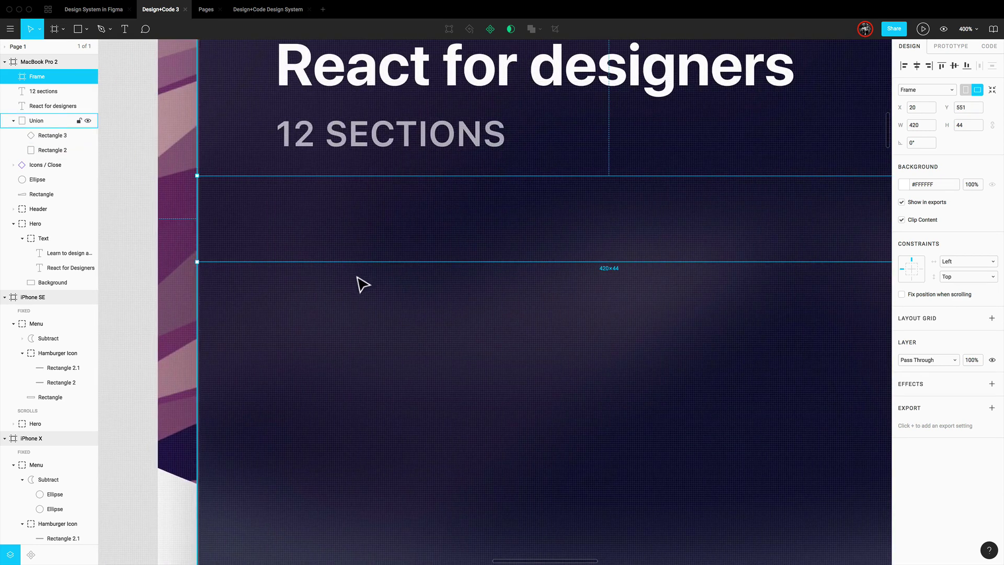
key("t")
left_click(294, 221)
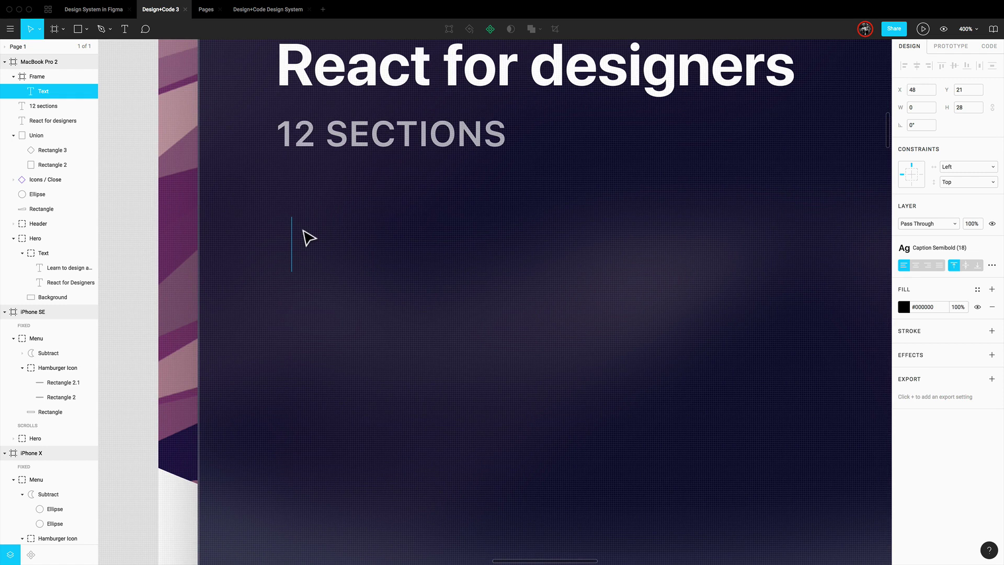
type("Intro to D")
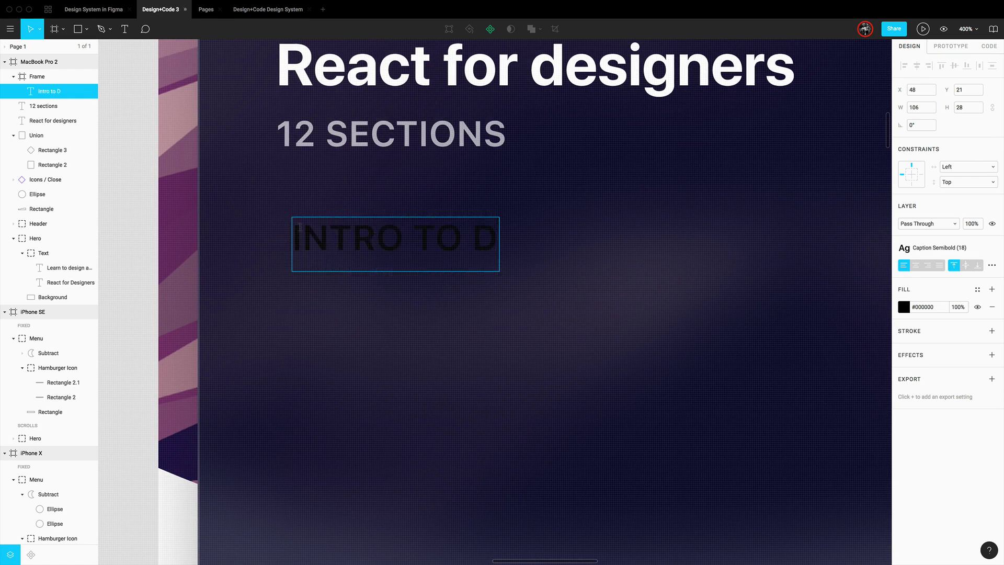
key("BackSpace")
type("React")
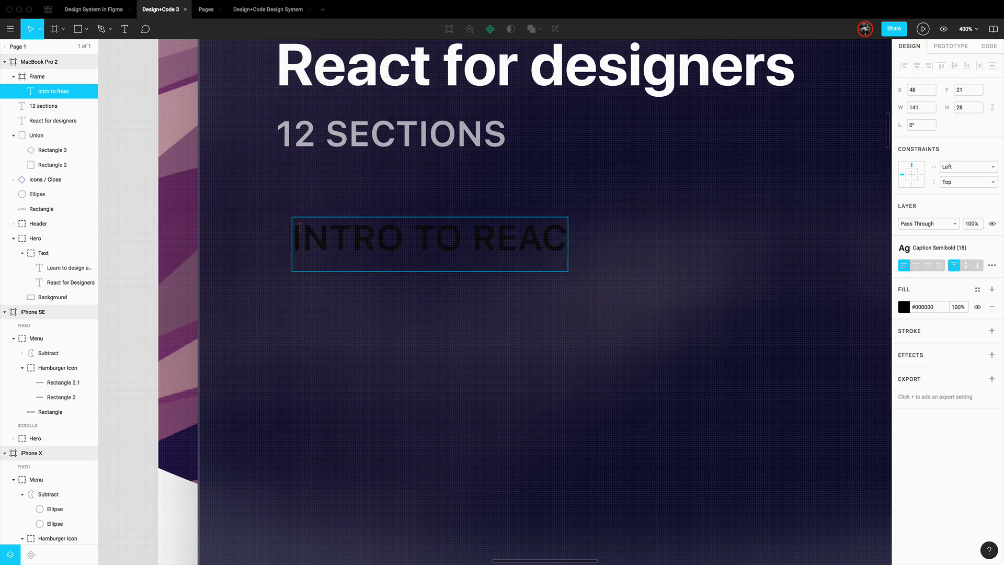
key("Escape")
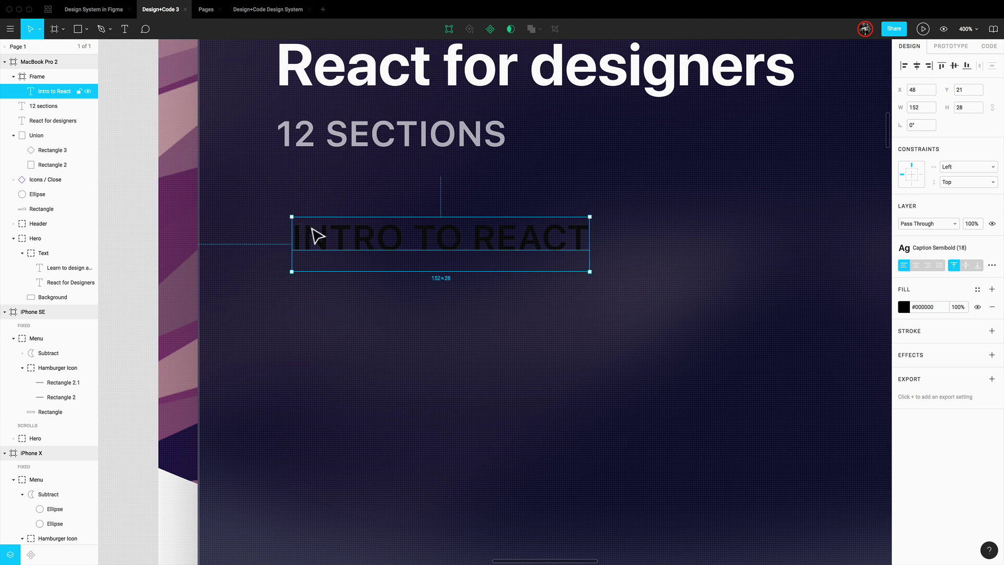
Step: Fill the "Intro to React" text with white #FFFFFF and apply the Normal Text (16) style
left_click(907, 310)
left_click_drag(841, 357, 758, 310)
left_click(909, 260)
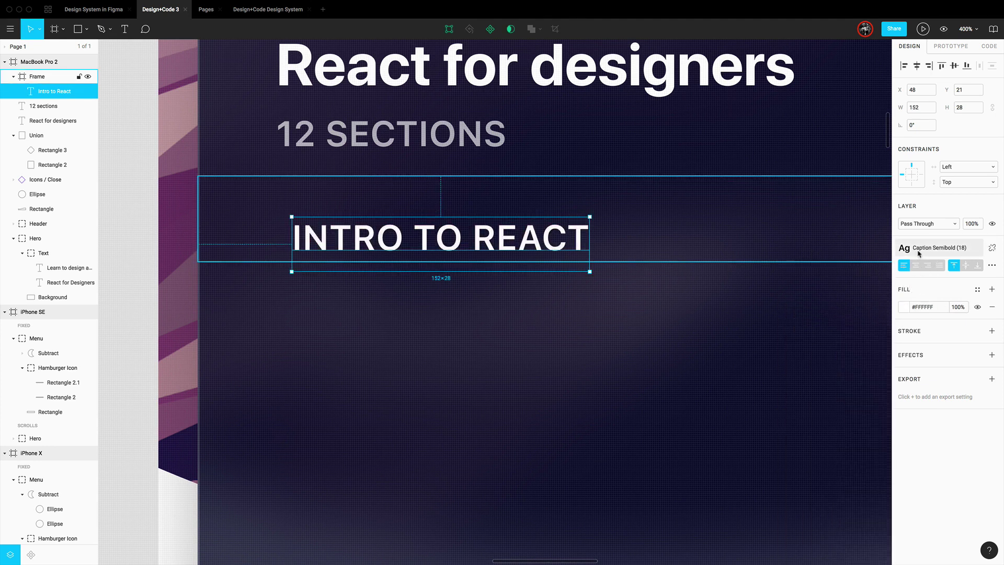
left_click(919, 253)
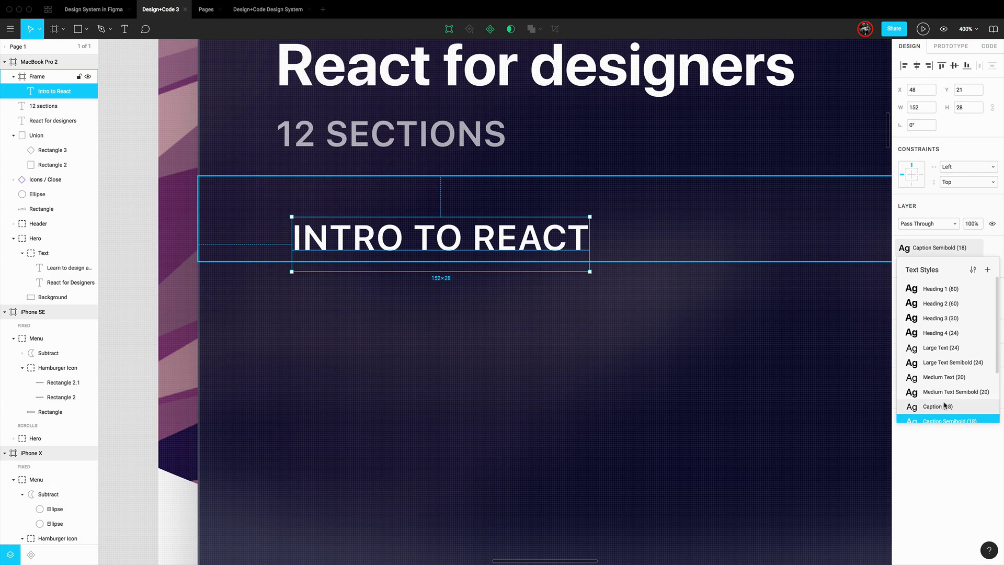
scroll(944, 405, "down", 3)
left_click(941, 363)
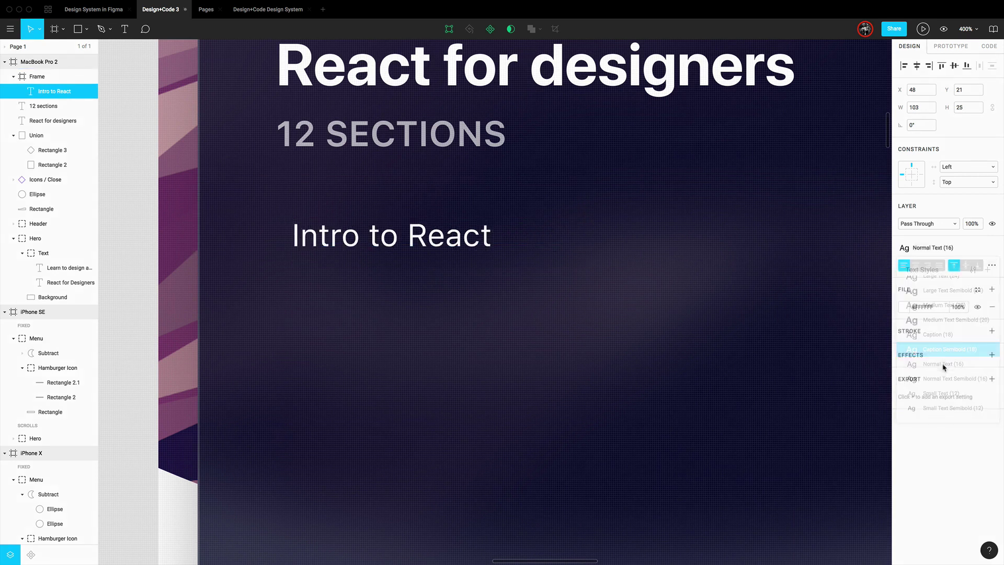
Step: Draw a thin divider rectangle about 121 by 2 px under "Intro to React" inside the row frame
key("r")
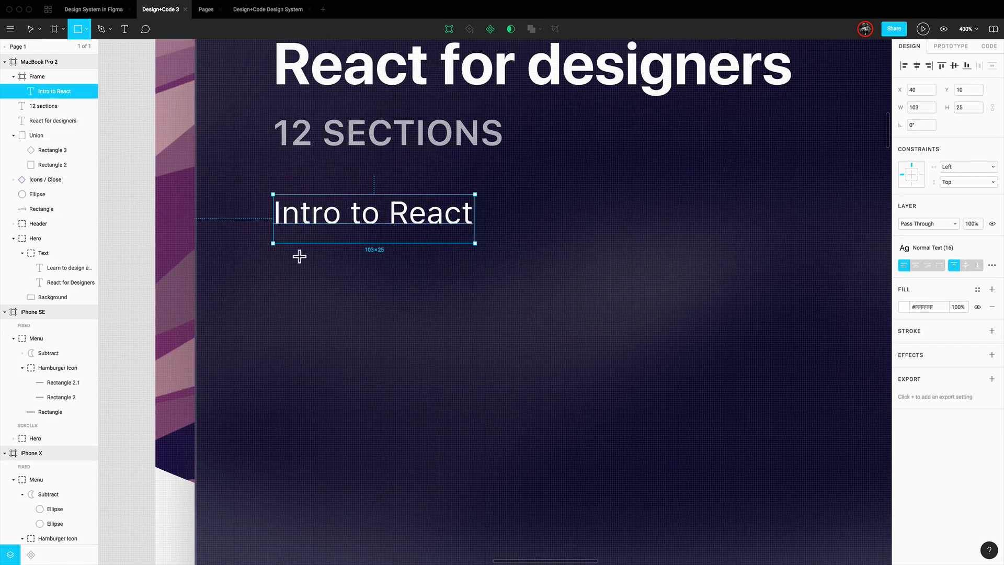
left_click_drag(272, 254, 508, 257)
key("Down")
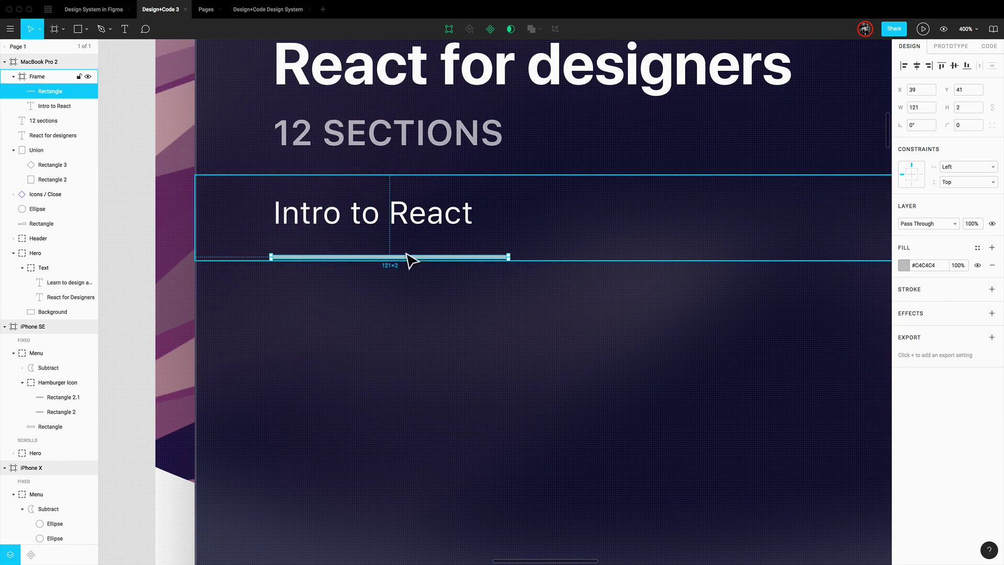
Step: Set the divider's height to 1 and align it to the row frame's bottom edge
left_click(967, 66)
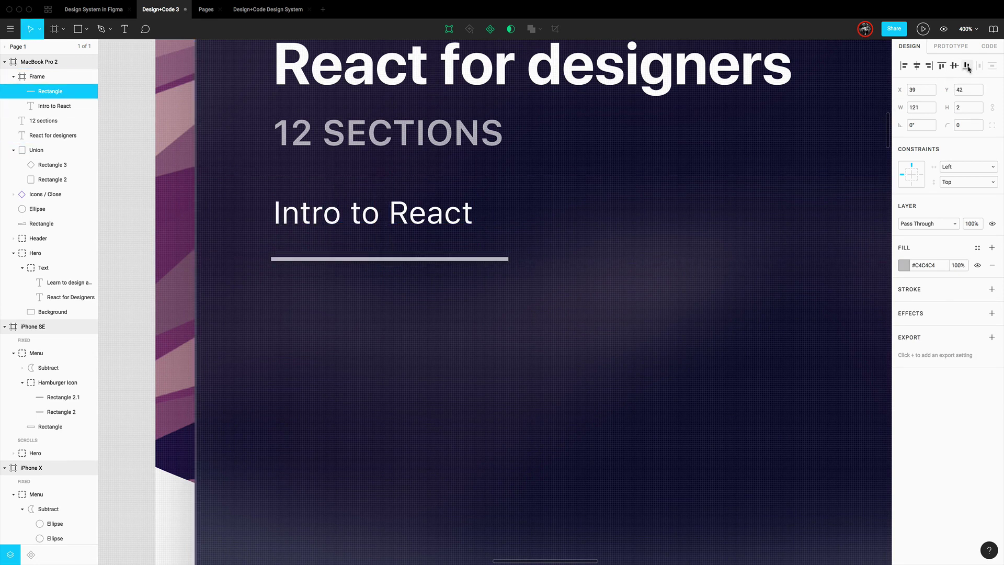
left_click(962, 110)
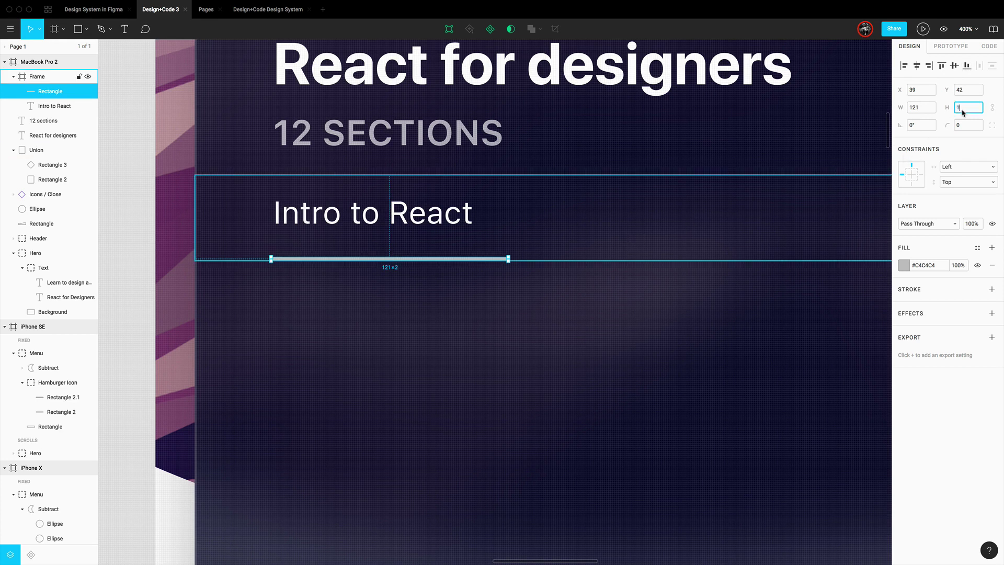
key("Return")
left_click(967, 67)
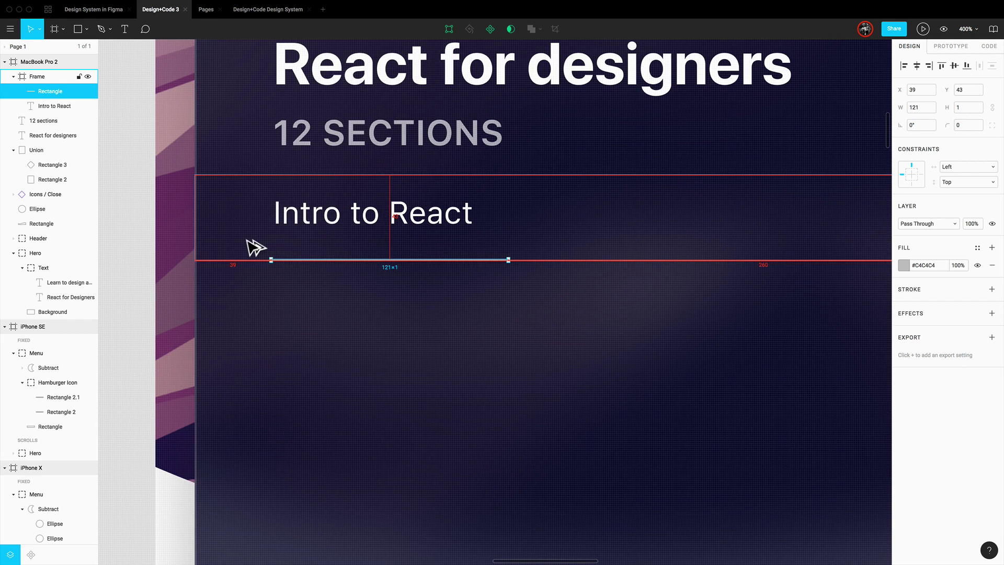
Step: Nudge the divider to X 40 and widen it to 379 px, up to the popover's far edge
key("Right")
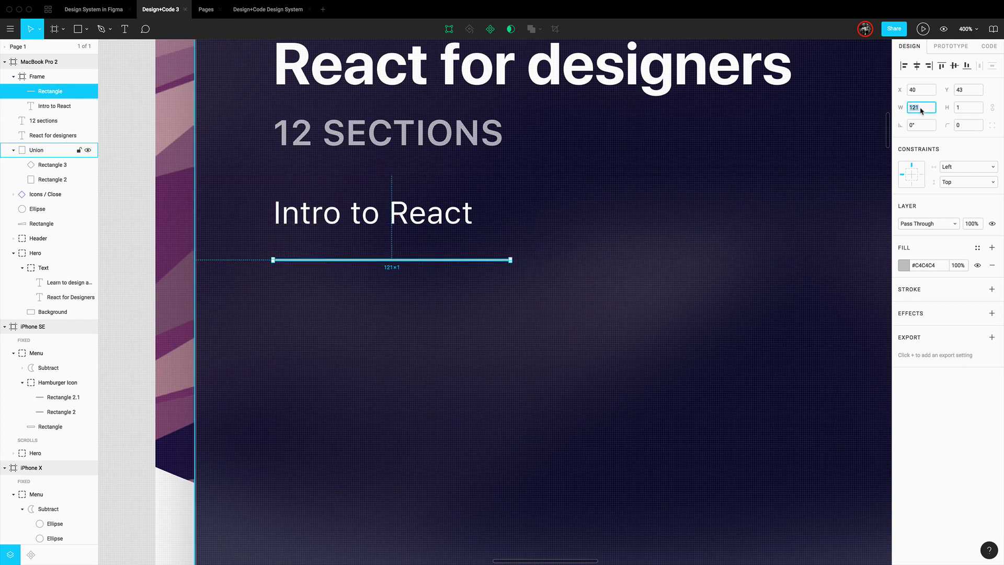
key("shift+Up")
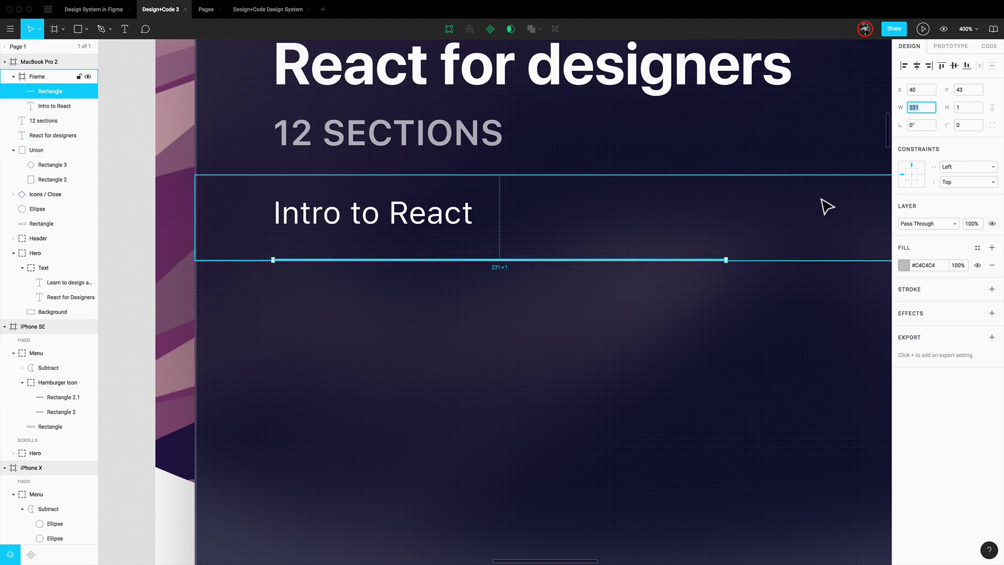
scroll(822, 206, "right", 5)
key("shift+Up")
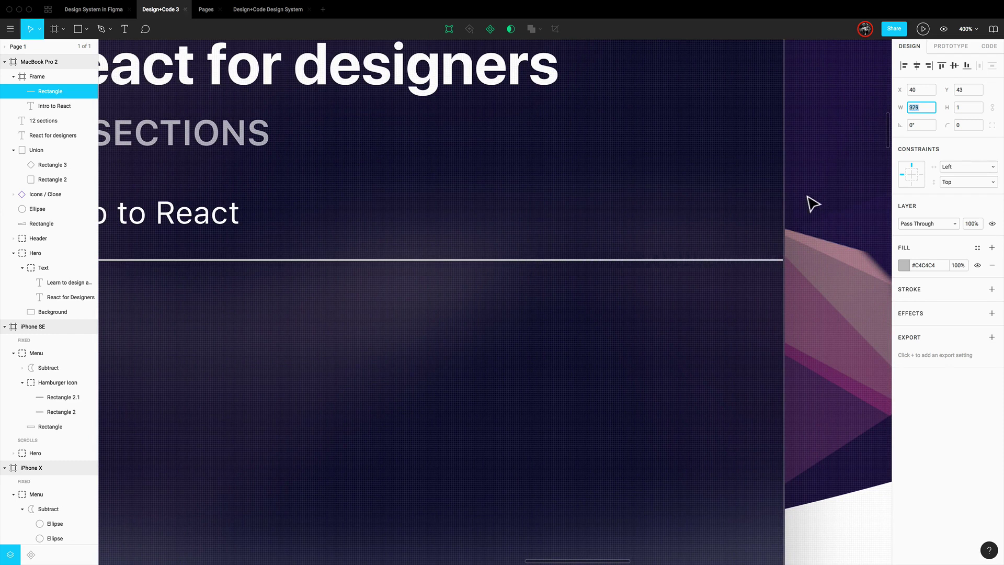
Step: Change the divider's fill to white #FFFFFF at 20% opacity
scroll(732, 206, "left", 5)
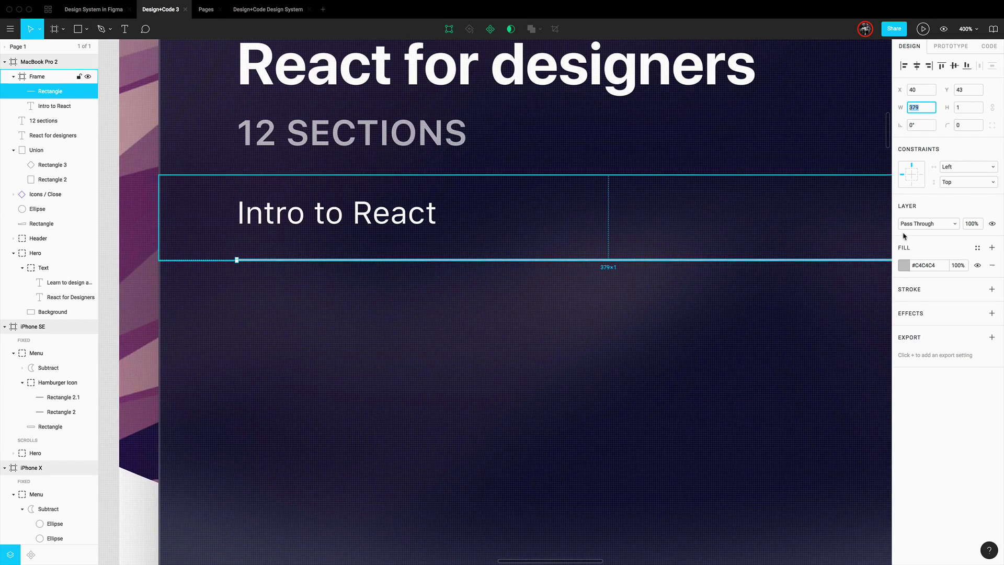
left_click(899, 265)
left_click(780, 274)
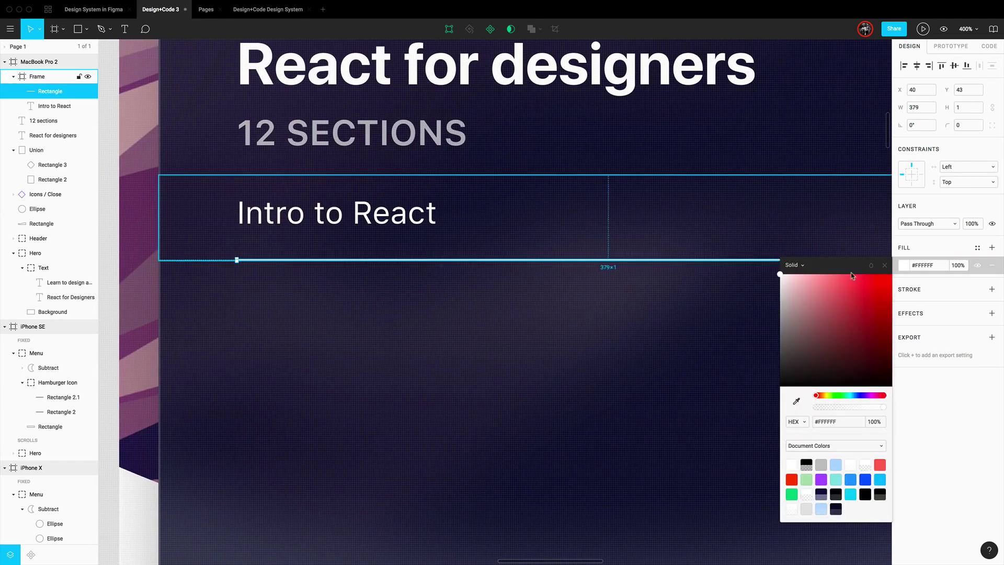
left_click(956, 266)
type("20")
key("Return")
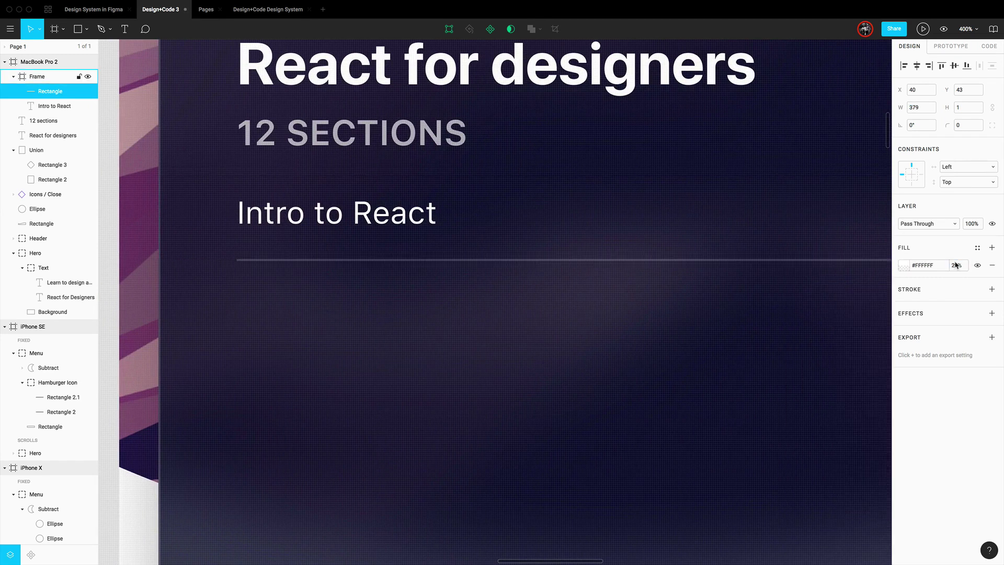
Step: Insert the Check icon component before "Intro to React" and scale it down to 40 by 40 px
left_click(395, 217)
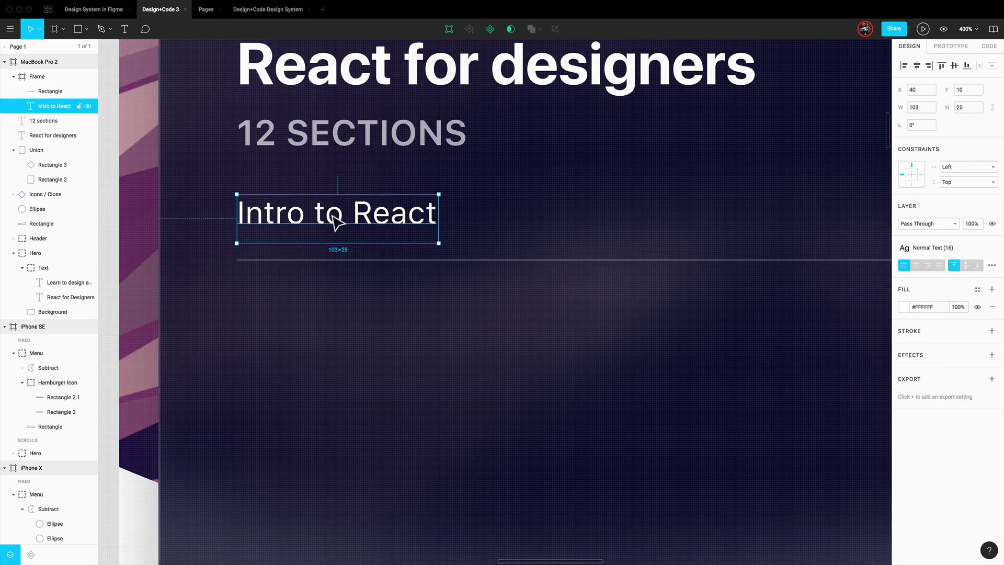
left_click(32, 555)
scroll(51, 525, "down", 2)
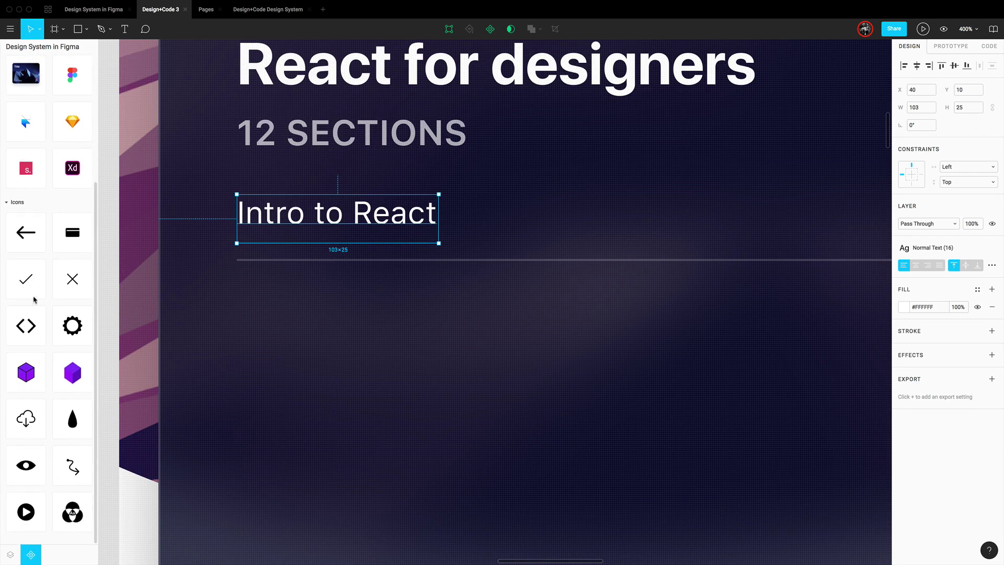
left_click_drag(22, 288, 205, 243)
key("k")
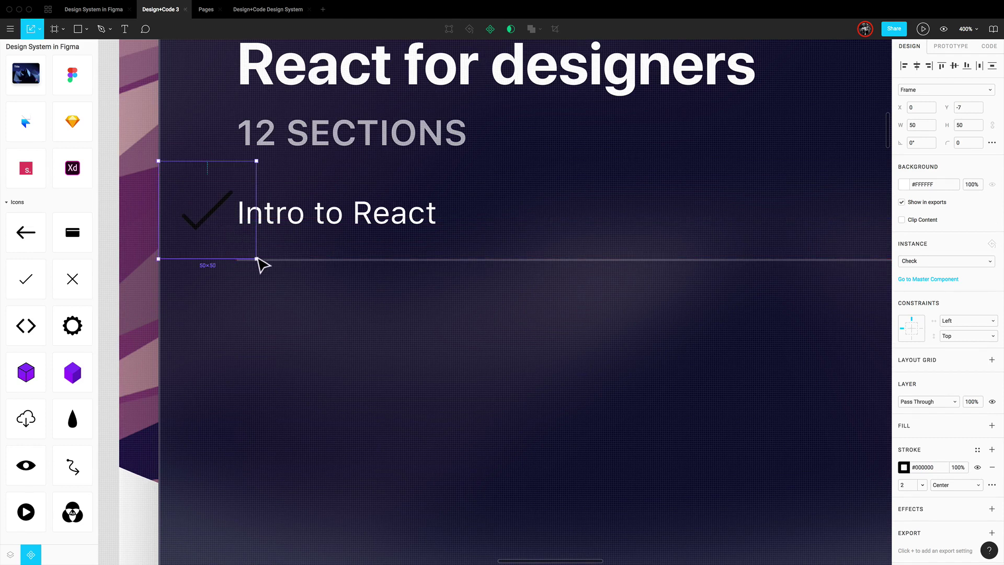
left_click_drag(260, 263, 207, 229)
Step: Set the check icon's stroke to the blue #3672F8 from the Design System in Figma colours
left_click(903, 468)
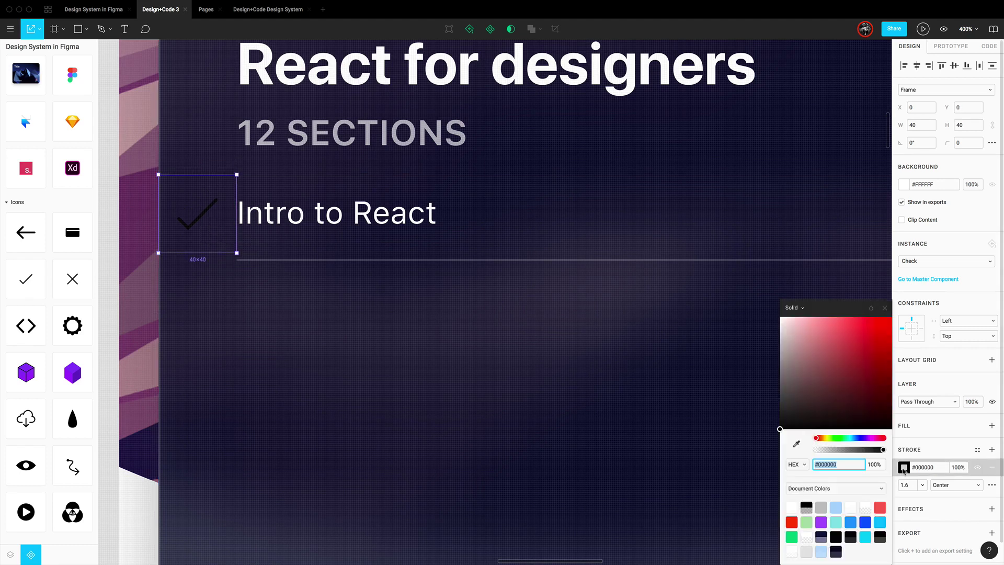
left_click(850, 490)
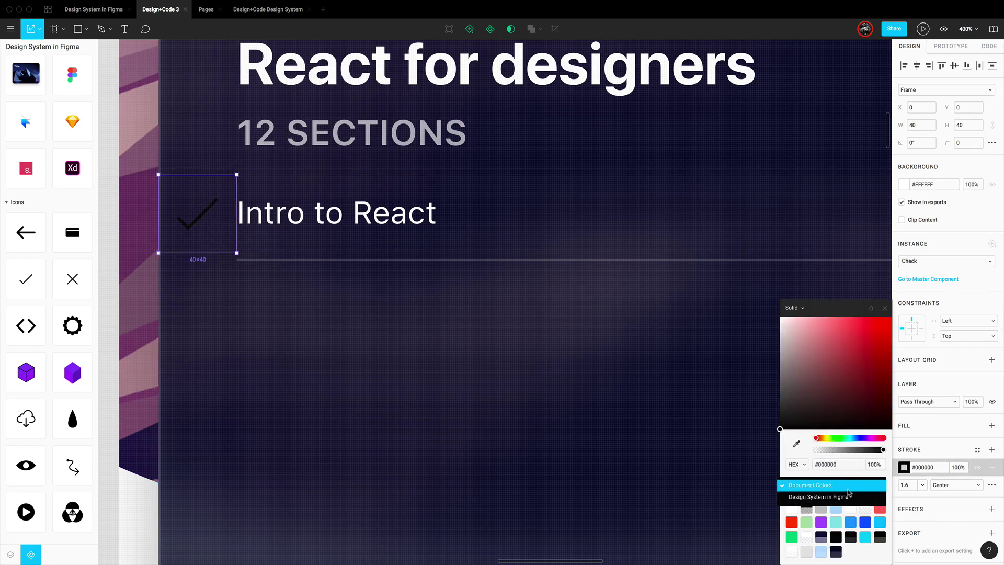
left_click(848, 496)
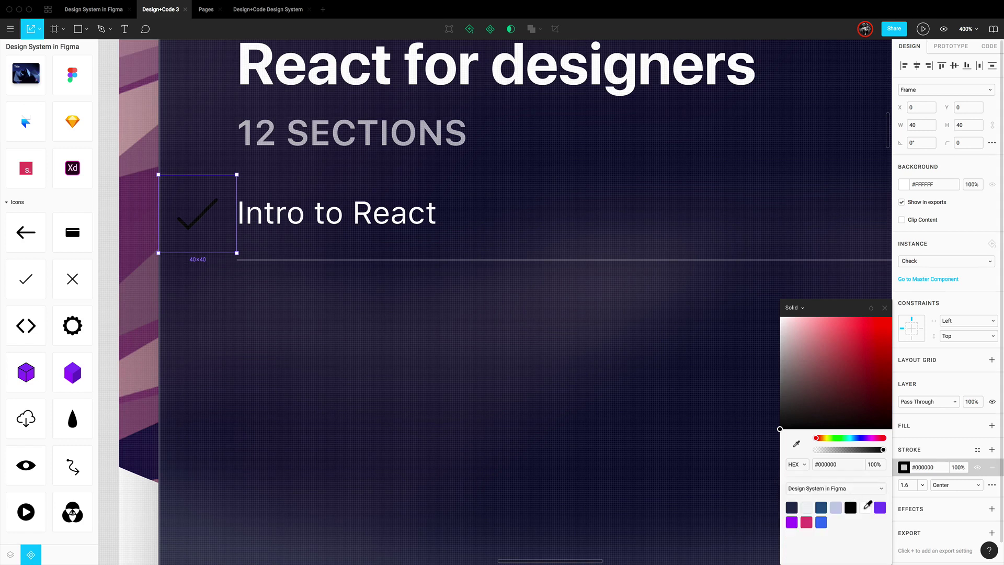
left_click(806, 507)
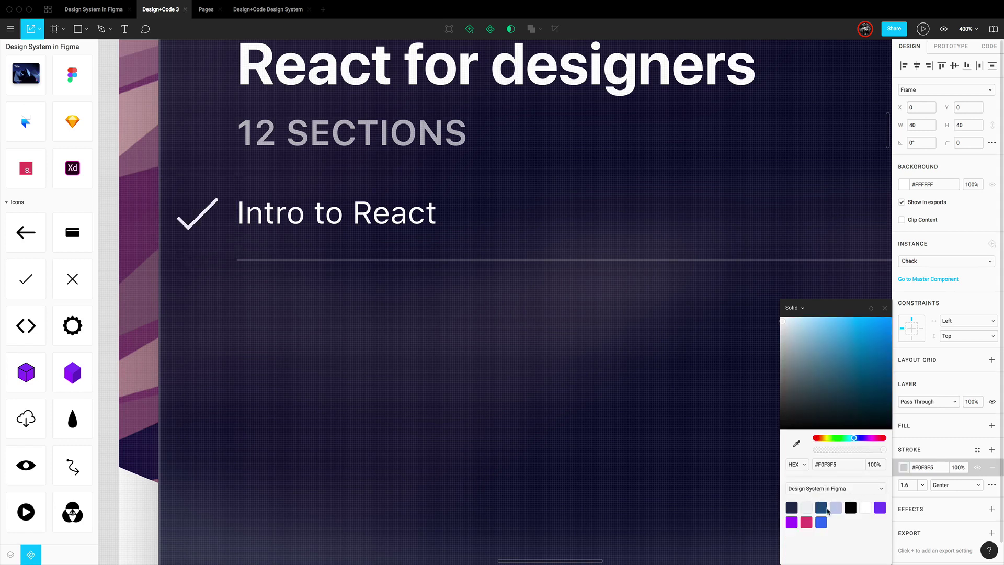
left_click(824, 521)
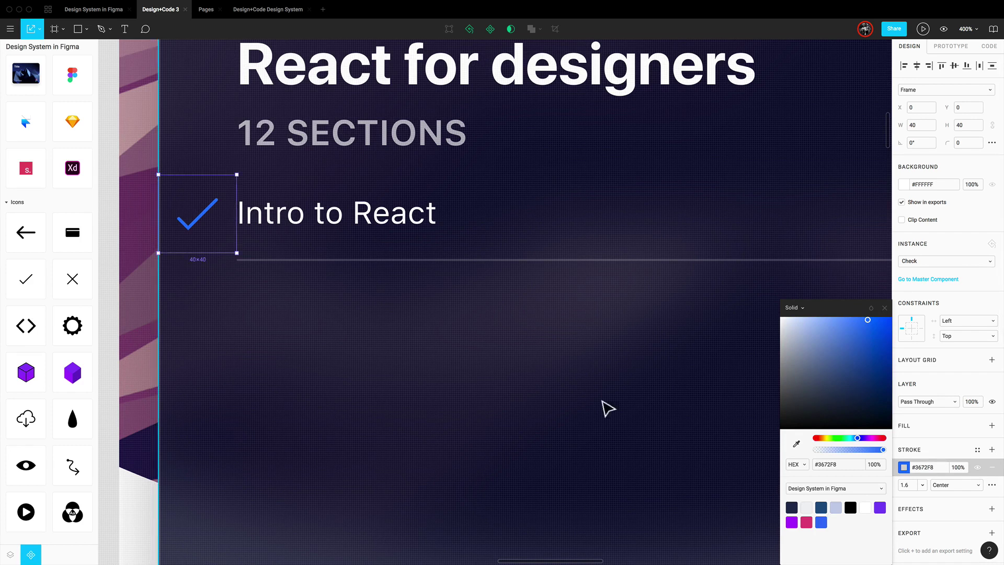
key("Escape")
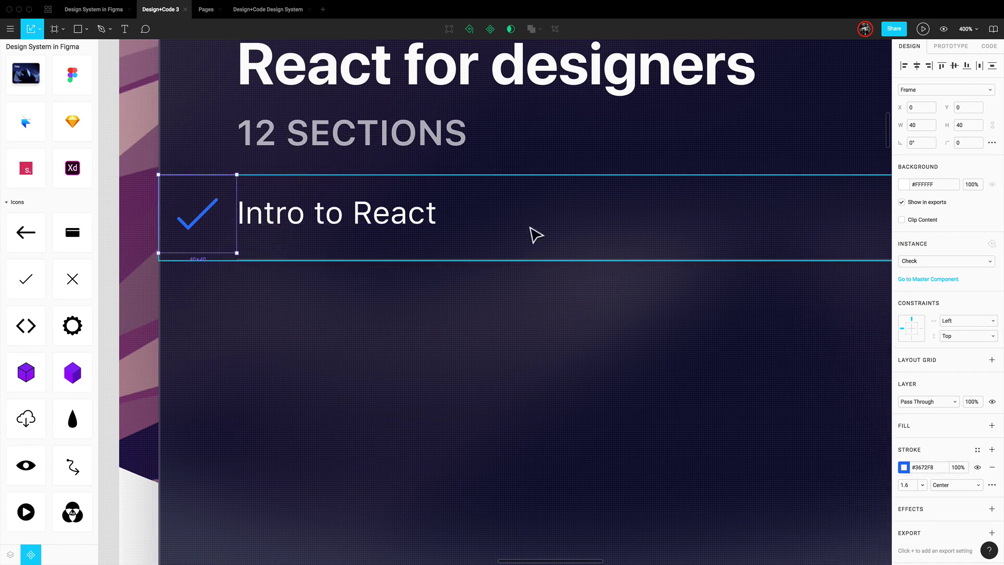
Step: Center the blue check icon vertically within the Intro to React row
left_click(953, 67)
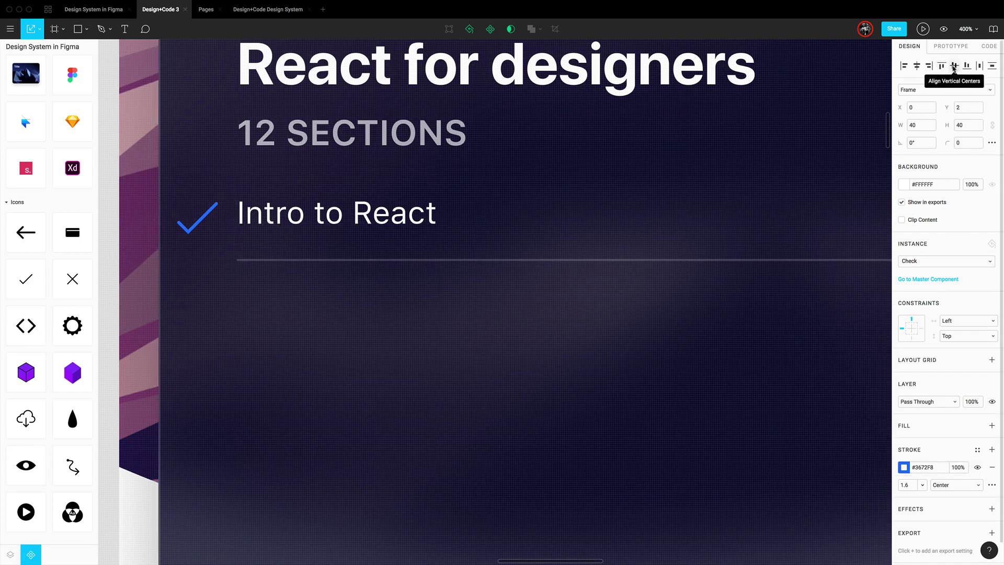
scroll(462, 223, "left", 1)
scroll(587, 227, "up", 3)
scroll(587, 227, "right", 3)
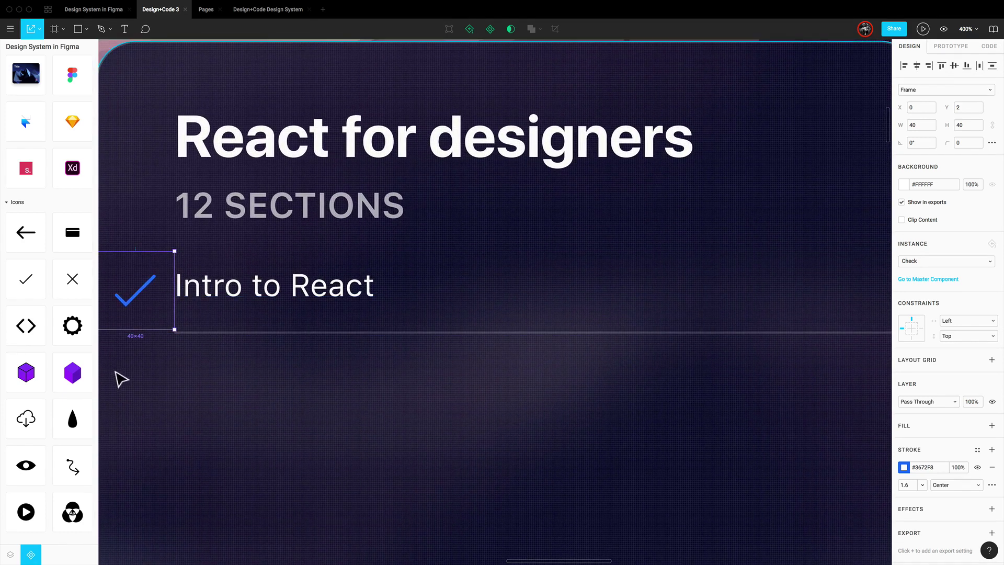
Step: Insert the Download icon component into the Intro to React row and place it near the far end at X 350
left_click_drag(26, 419, 535, 302)
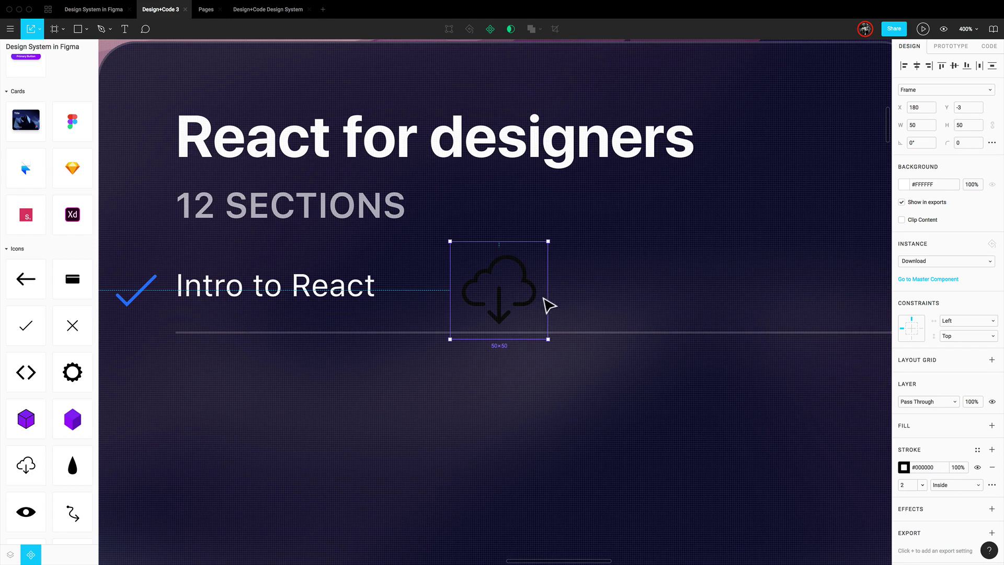
left_click(929, 66)
scroll(721, 264, "right", 5)
left_click_drag(704, 280, 654, 299)
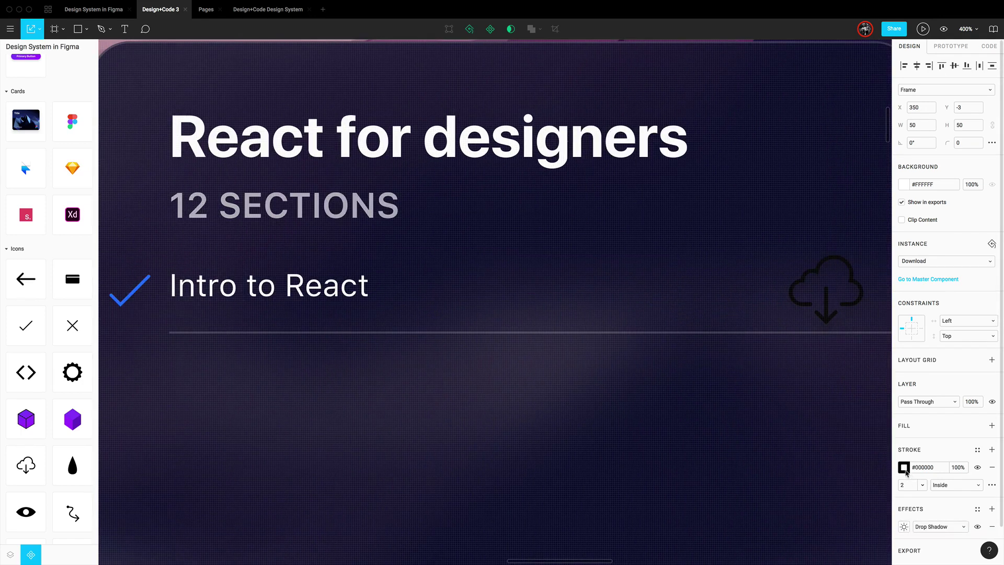
Step: Set the download icon's stroke to white #FFFFFF at 80% opacity
left_click(903, 467)
left_click_drag(826, 413, 738, 304)
left_click(884, 308)
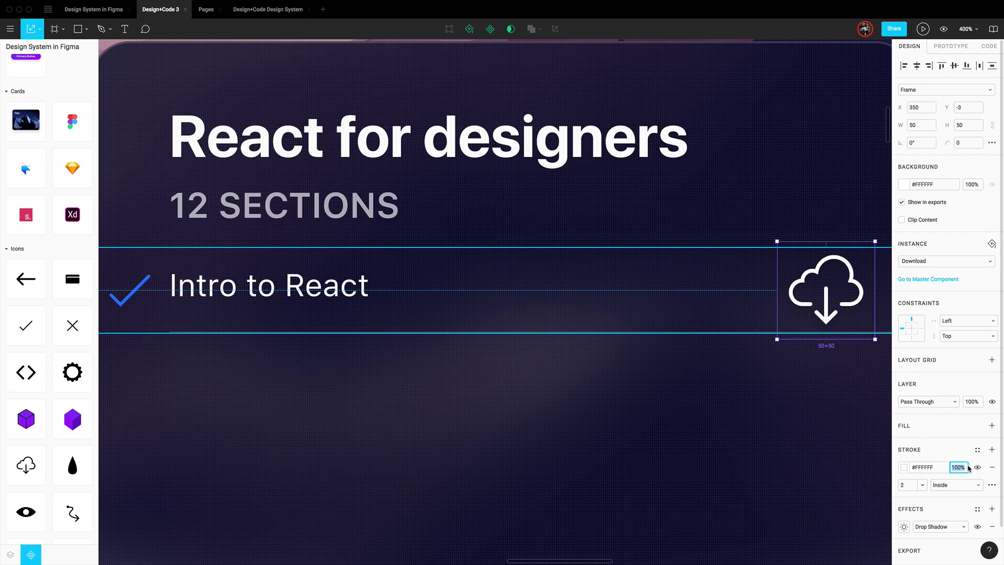
key("Return")
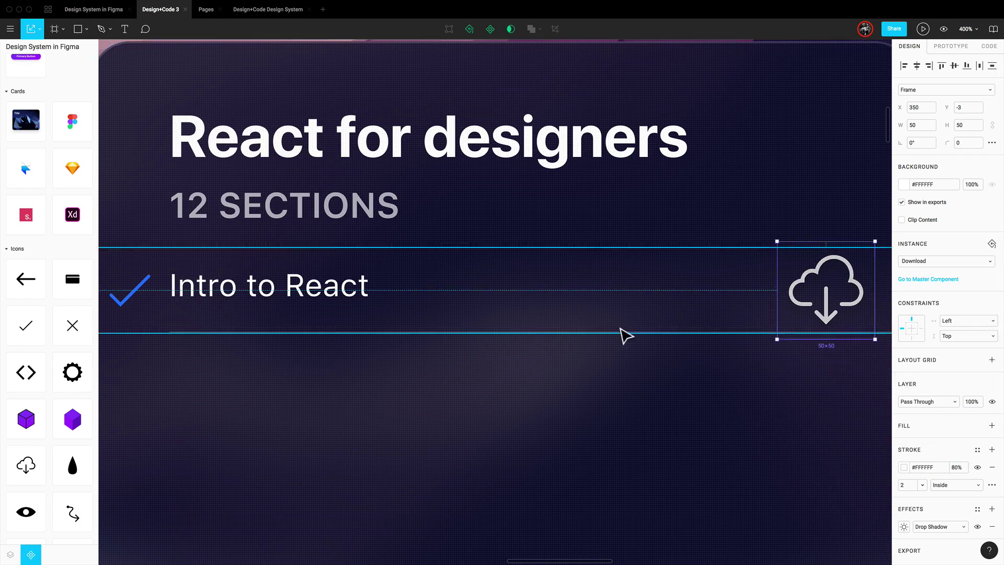
Step: Scale the download icon down to 40 by 40 px and center it vertically in the row
scroll(836, 408, "right", 2)
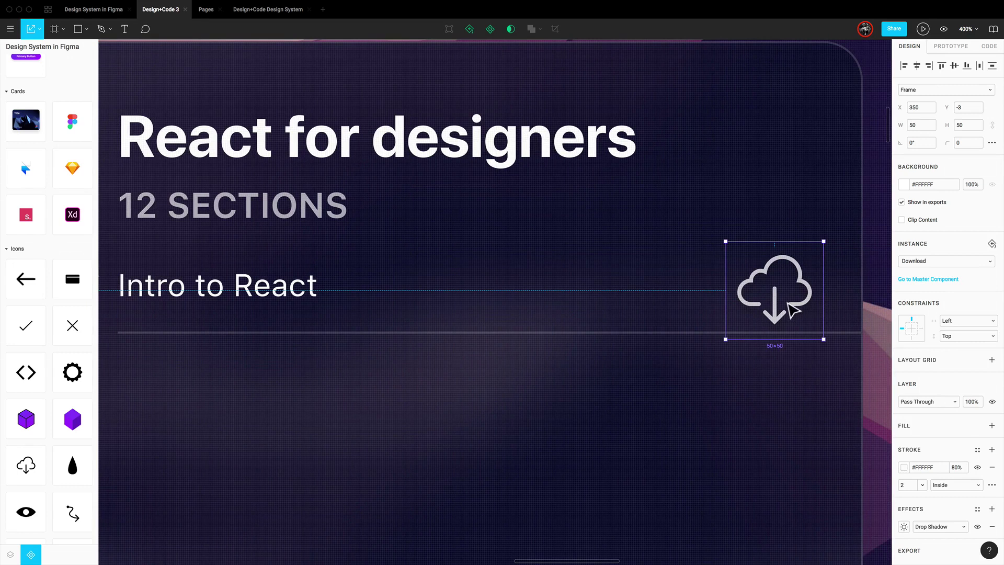
left_click_drag(824, 340, 809, 323)
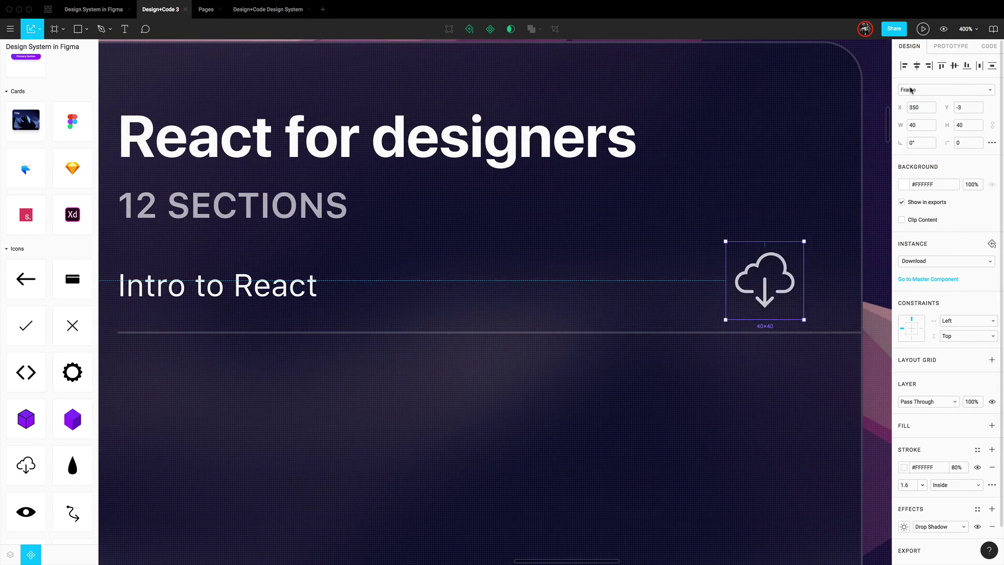
left_click(954, 66)
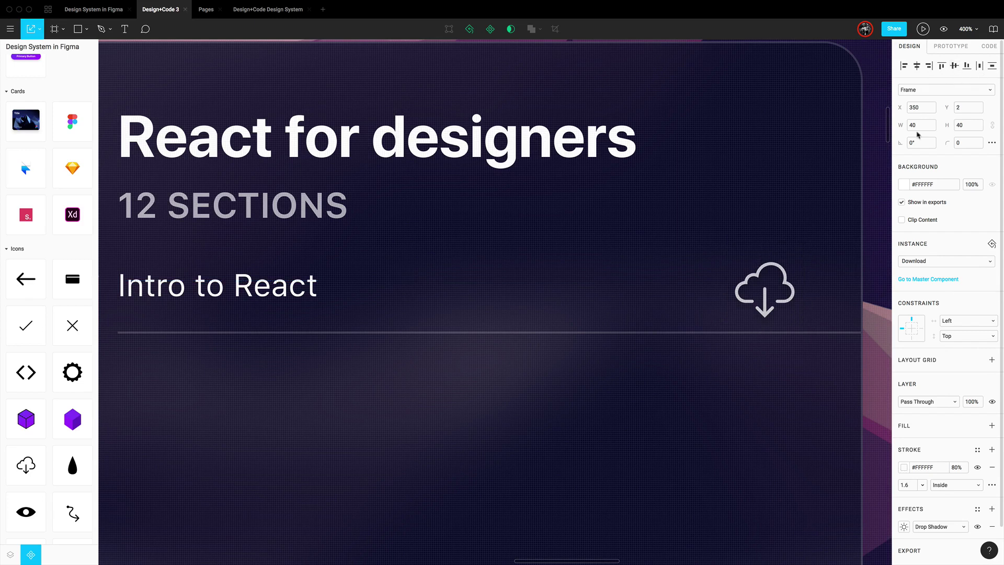
Step: Nudge the download icon 10 px toward the popover's far edge, to X 360
key("alt")
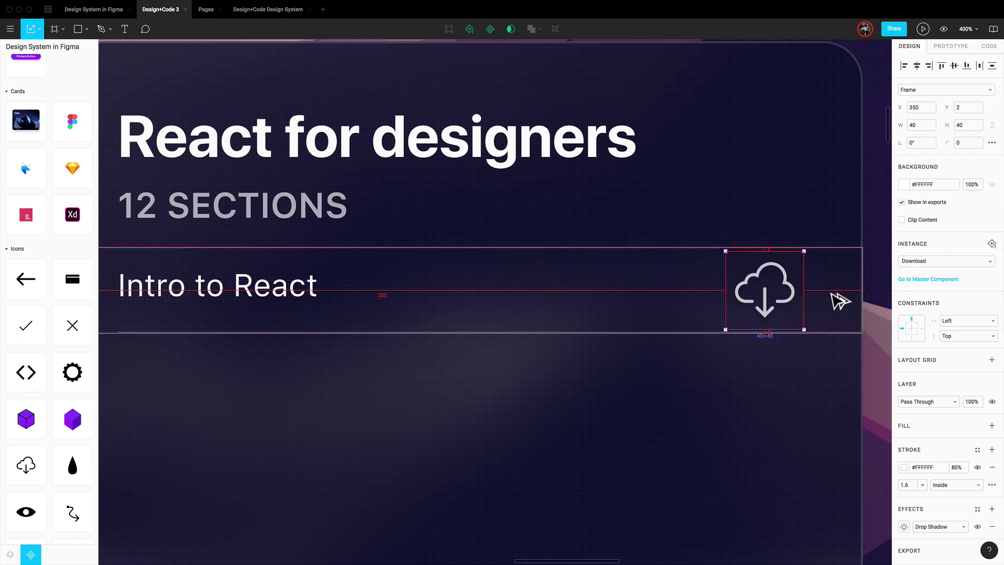
key("minus")
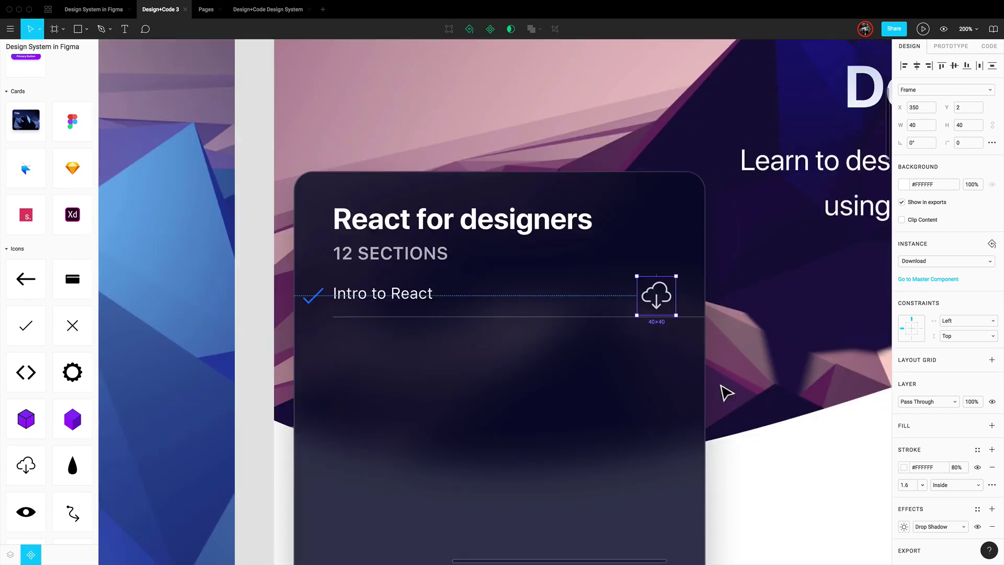
key("minus")
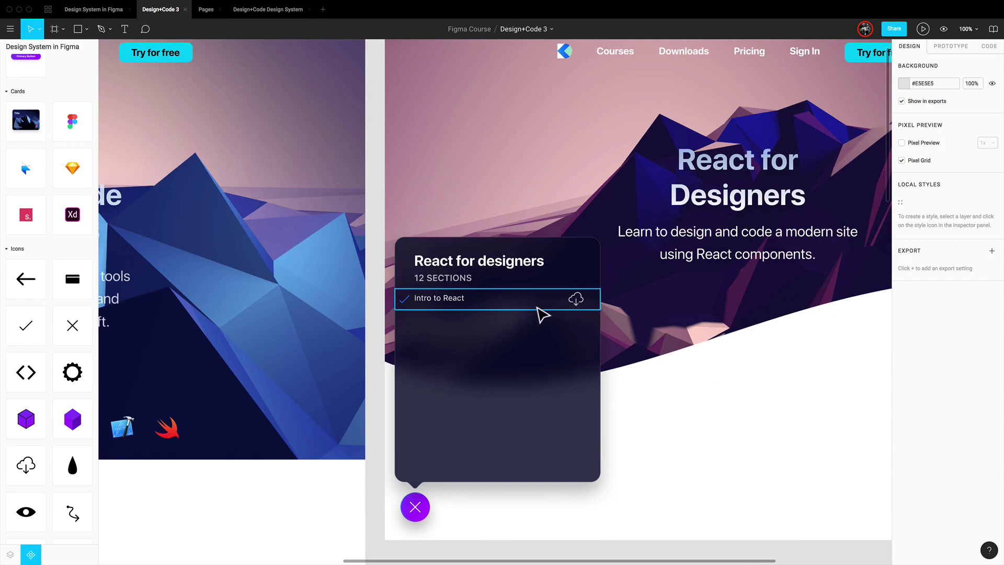
left_click(545, 313)
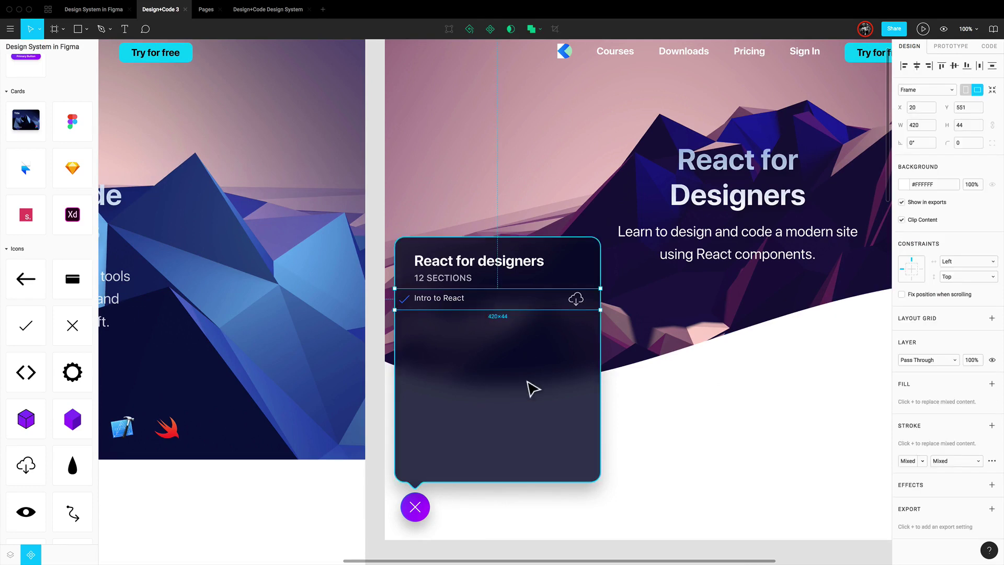
double_click(581, 302)
key("shift+Right")
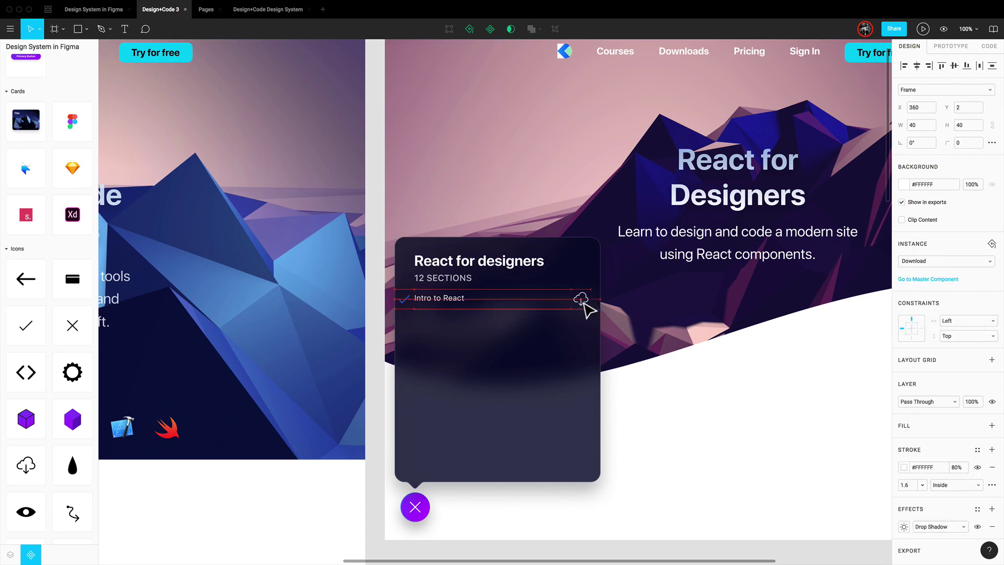
key("Escape")
Step: Copy the Intro to React row frame and switch to the Design System in Figma file
scroll(586, 312, "down", 1)
left_click(437, 298)
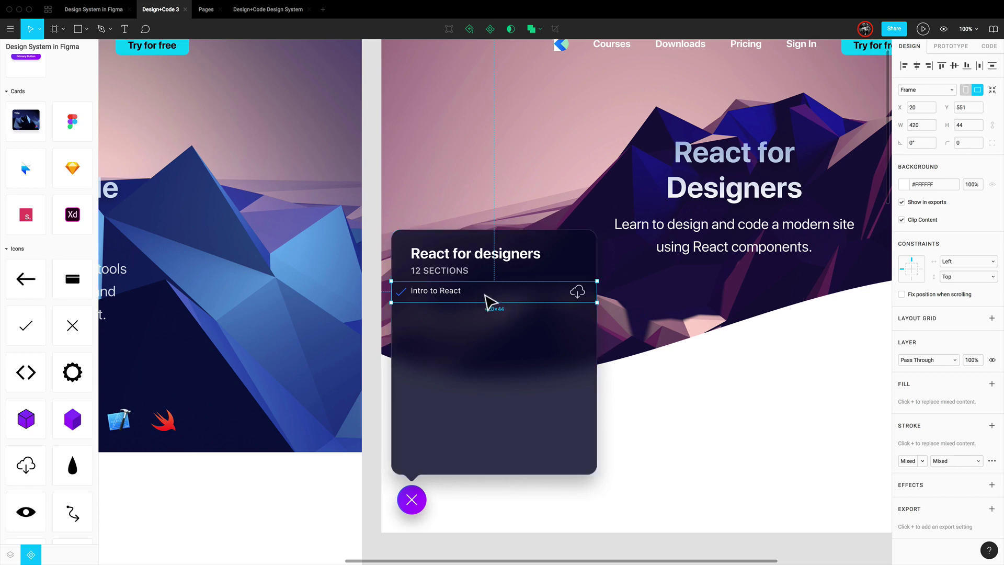
scroll(517, 224, "right", 6)
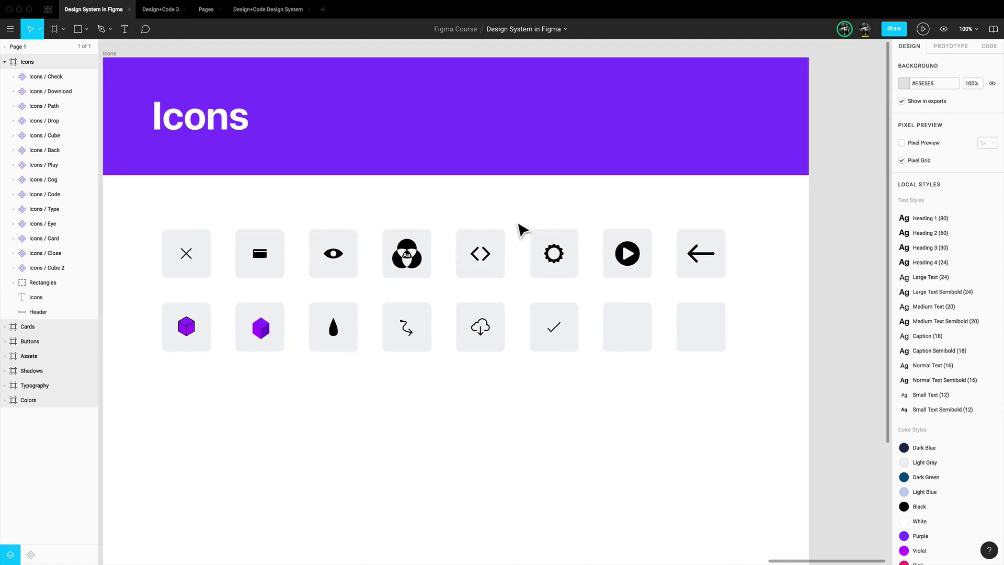
Step: Duplicate the Icons frame beside the original and rename the copy Cells
scroll(517, 223, "left", 6)
left_click(149, 54)
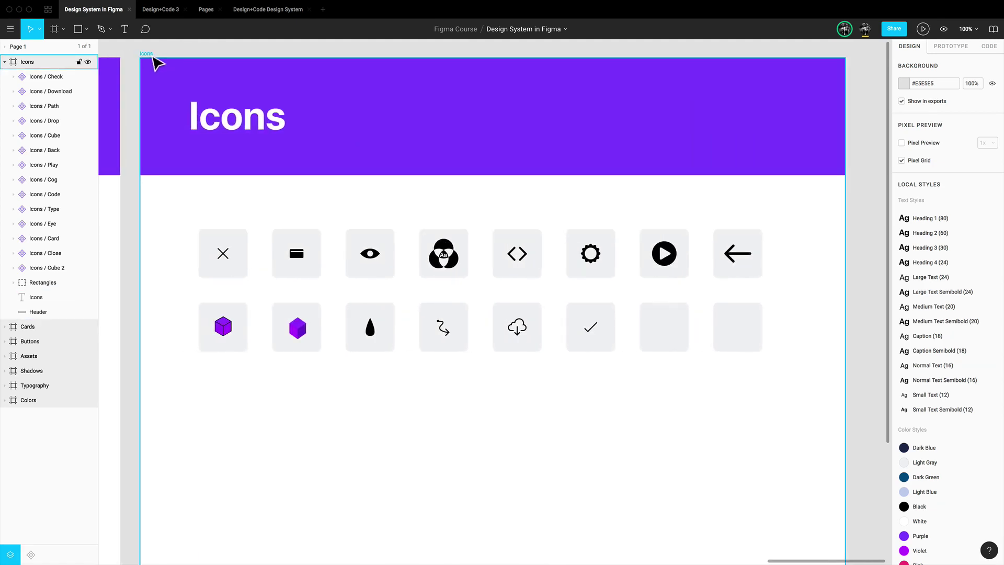
key("ctrl+d")
key("shift+2")
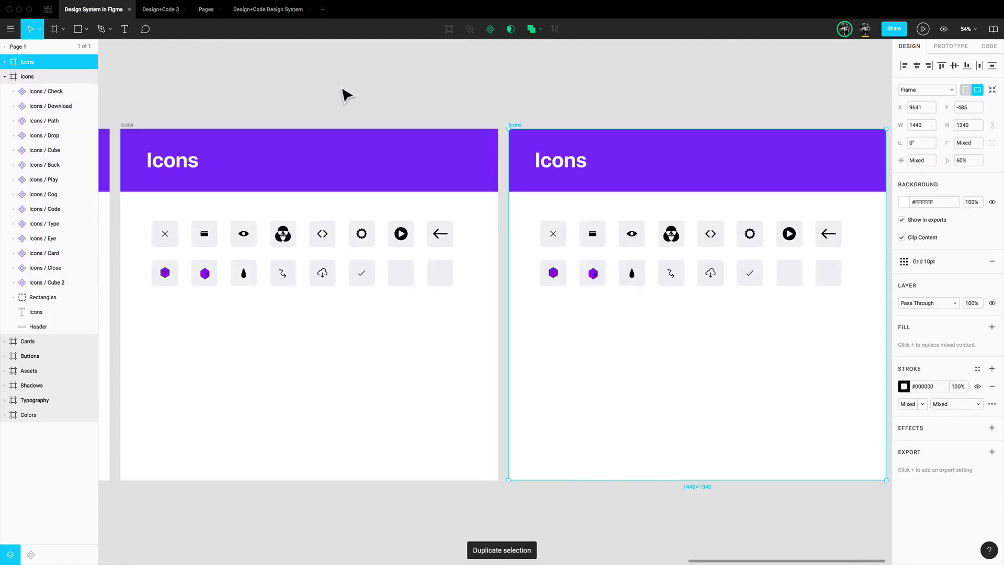
double_click(53, 65)
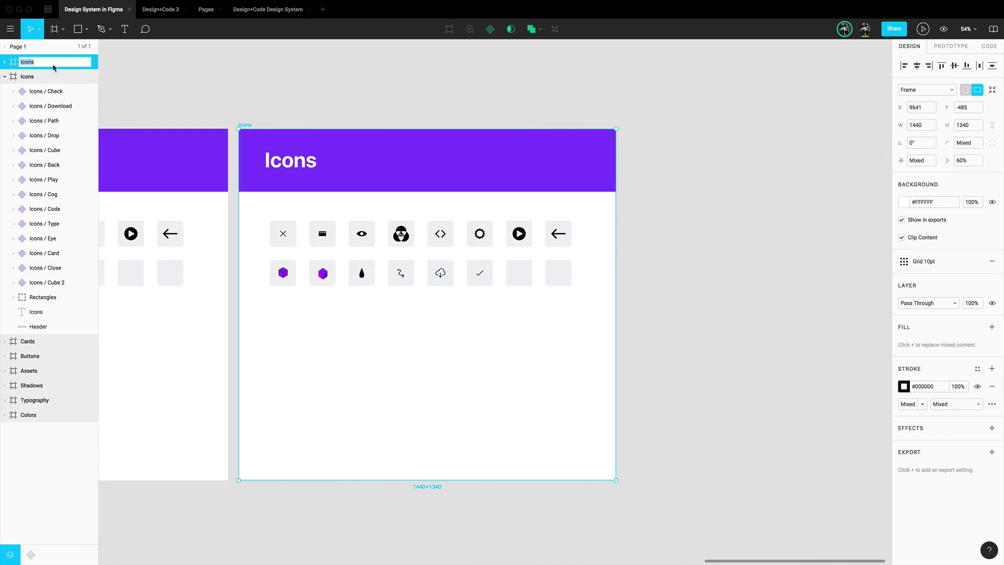
type("Cells")
key("Return")
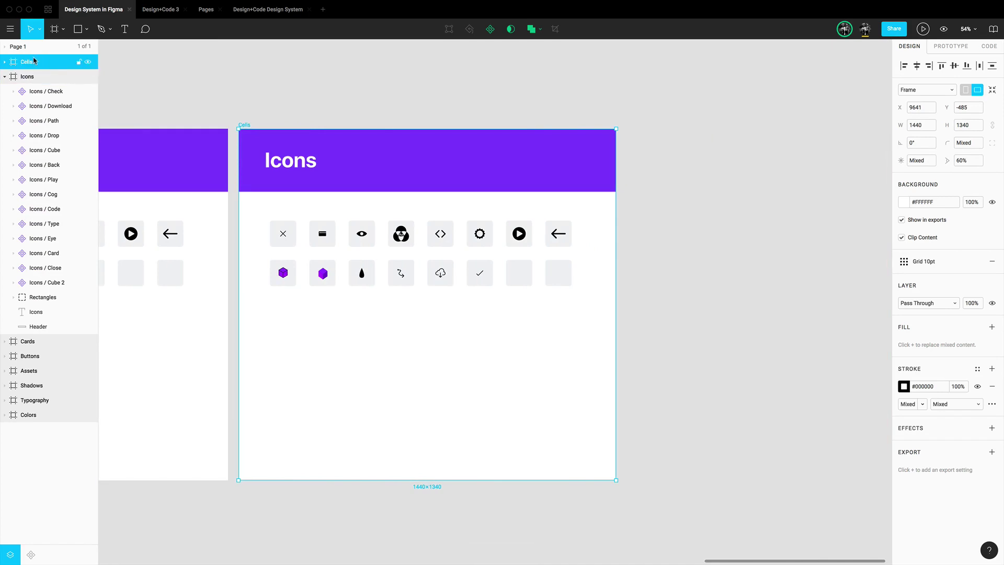
Step: Change the header text of the Cells frame to "Cells"
double_click(294, 164)
double_click(293, 164)
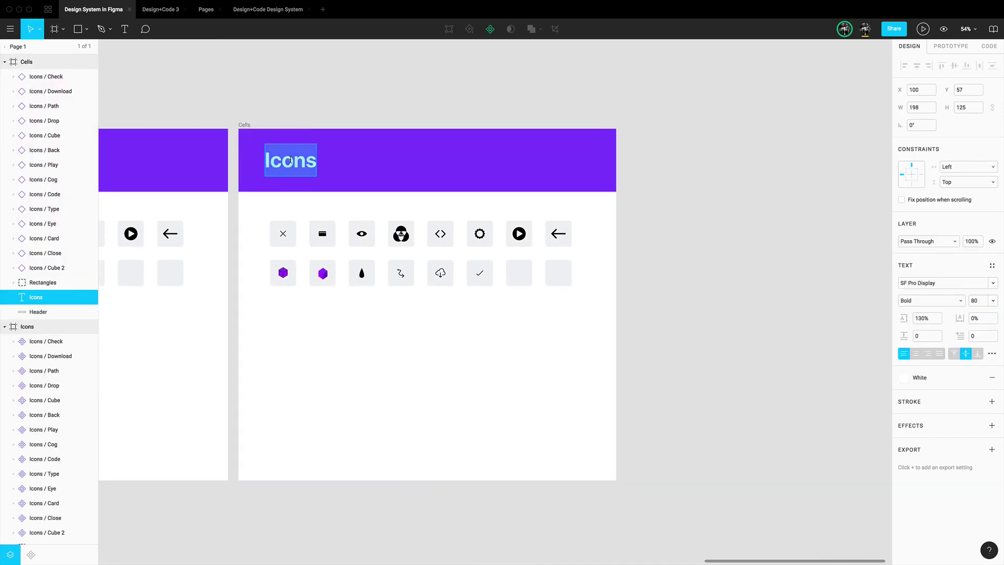
type("Cells")
key("Escape")
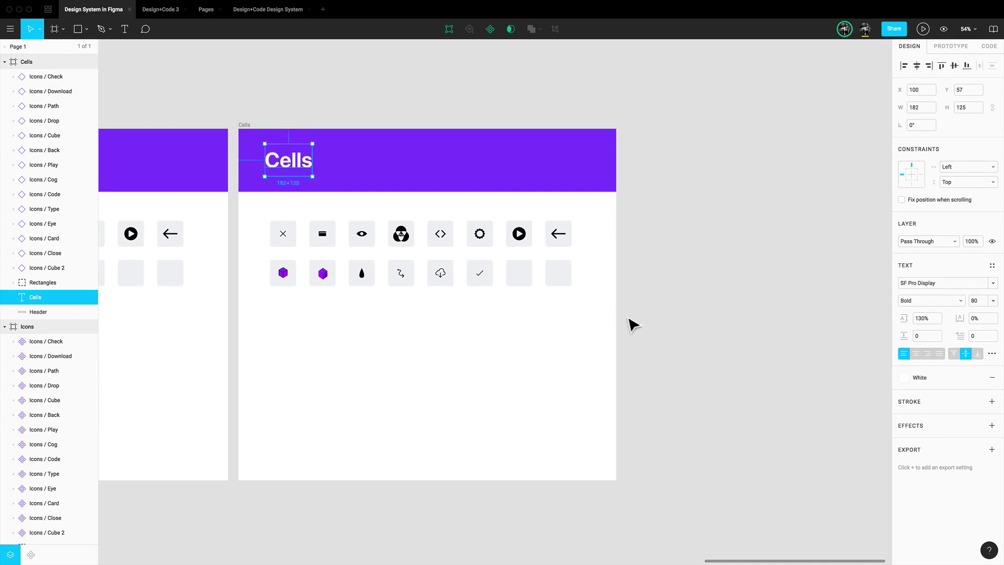
Step: Delete all the icons and their background tiles from the Cells frame, keeping only the header
left_click_drag(640, 320, 308, 232)
key("Delete")
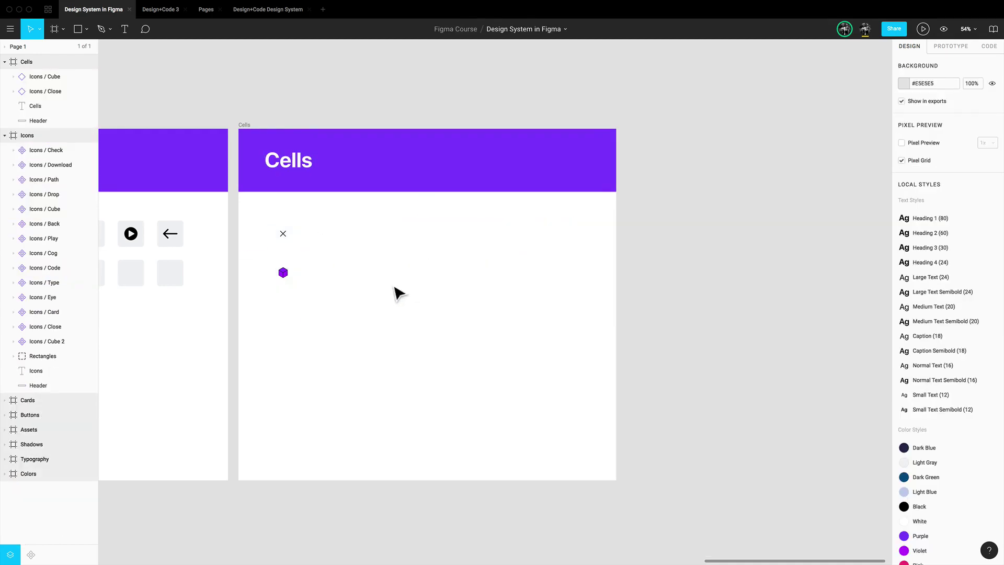
left_click_drag(396, 291, 271, 226)
key("Delete")
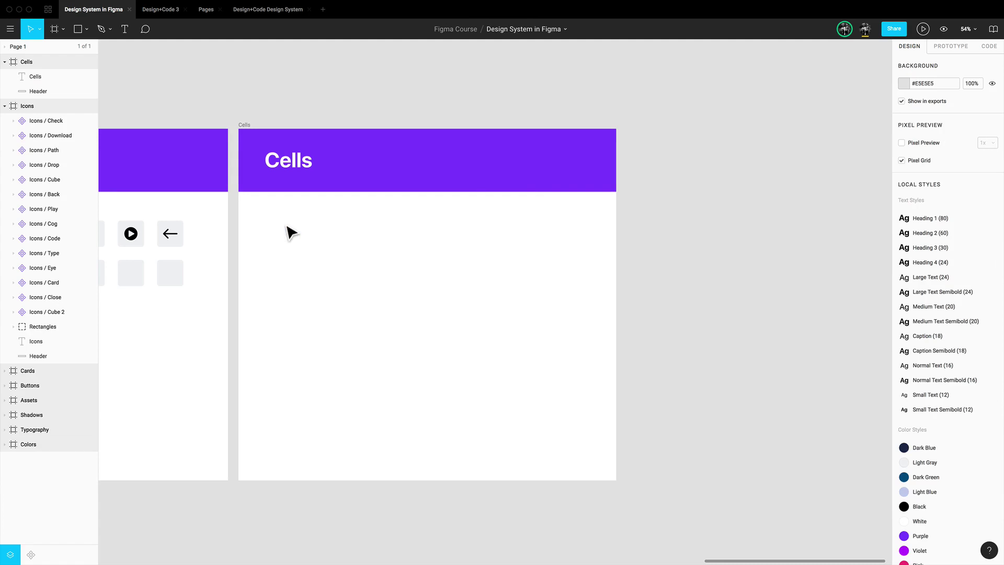
Step: Set the Cells frame's background to the dark blue #212C4F from the local colors
left_click(247, 124)
left_click(905, 185)
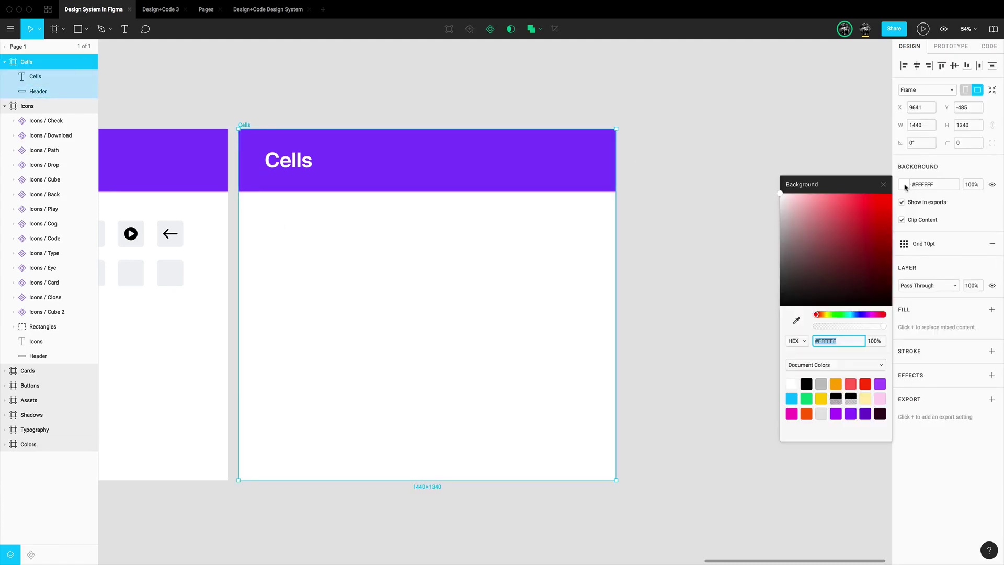
left_click(903, 187)
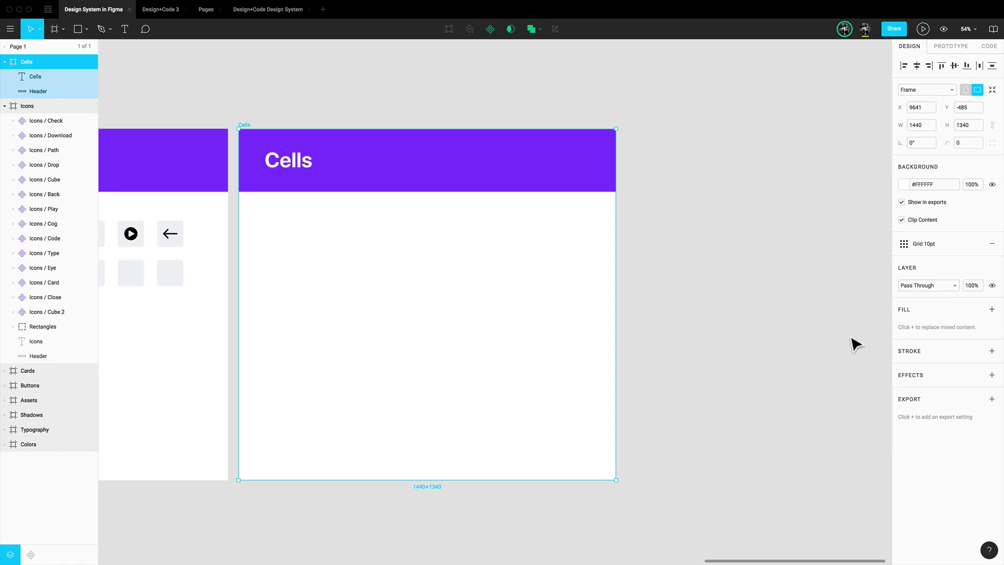
left_click(904, 187)
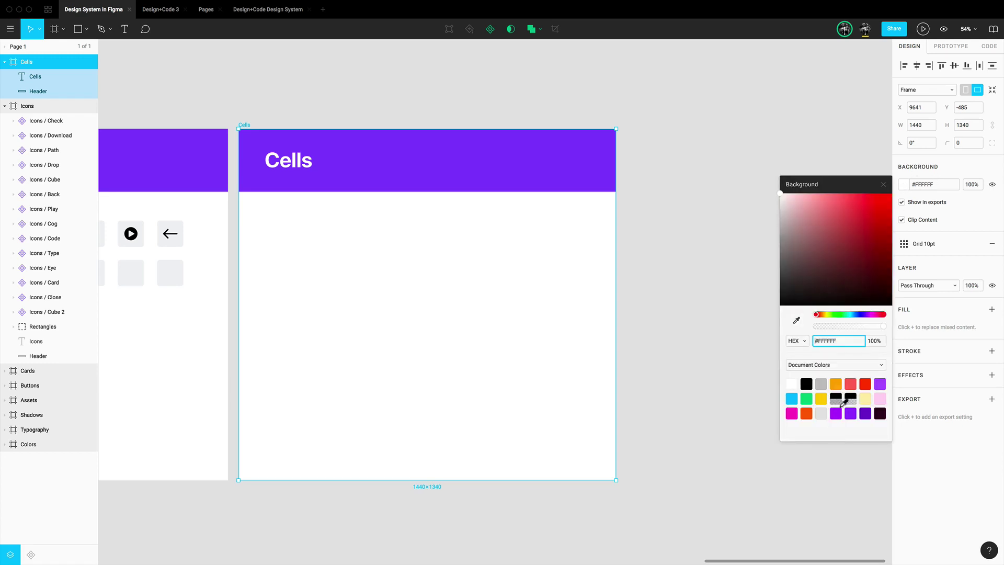
left_click(840, 366)
left_click(833, 376)
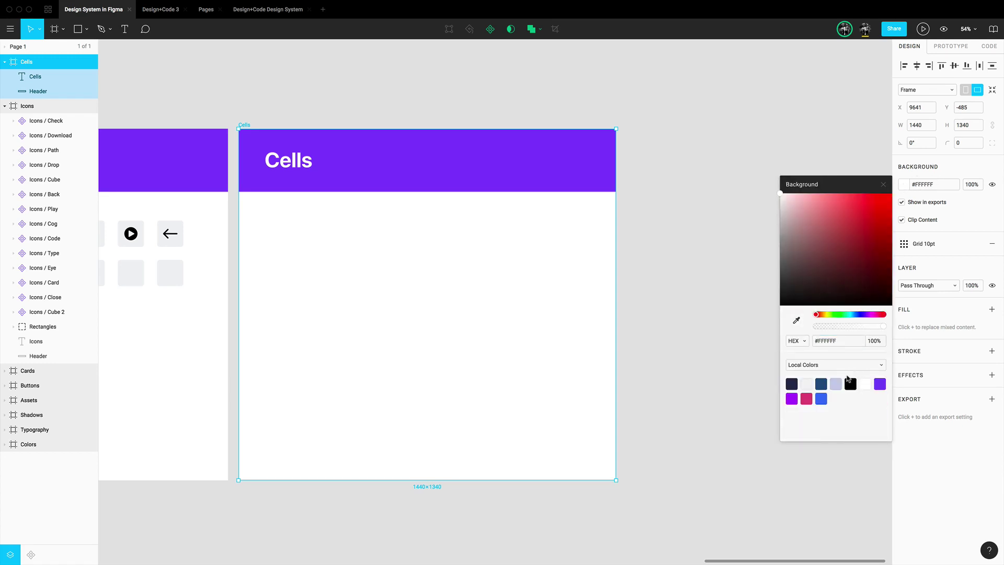
left_click(792, 383)
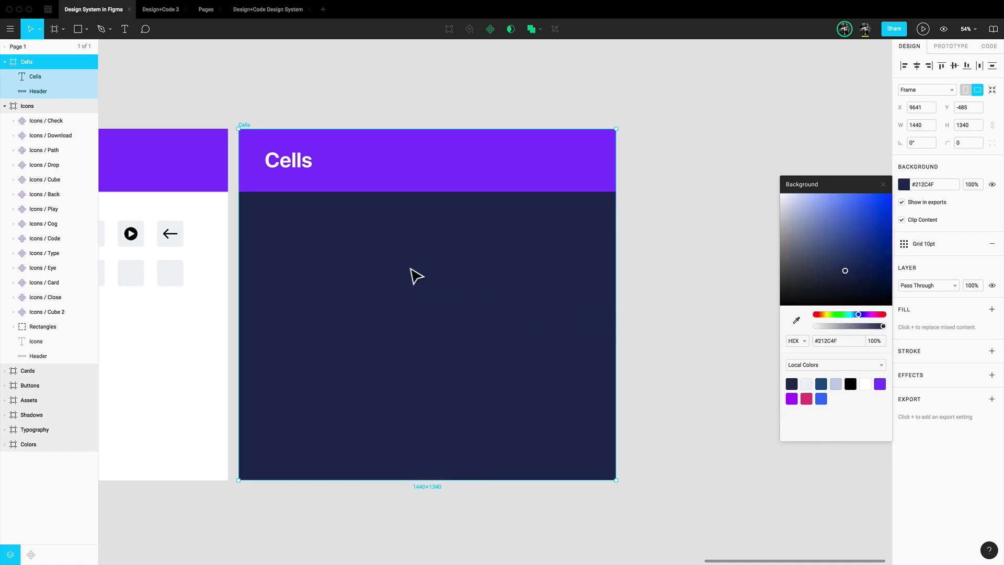
scroll(406, 275, "left", 5)
key("shift+0")
scroll(406, 275, "left", 2)
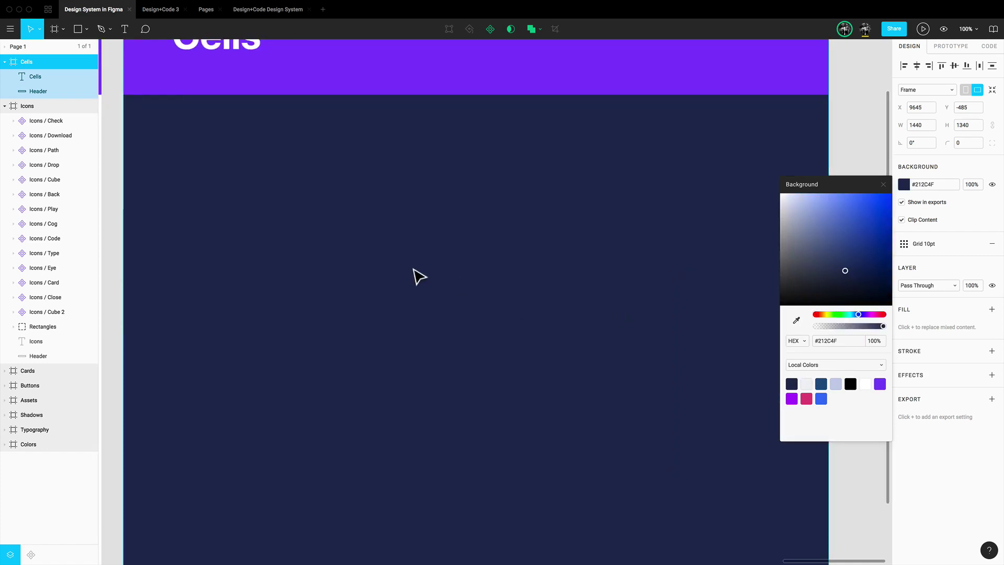
left_click(883, 184)
Step: Paste the copied Intro to React row into the Cells frame and position it under the header at X 100, Y 326
left_click(374, 213)
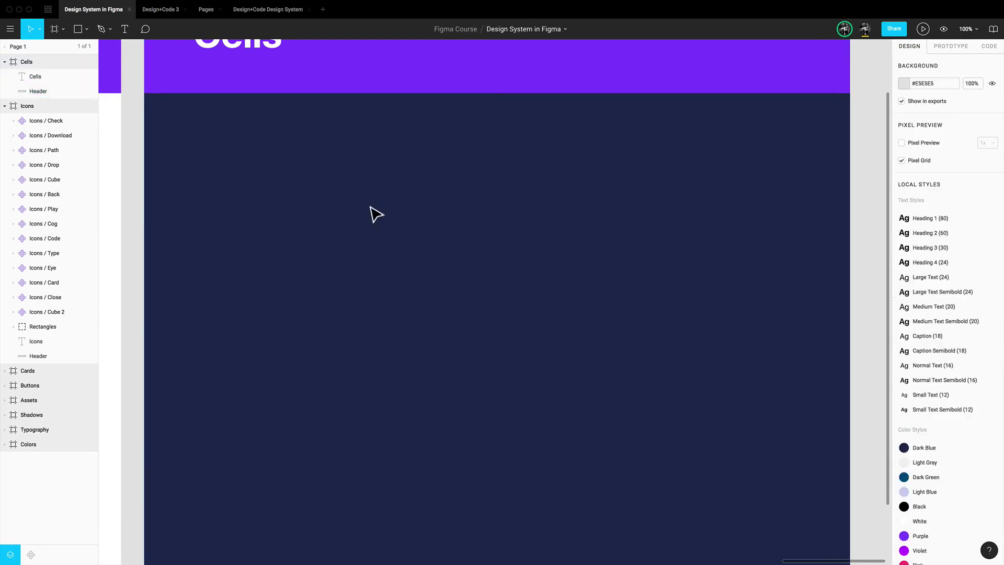
key("super+v")
left_click_drag(431, 307, 234, 153)
scroll(300, 204, "up", 3)
scroll(300, 204, "left", 2)
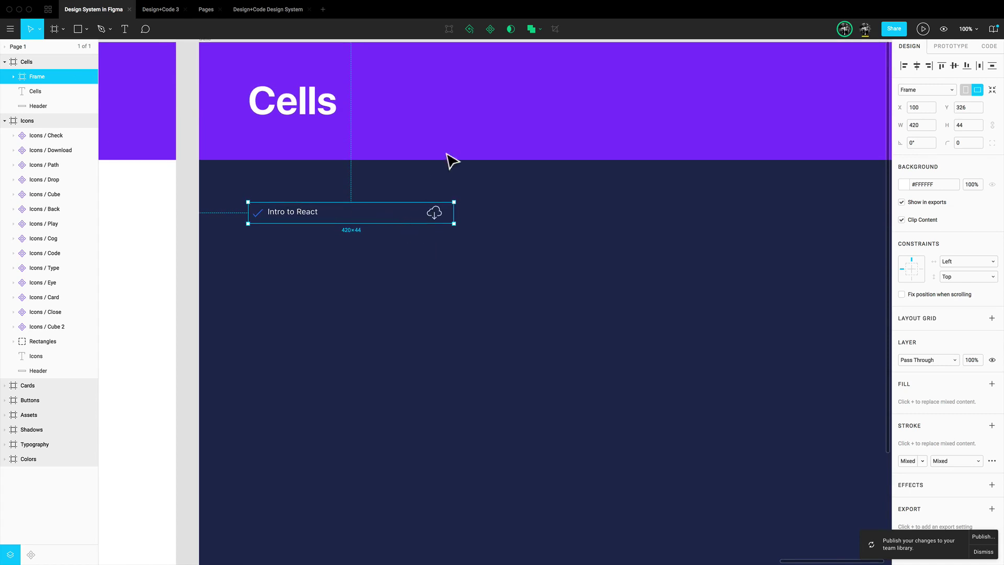
Step: Turn the Intro to React row into a component and rename it Cell
left_click(490, 29)
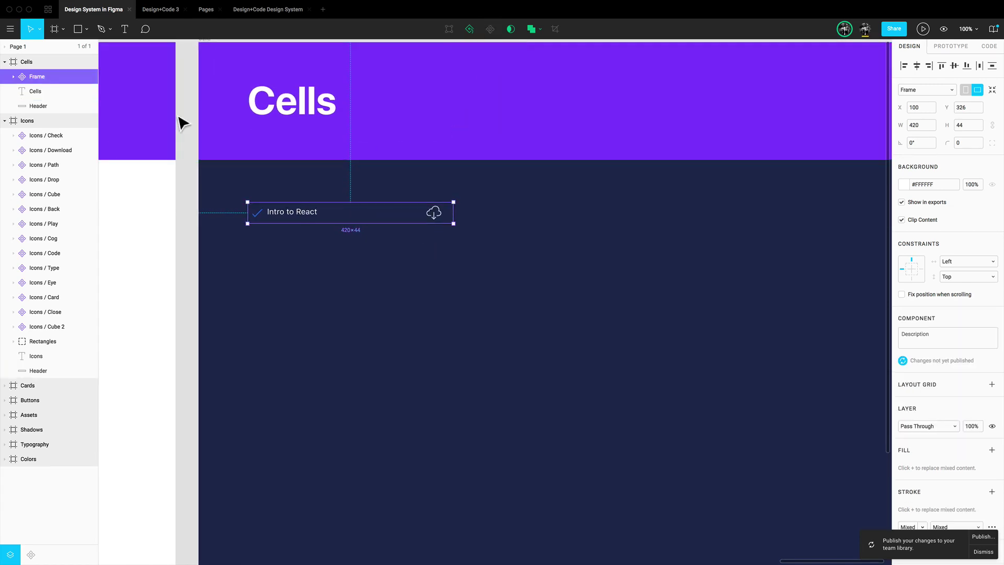
double_click(46, 79)
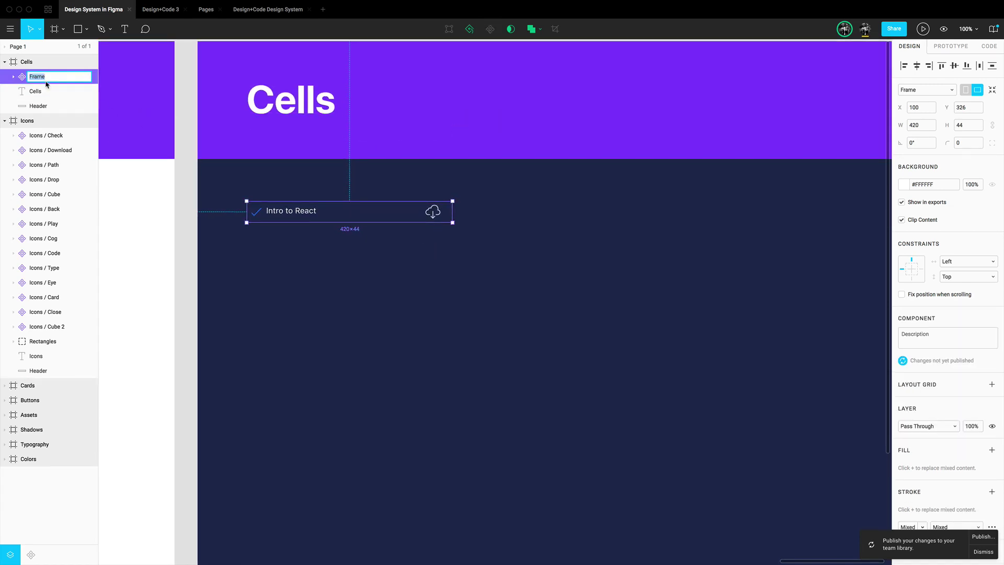
key("Return")
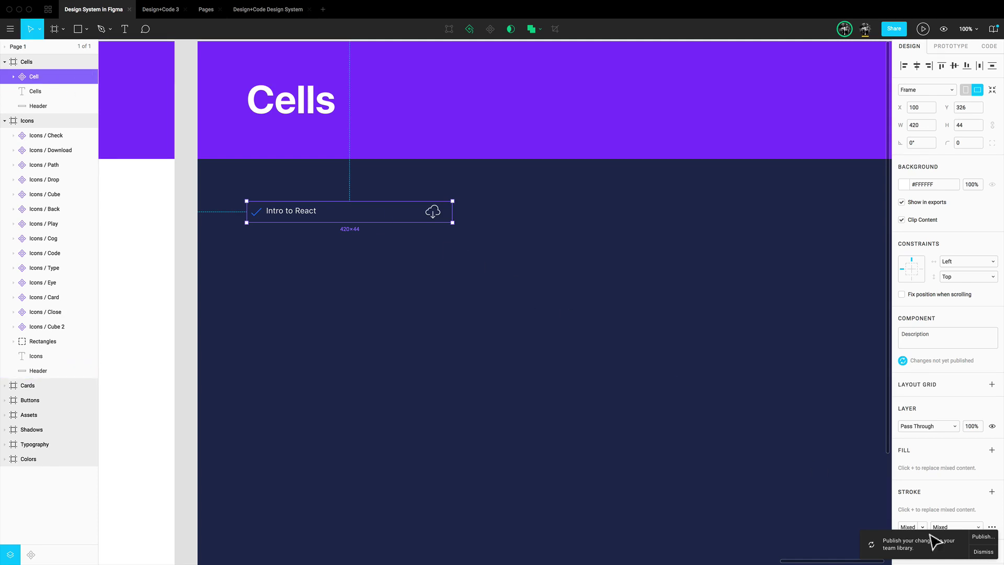
Step: Publish the new Cell component and the modified Code and Cog icons to the team library
left_click(983, 537)
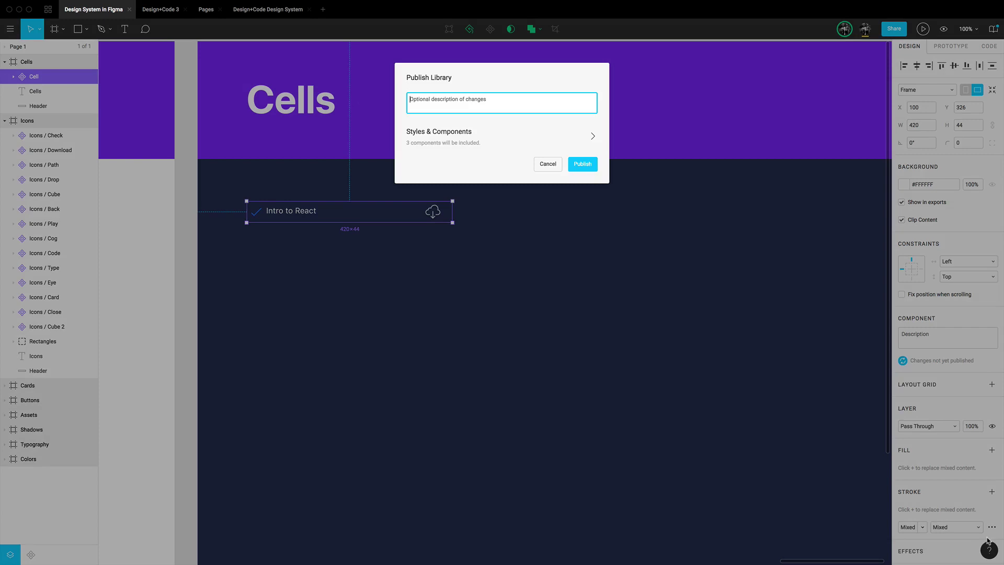
left_click(464, 149)
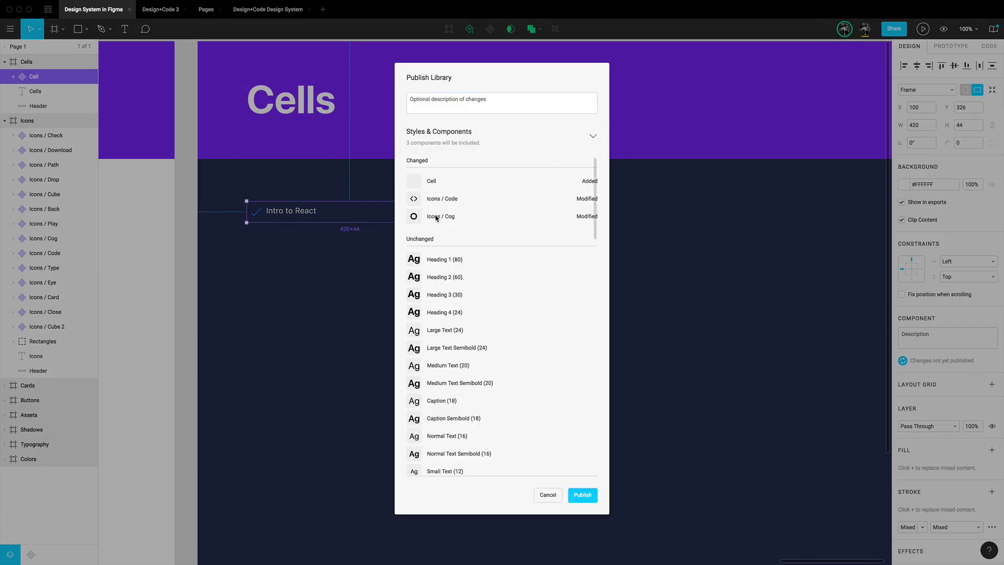
left_click(584, 495)
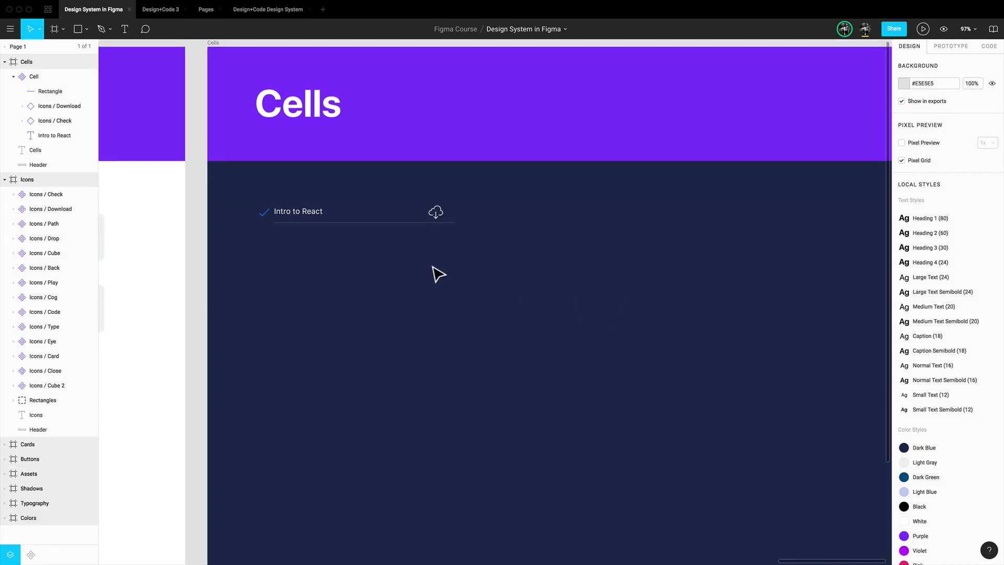
Step: Switch to the Design+Code 3 file and place a Cell instance over the existing Intro to React row in the popover
left_click(160, 10)
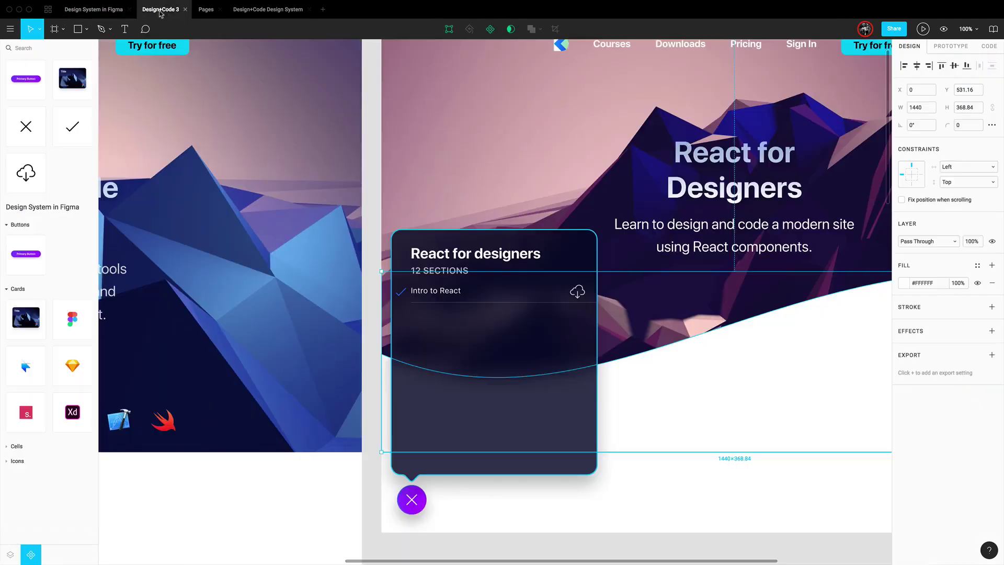
left_click(457, 302)
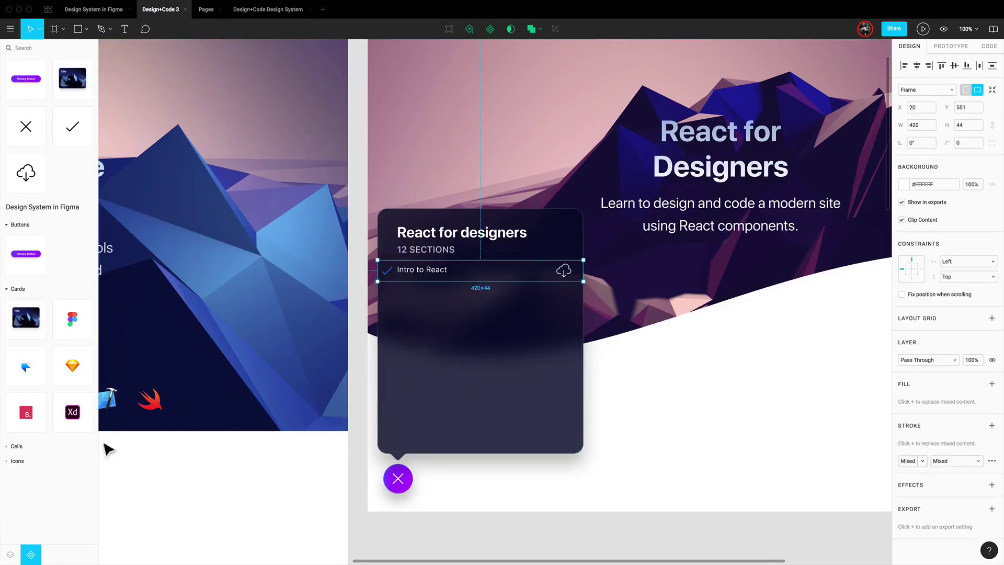
left_click(43, 447)
left_click_drag(22, 482, 427, 277)
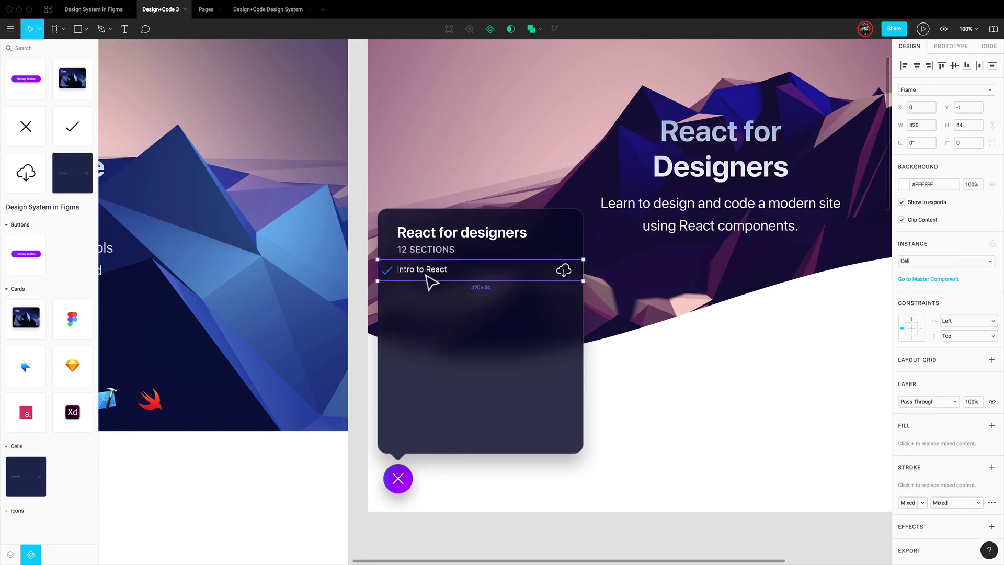
Step: Move the Cell instance out of its parent frame in the layer order and delete the old Intro to React frame
left_click(10, 555)
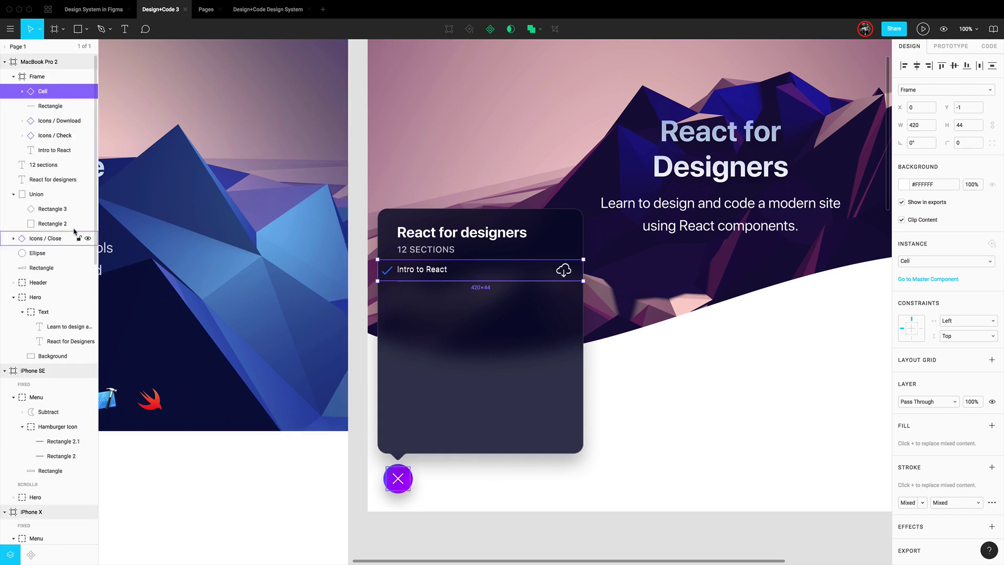
left_click_drag(40, 94, 49, 73)
left_click(47, 93)
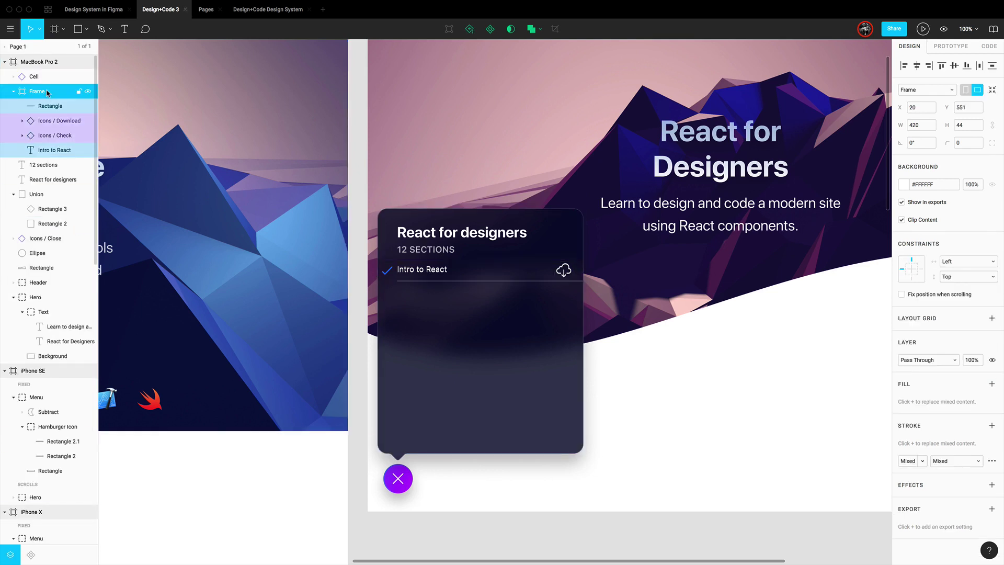
key("Delete")
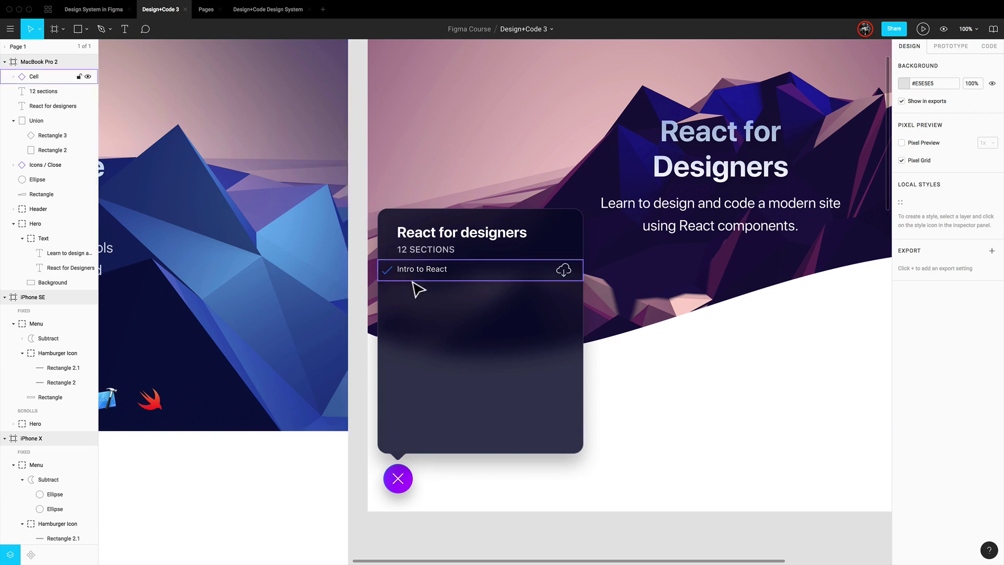
Step: Nudge the Cell instance down to Y 552
left_click(428, 269)
key("alt")
key("Down")
key("Down")
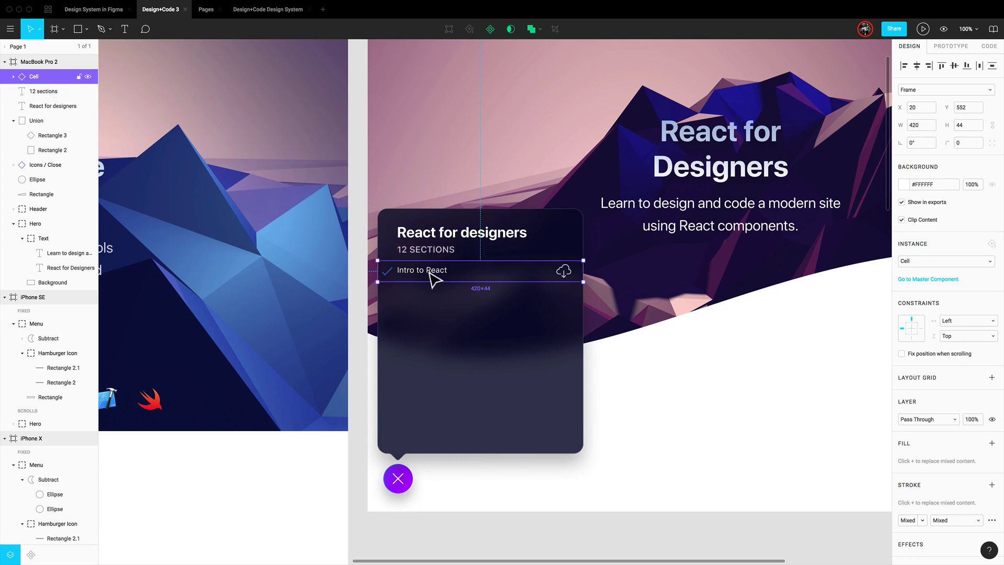
Step: Duplicate the Cell downward at 43 px spacing until nine stacked rows fill the popover
left_click_drag(433, 277, 438, 299)
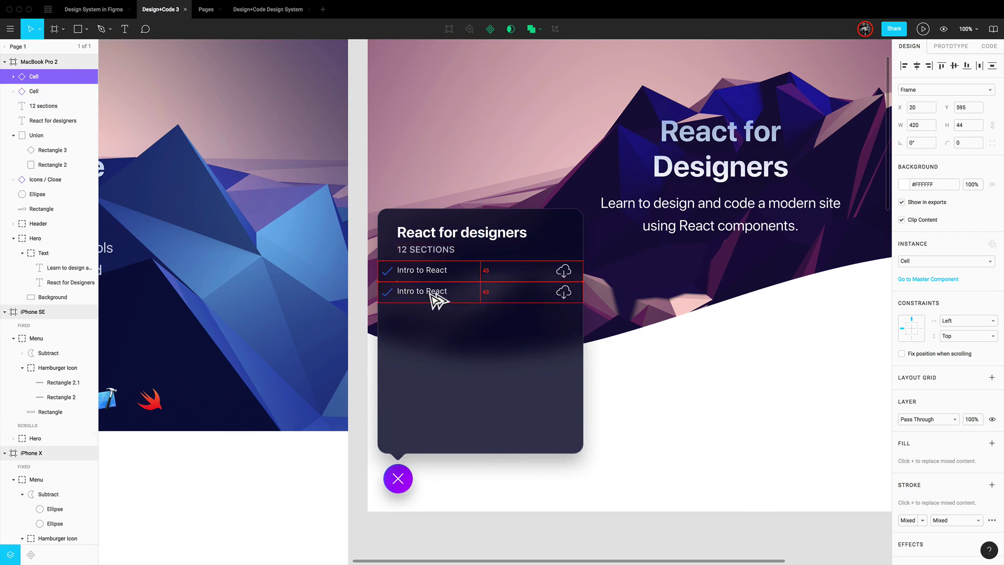
key("ctrl+d")
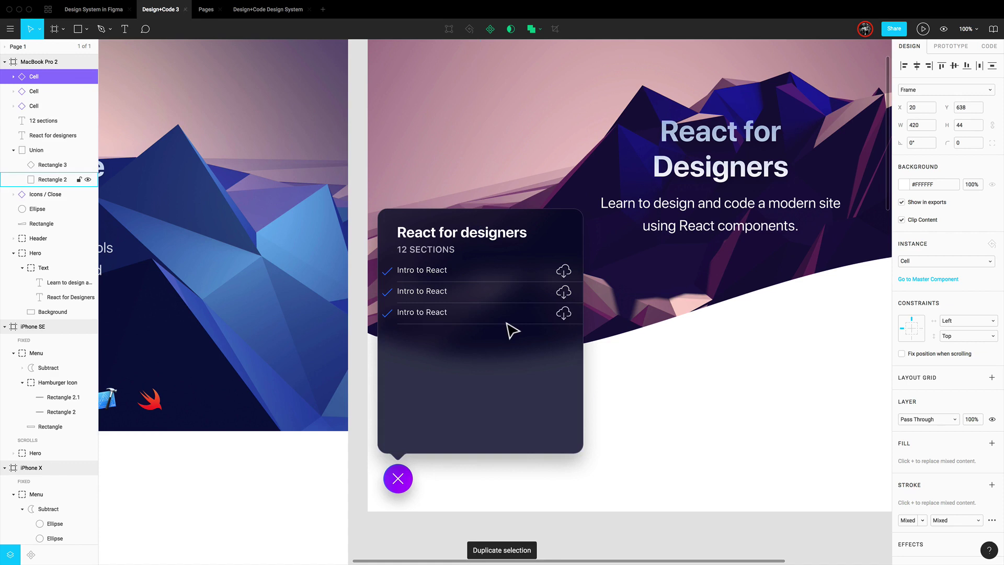
key("super+d")
key("super+d")
key("super+d")
key("super+d")
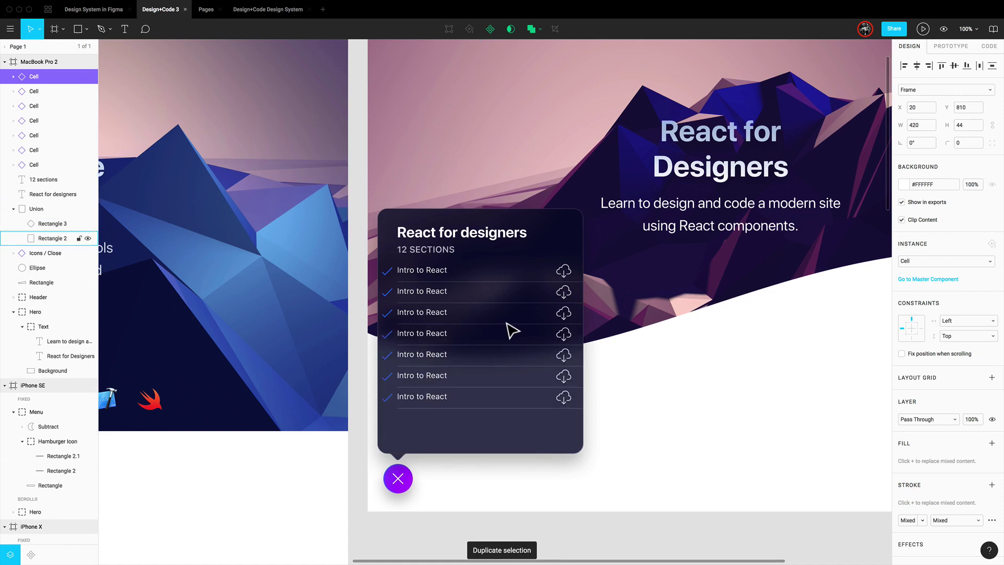
key("super+d")
key("super+d")
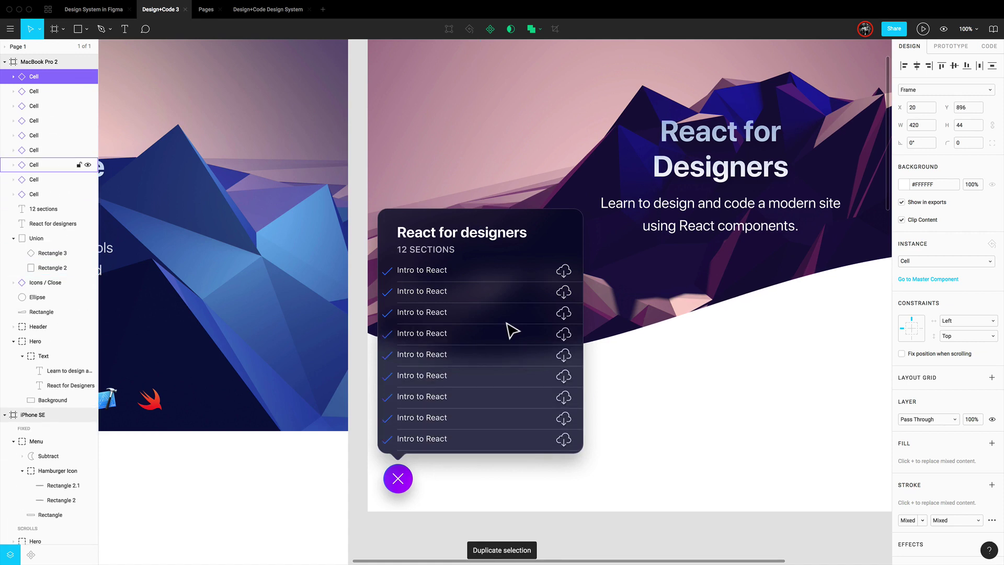
left_click(682, 473)
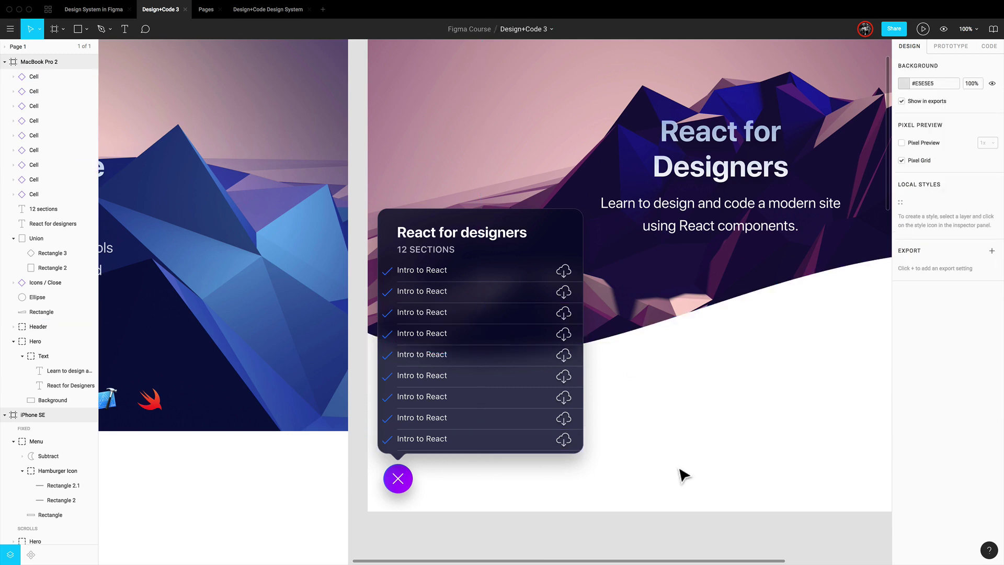
Step: Hide the check marks in rows two to five and in rows seven and eight of the popover
left_click(390, 296, "super")
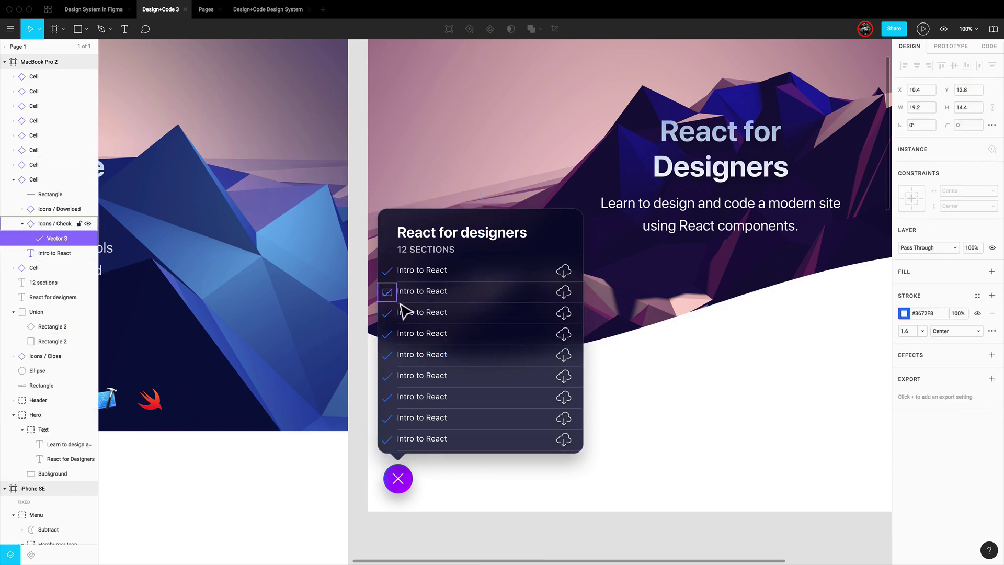
left_click(388, 314, "shift+super")
left_click(389, 335, "shift+super")
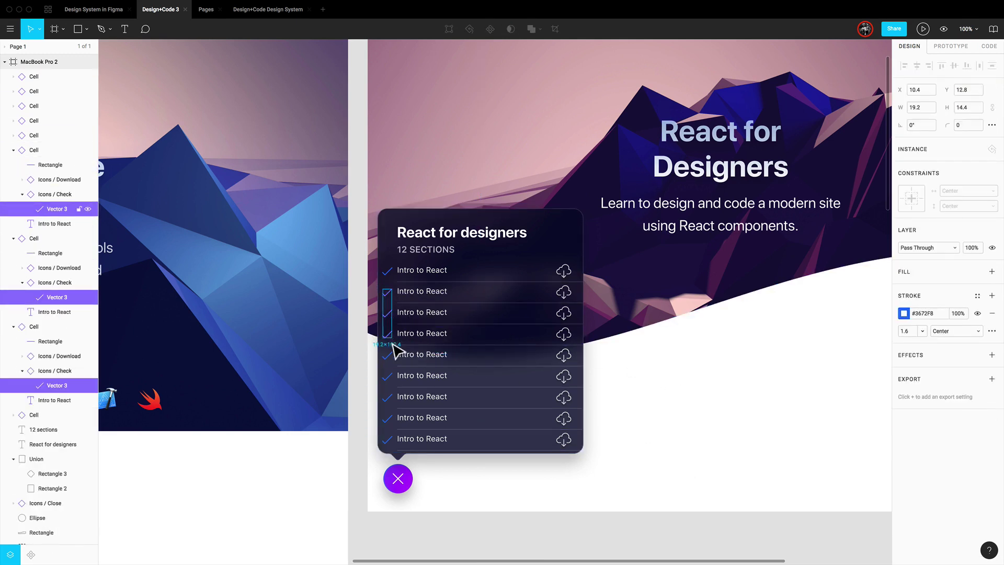
left_click(388, 356, "shift+super")
key("super+shift+h")
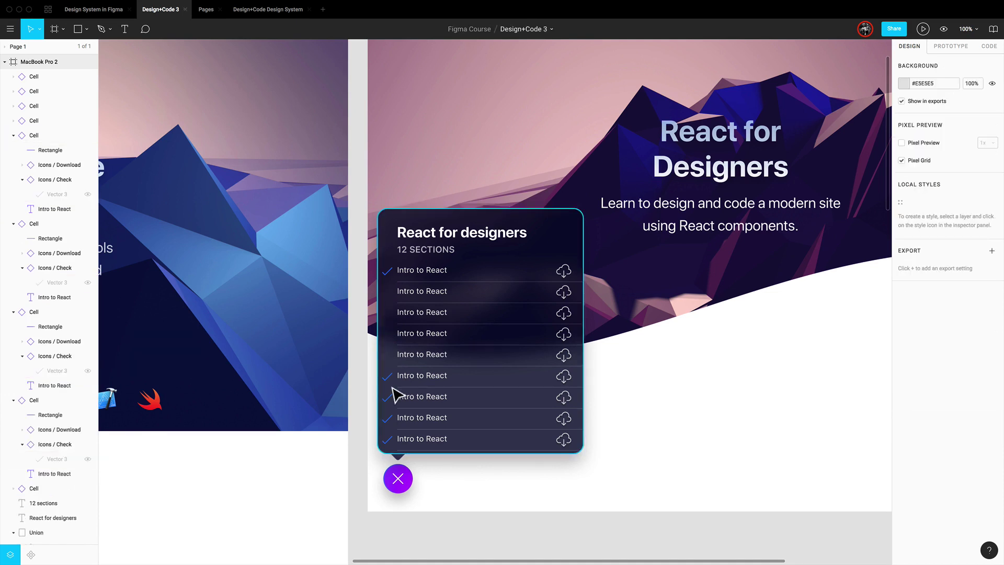
left_click(389, 398, "super")
left_click(387, 418, "shift+super")
key("super+shift+h")
key("Escape")
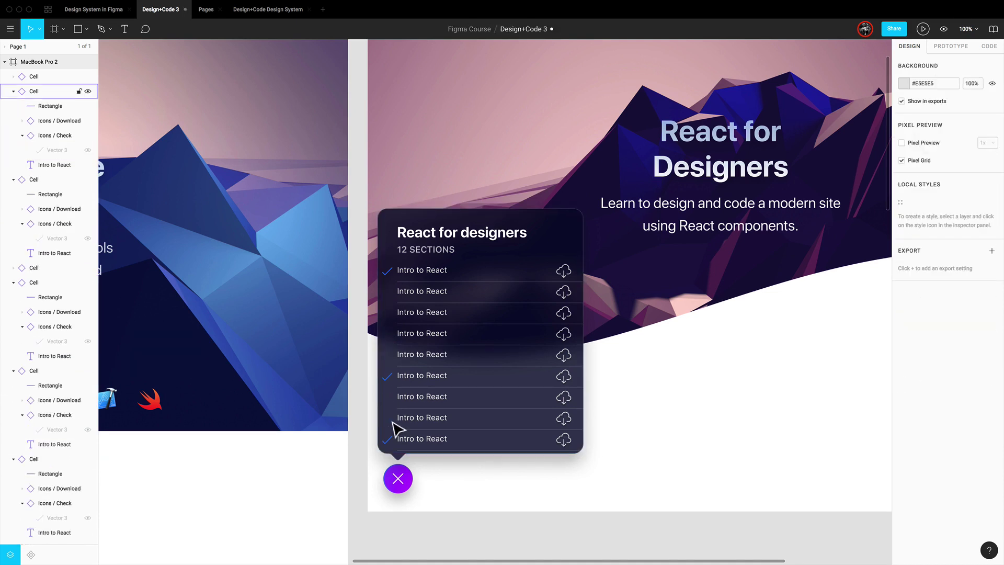
Step: Hide the download icons in the second and third rows
left_click(568, 295, "super")
left_click(569, 321, "shift+super")
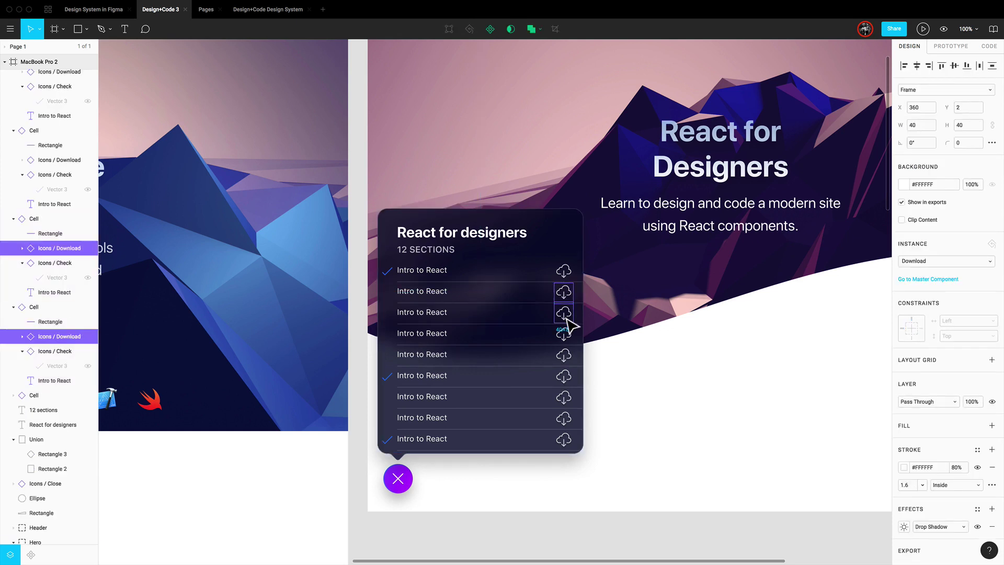
key("super+shift+h")
key("Escape")
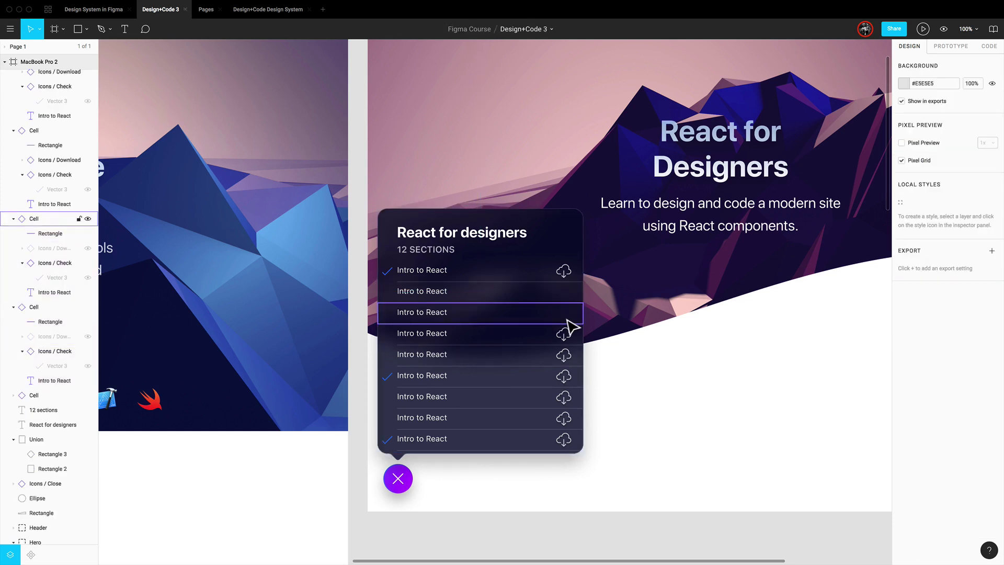
Step: Hide the separator line below the last row of the popover
left_click(427, 452, "super")
key("super+shift+h")
key("Escape")
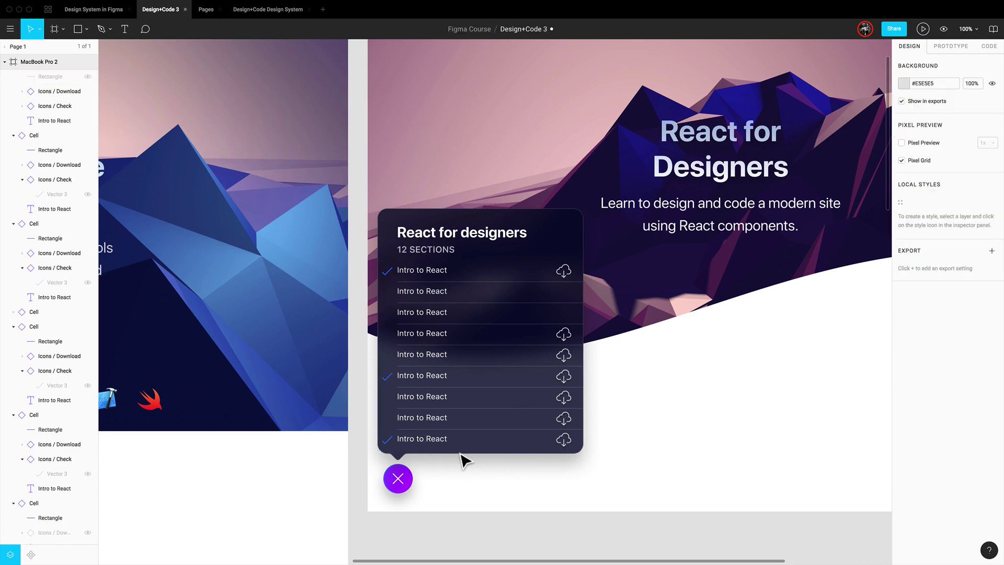
left_click(461, 428)
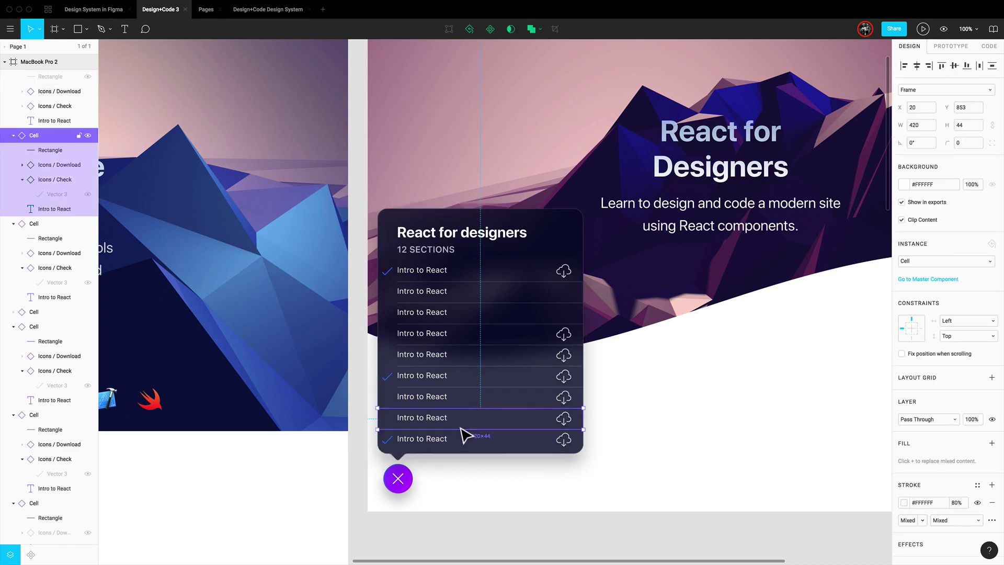
left_click(62, 199)
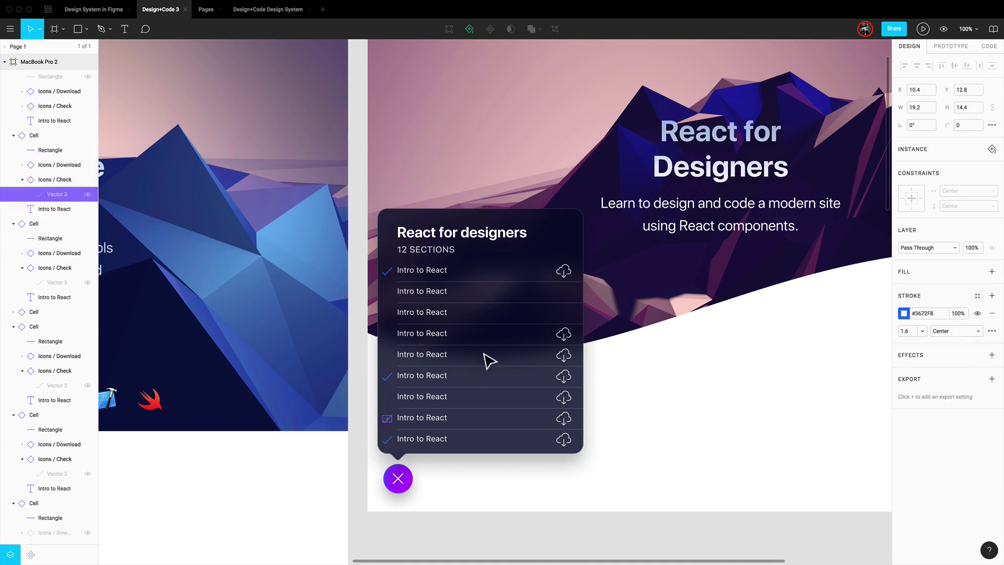
scroll(616, 445, "left", 1)
left_click(652, 477)
Step: Change the titles of rows two to five to Basic Styling, Adaptive Layouts, Interactions and Animations, and SVG Animation
double_click(434, 295)
double_click(434, 294)
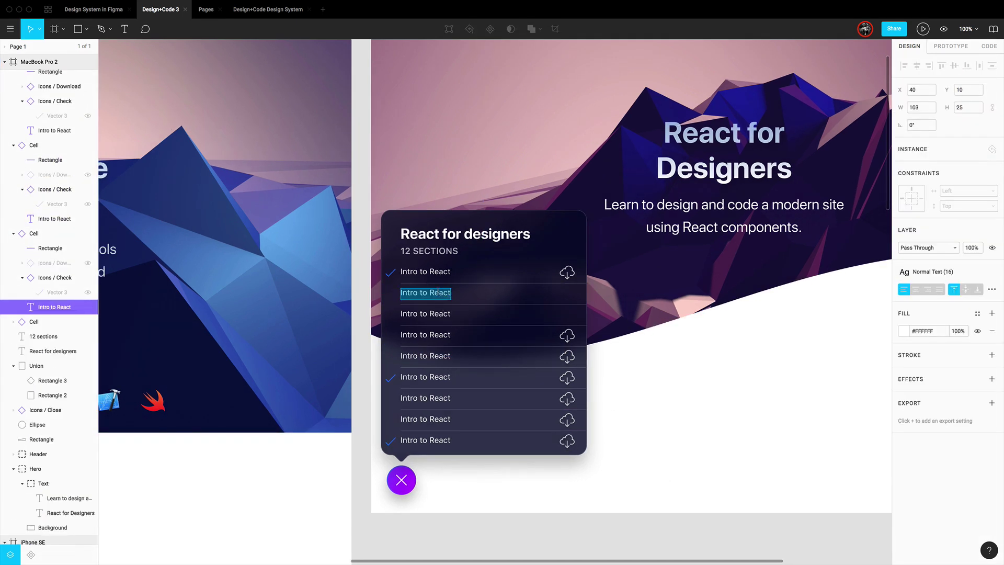
type("Basic Styling")
double_click(437, 314)
type("Adaptive Layouts")
double_click(440, 337)
type("Interactions and Animations")
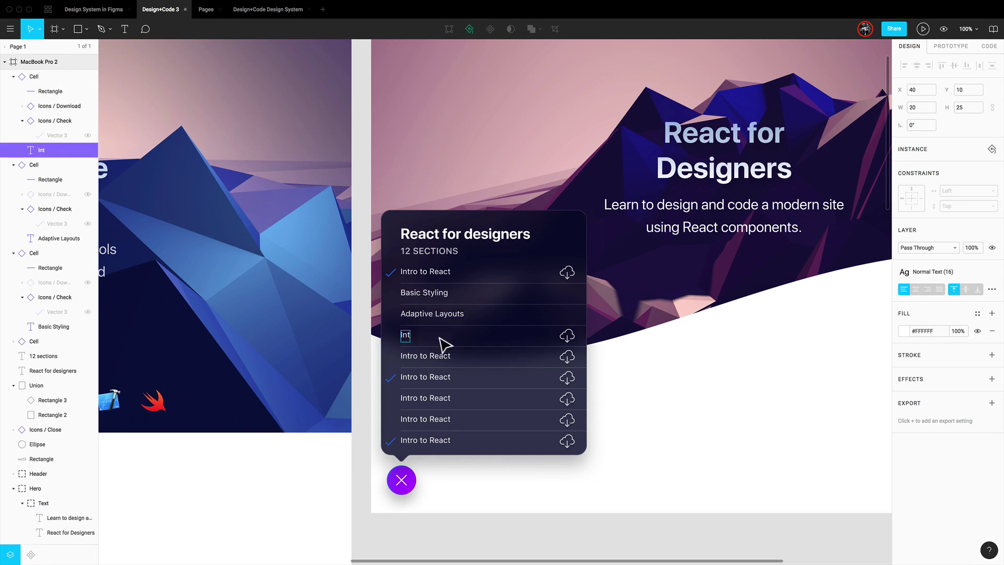
double_click(425, 356)
type("SVG Animation")
Step: Change the titles of rows six to nine to Components and Props, States and Events, Styled Components, and Static Data with JSON
double_click(424, 377)
double_click(425, 381)
type("Components and Props")
double_click(426, 398)
type("States and Events")
double_click(426, 418)
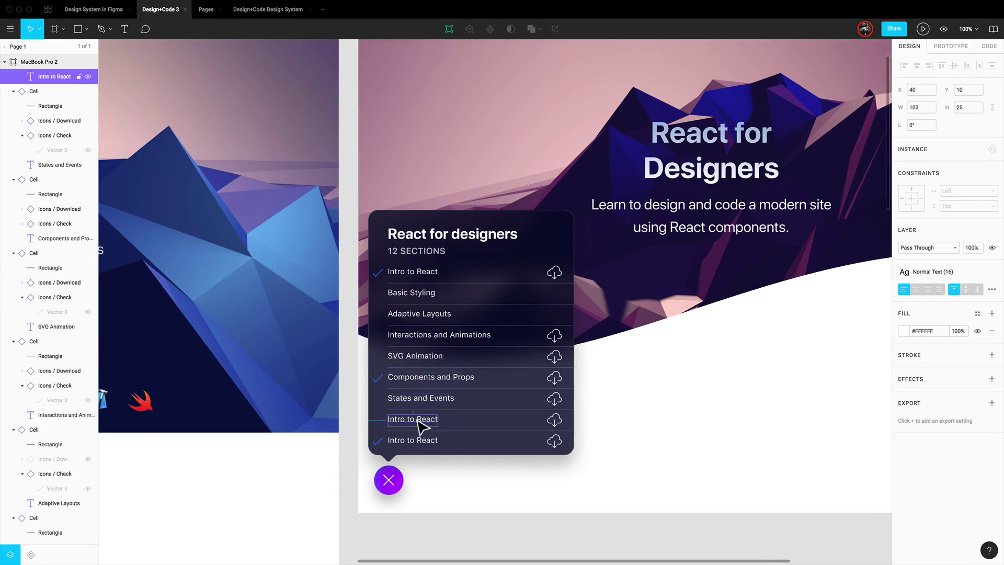
type("Styled Components")
double_click(426, 440)
type("Static Data with JSON")
key("Escape")
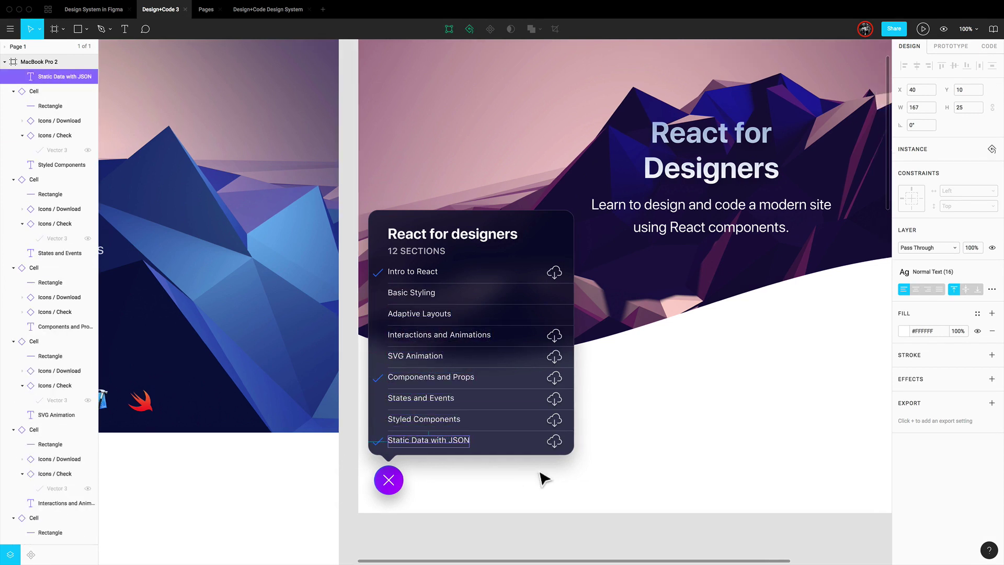
left_click(544, 478)
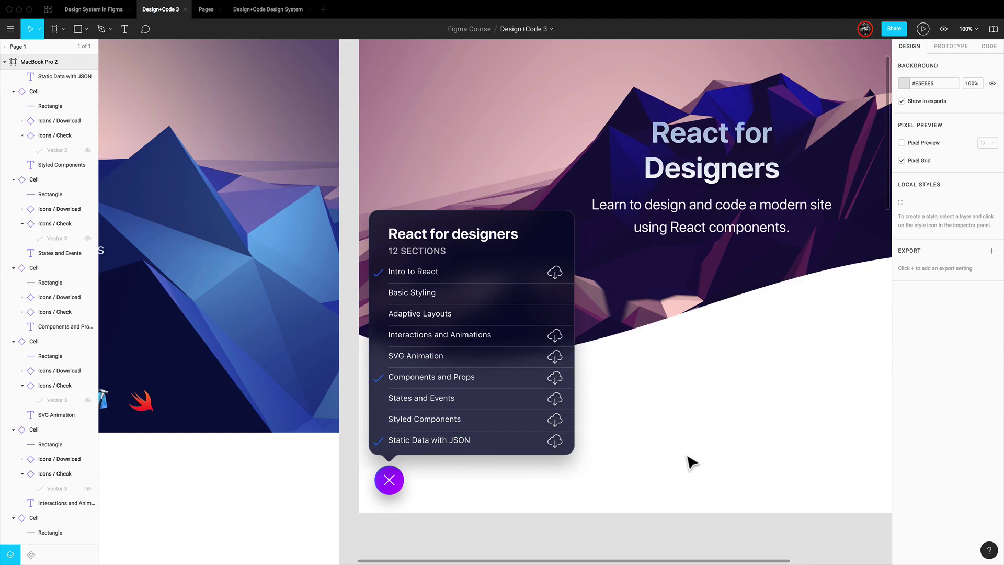
Step: Return to the Design System in Figma file and remove the drop shadow from the master Cell's download icon
left_click(106, 11)
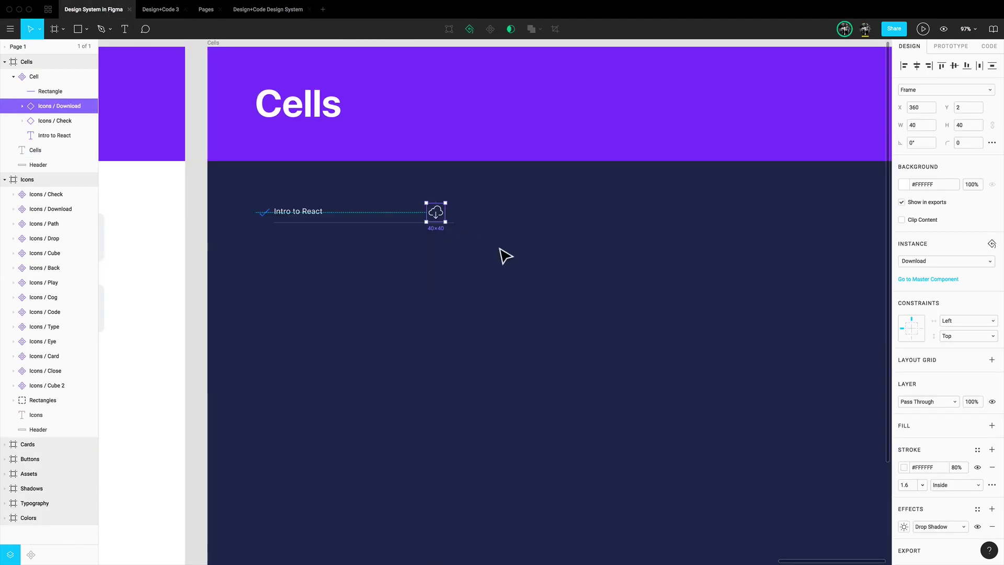
double_click(436, 213)
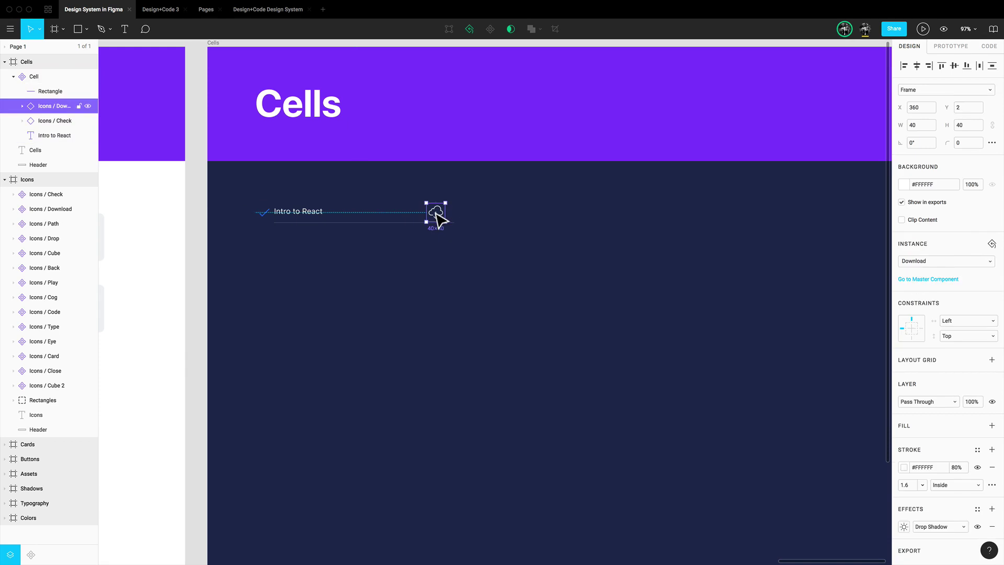
left_click(992, 527)
left_click(464, 269)
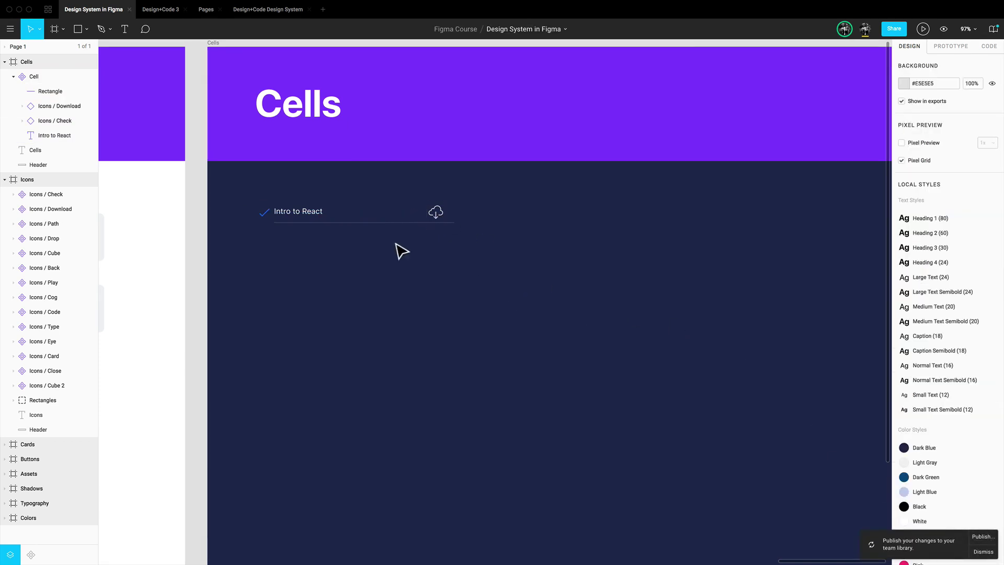
Step: Apply the Blue Marine color style to the stroke of the master Cell's check mark
left_click(269, 214, "super")
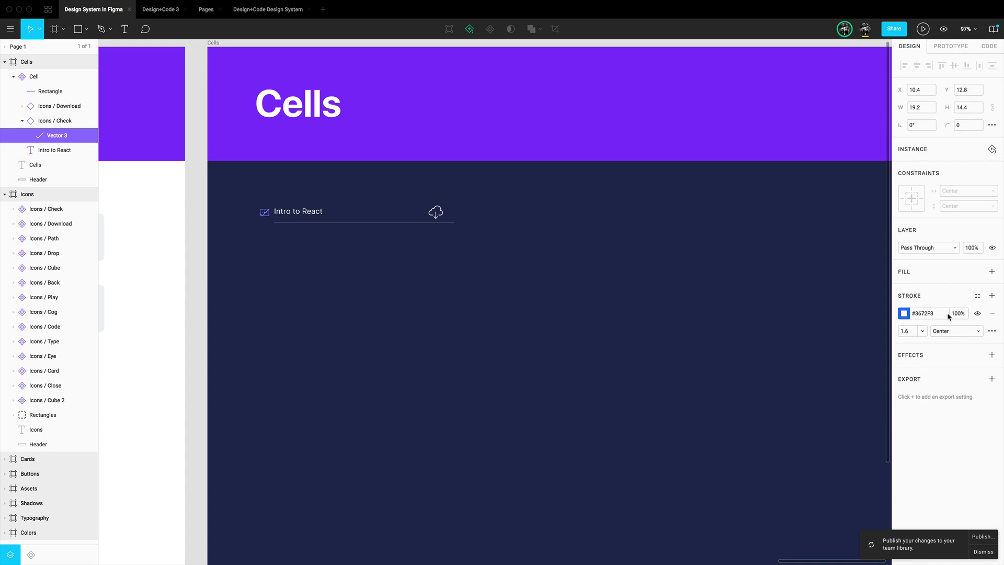
left_click(976, 297)
left_click(929, 362)
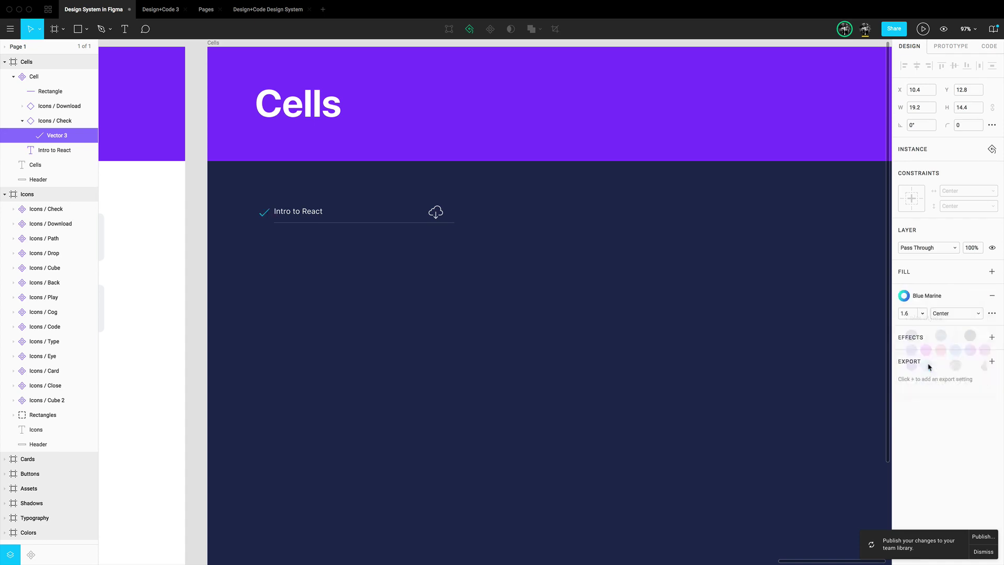
left_click(312, 225)
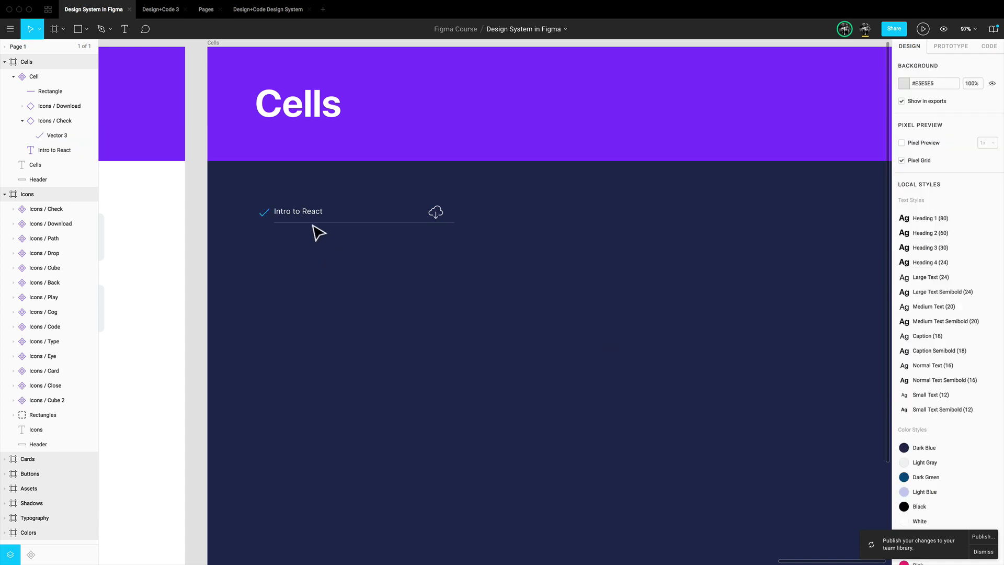
Step: Set the fill opacity of the master Cell's Intro to React text to 80% and publish the change to the team library
left_click(314, 213, "super")
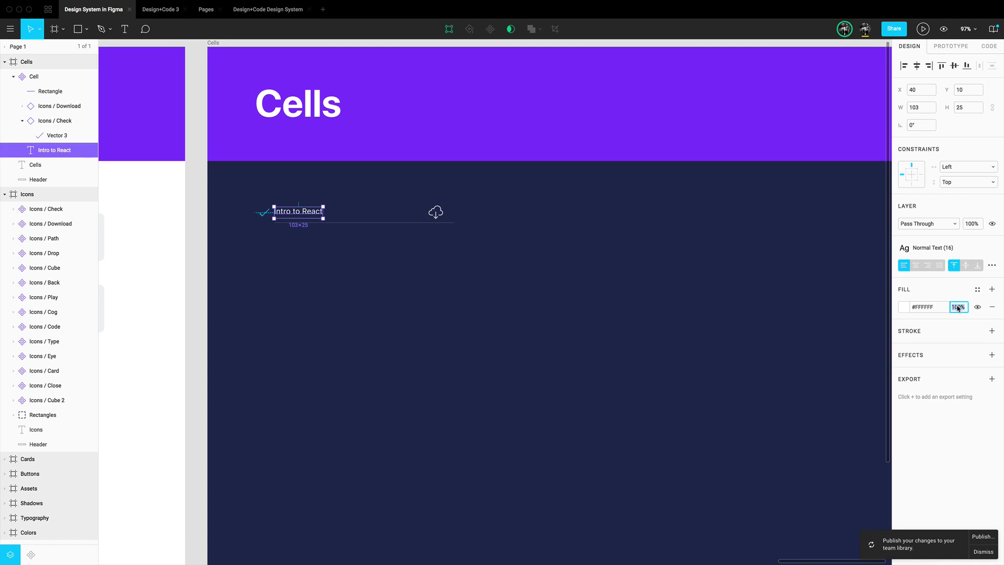
key("Return")
scroll(426, 282, "down", 1)
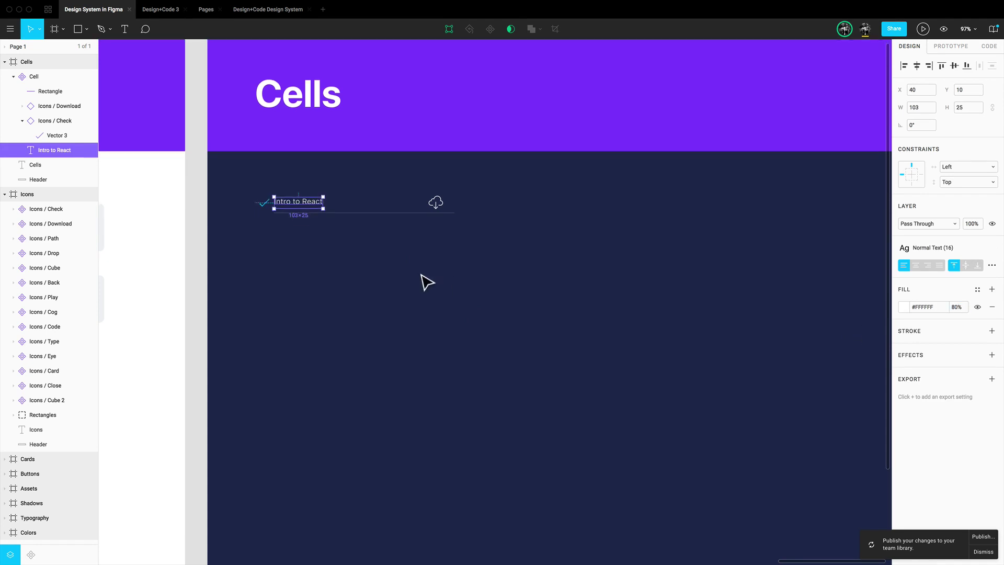
left_click(441, 283)
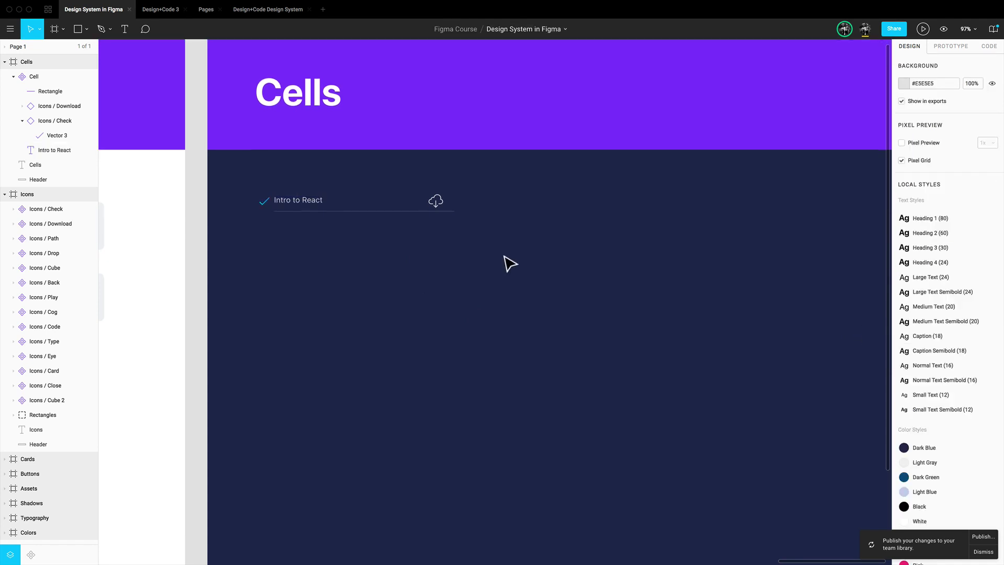
left_click(982, 536)
left_click(582, 165)
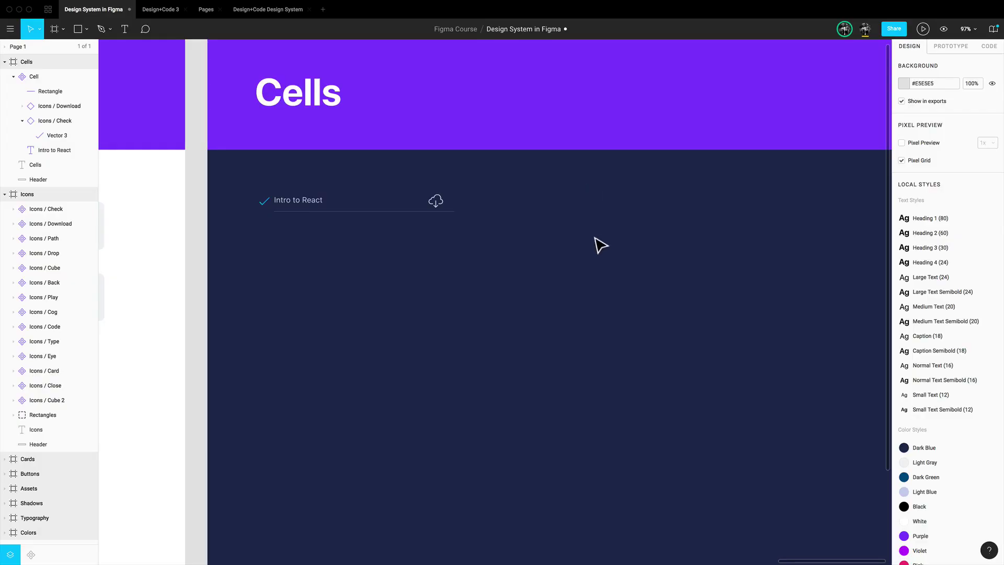
Step: Switch to the Design+Code 3 file and apply the available library update for the Cell component
left_click(152, 16)
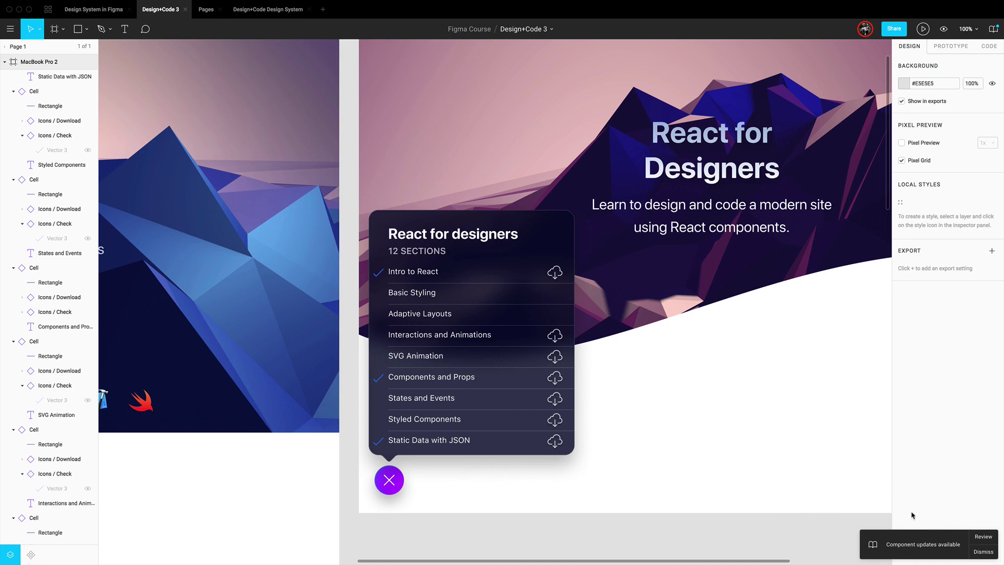
left_click(983, 537)
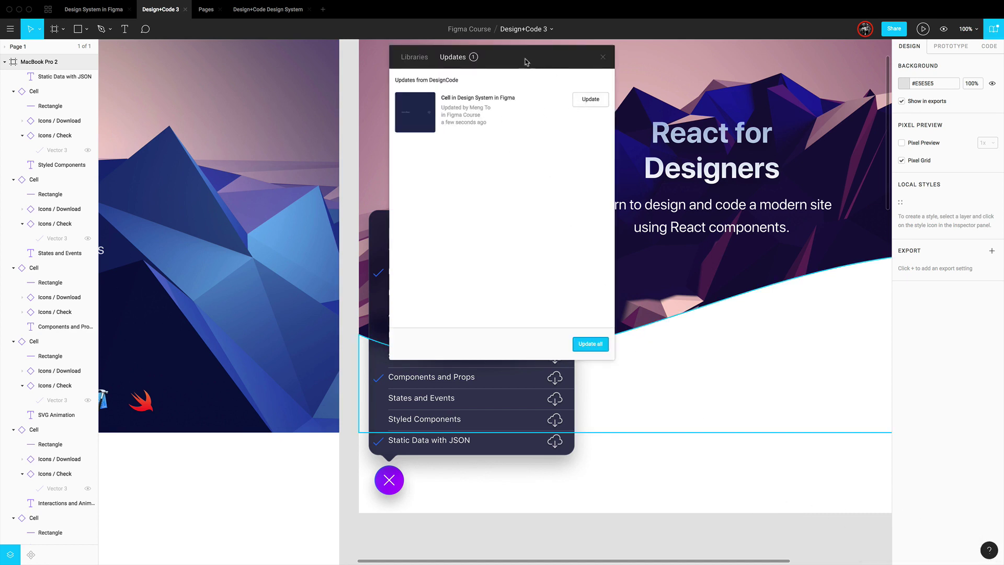
left_click_drag(526, 62, 739, 88)
left_click(800, 125)
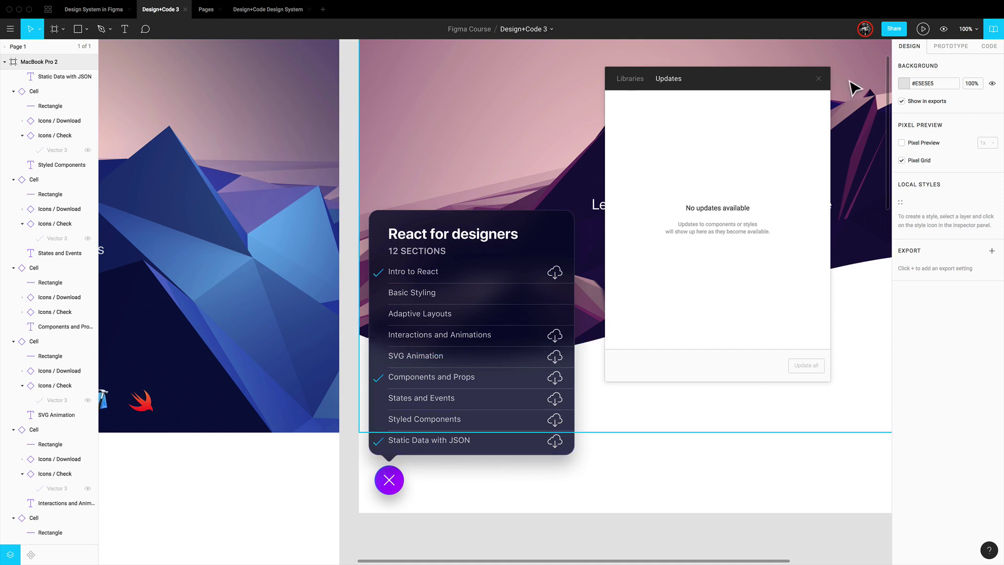
left_click(818, 79)
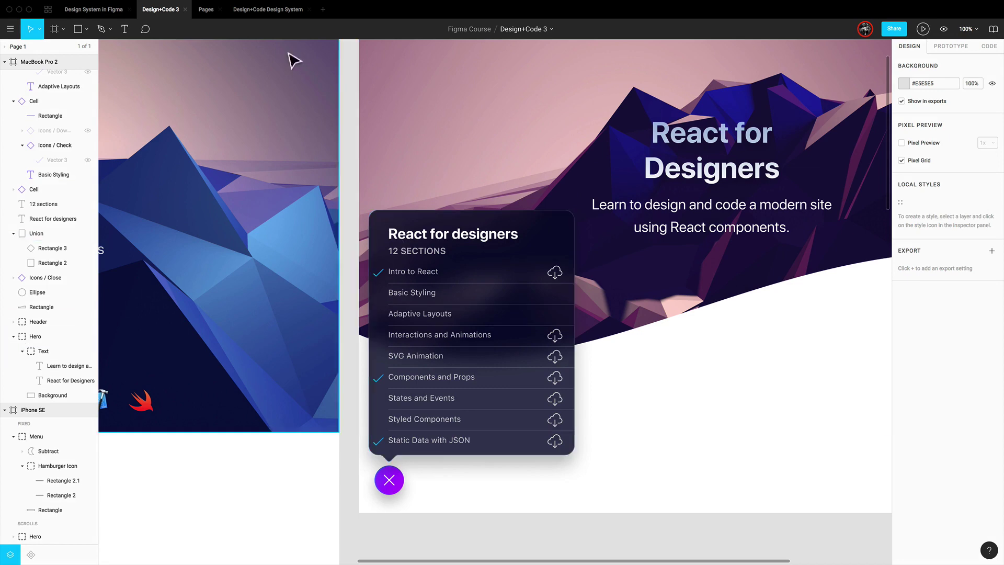
Step: Review the icon components in the Design System in Figma file, and the section popover on the Design+Code 3 course page
left_click(120, 14)
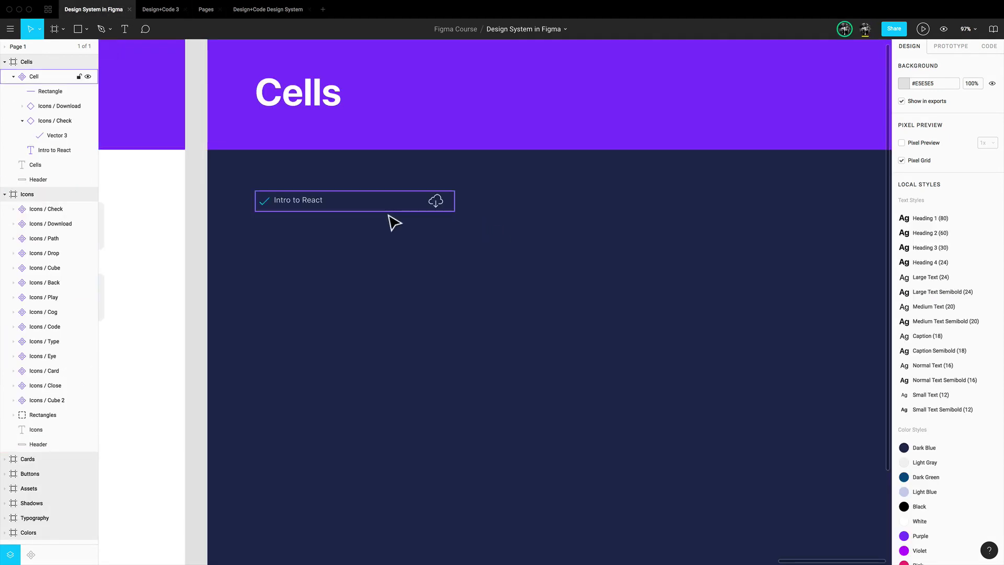
key("minus")
scroll(391, 217, "left", 4)
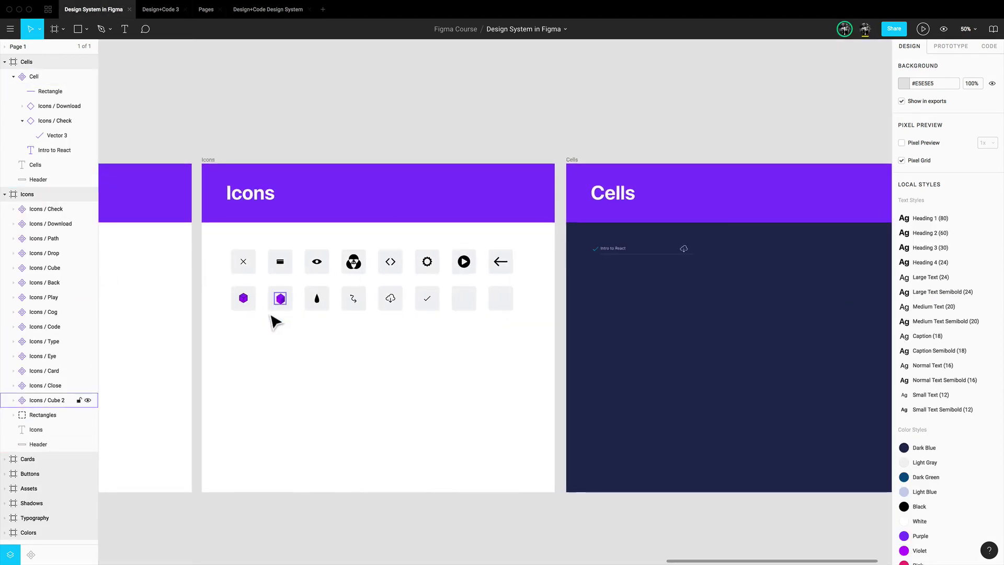
scroll(267, 314, "left", 2)
key("plus")
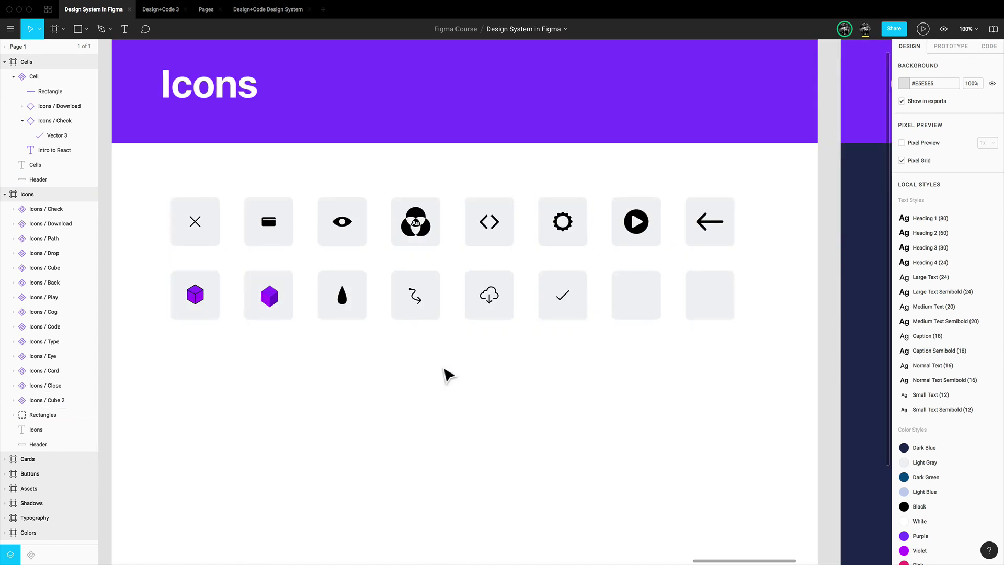
scroll(449, 374, "down", 3)
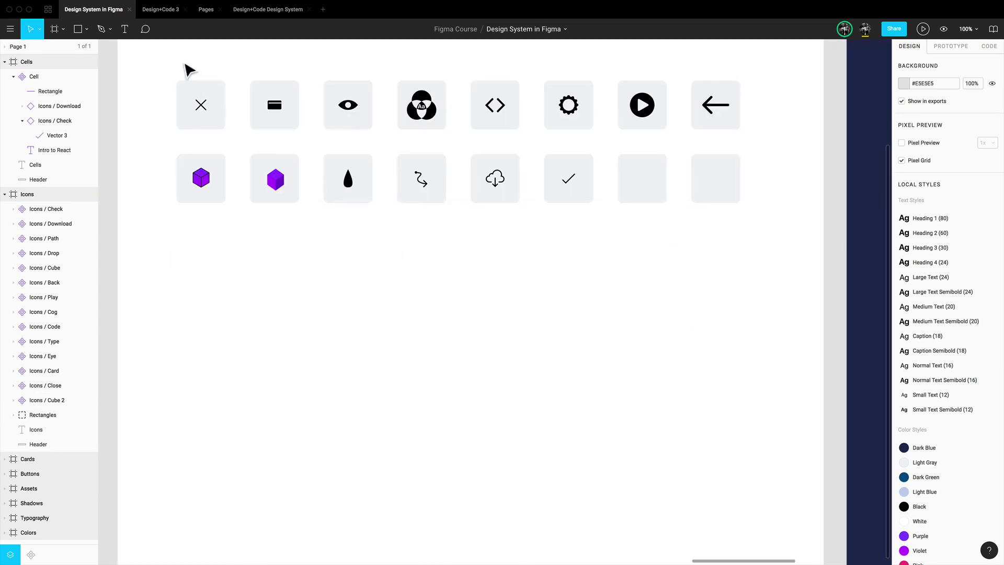
left_click(160, 9)
scroll(674, 311, "right", 4)
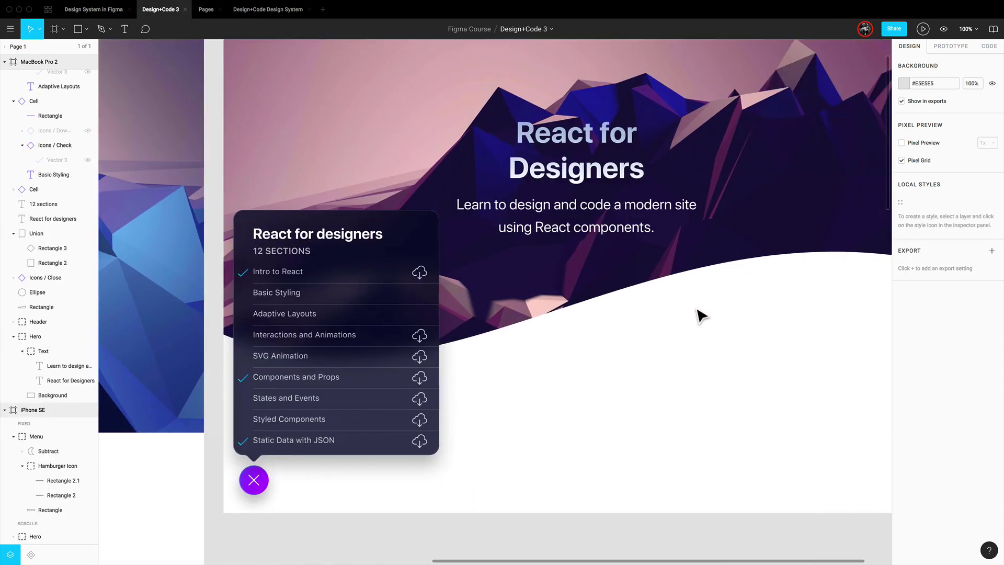
scroll(606, 313, "right", 2)
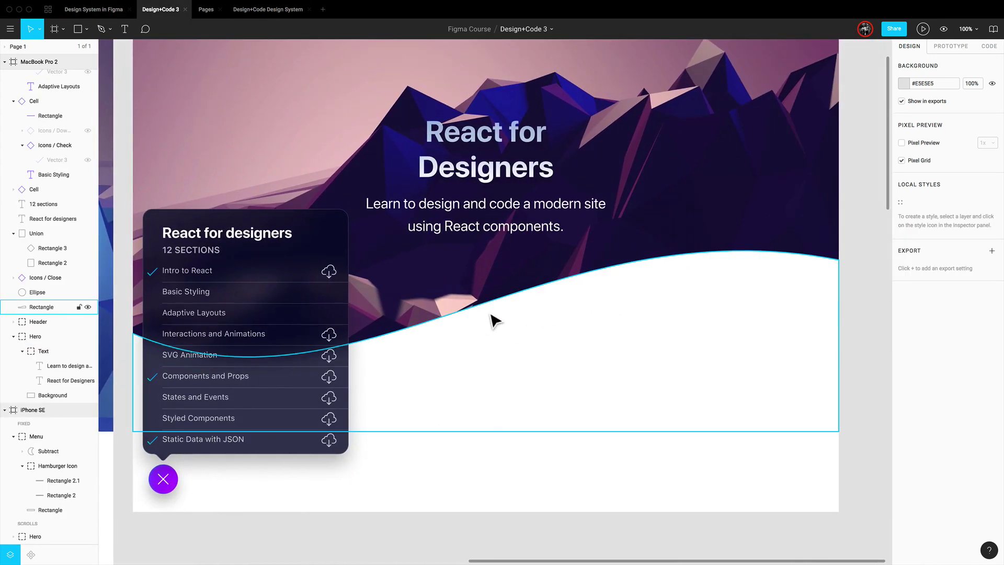
scroll(470, 366, "left", 1)
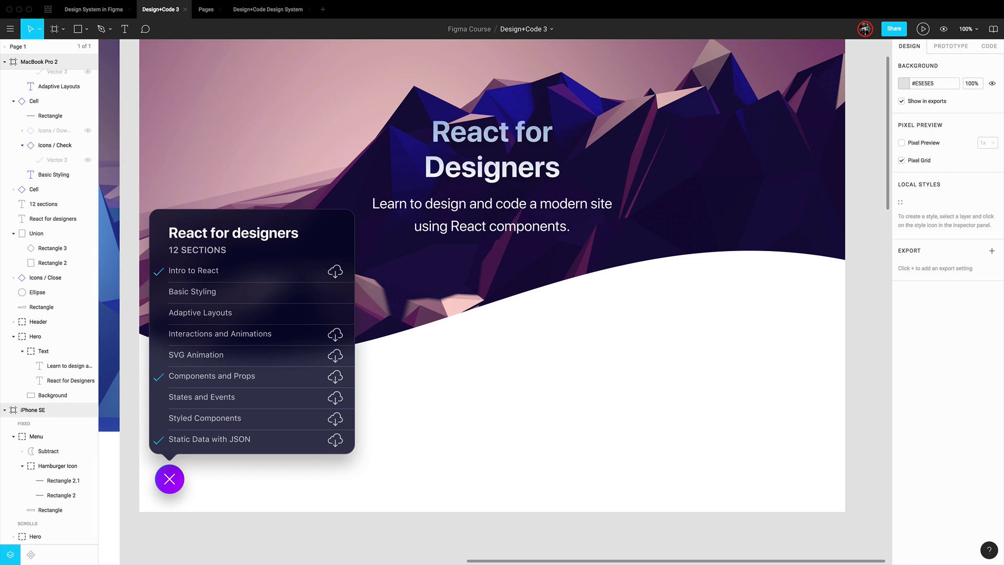
scroll(496, 303, "left", 1)
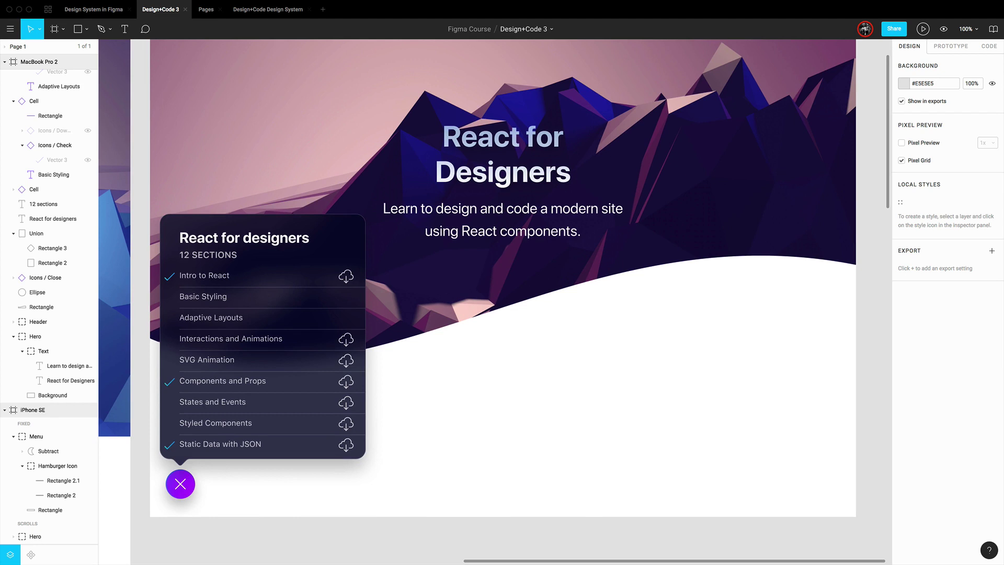